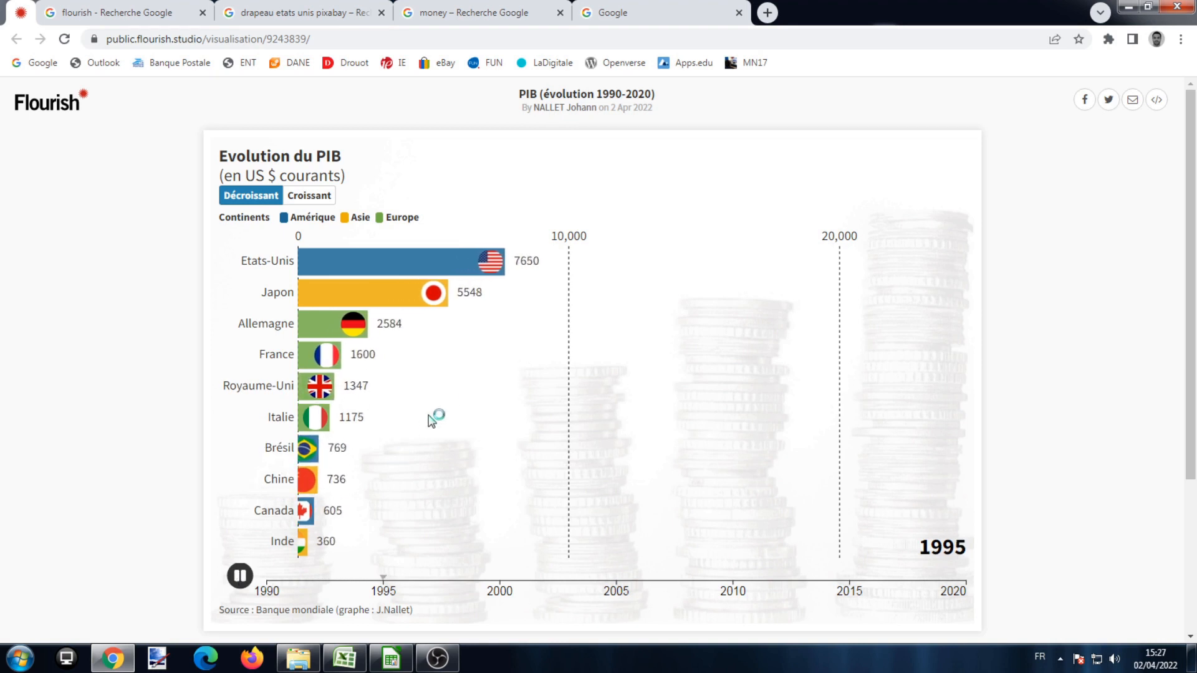
Try the published PIB chart's Asie filter and Croissant/Décroissant sorting, pause the animation and move the timeline to between 2010 and 2015
{"action": "left_click", "coordinate": [347, 220]}
{"action": "left_click", "coordinate": [346, 219]}
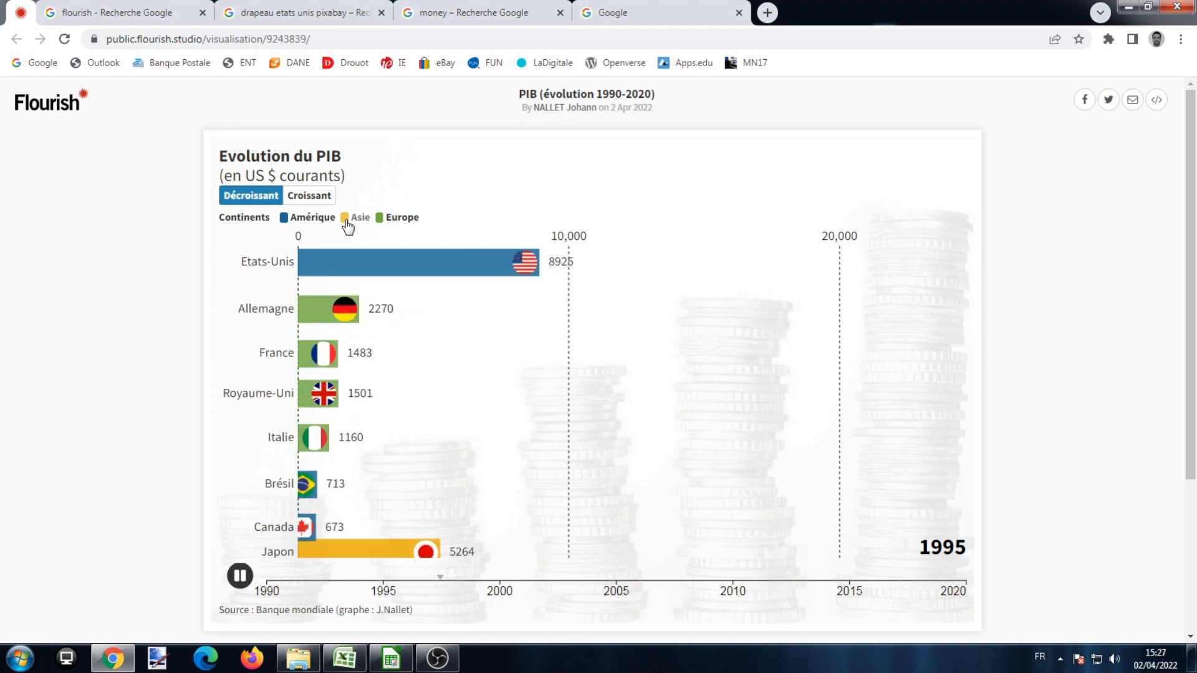
{"action": "left_click", "coordinate": [318, 195]}
{"action": "left_click", "coordinate": [254, 197]}
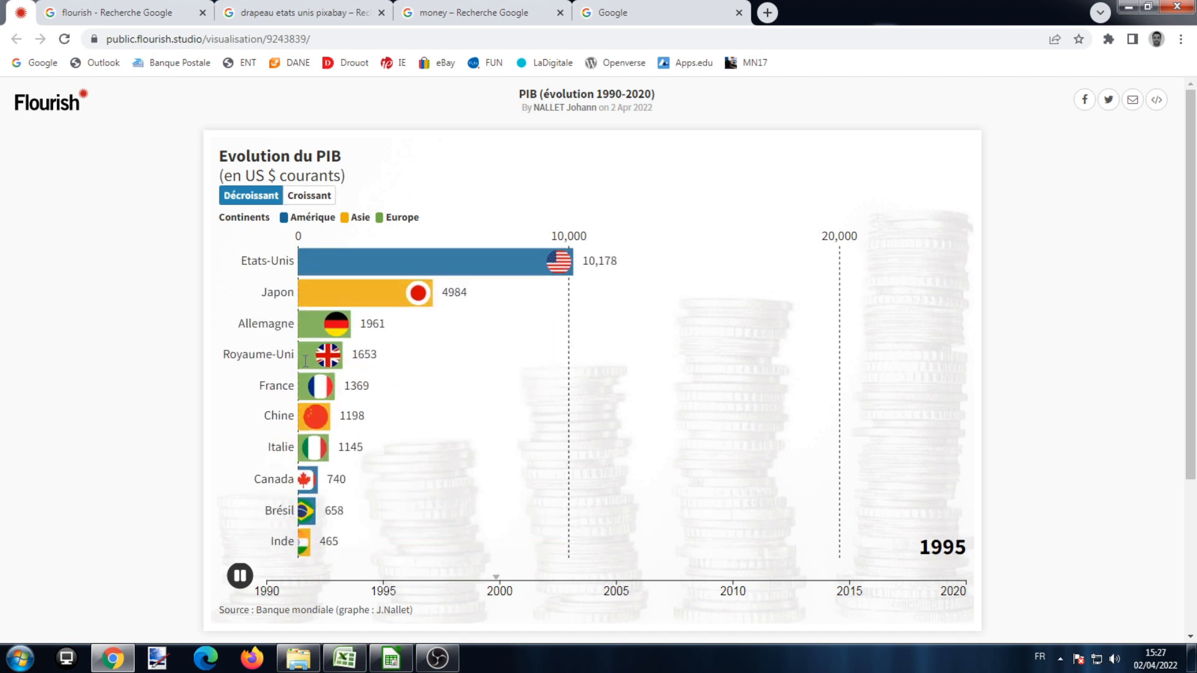
{"action": "left_click", "coordinate": [240, 576]}
{"action": "left_click_drag", "start_coordinate": [517, 584], "coordinate": [814, 577]}
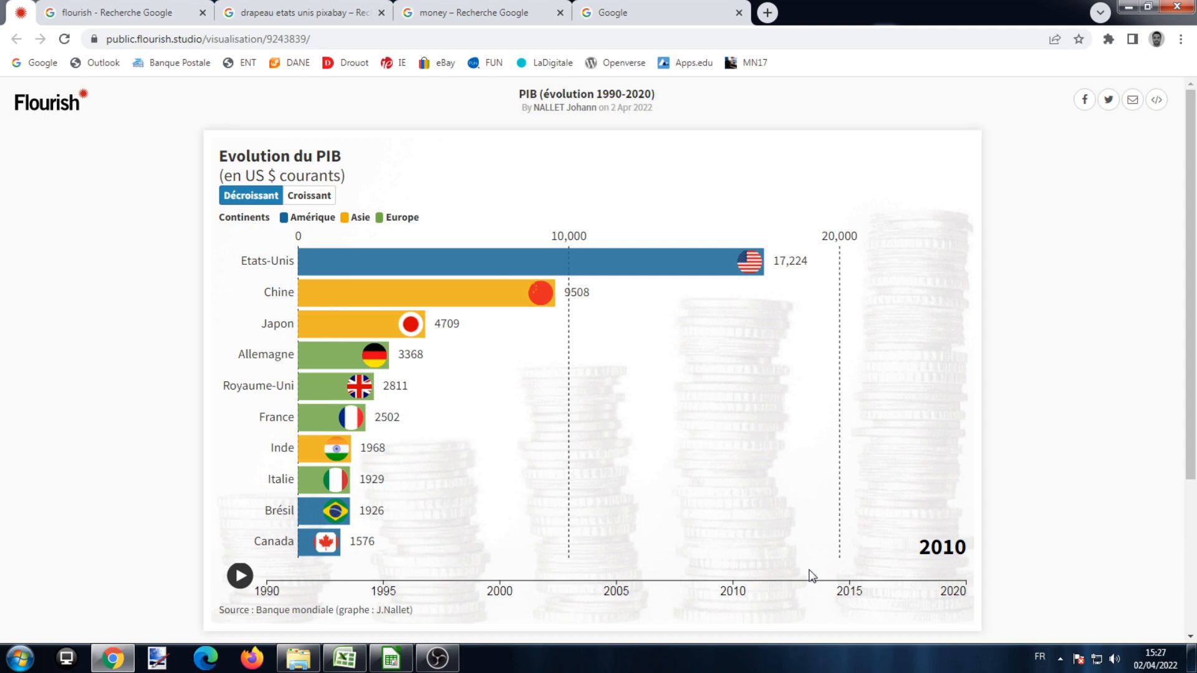
Open the Flourish website from the Google results and log in with the Google account
{"action": "left_click", "coordinate": [103, 14]}
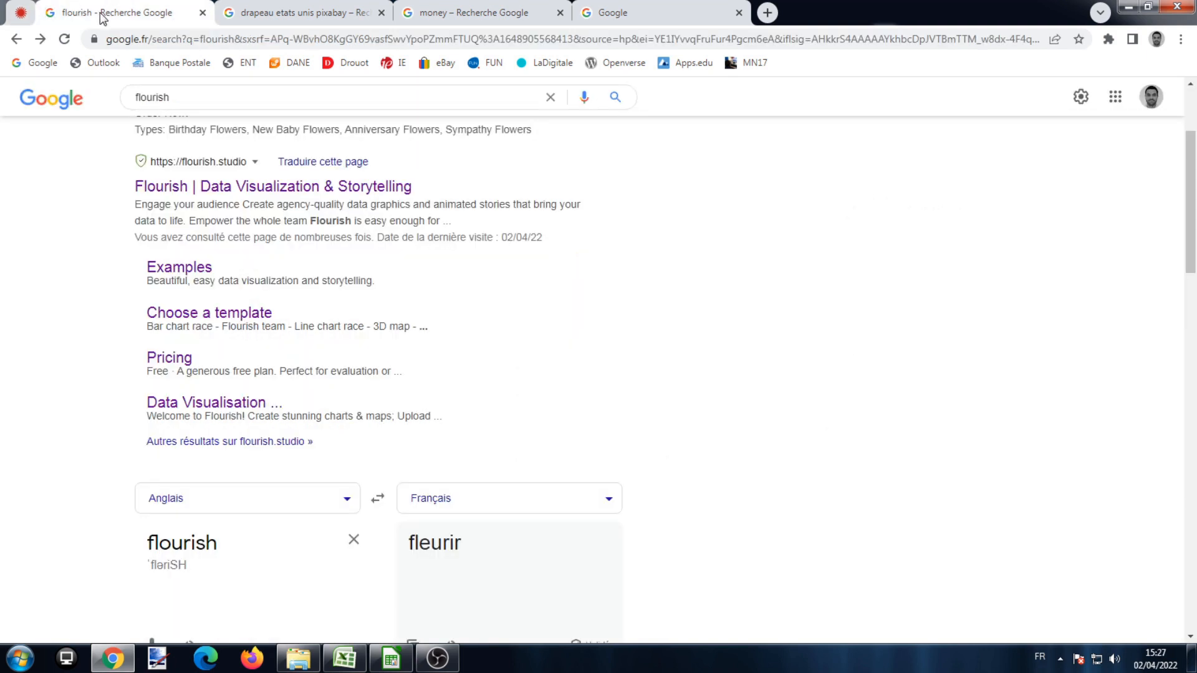
{"action": "left_click", "coordinate": [256, 187]}
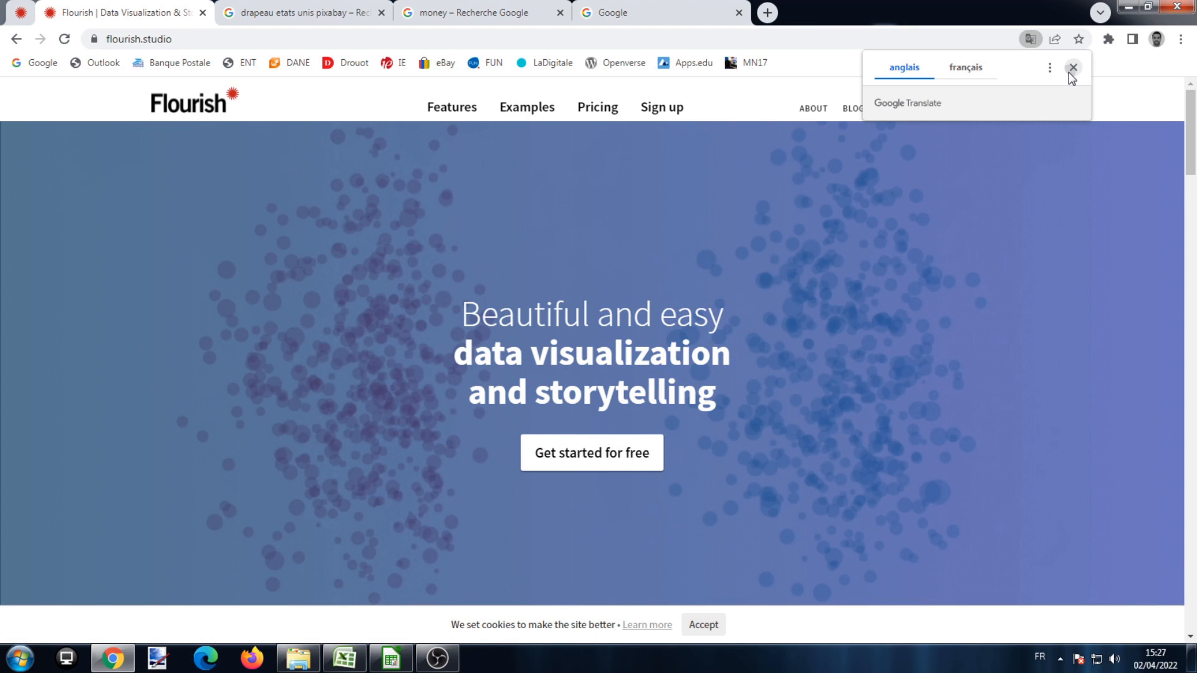
{"action": "left_click", "coordinate": [1072, 68]}
{"action": "left_click", "coordinate": [579, 456]}
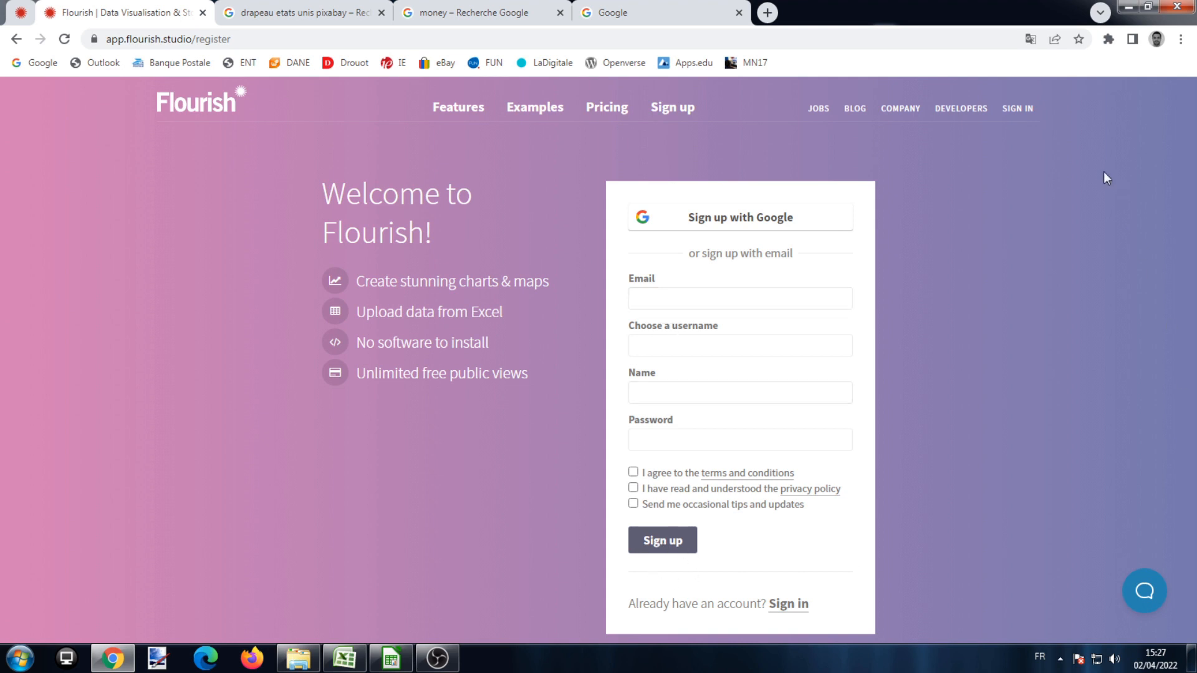
{"action": "left_click", "coordinate": [1018, 111]}
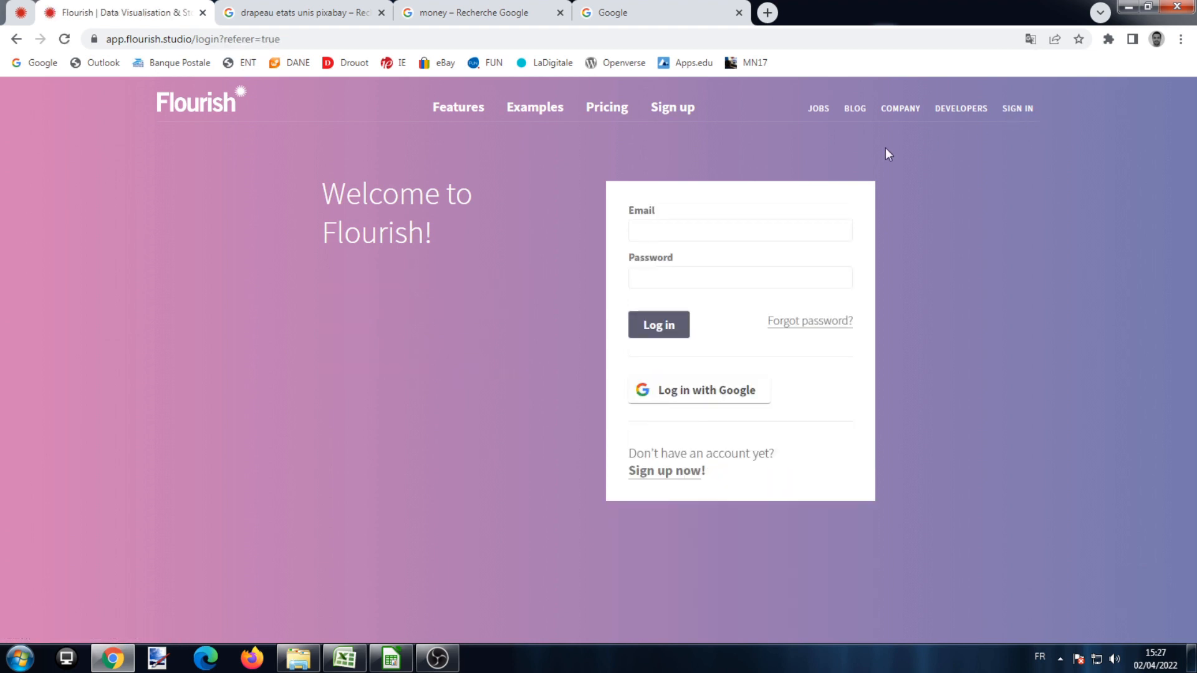
{"action": "left_click", "coordinate": [723, 397]}
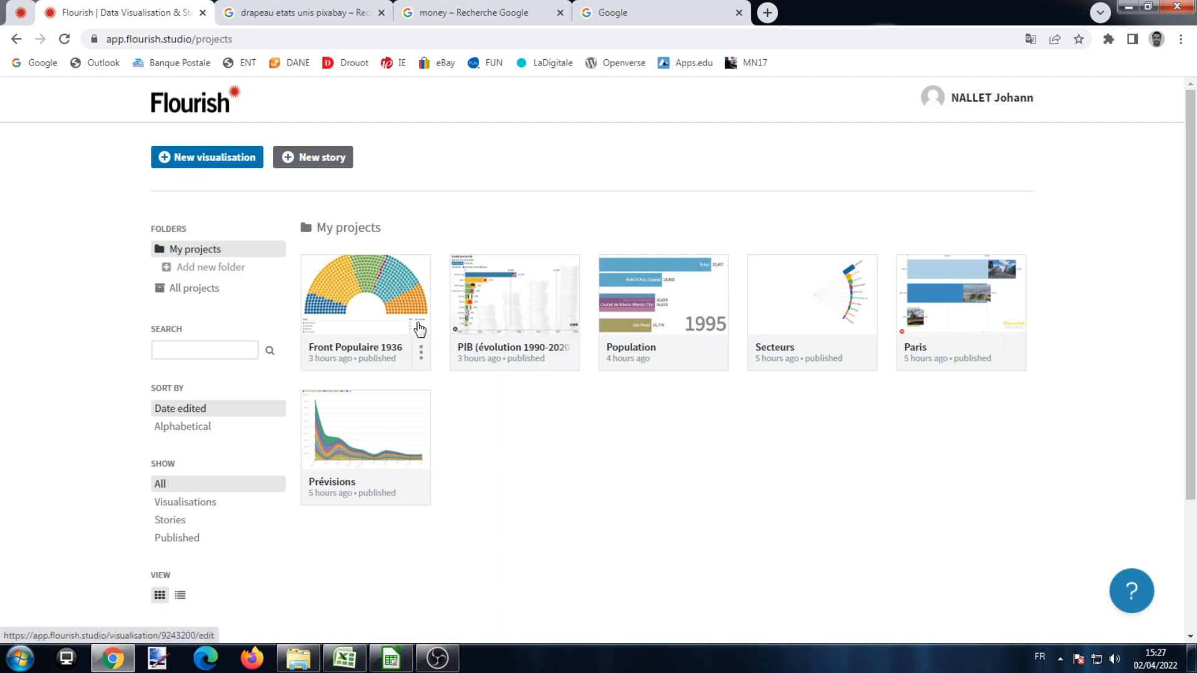
Review the Front Populaire 1936 project's actions and the new-folder option, and filter the project list to published items
{"action": "left_click", "coordinate": [421, 356]}
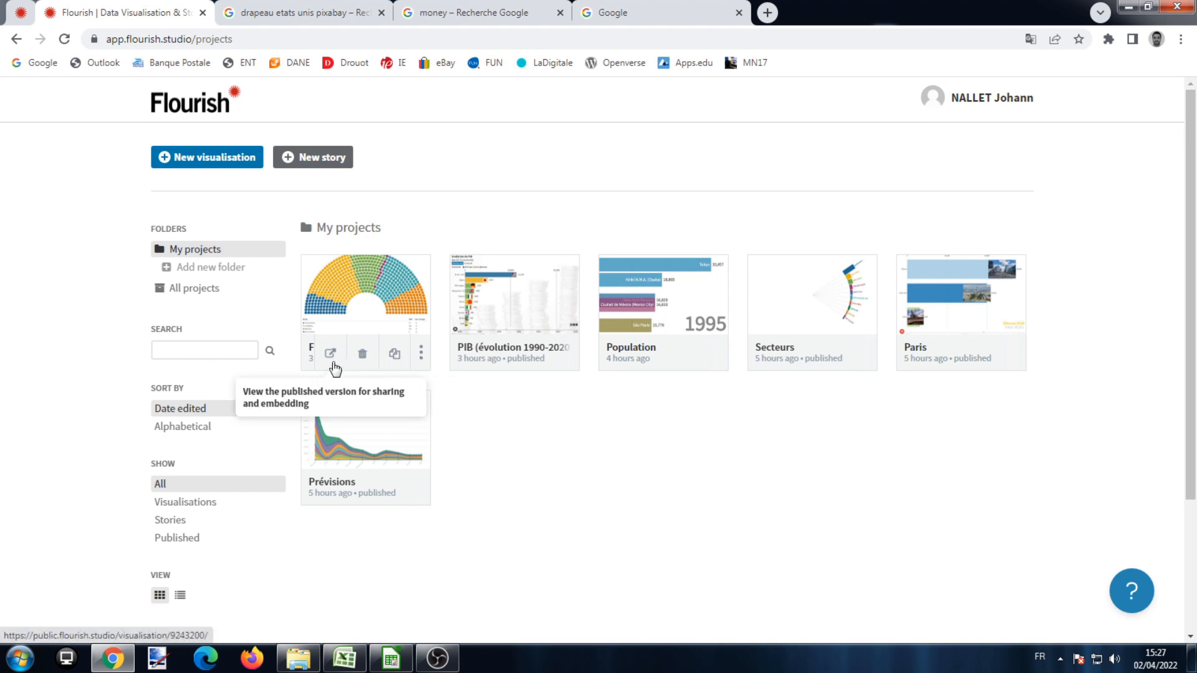
{"action": "left_click", "coordinate": [193, 267]}
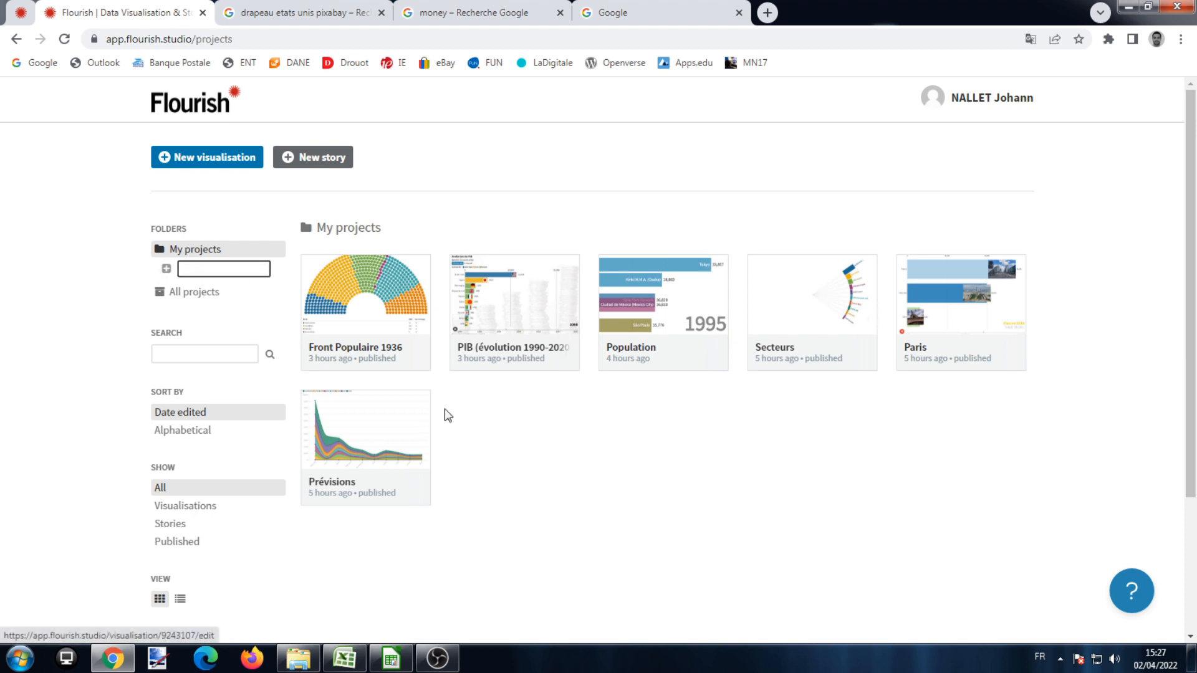
{"action": "left_click", "coordinate": [479, 415]}
{"action": "left_click", "coordinate": [167, 482]}
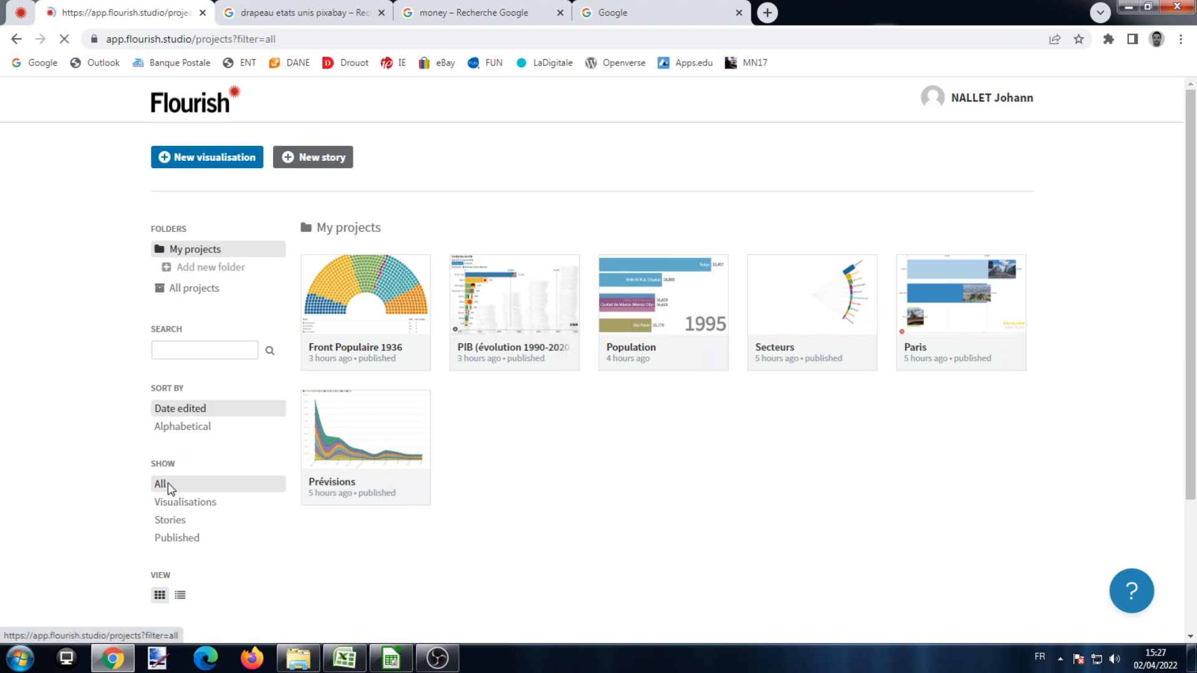
{"action": "left_click", "coordinate": [182, 539]}
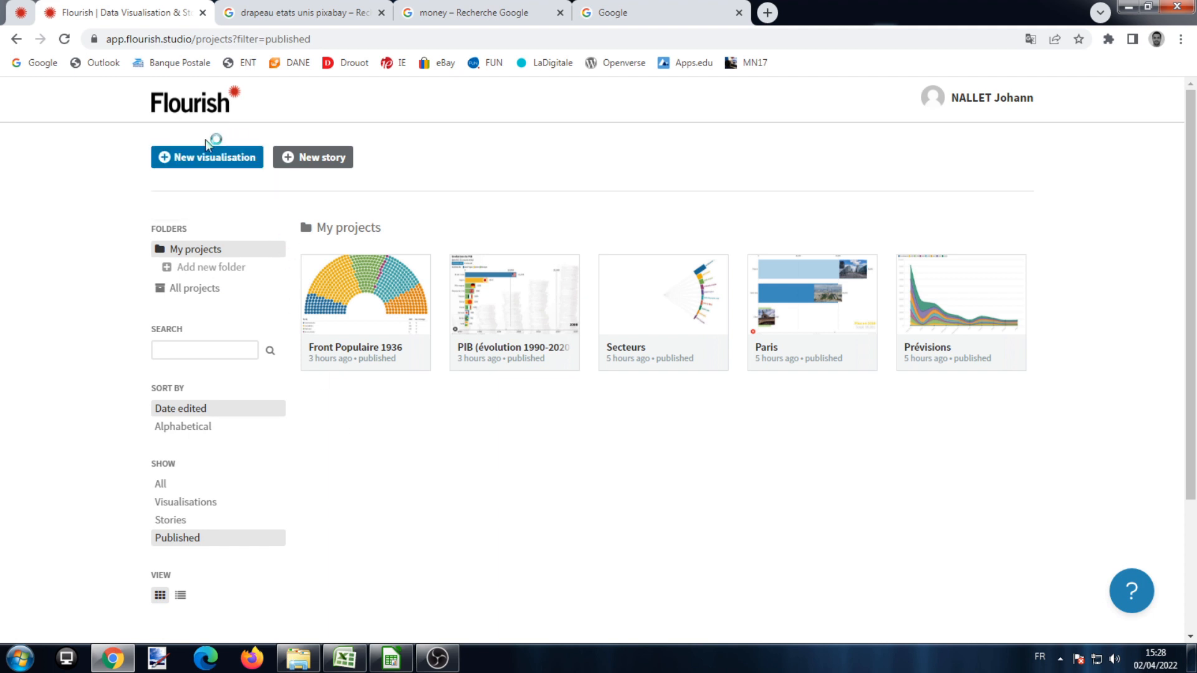
Create a new visualisation from the Bar chart race template and pause its preview animation
{"action": "left_click", "coordinate": [206, 158]}
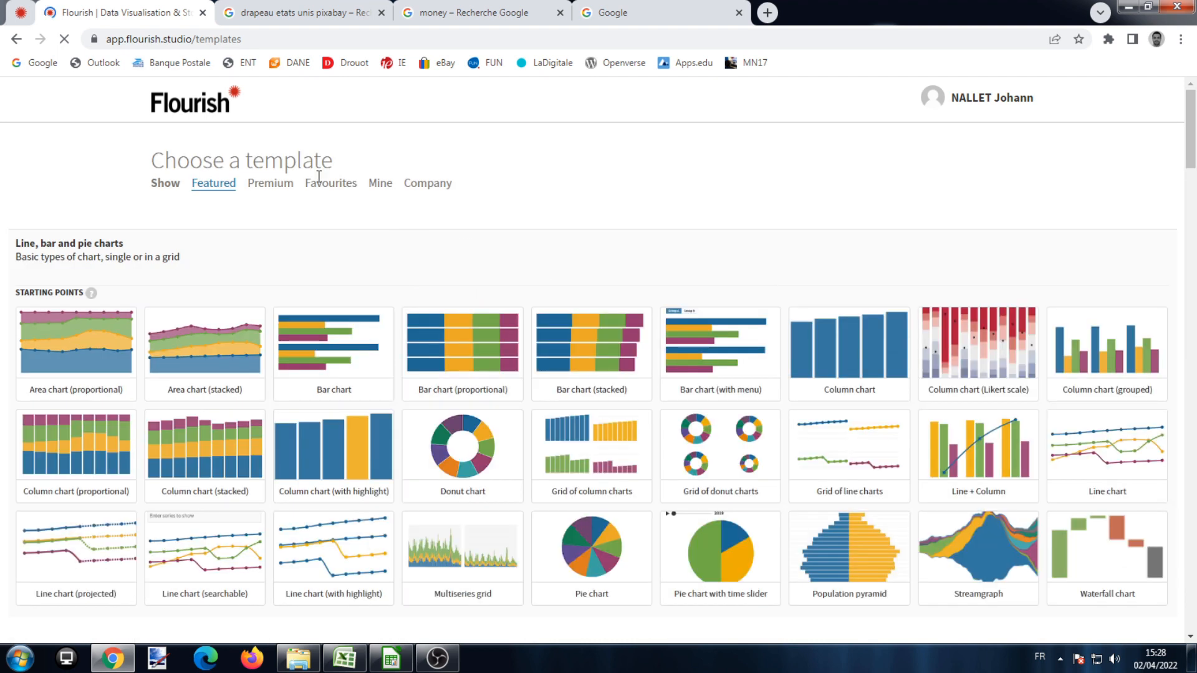
{"action": "left_click_drag", "start_coordinate": [1188, 140], "coordinate": [1194, 465]}
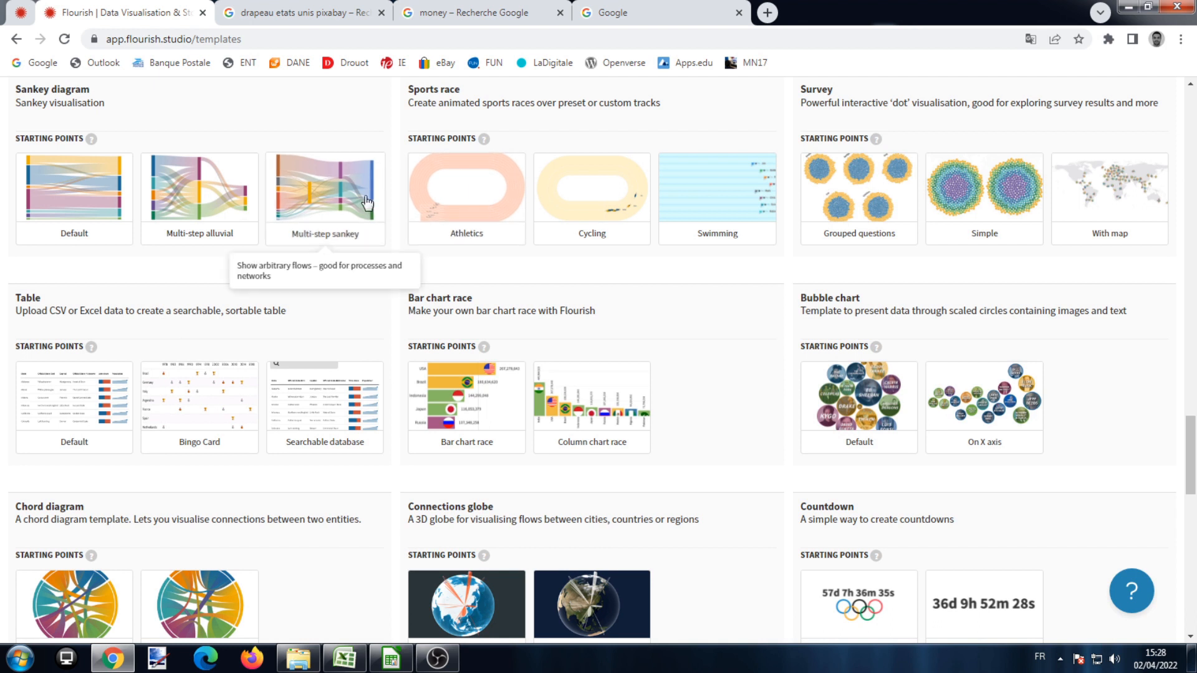
{"action": "mouse_move", "coordinate": [1194, 485]}
{"action": "left_mouse_down"}
{"action": "mouse_move", "coordinate": [1194, 409]}
{"action": "mouse_move", "coordinate": [1194, 497]}
{"action": "left_mouse_up"}
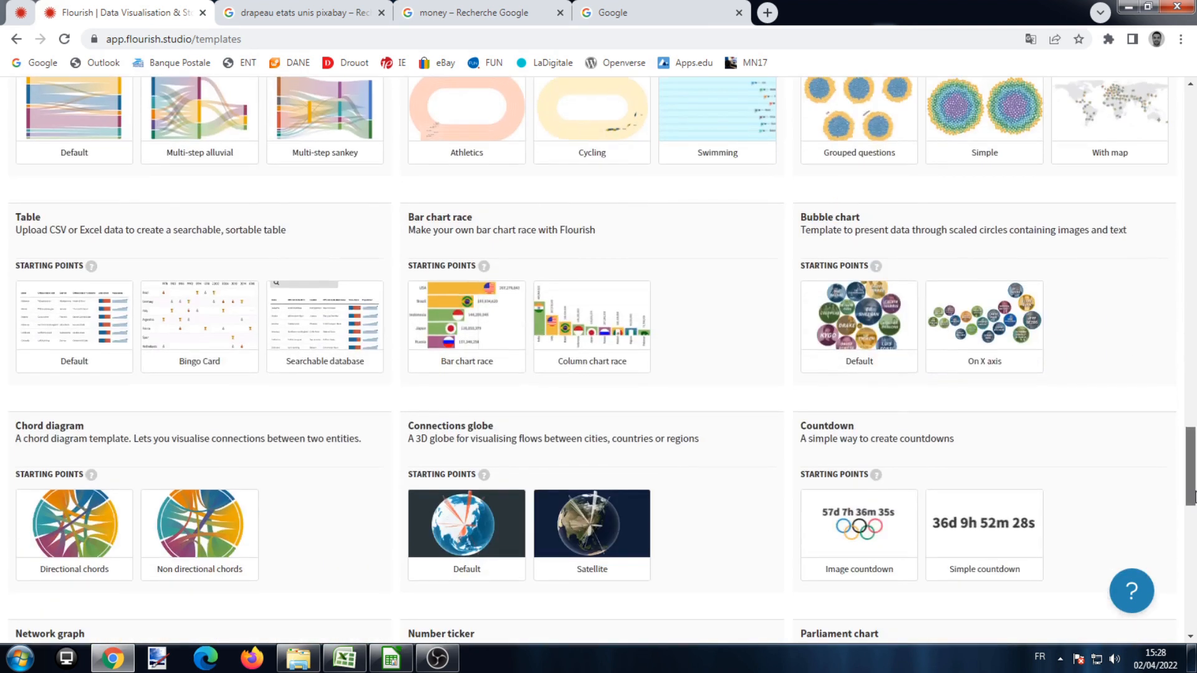
{"action": "left_click", "coordinate": [483, 327]}
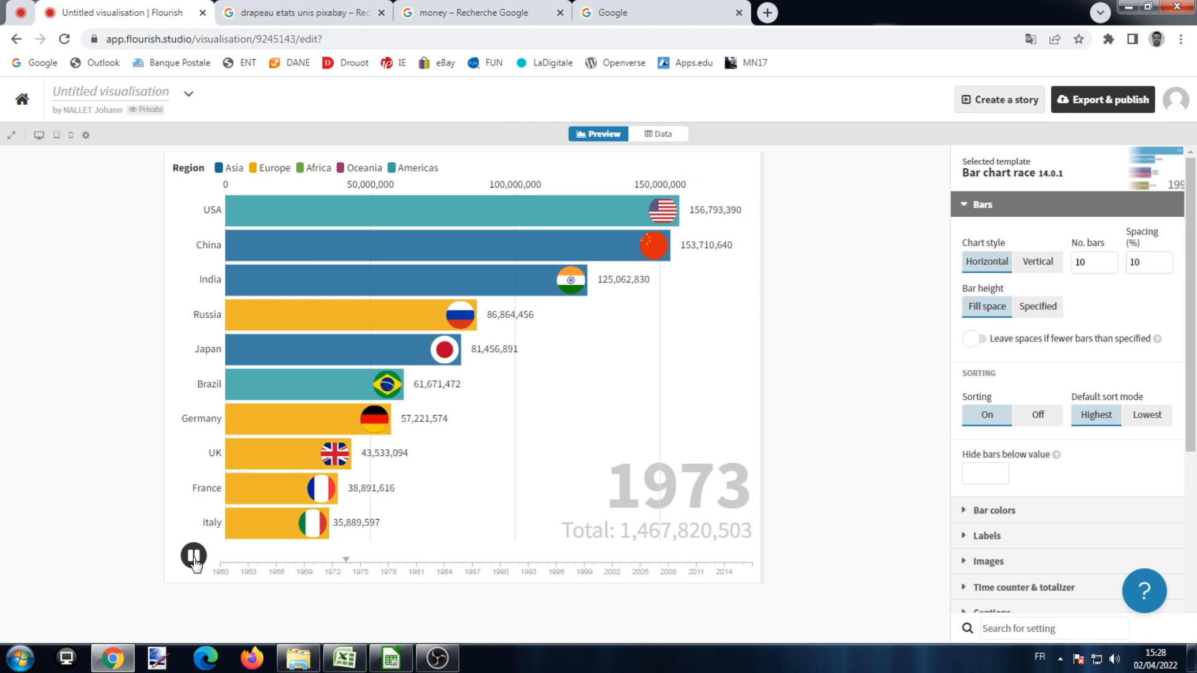
{"action": "left_click", "coordinate": [195, 556]}
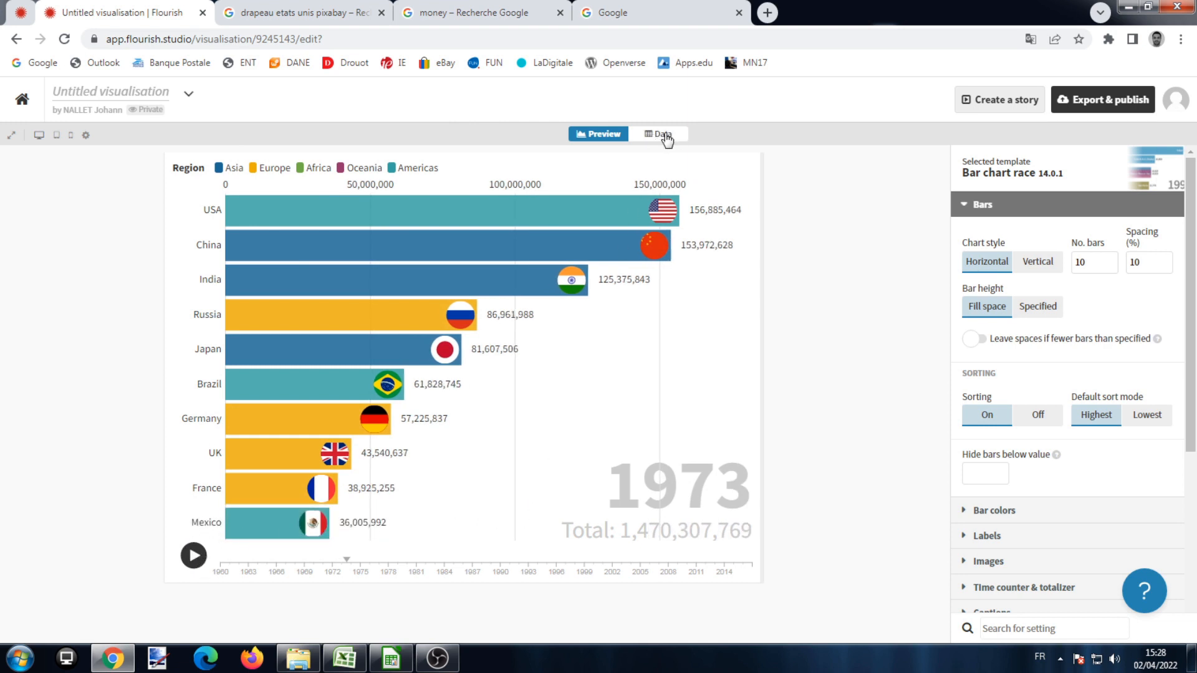
Delete all the sample data from the visualisation's data sheet
{"action": "left_click", "coordinate": [664, 135]}
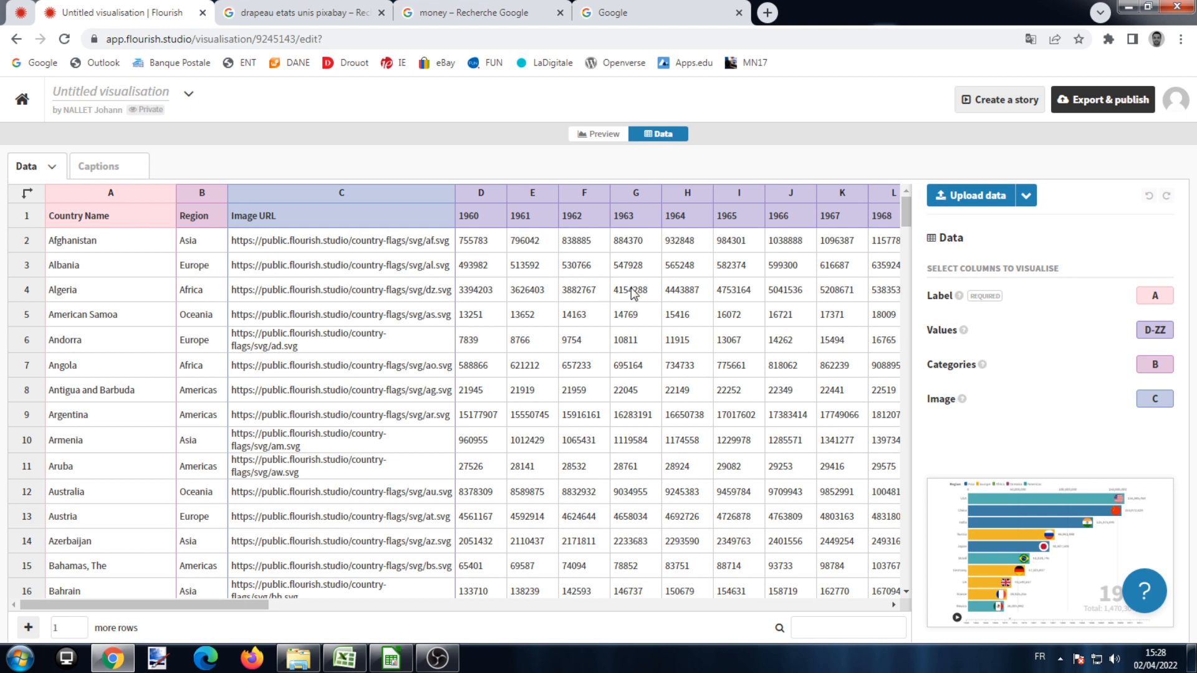
{"action": "left_click", "coordinate": [90, 244]}
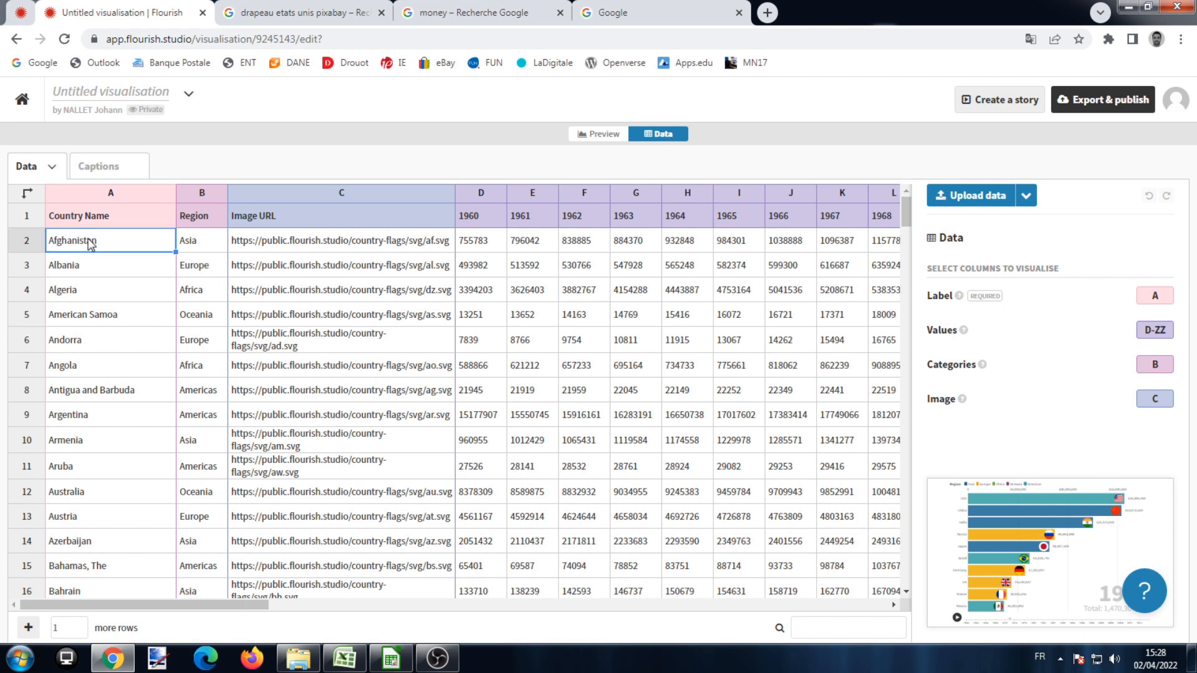
{"action": "key", "text": "ctrl+a"}
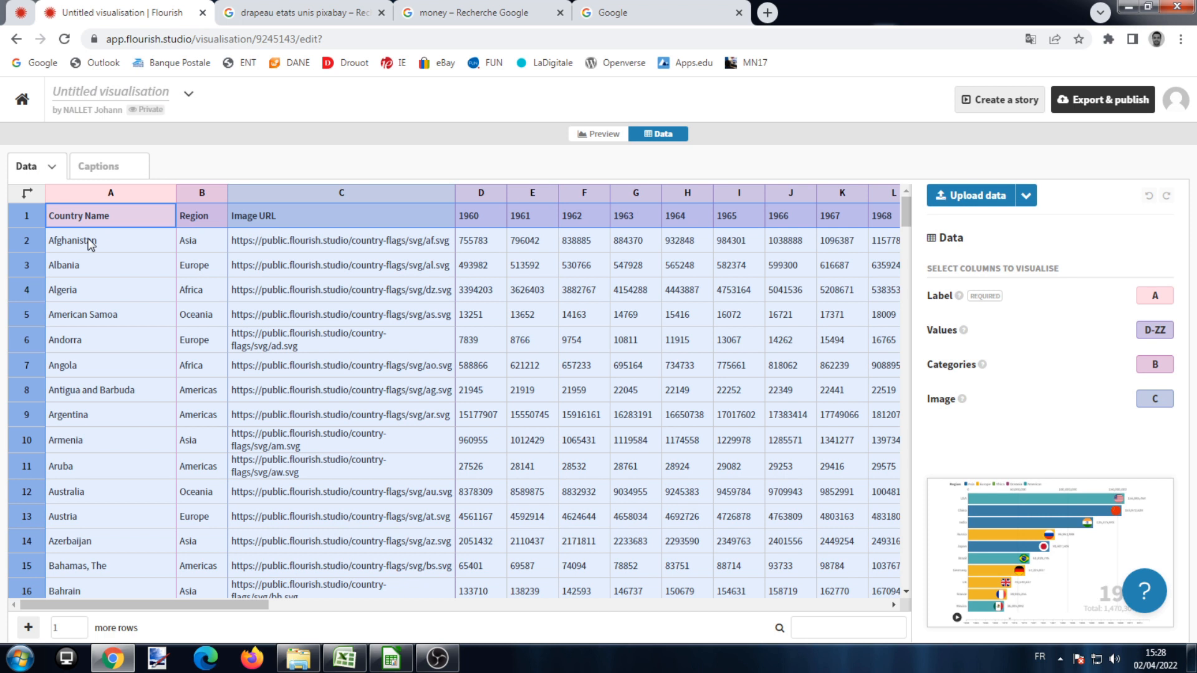
{"action": "key", "text": "Delete"}
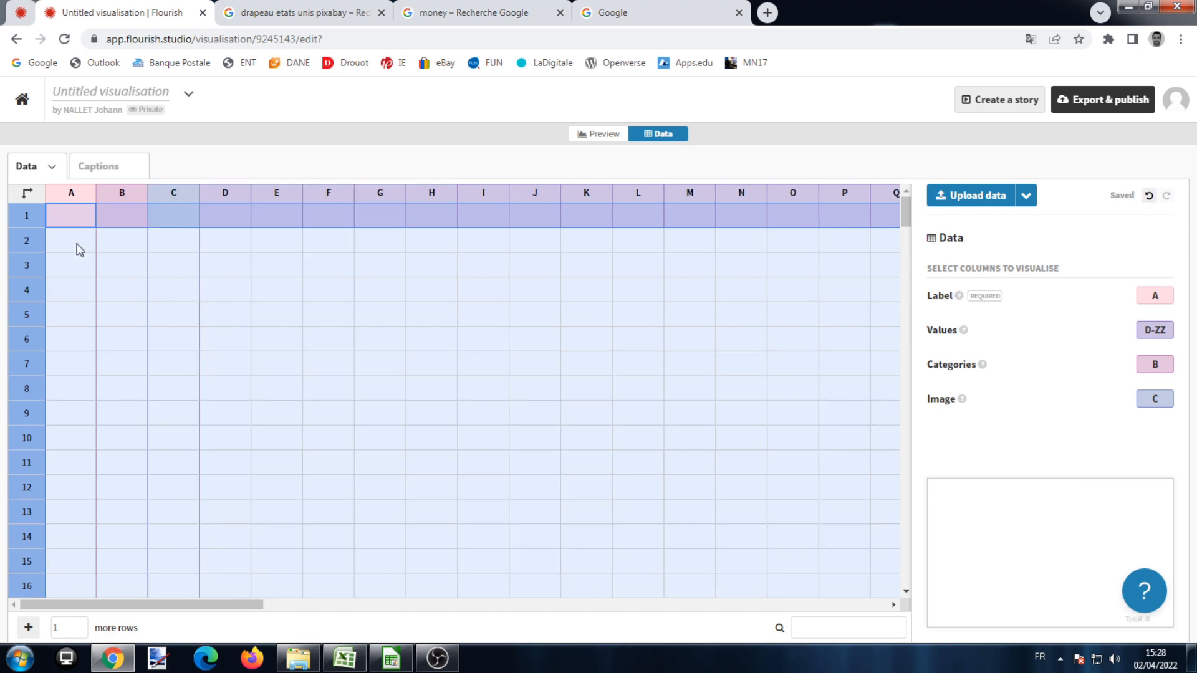
{"action": "left_click", "coordinate": [285, 319]}
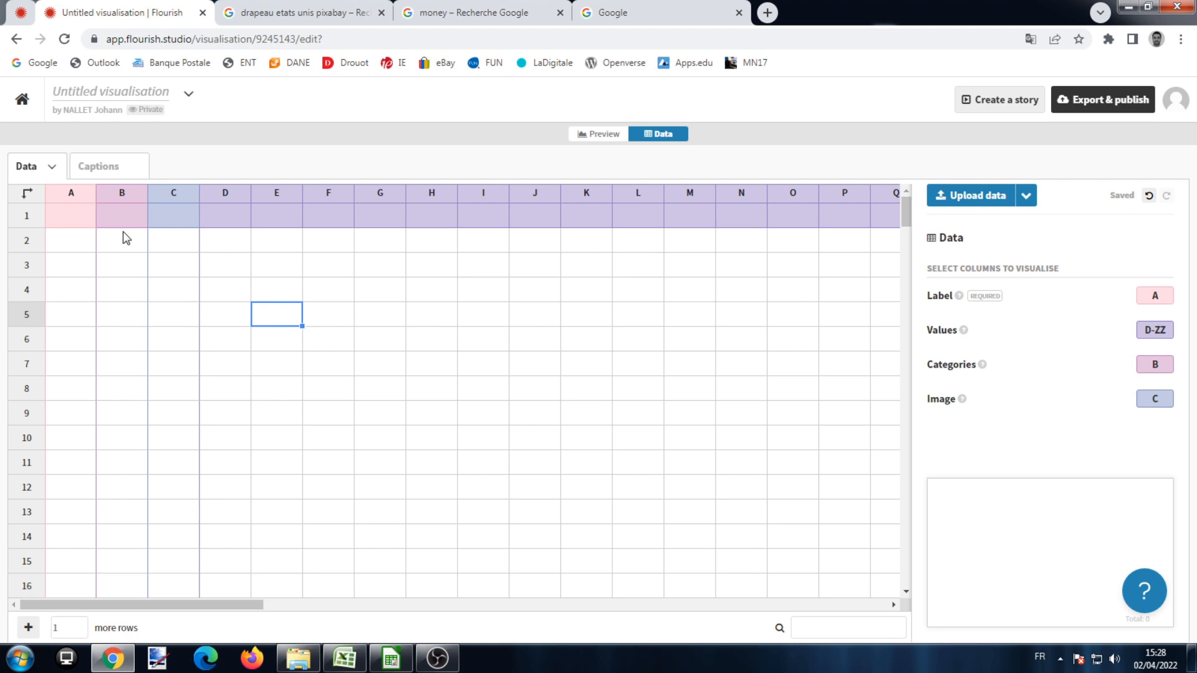
Enter the headings Pays, Région and PIB en 1995 in A2:C2, with Chine in A3 and 1000 in C3
{"action": "left_click", "coordinate": [88, 242]}
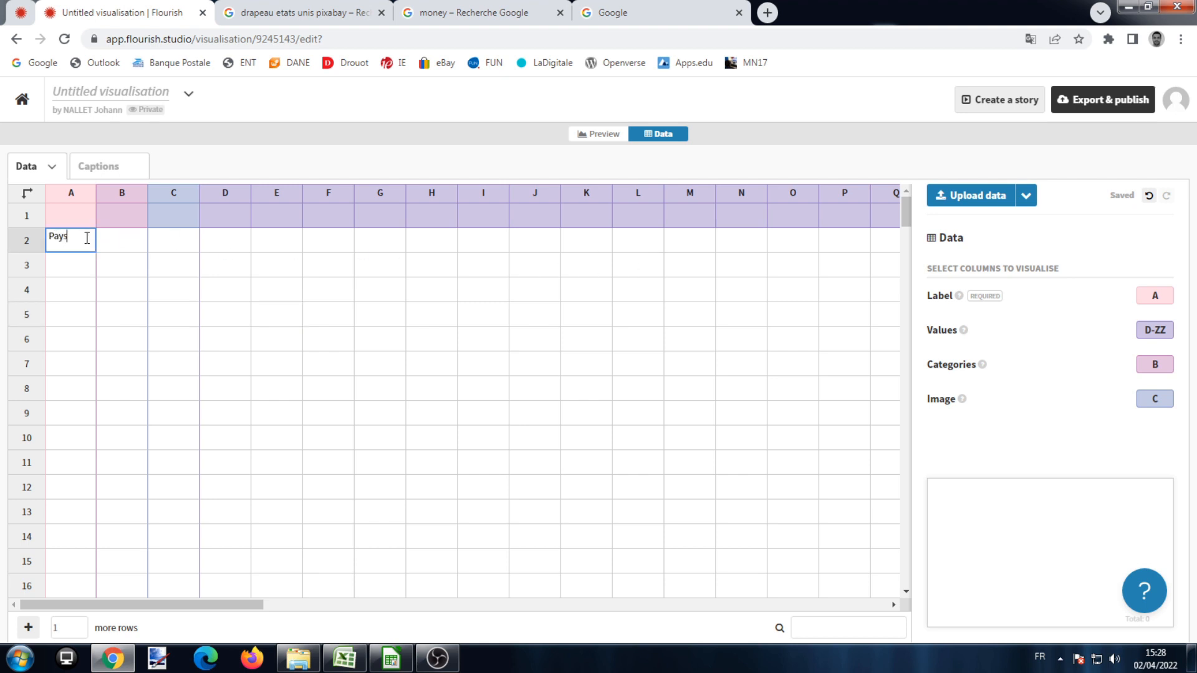
{"action": "left_click", "coordinate": [127, 242]}
{"action": "type", "text": "Re"}
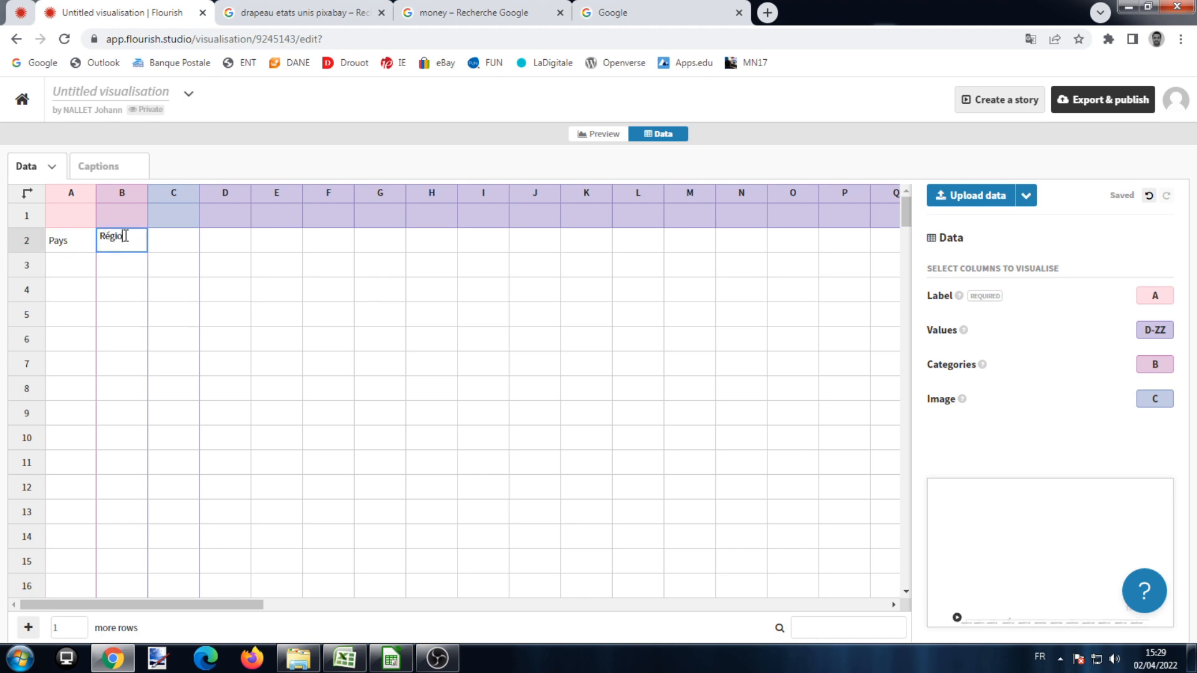
{"action": "left_click", "coordinate": [193, 240]}
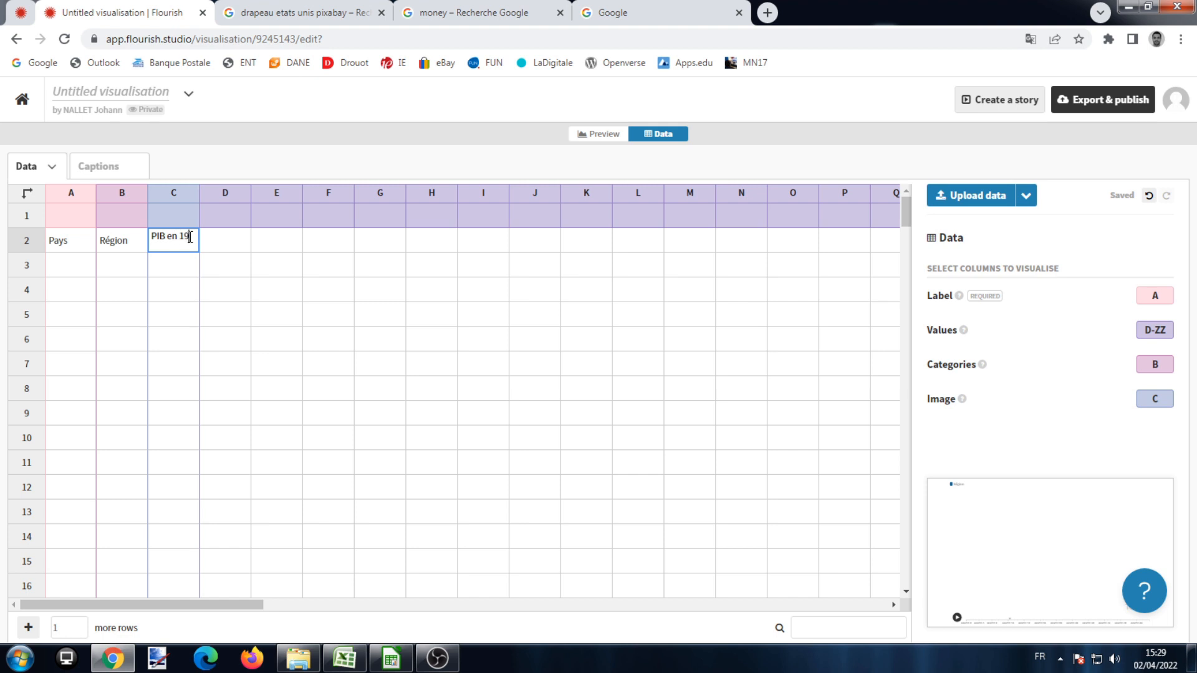
{"action": "left_click", "coordinate": [65, 268]}
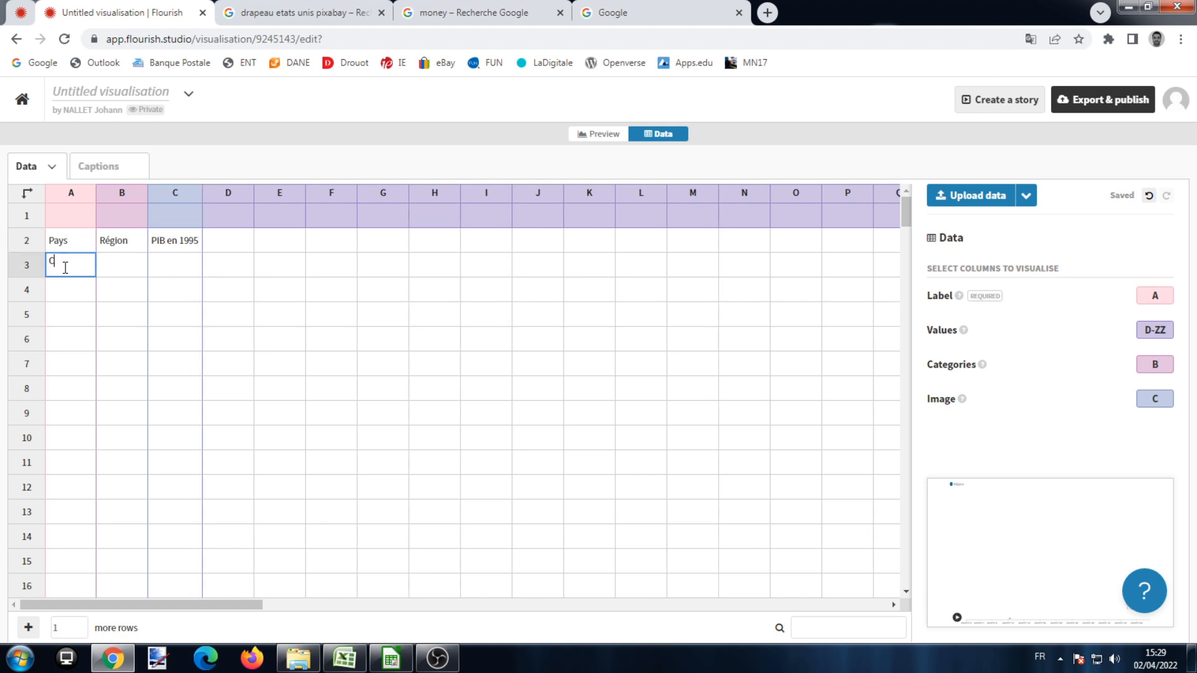
{"action": "left_click", "coordinate": [167, 267]}
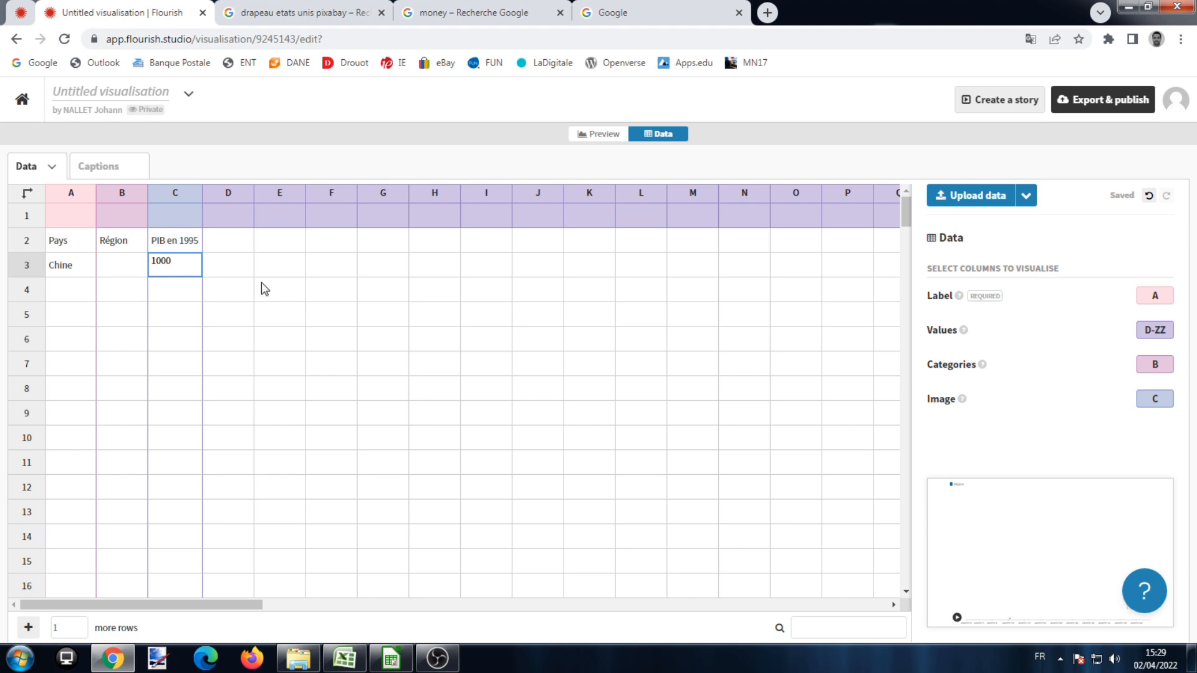
{"action": "left_click", "coordinate": [284, 291]}
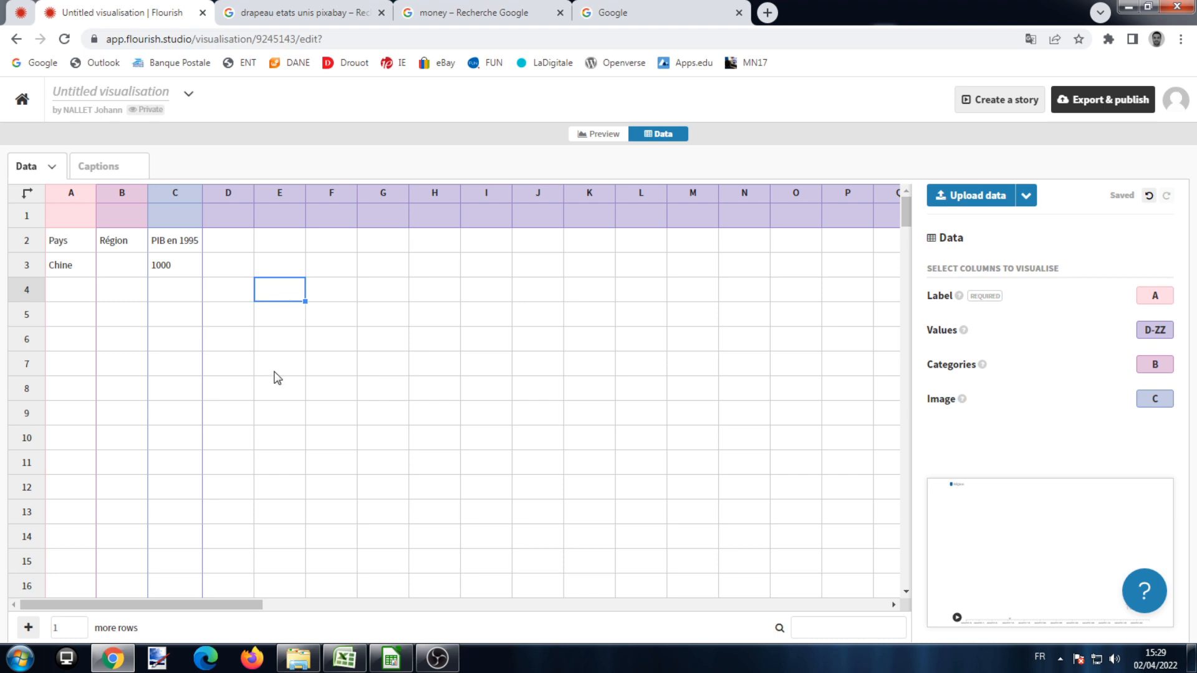
Check the data upload options, and examine the countries, continents, yearly figures and image links in the Excel PIB workbook
{"action": "left_click", "coordinate": [1024, 198]}
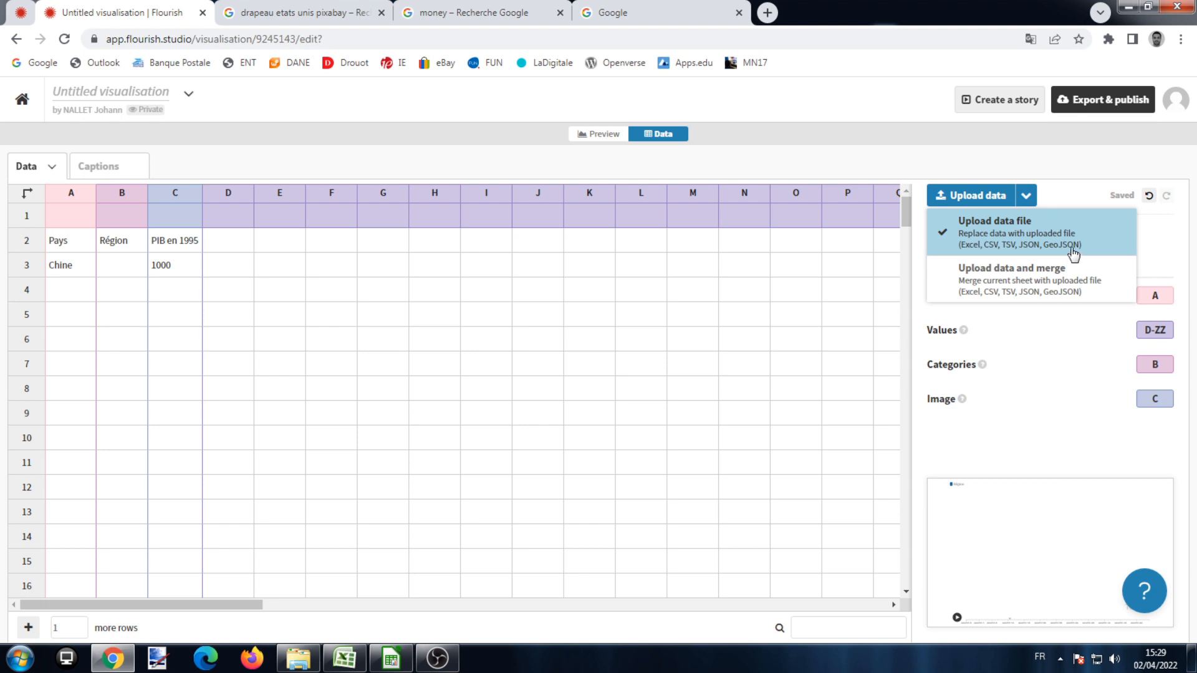
{"action": "left_click", "coordinate": [344, 658]}
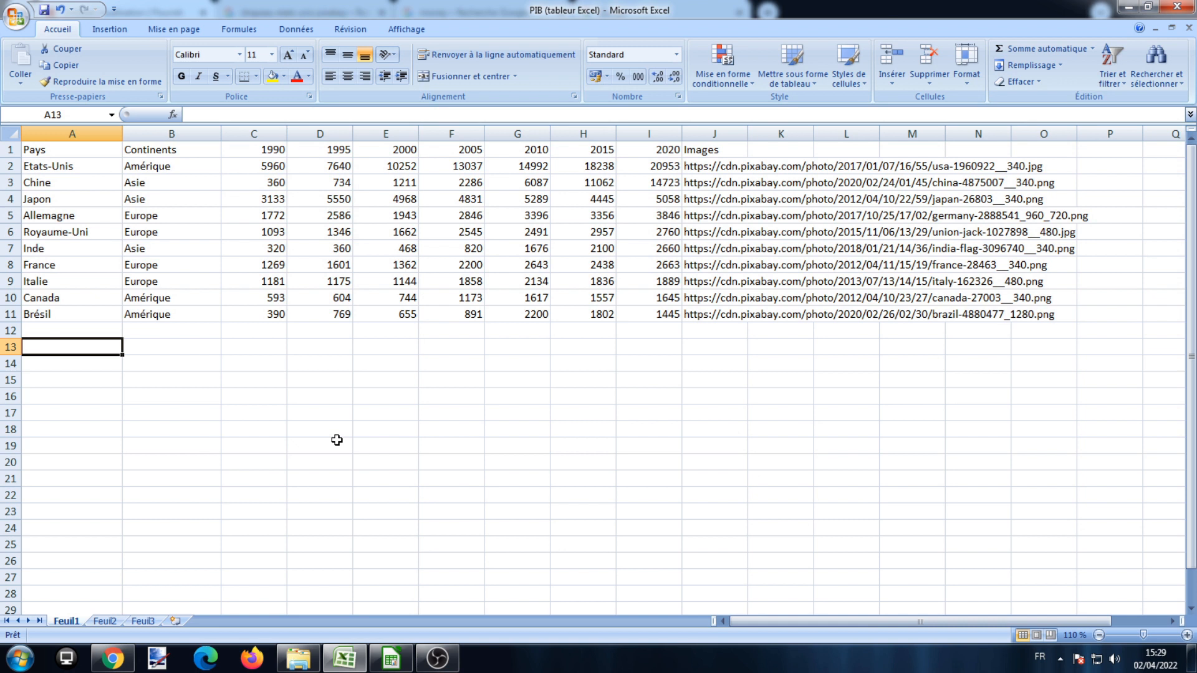
{"action": "left_click", "coordinate": [61, 154]}
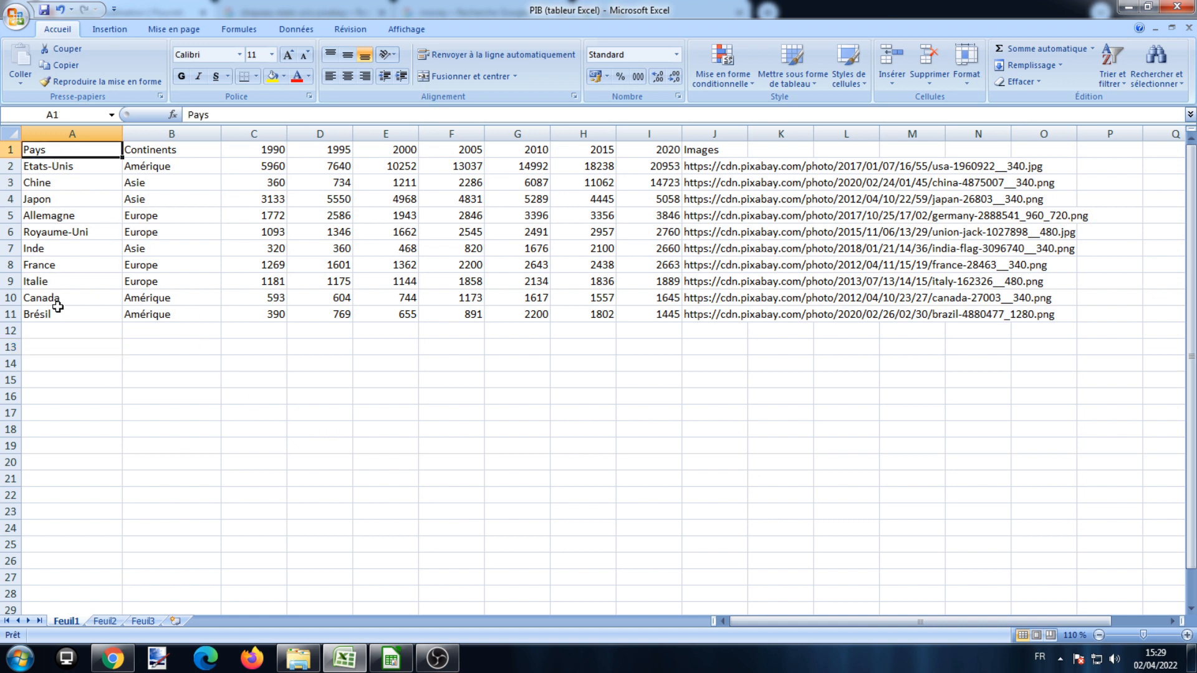
{"action": "left_click_drag", "start_coordinate": [156, 153], "coordinate": [158, 314]}
{"action": "left_click_drag", "start_coordinate": [256, 150], "coordinate": [584, 320]}
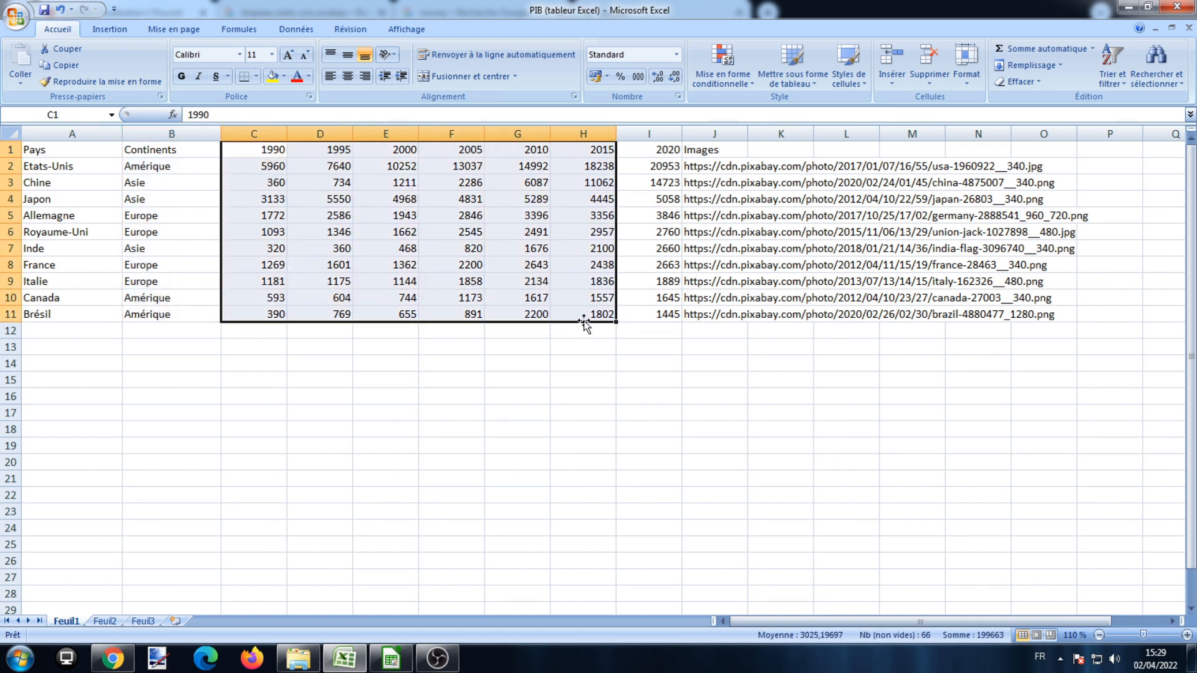
{"action": "left_click", "coordinate": [681, 359]}
{"action": "left_click_drag", "start_coordinate": [1063, 315], "coordinate": [691, 150]}
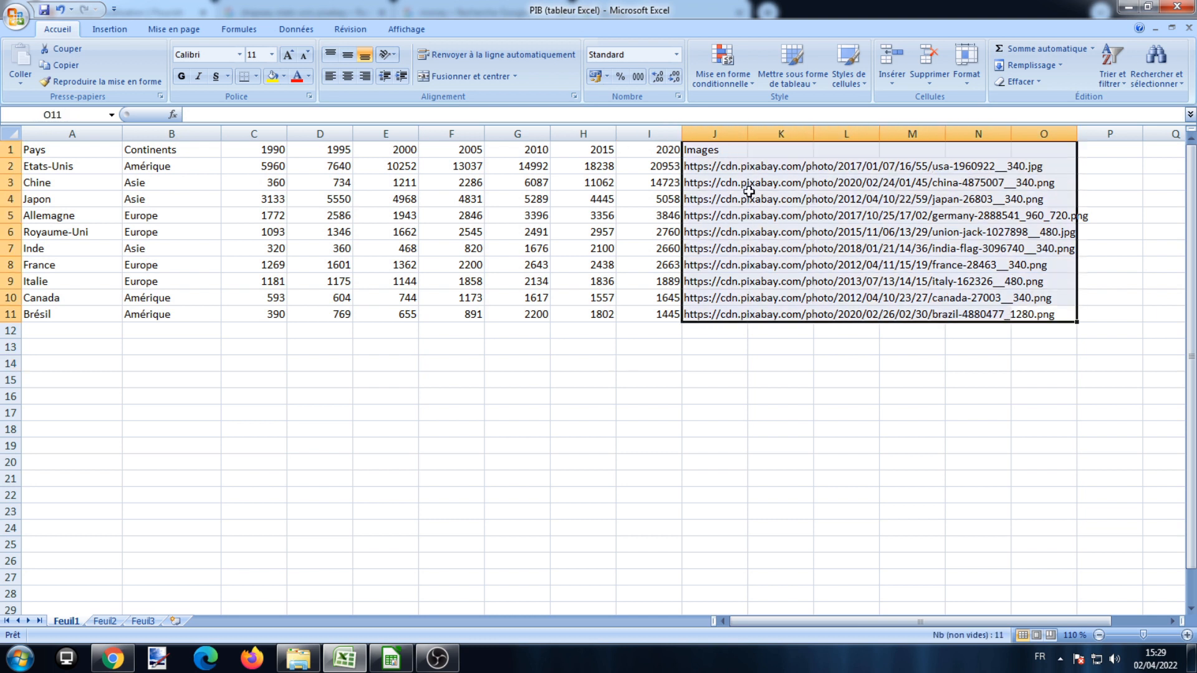
Copy the image address of the first American flag in the Pixabay image search, and return to the Excel PIB workbook
{"action": "left_click", "coordinate": [112, 658]}
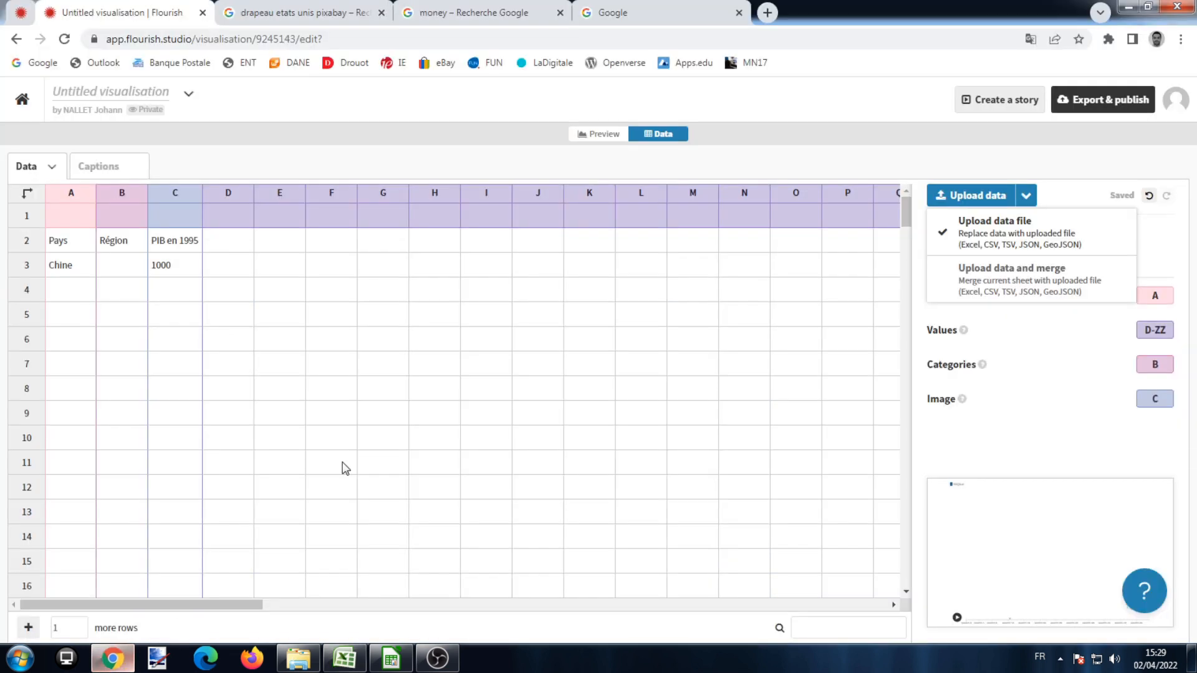
{"action": "left_click", "coordinate": [324, 16]}
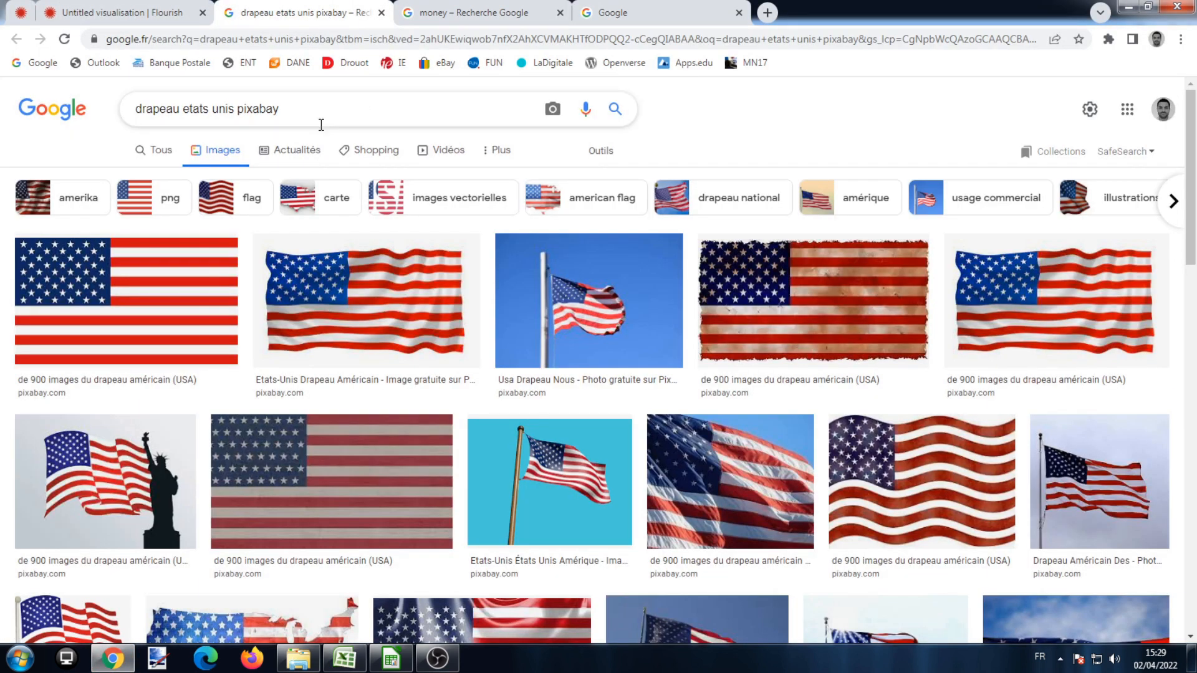
{"action": "left_click", "coordinate": [163, 297]}
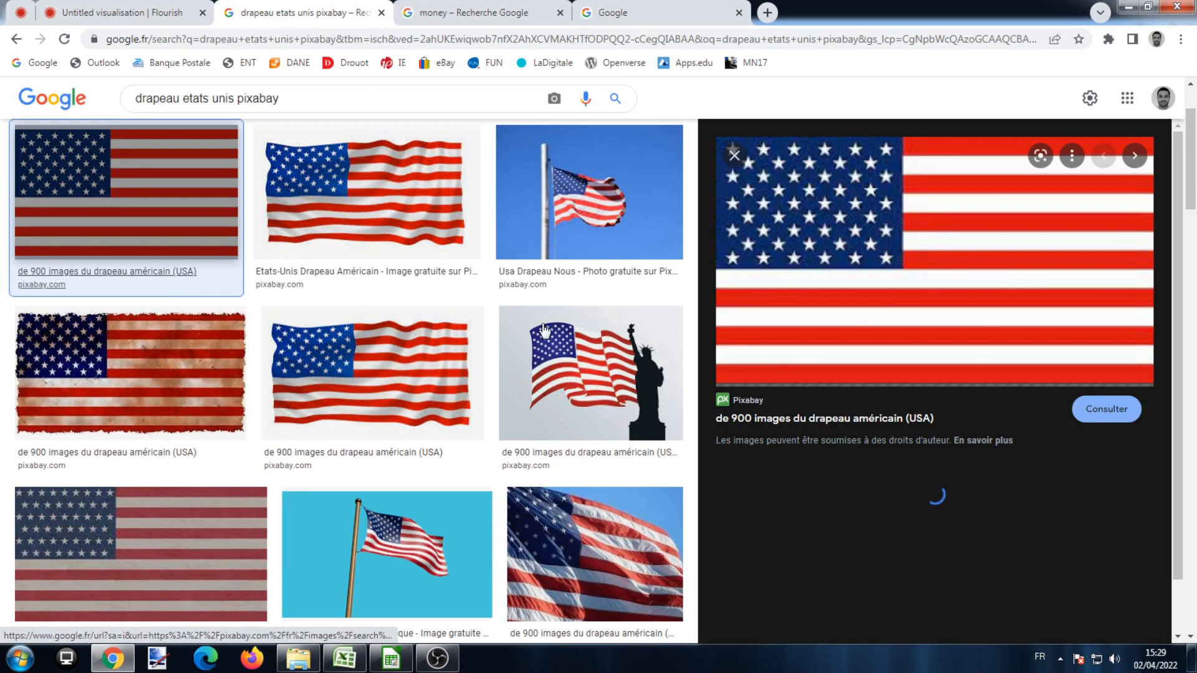
{"action": "right_click", "coordinate": [880, 269]}
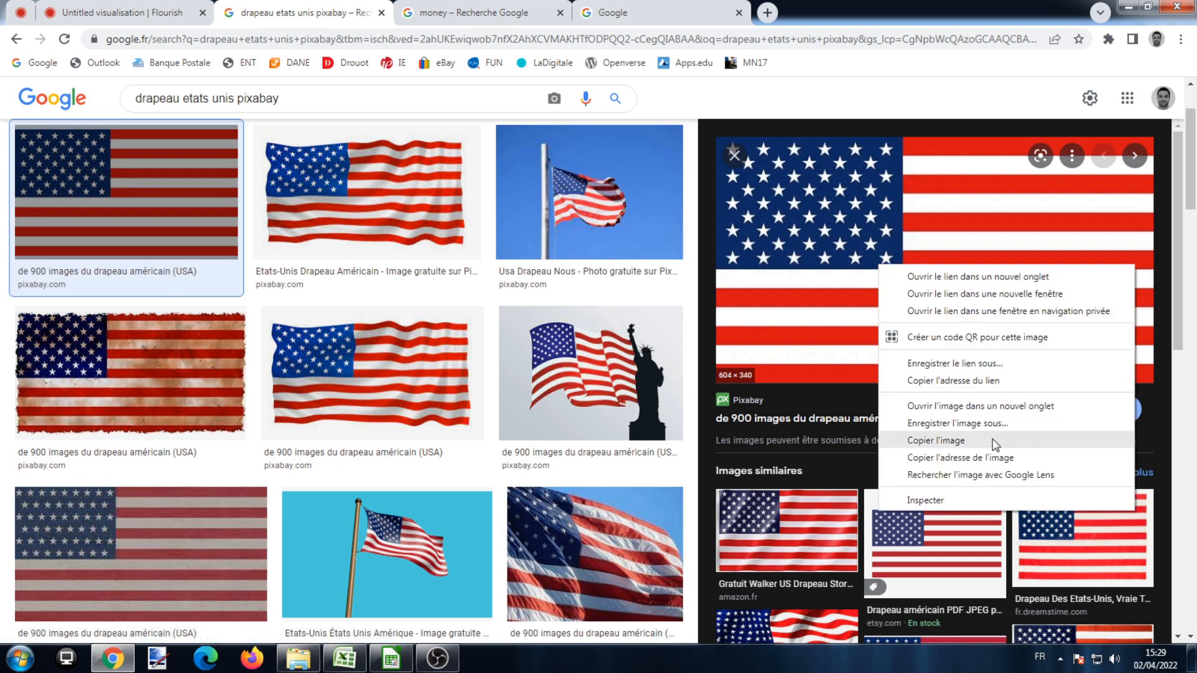
{"action": "left_click", "coordinate": [990, 459]}
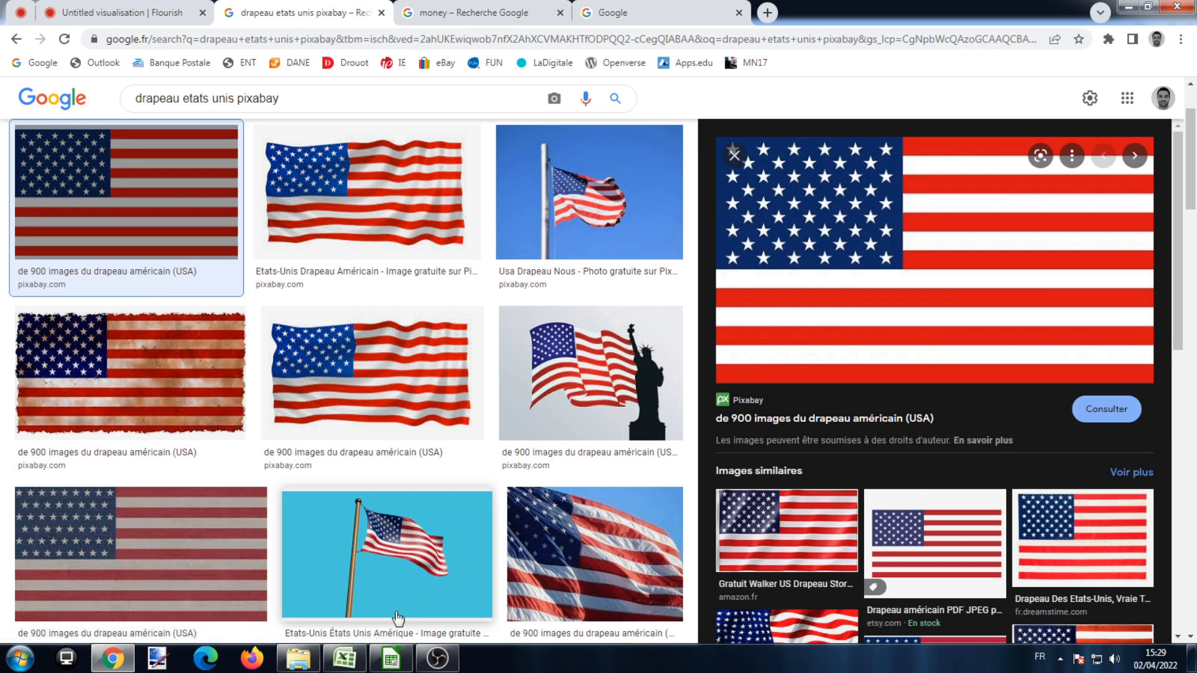
{"action": "left_click", "coordinate": [345, 658]}
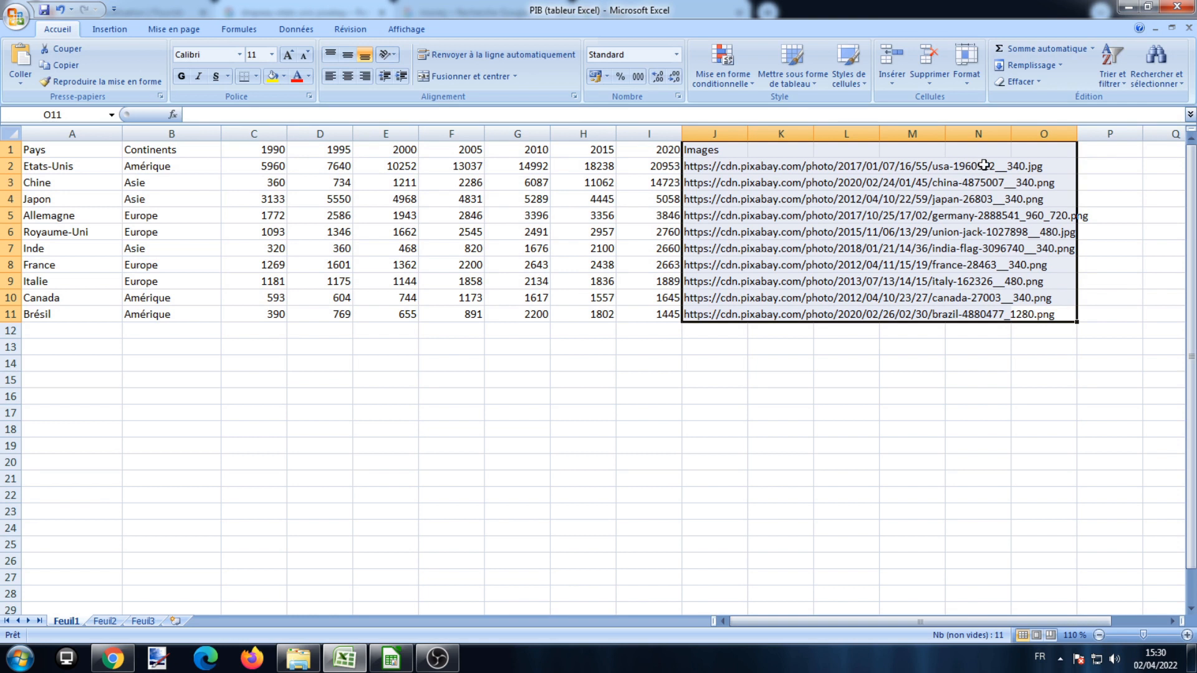
{"action": "left_click", "coordinate": [532, 370]}
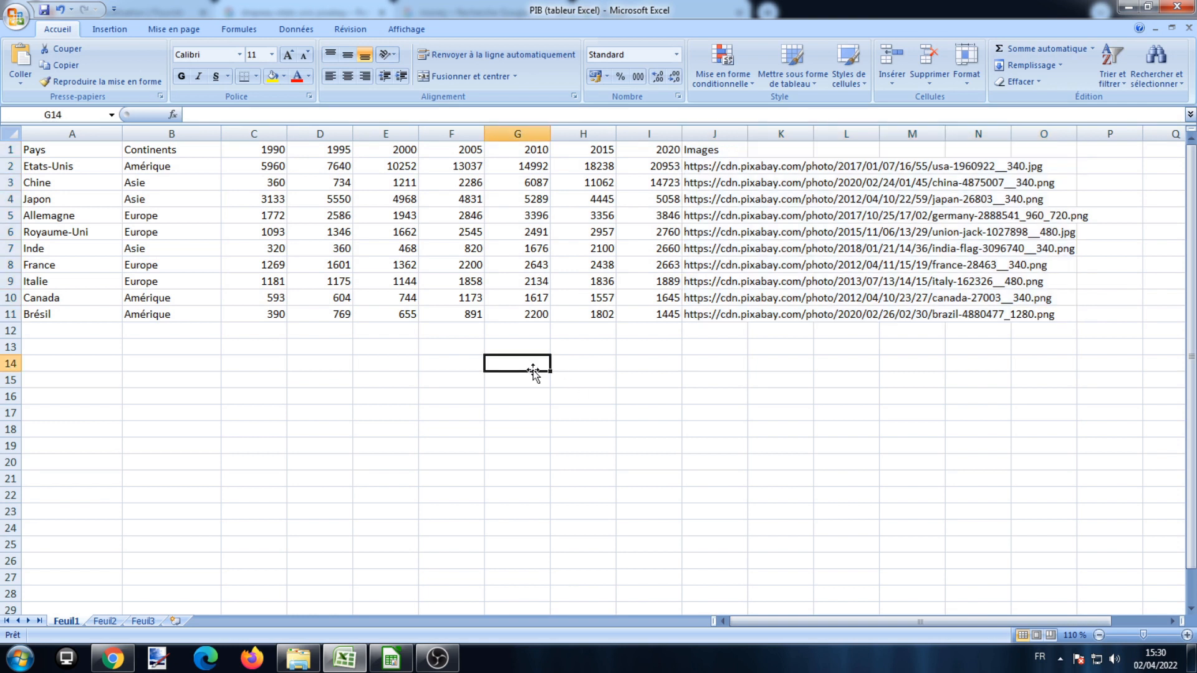
Switch to LibreOffice Calc and save the PIB (tableur LibreOffice) spreadsheet in the Données folder as Texte CSV (.csv)
{"action": "left_click", "coordinate": [393, 656]}
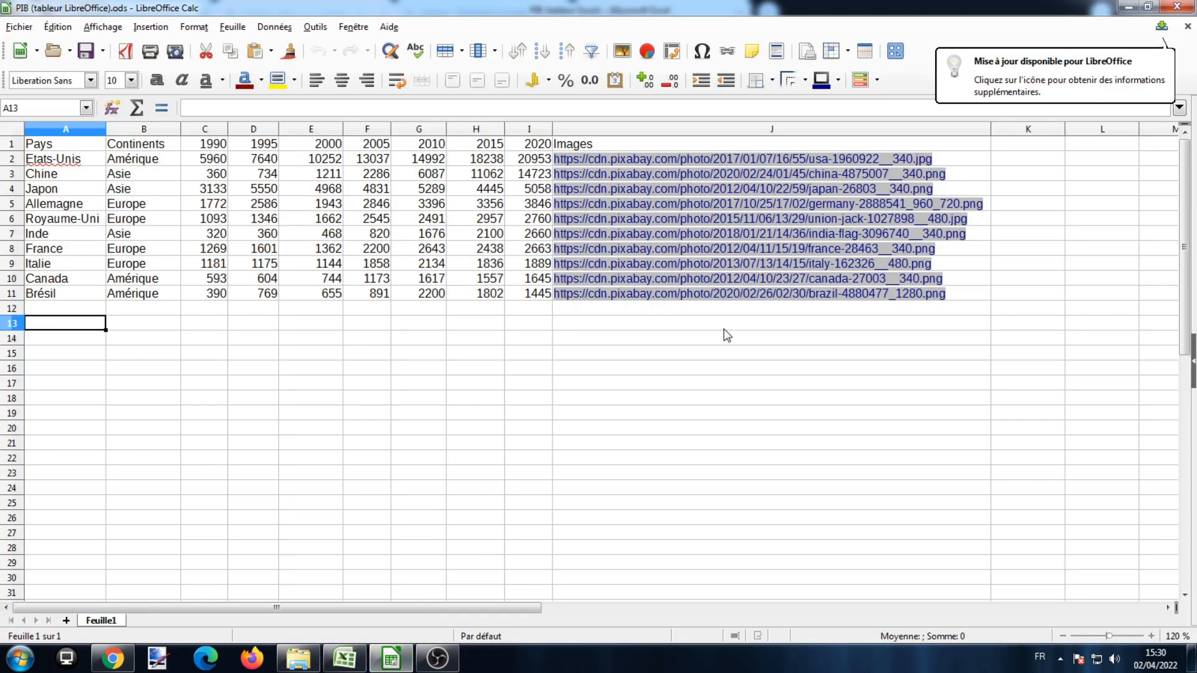
{"action": "left_click", "coordinate": [359, 353]}
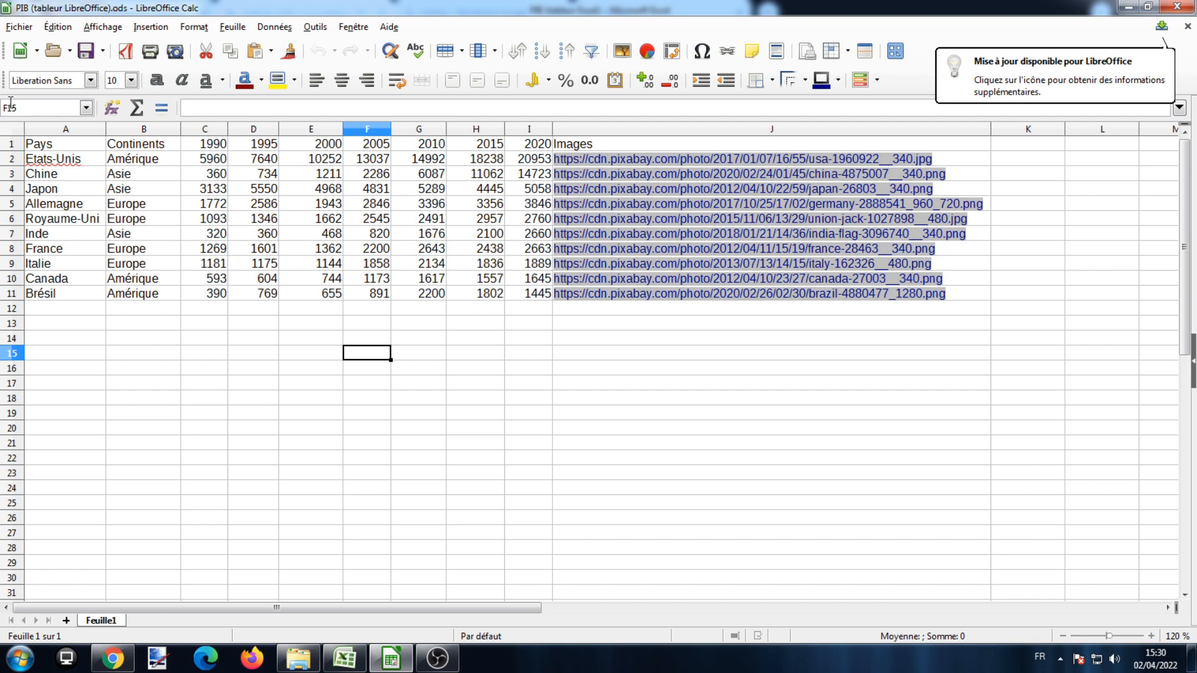
{"action": "left_click", "coordinate": [19, 27]}
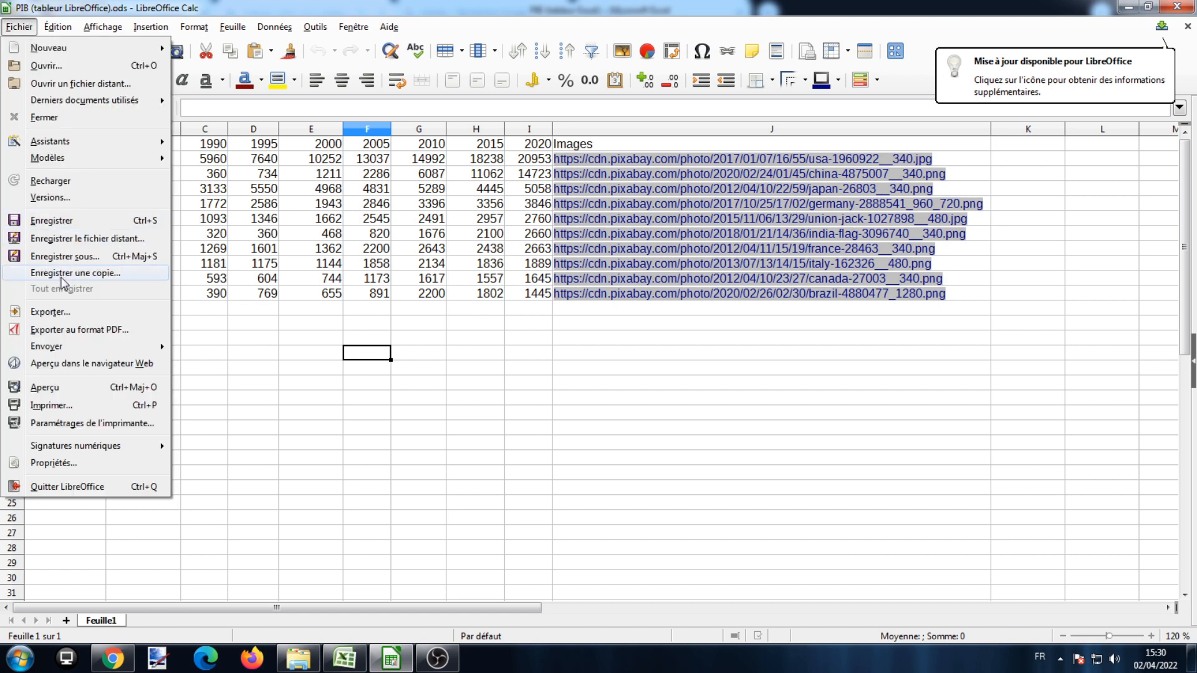
{"action": "left_click", "coordinate": [68, 257]}
{"action": "left_click", "coordinate": [262, 340]}
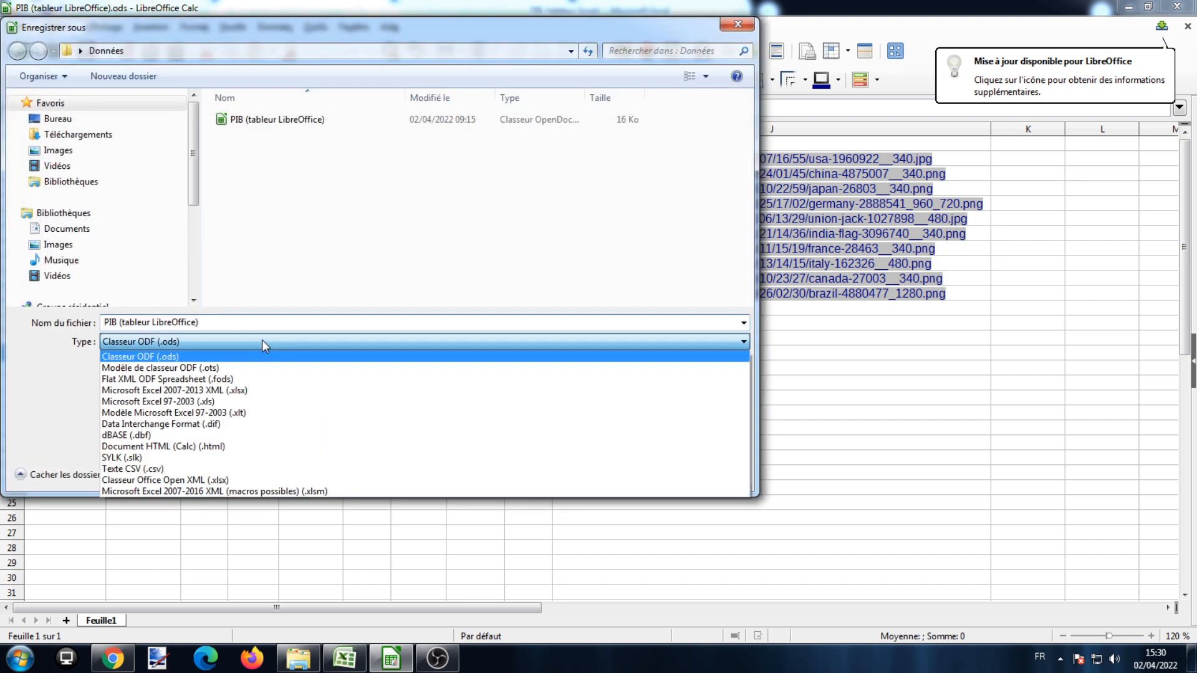
{"action": "left_click", "coordinate": [132, 471]}
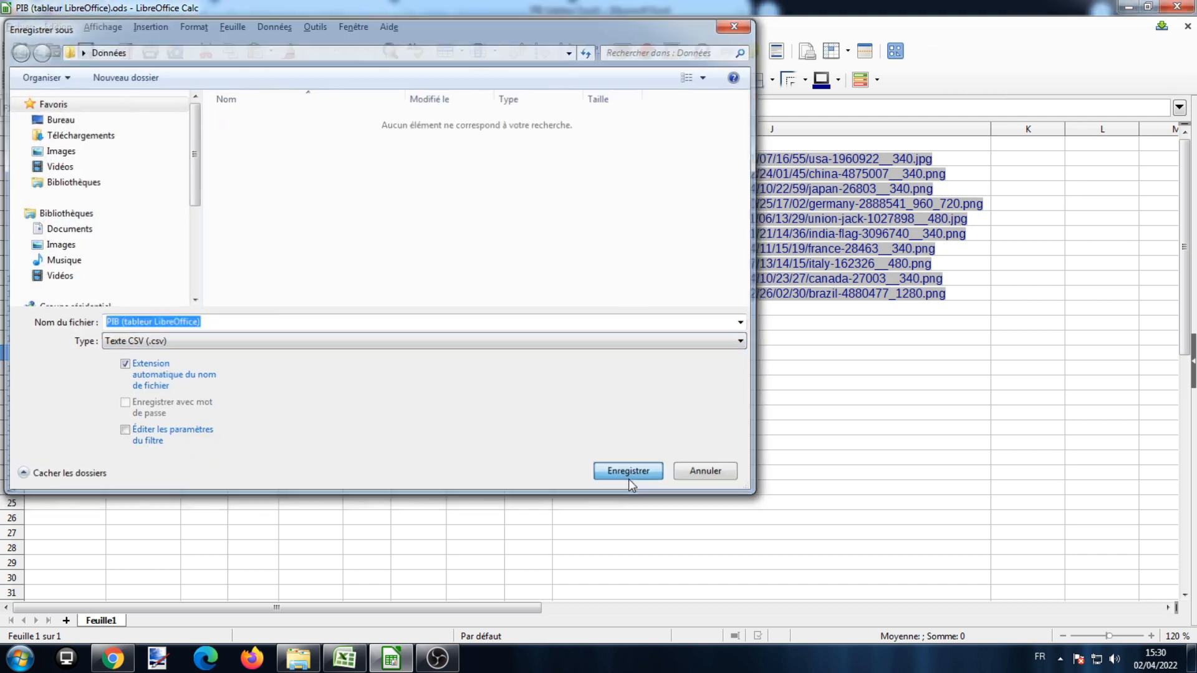
{"action": "left_click", "coordinate": [629, 479]}
{"action": "left_click", "coordinate": [630, 382]}
{"action": "left_click", "coordinate": [647, 407]}
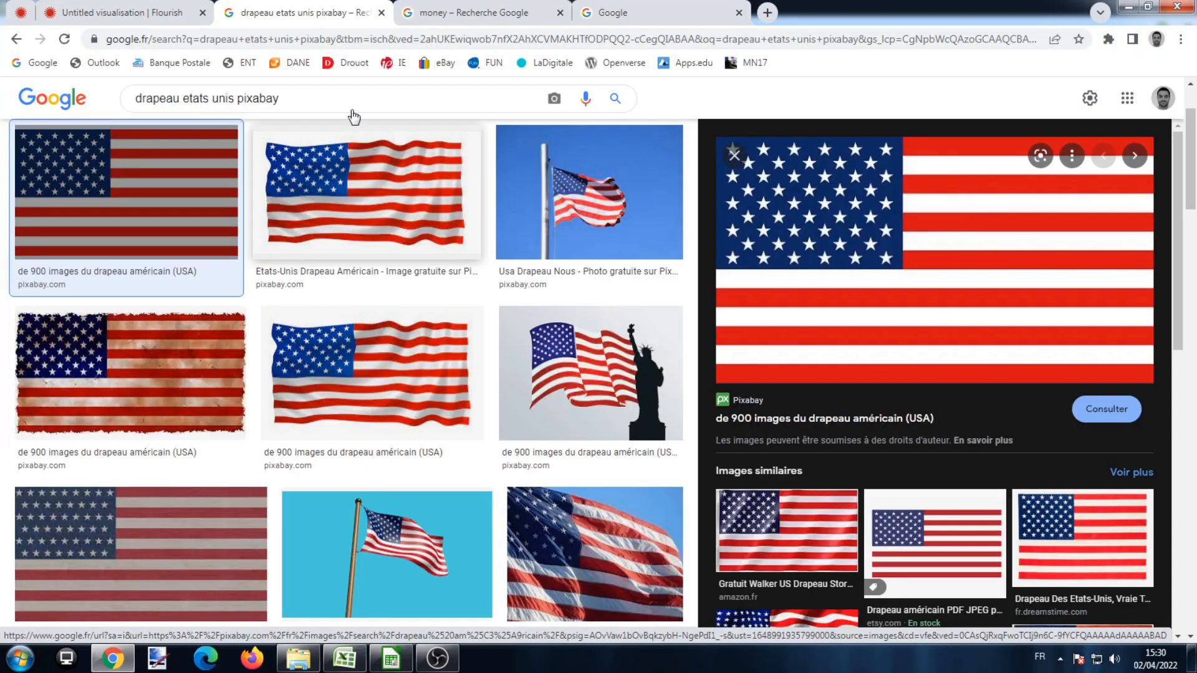
Switch to Flourish and replace the visualisation's data with the uploaded file PIB (tableur Excel)
{"action": "left_click", "coordinate": [109, 10]}
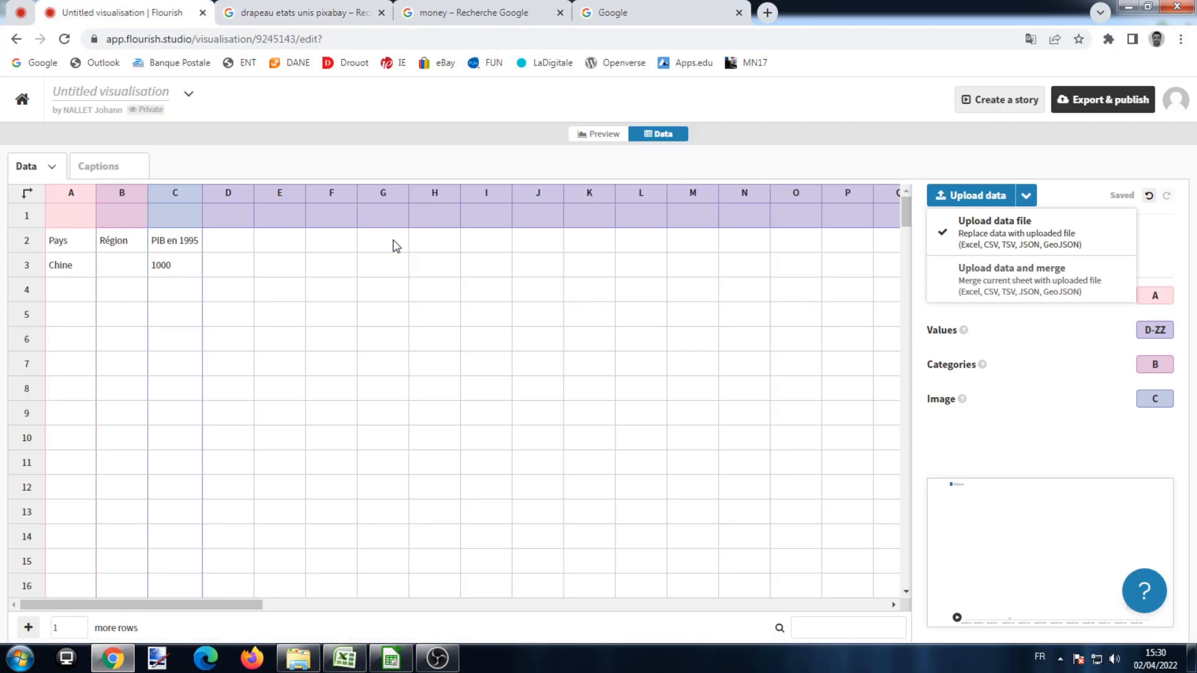
{"action": "left_click", "coordinate": [1079, 182]}
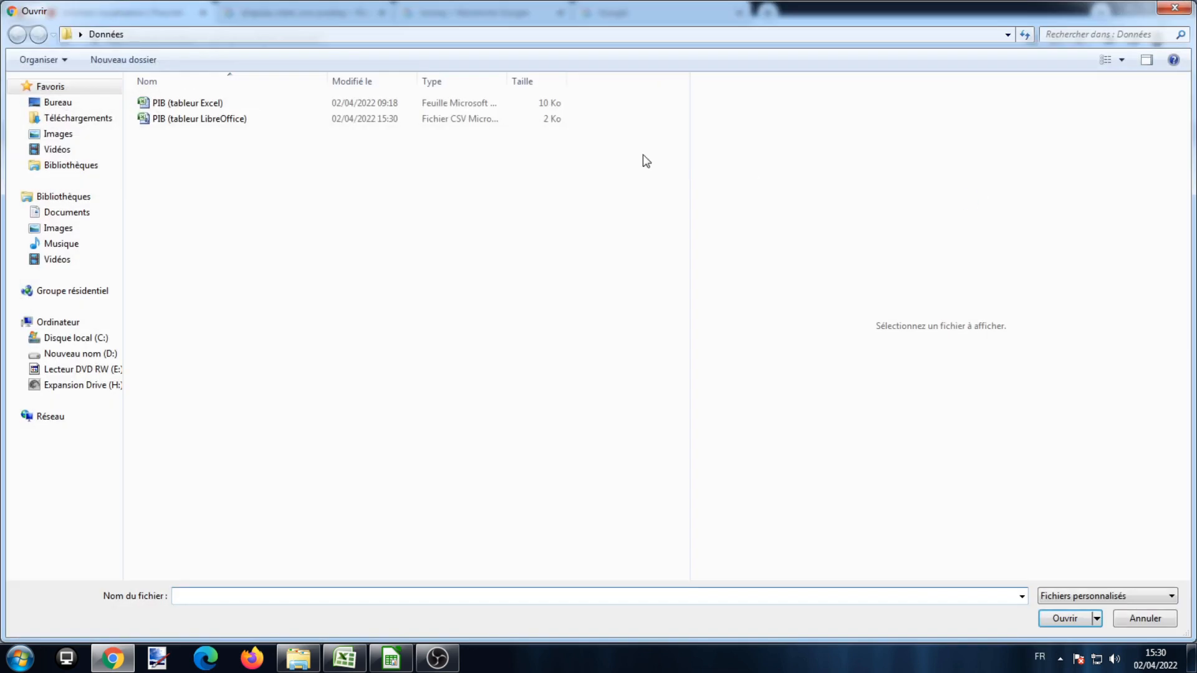
{"action": "left_click", "coordinate": [233, 122]}
{"action": "double_click", "coordinate": [205, 104]}
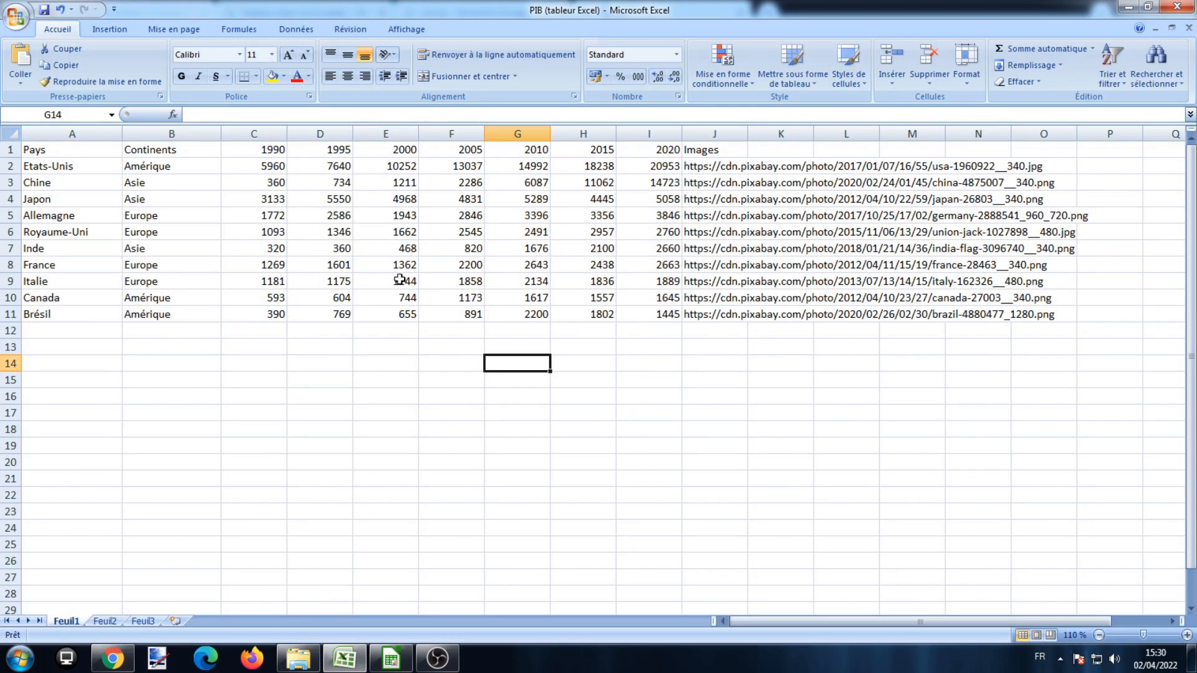
{"action": "left_click", "coordinate": [1128, 7]}
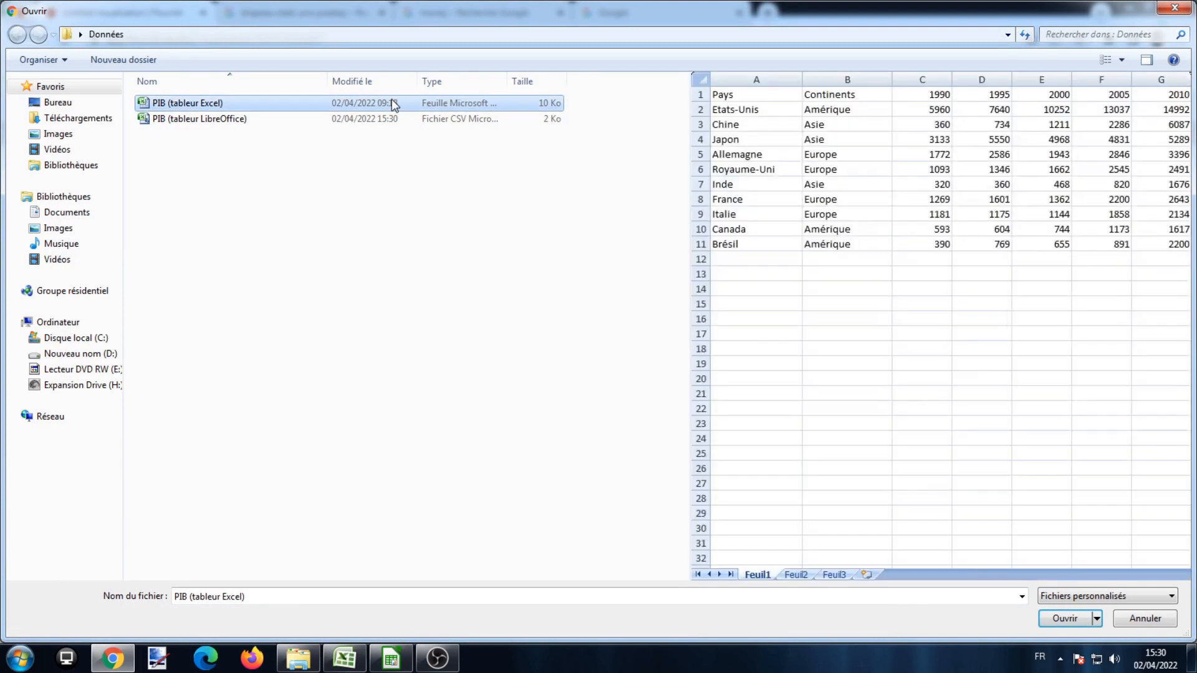
{"action": "double_click", "coordinate": [452, 102]}
{"action": "left_click", "coordinate": [505, 420]}
{"action": "left_click", "coordinate": [498, 416]}
{"action": "left_click", "coordinate": [511, 391]}
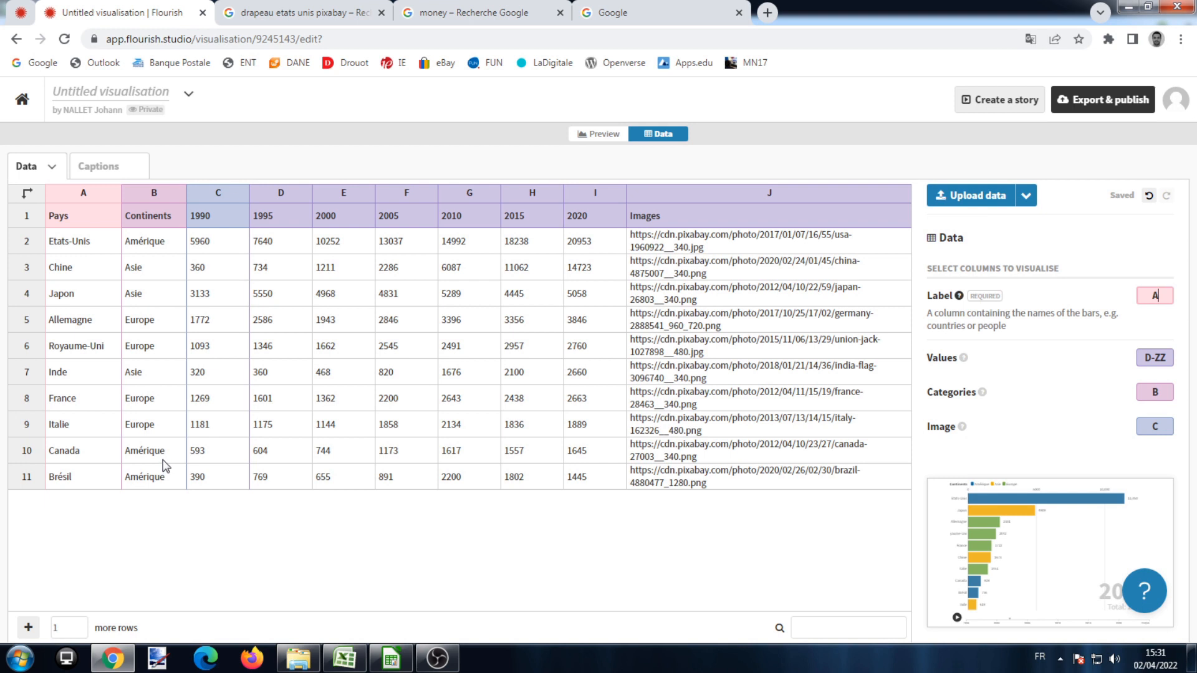
Assign columns C-I to Values and column J to Image in the visualisation's data settings
{"action": "left_click", "coordinate": [1154, 392]}
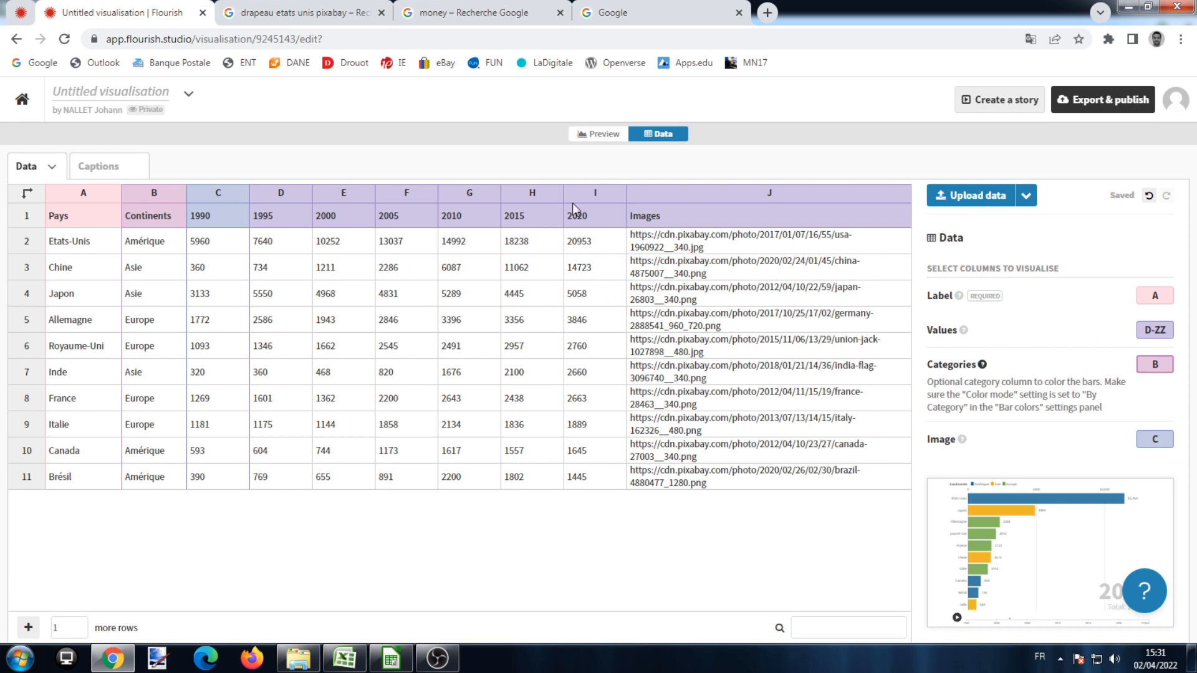
{"action": "left_click", "coordinate": [1142, 331]}
{"action": "type", "text": "C-I"}
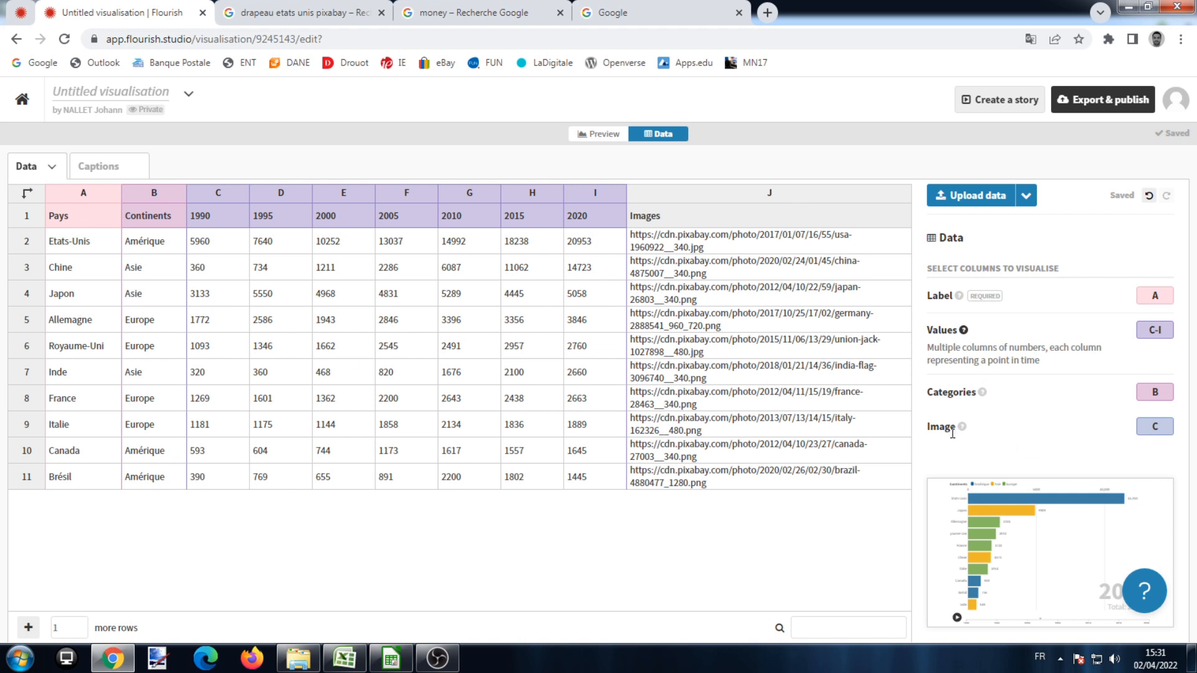
{"action": "left_click", "coordinate": [1144, 424]}
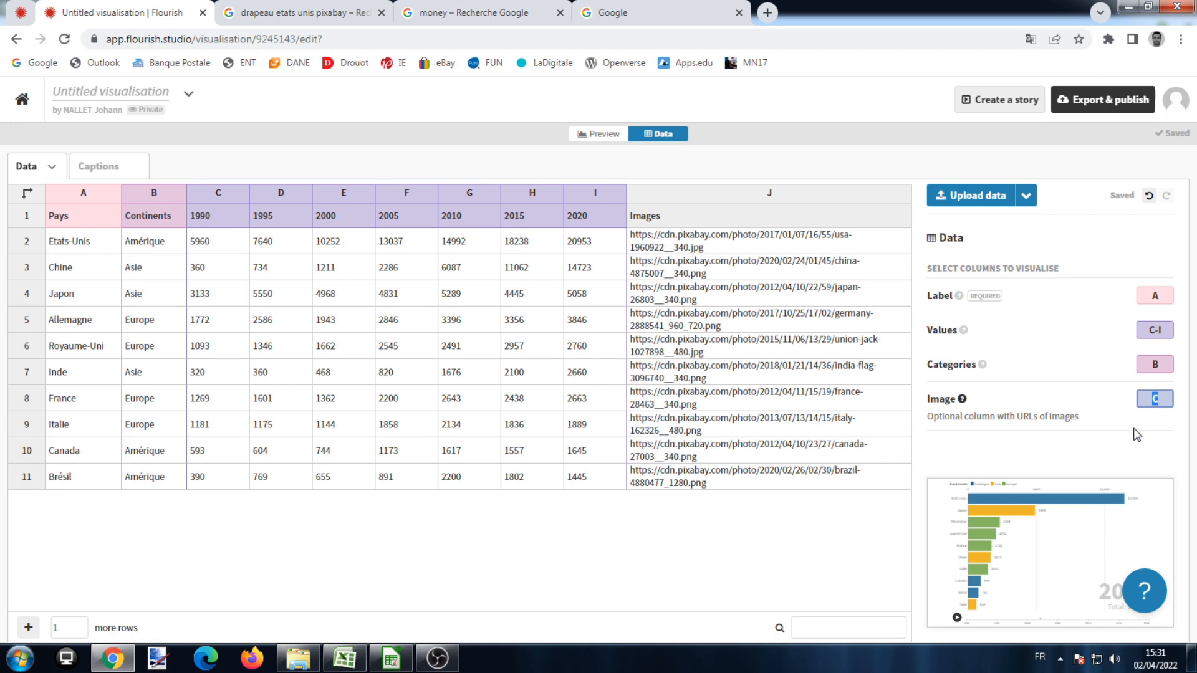
{"action": "type", "text": "J"}
{"action": "left_click", "coordinate": [773, 546]}
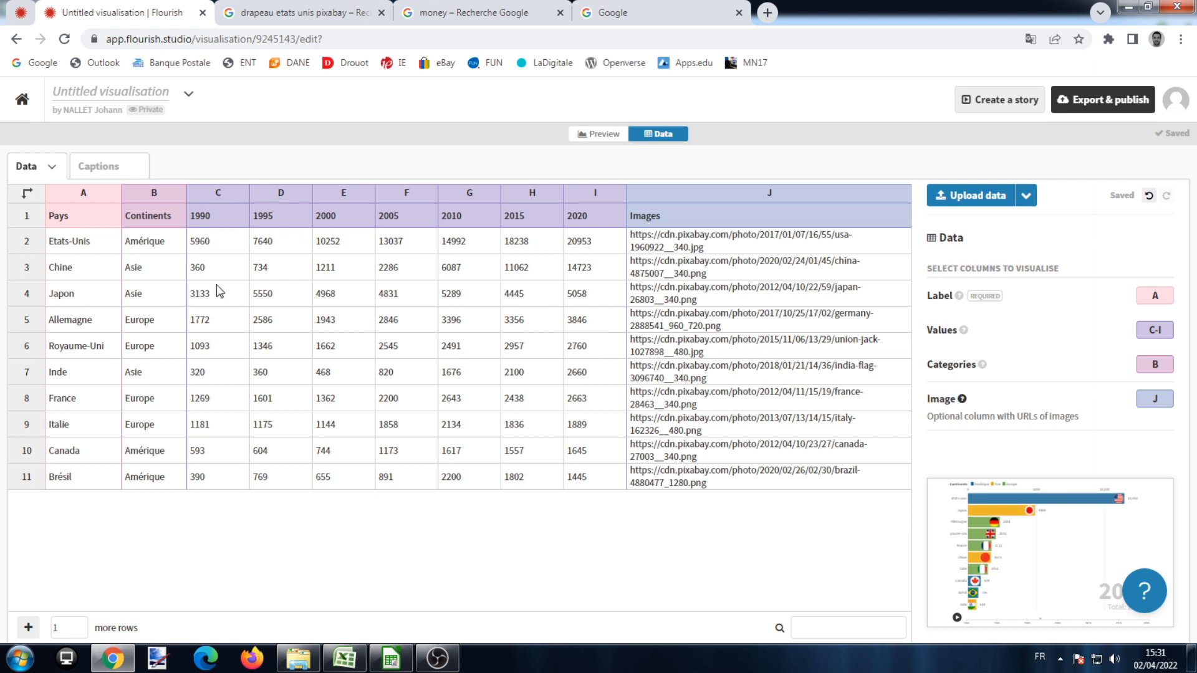
Try D-I and C,E-I as the Values columns, and set the range back to C-I
{"action": "left_click", "coordinate": [1155, 331]}
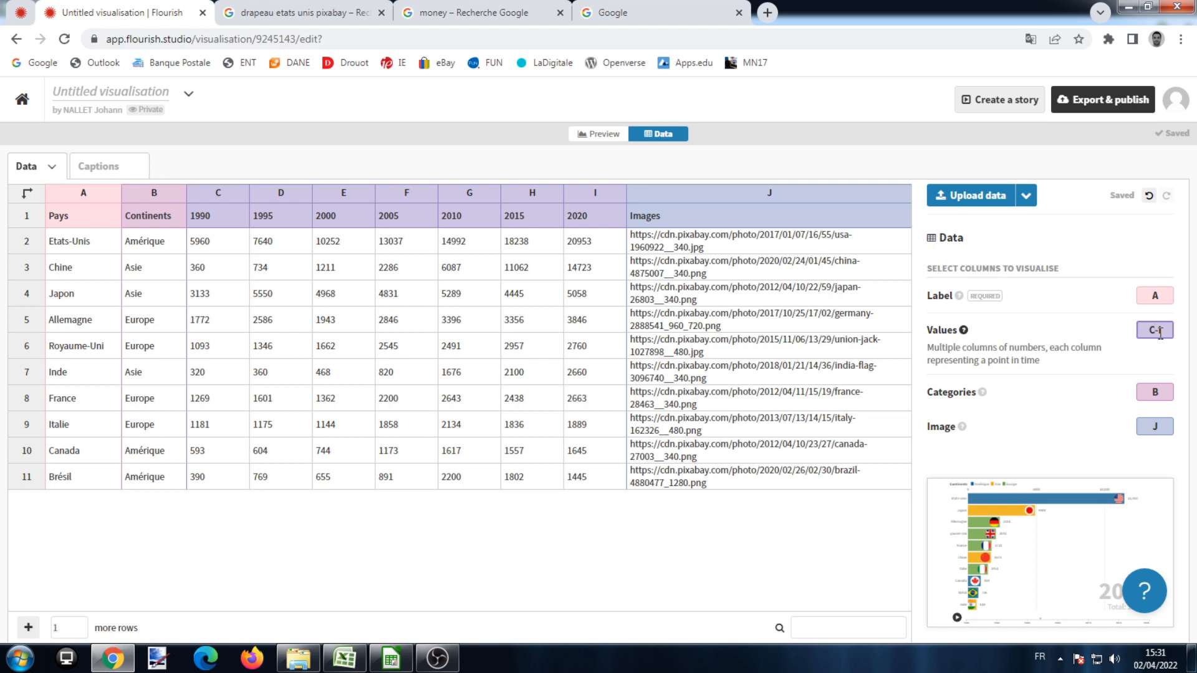
{"action": "left_click", "coordinate": [698, 558]}
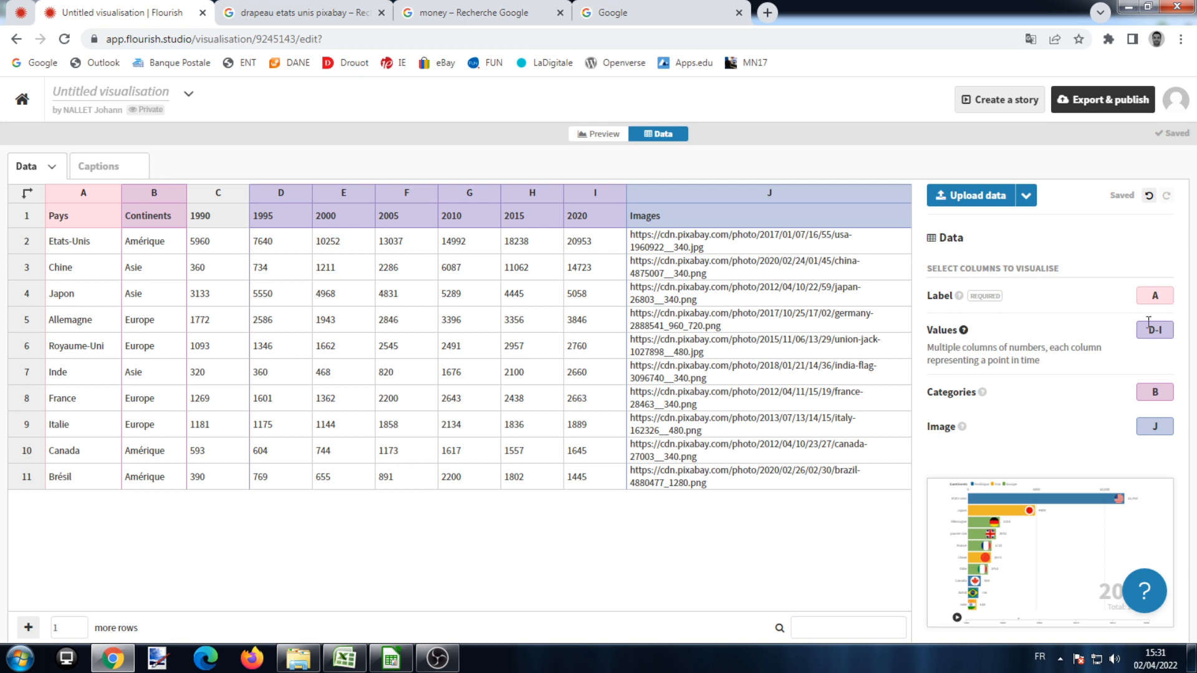
{"action": "left_click_drag", "start_coordinate": [1163, 331], "coordinate": [1138, 331]}
{"action": "left_click", "coordinate": [818, 556]}
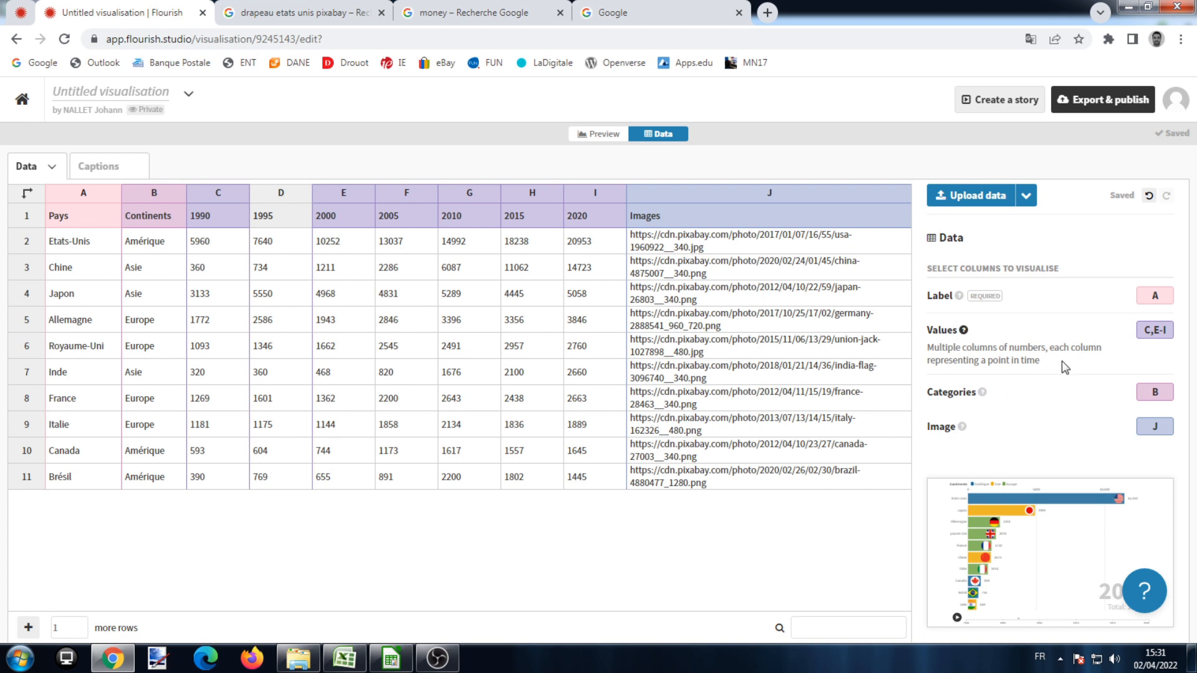
{"action": "left_click_drag", "start_coordinate": [1171, 332], "coordinate": [1129, 335]}
{"action": "type", "text": "C-I"}
{"action": "left_click", "coordinate": [662, 551]}
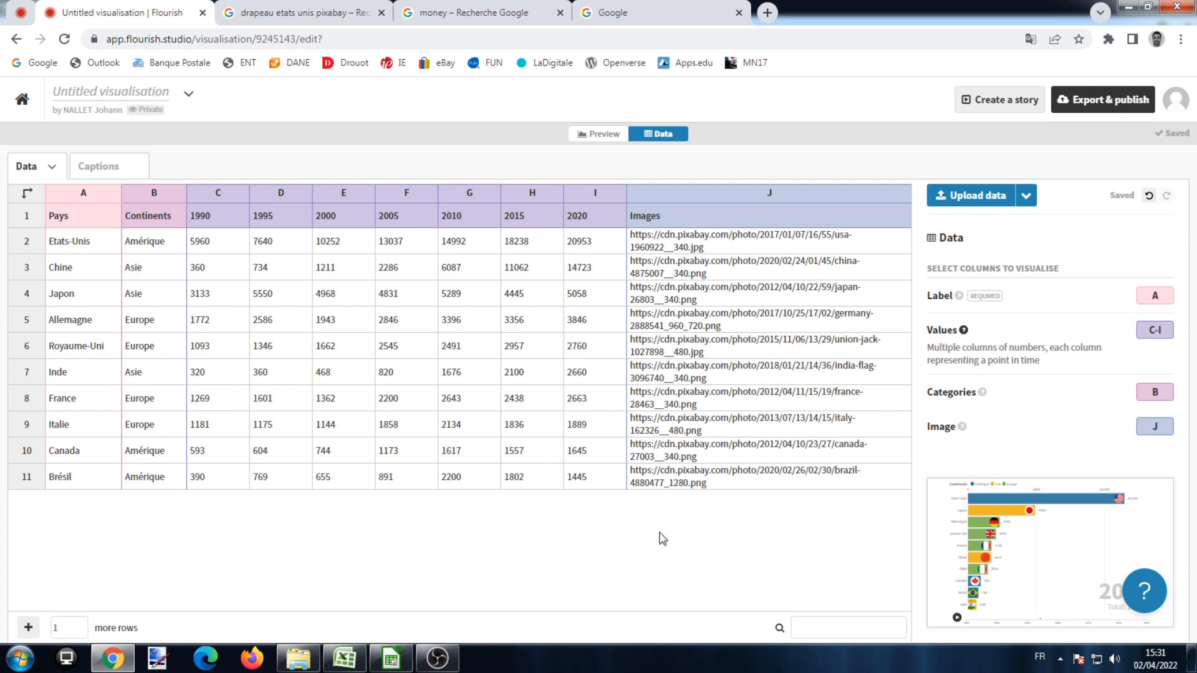
Preview the bar chart race with the imported data, playing its animation briefly and pausing it
{"action": "left_click", "coordinate": [603, 135]}
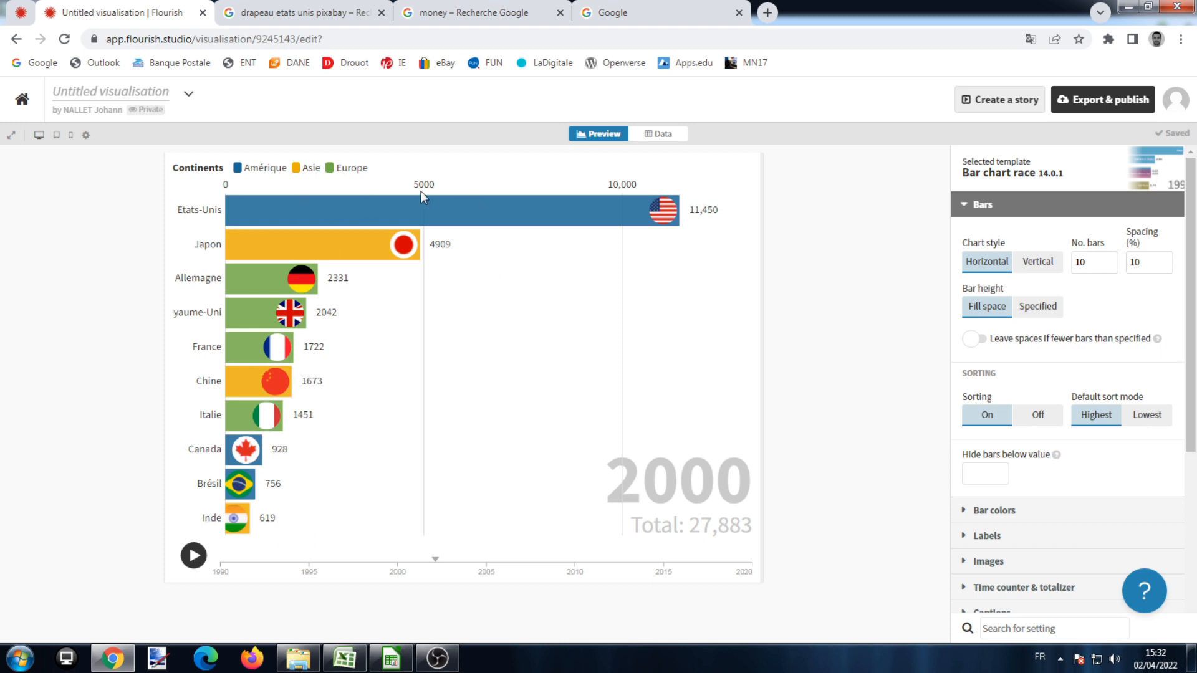
{"action": "left_click", "coordinate": [195, 562]}
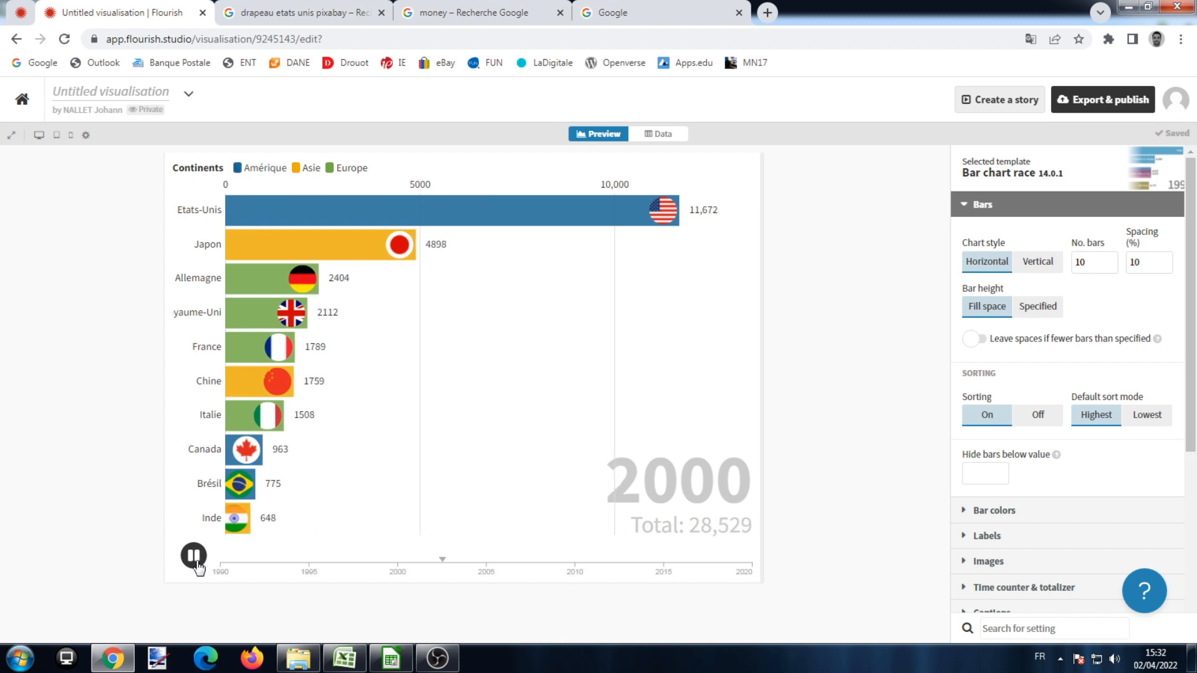
{"action": "left_click", "coordinate": [196, 562]}
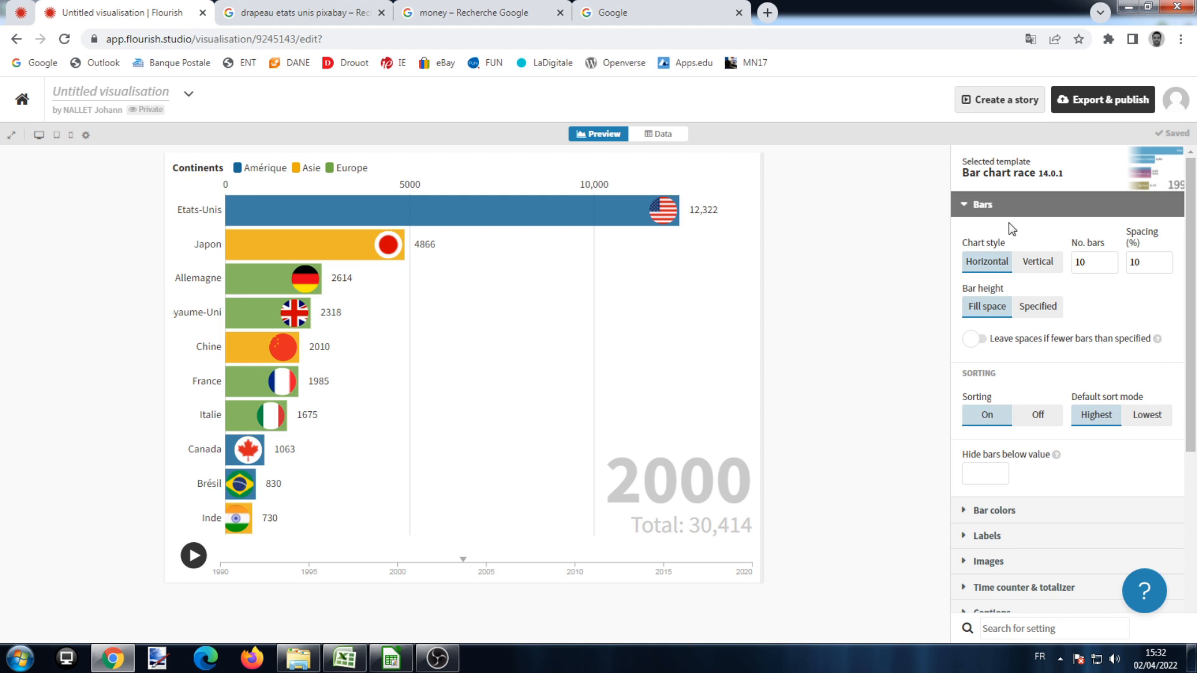
Try the Vertical chart style in the Bars settings and return to Horizontal
{"action": "left_click", "coordinate": [981, 203]}
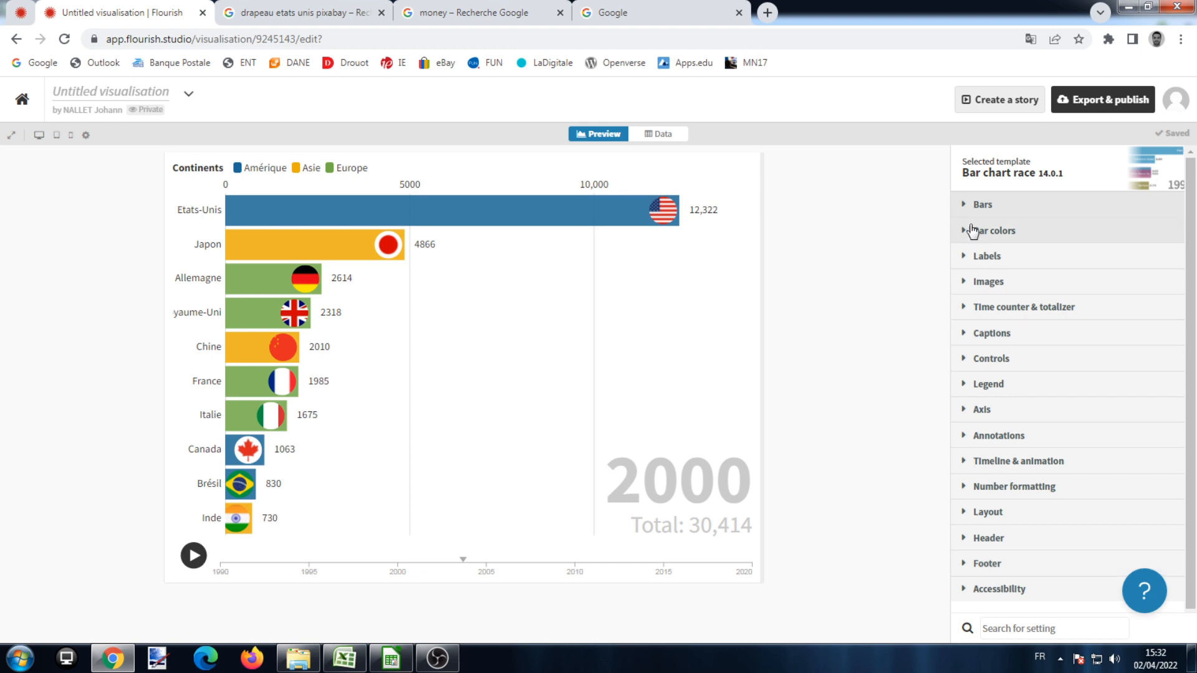
{"action": "left_click", "coordinate": [965, 204]}
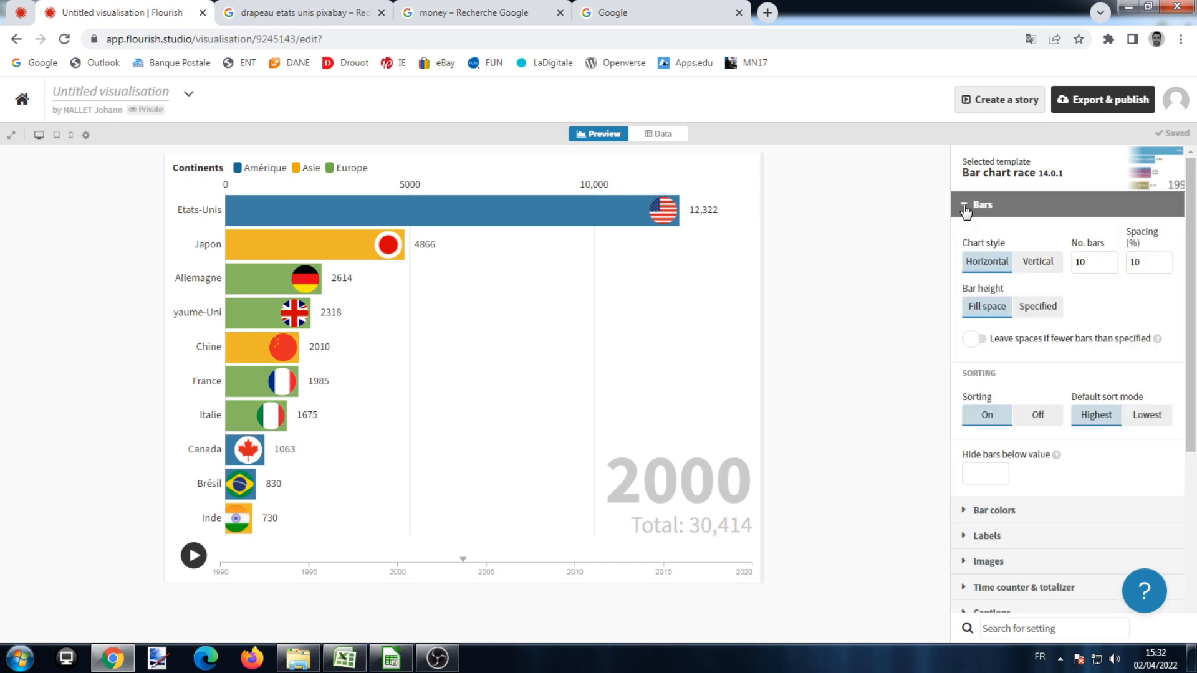
{"action": "left_click", "coordinate": [1034, 269]}
{"action": "left_click", "coordinate": [1005, 265]}
{"action": "left_click", "coordinate": [1037, 261]}
{"action": "left_click", "coordinate": [1001, 268]}
Try reducing the number of bars to 6, and set it back to 10
{"action": "left_click", "coordinate": [1111, 266]}
{"action": "left_click", "coordinate": [1111, 265]}
{"action": "left_click", "coordinate": [1111, 266]}
{"action": "left_click", "coordinate": [1111, 266]}
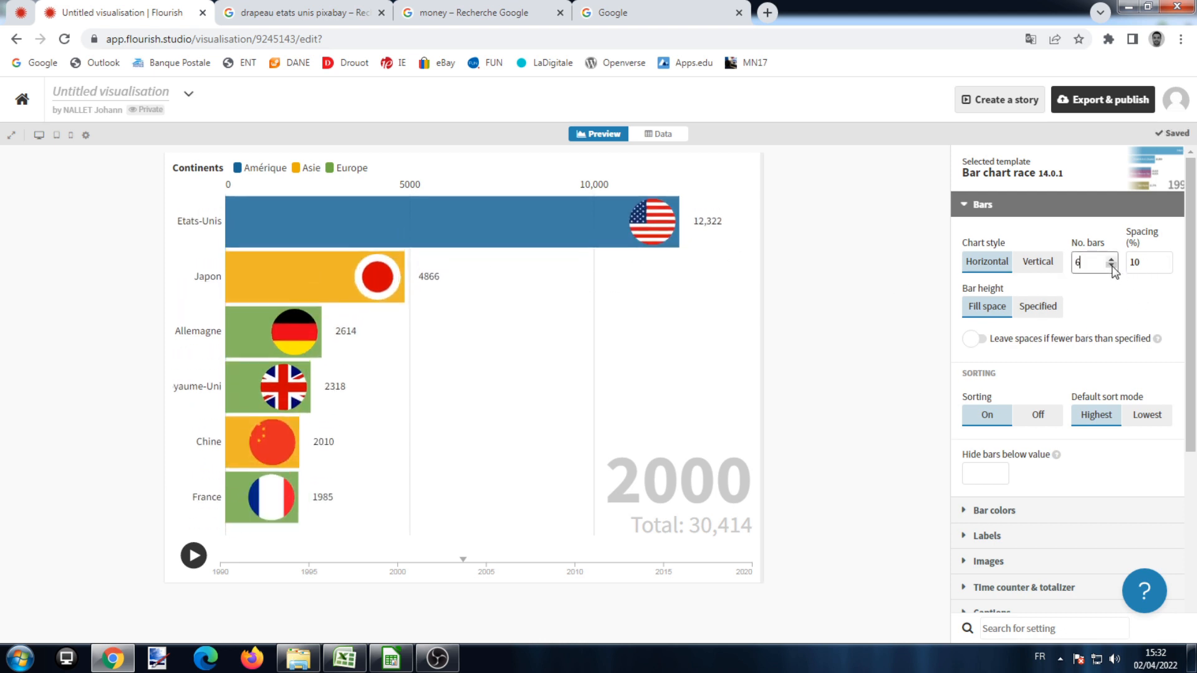
{"action": "left_click", "coordinate": [1111, 261]}
{"action": "left_click", "coordinate": [1110, 262]}
{"action": "left_click", "coordinate": [1111, 261]}
{"action": "left_click", "coordinate": [1110, 261]}
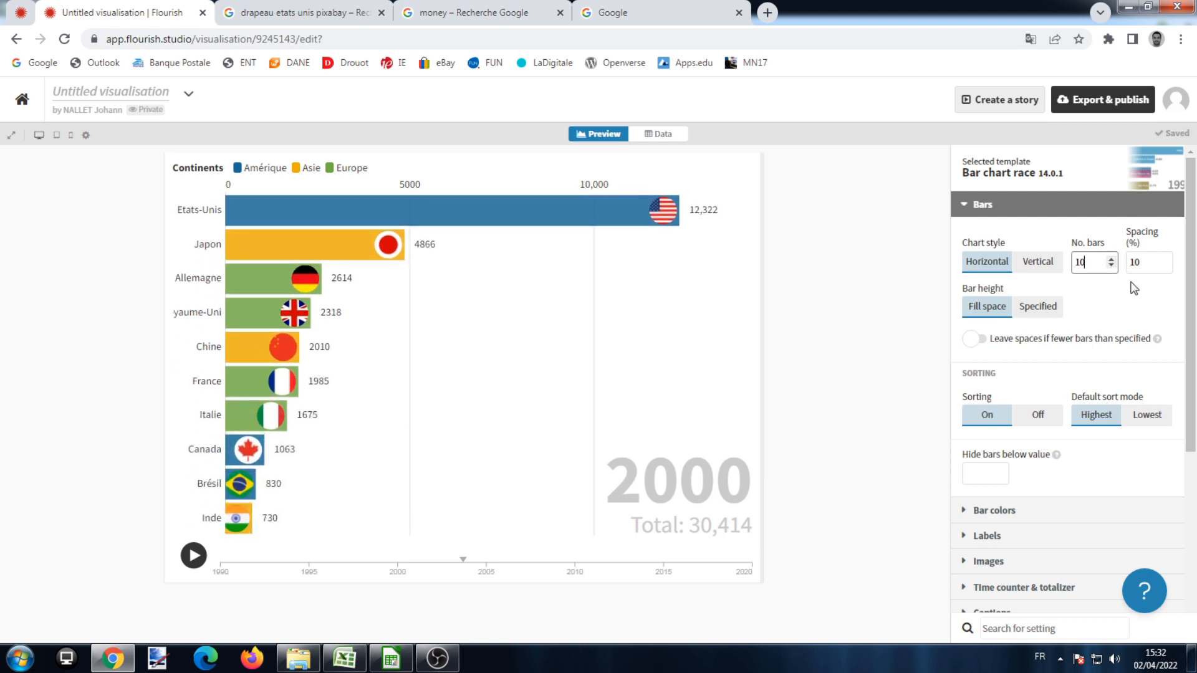
Set the spacing between bars to 16% and switch the bar height mode to Specified
{"action": "left_click", "coordinate": [1165, 265]}
{"action": "left_click", "coordinate": [1166, 265]}
{"action": "left_click", "coordinate": [1165, 259]}
{"action": "left_click", "coordinate": [1165, 258]}
{"action": "left_click", "coordinate": [1165, 259]}
{"action": "left_click", "coordinate": [1165, 258]}
{"action": "left_click", "coordinate": [1164, 259]}
{"action": "left_click", "coordinate": [1164, 259]}
{"action": "left_click", "coordinate": [1165, 259]}
{"action": "left_click", "coordinate": [1165, 258]}
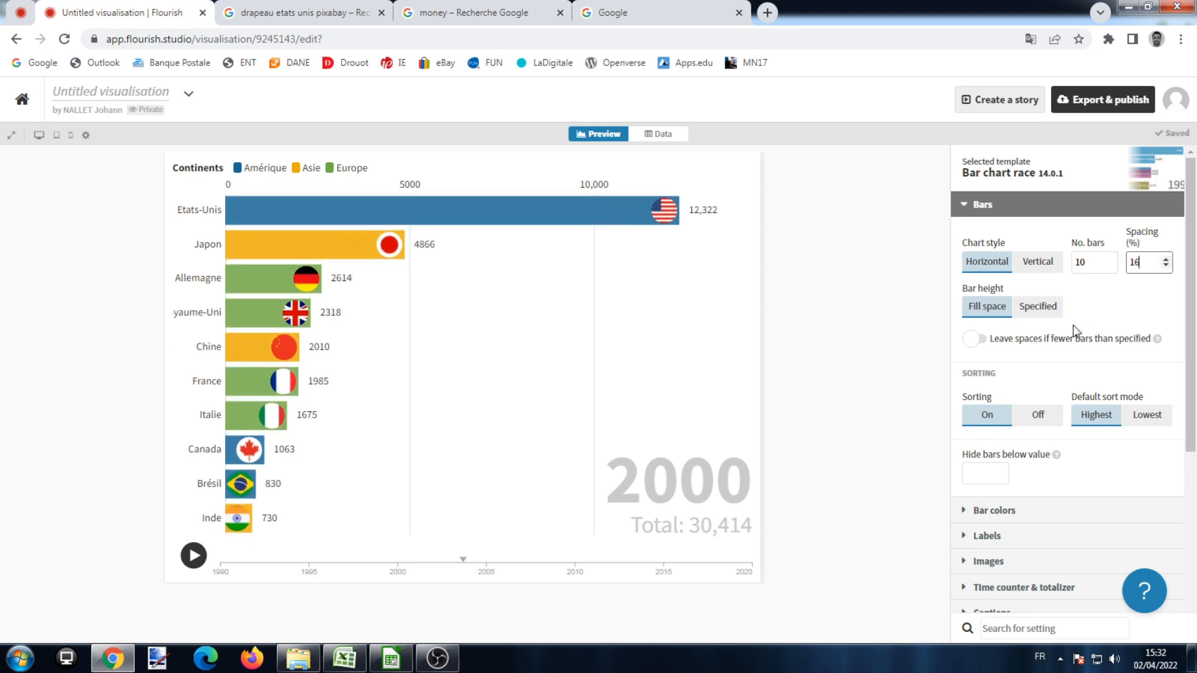
{"action": "left_click", "coordinate": [1050, 318]}
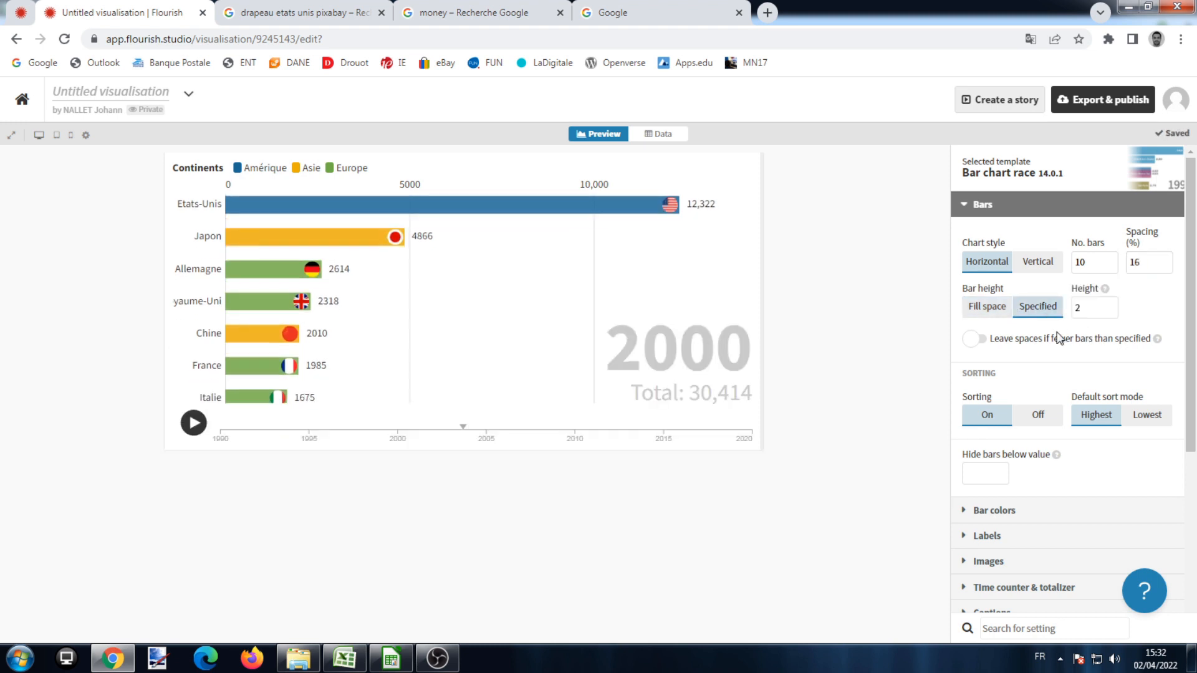
Try a specified bar height of 5, and return the bar height mode to Fill space
{"action": "left_click_drag", "start_coordinate": [1086, 310], "coordinate": [1066, 318]}
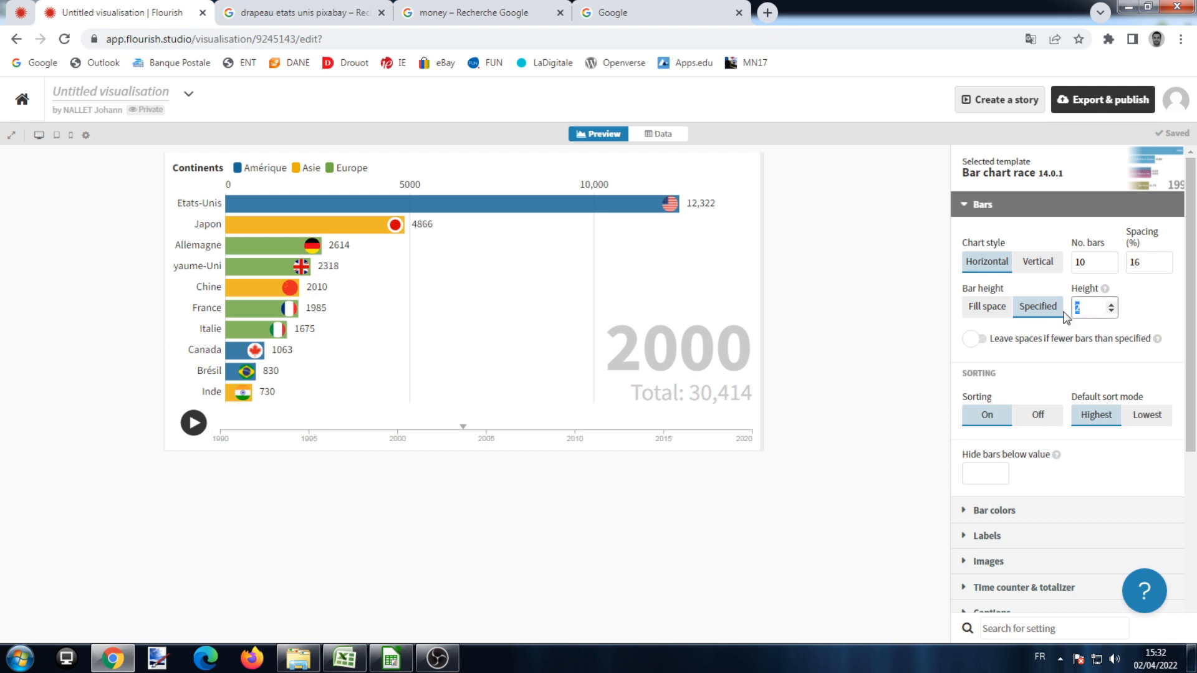
{"action": "type", "text": "5"}
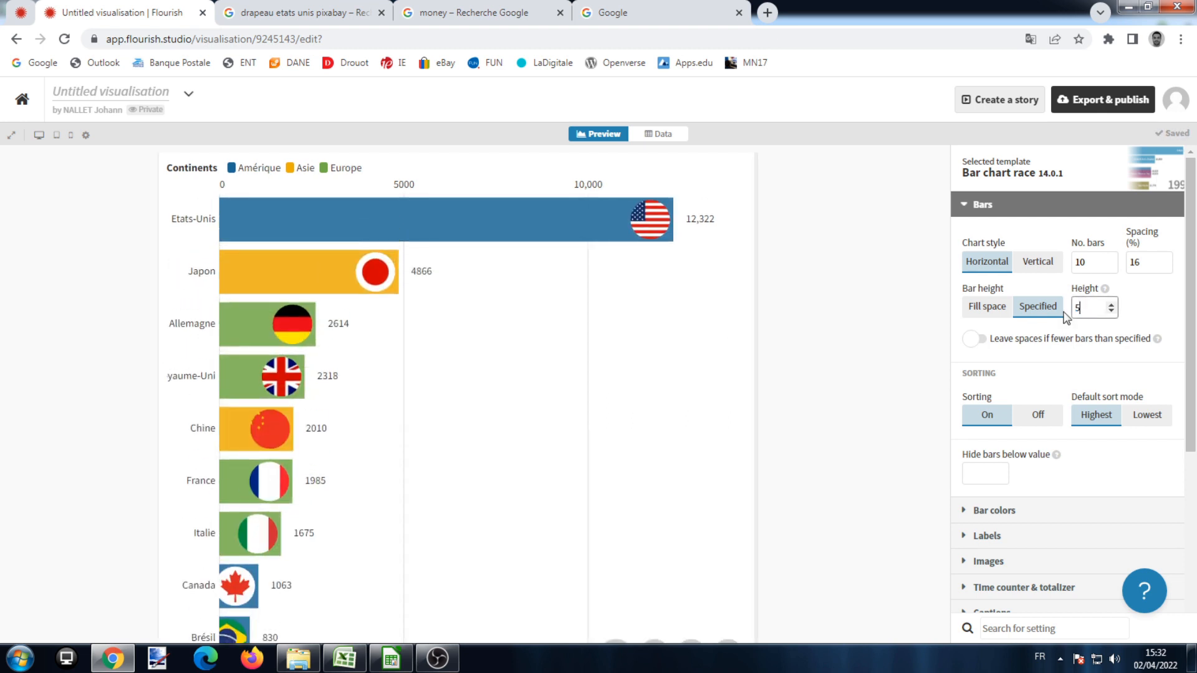
{"action": "left_click", "coordinate": [991, 306]}
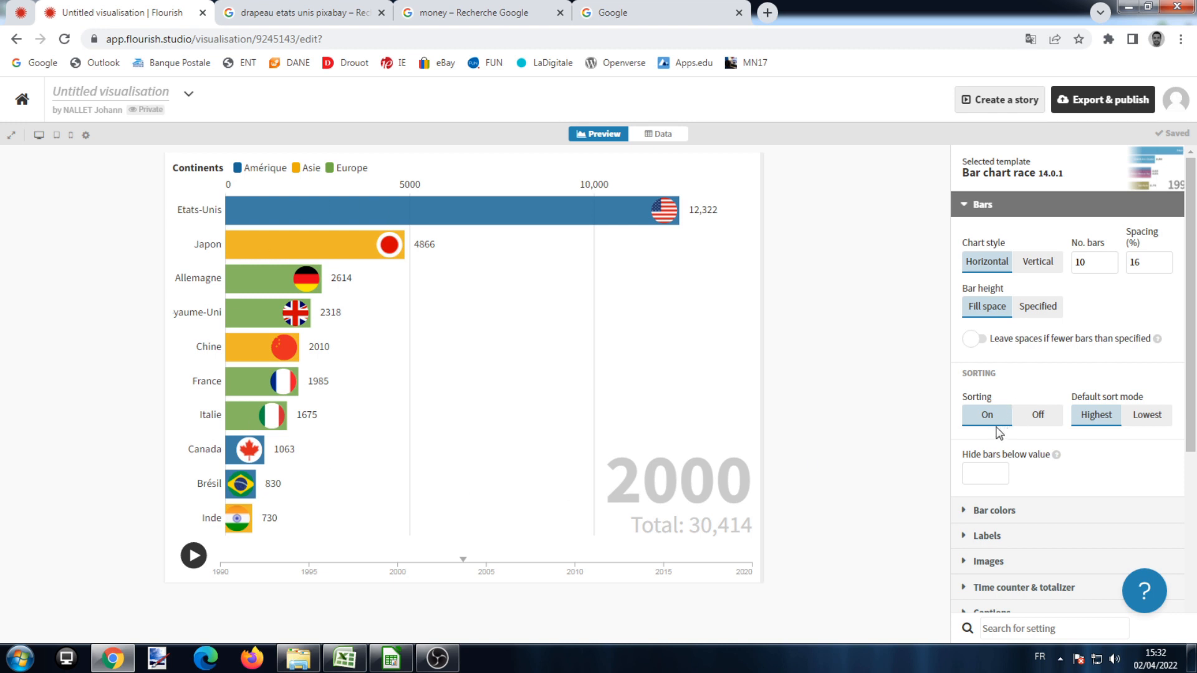
Play the animation while trying Sorting Off and the Lowest sort mode, restoring Sorting On and Highest
{"action": "left_click", "coordinate": [193, 555]}
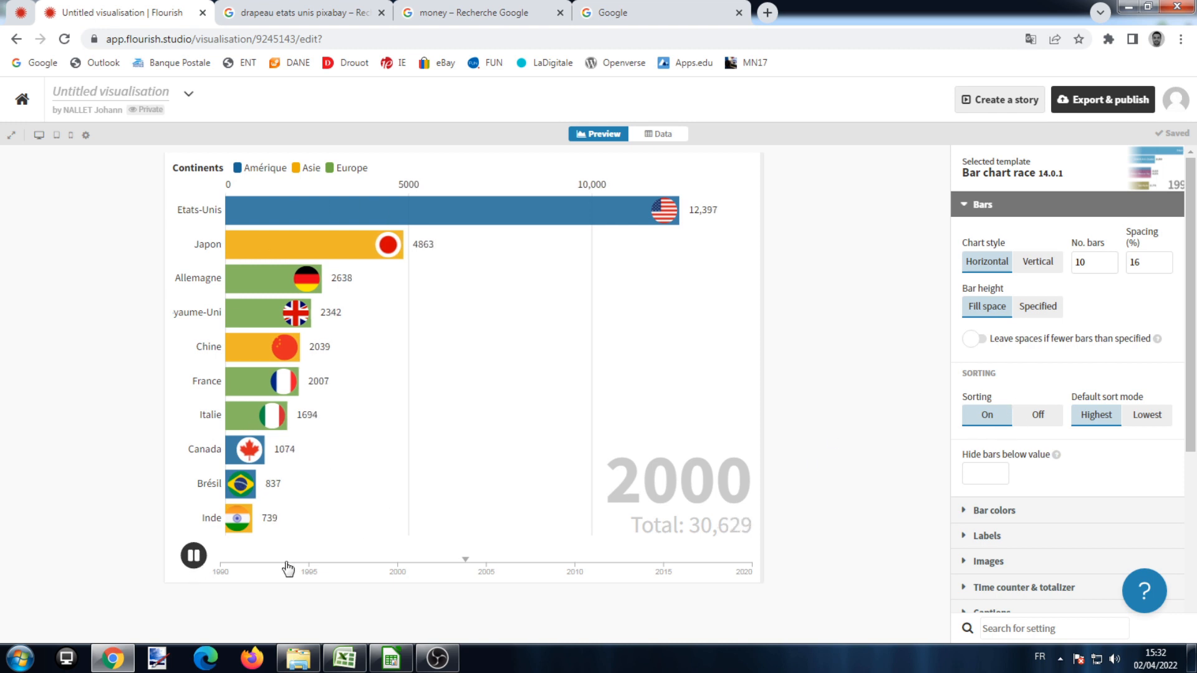
{"action": "left_click", "coordinate": [1028, 416]}
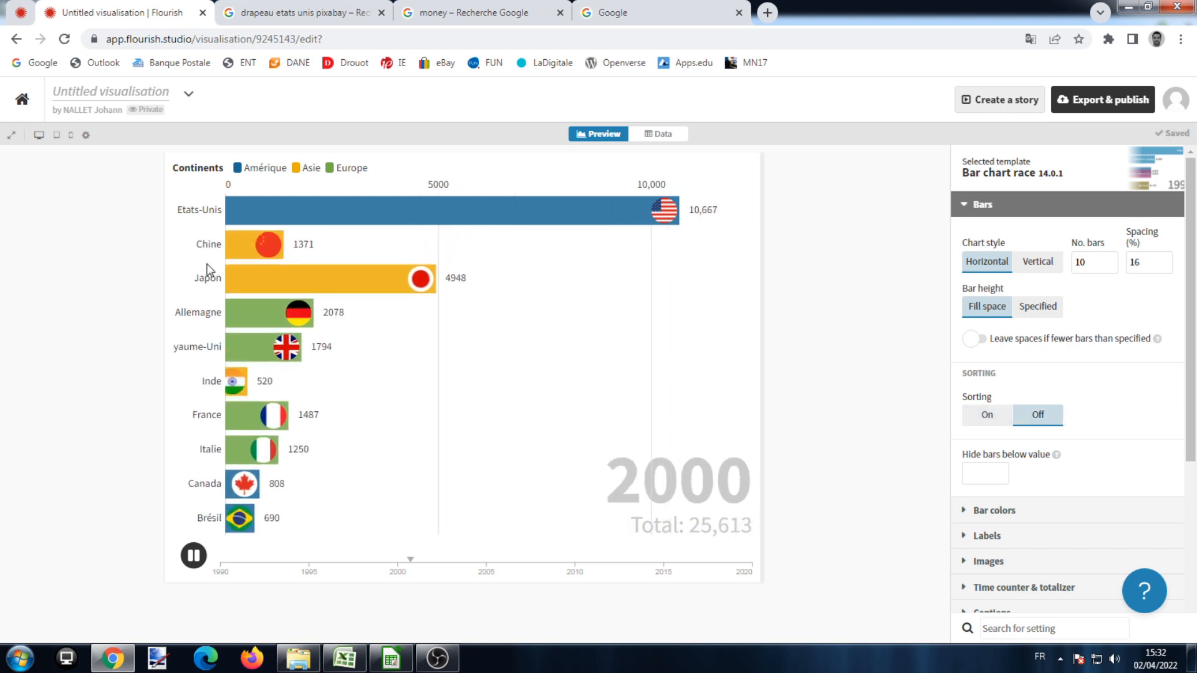
{"action": "left_click", "coordinate": [985, 416]}
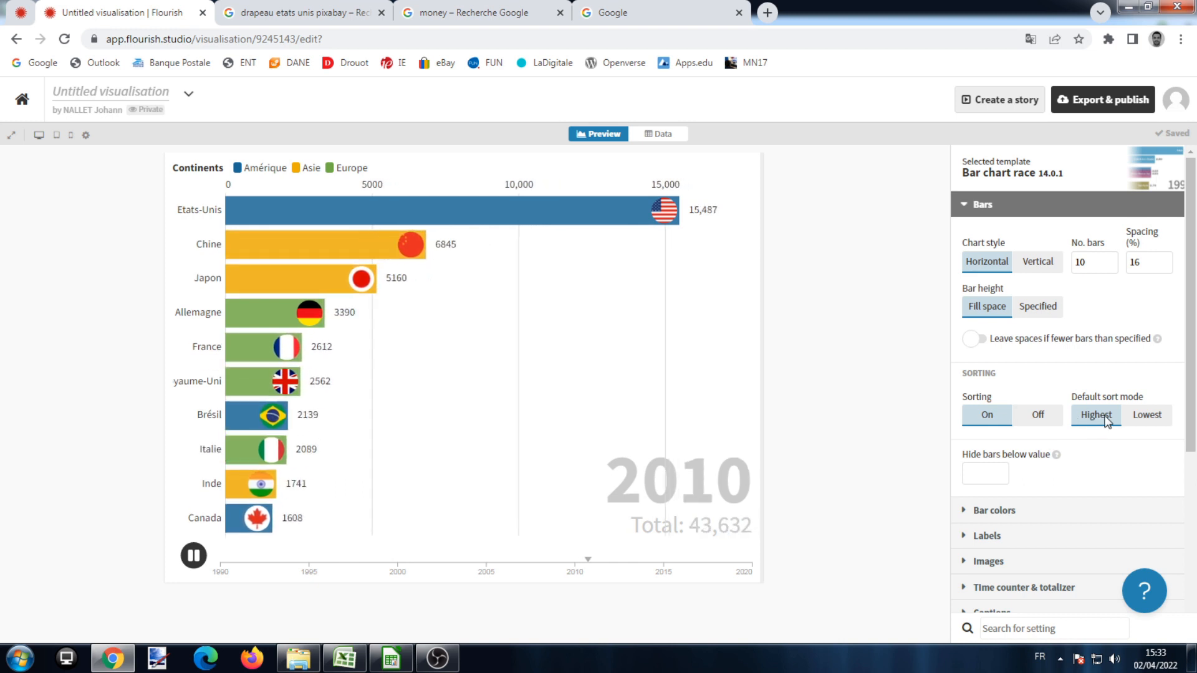
{"action": "left_click", "coordinate": [1146, 416]}
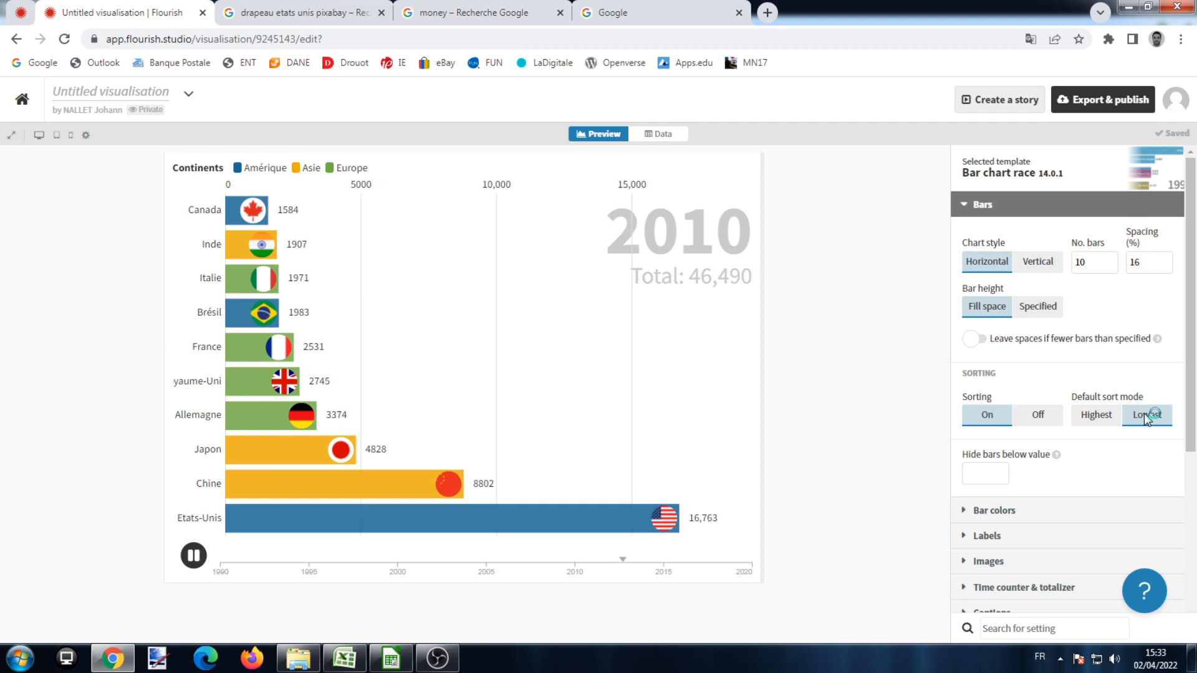
{"action": "left_click", "coordinate": [1094, 421]}
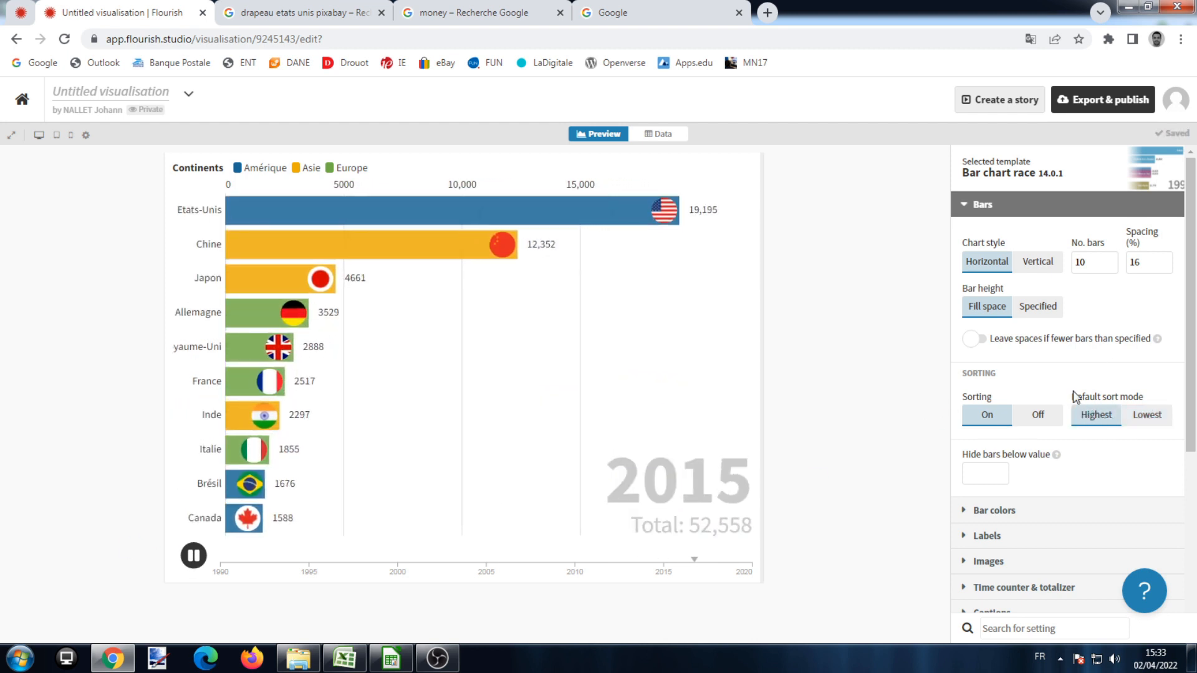
In the Bar colors settings, try coloring by bar with the Dark palette and another multicolor palette of light and dark pairs
{"action": "scroll", "coordinate": [967, 360], "scroll_direction": "down", "scroll_amount": 3}
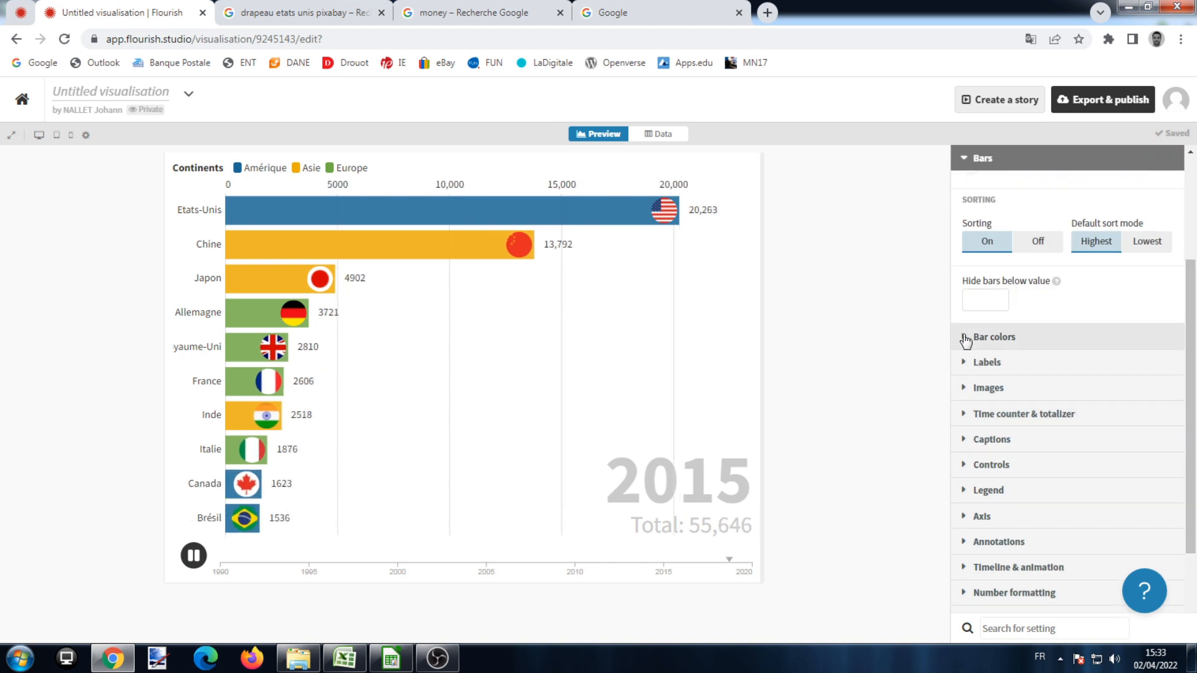
{"action": "left_click", "coordinate": [968, 338]}
{"action": "scroll", "coordinate": [996, 277], "scroll_direction": "up", "scroll_amount": 3}
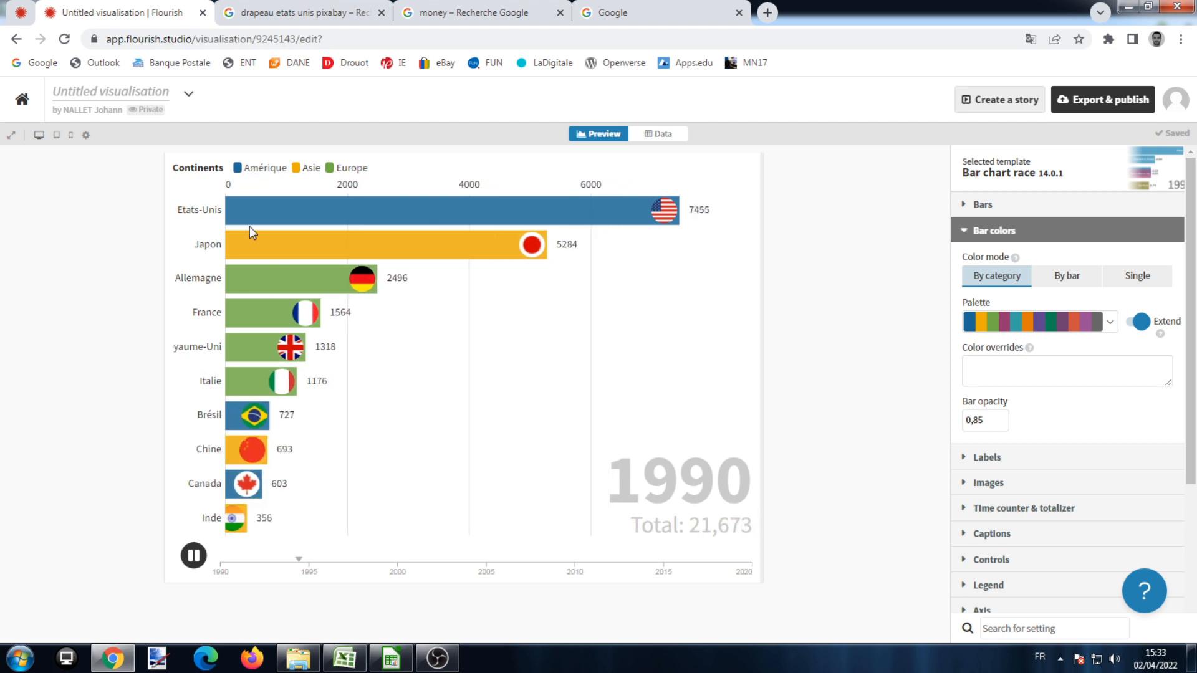
{"action": "left_click", "coordinate": [1042, 277]}
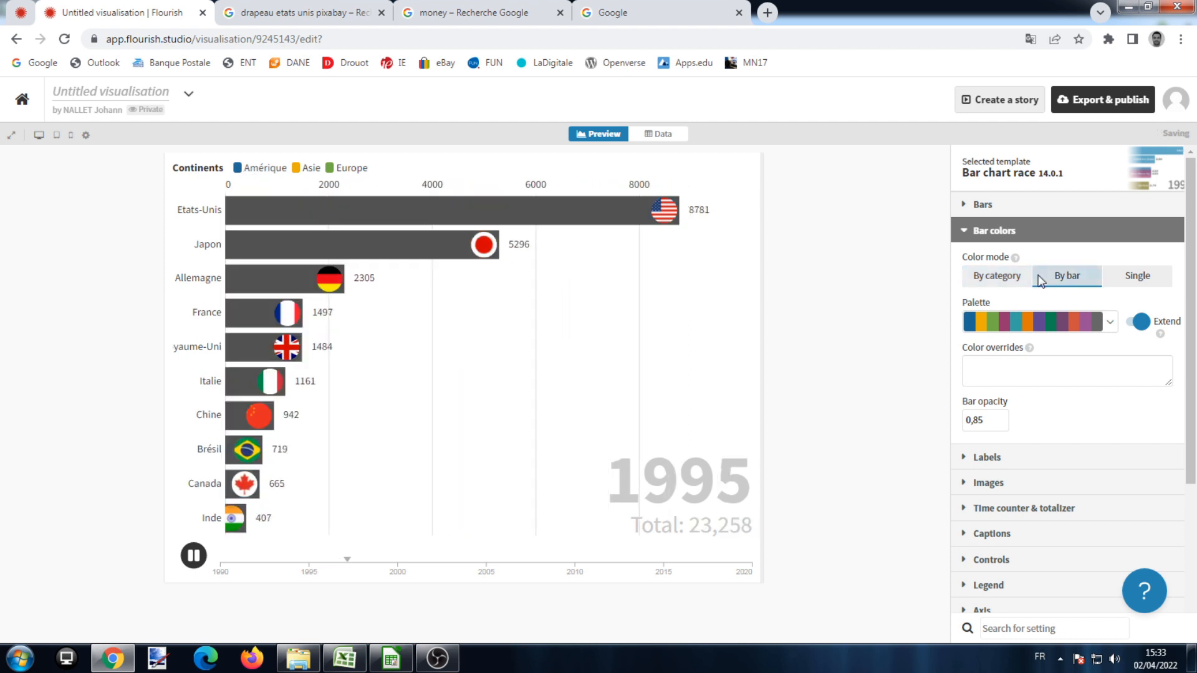
{"action": "left_click", "coordinate": [1109, 322]}
{"action": "left_click", "coordinate": [1033, 500]}
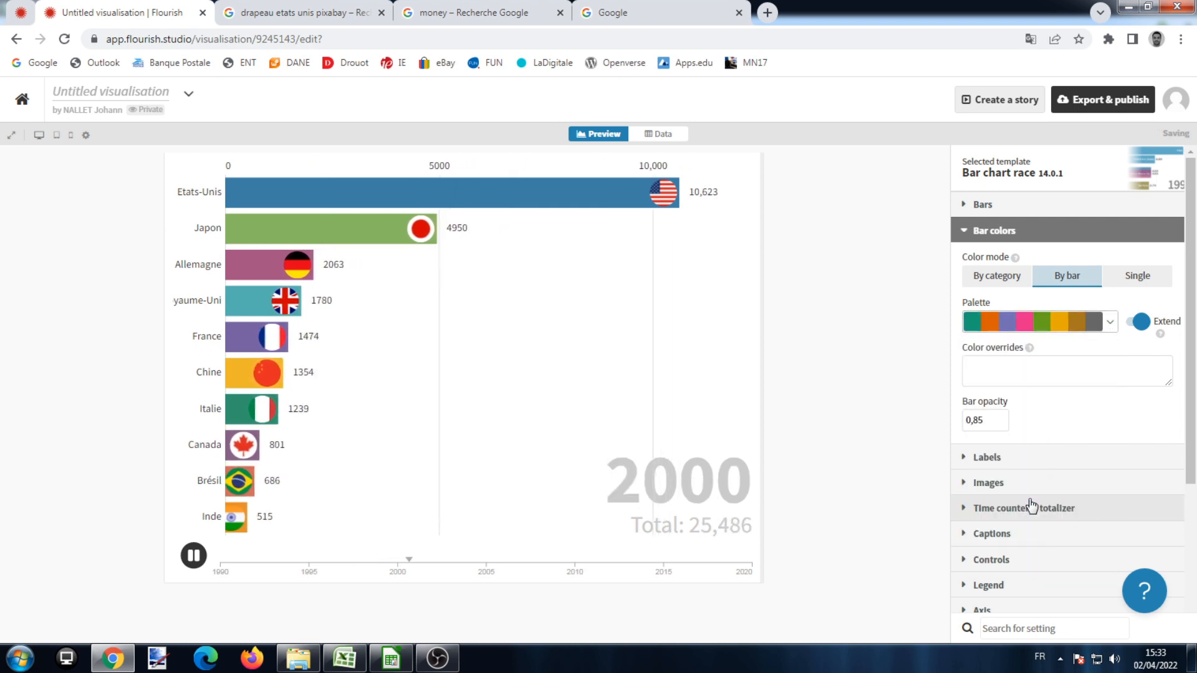
{"action": "left_click", "coordinate": [1092, 335]}
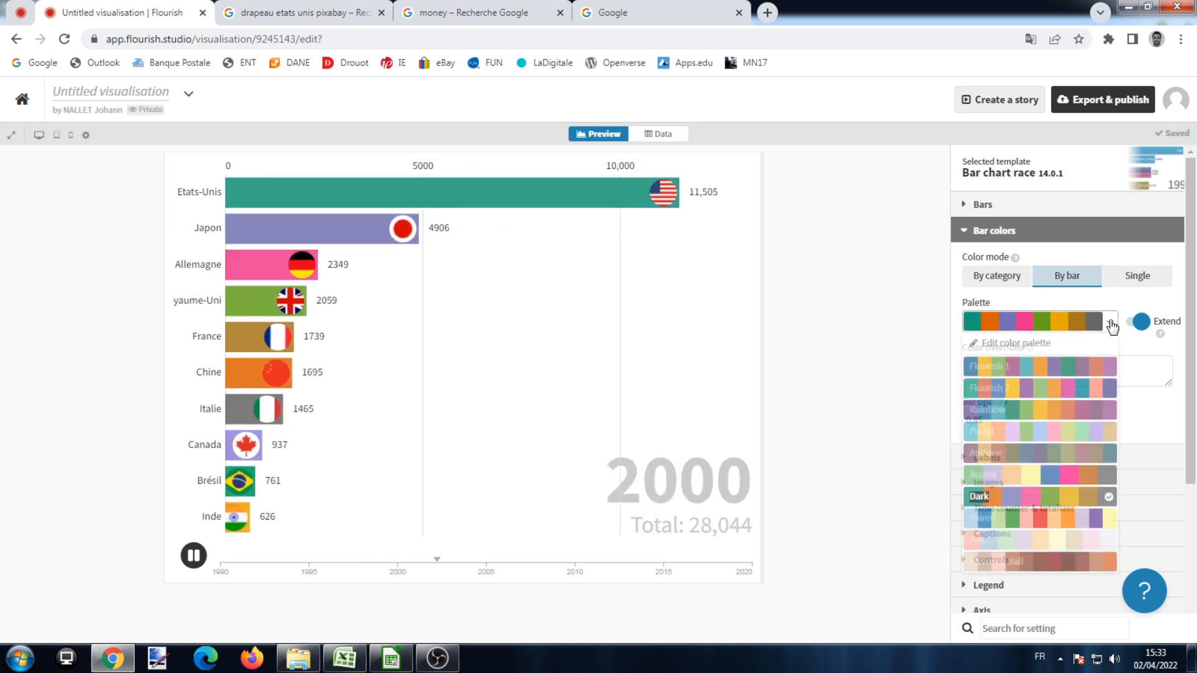
{"action": "left_click", "coordinate": [1035, 534]}
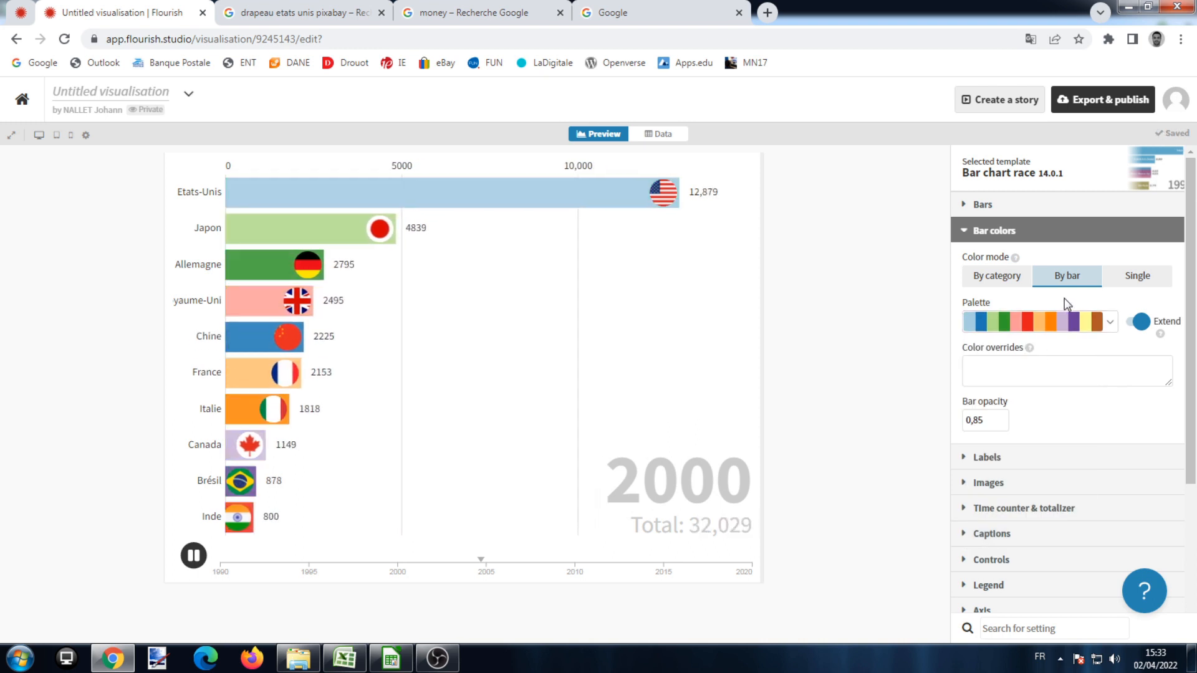
Try the Single color mode with bright pink as the color for all bars
{"action": "left_click", "coordinate": [1134, 284]}
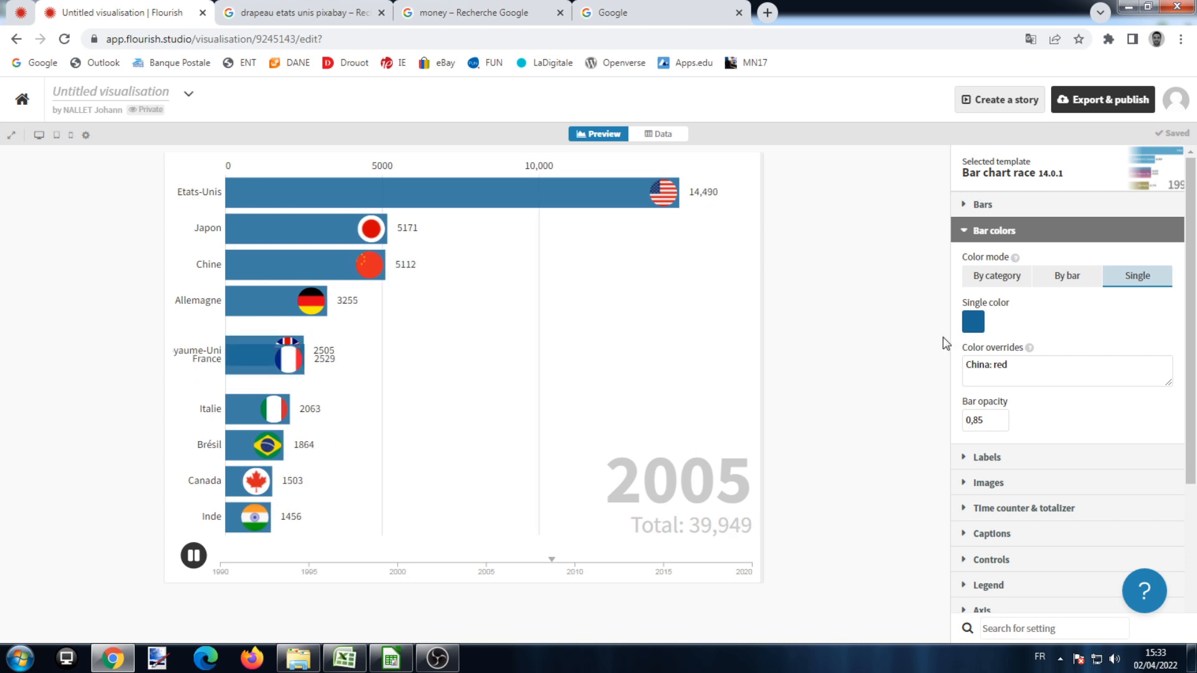
{"action": "left_click", "coordinate": [974, 322]}
{"action": "left_click", "coordinate": [909, 555]}
{"action": "left_click", "coordinate": [970, 447]}
{"action": "left_click", "coordinate": [1077, 329]}
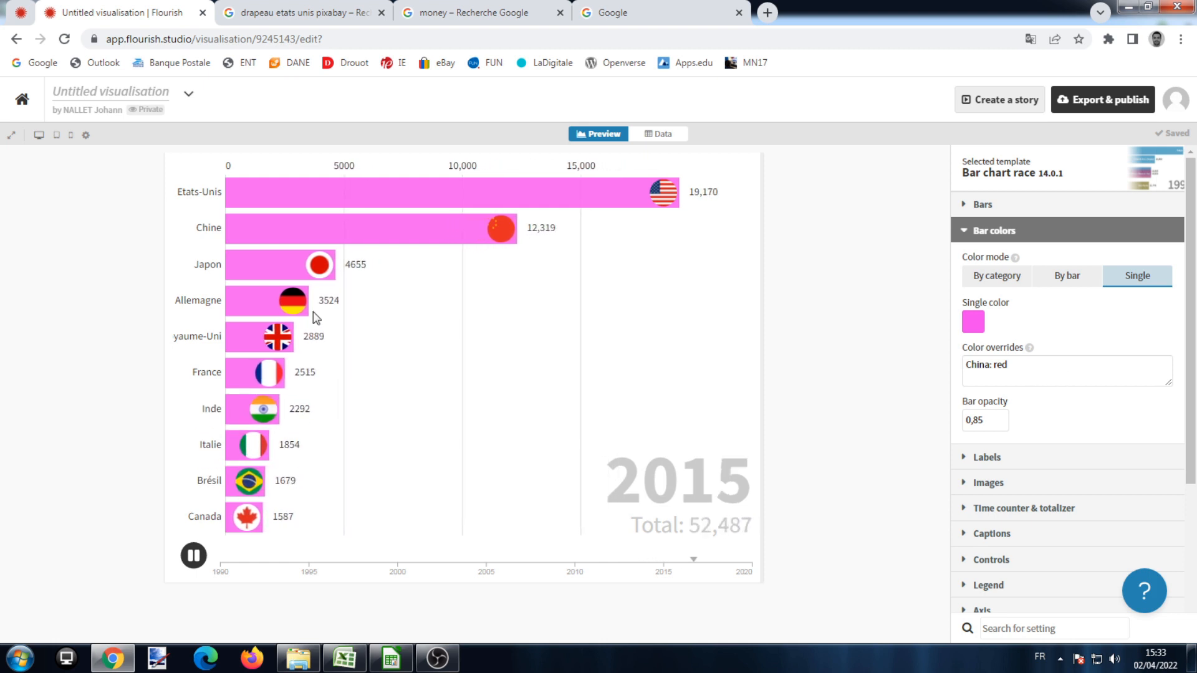
Replace the example color override with "Japon: blue" and "Italie: green" to color those two bars separately
{"action": "left_click_drag", "start_coordinate": [1005, 366], "coordinate": [903, 368]}
{"action": "type", "text": "Ja"}
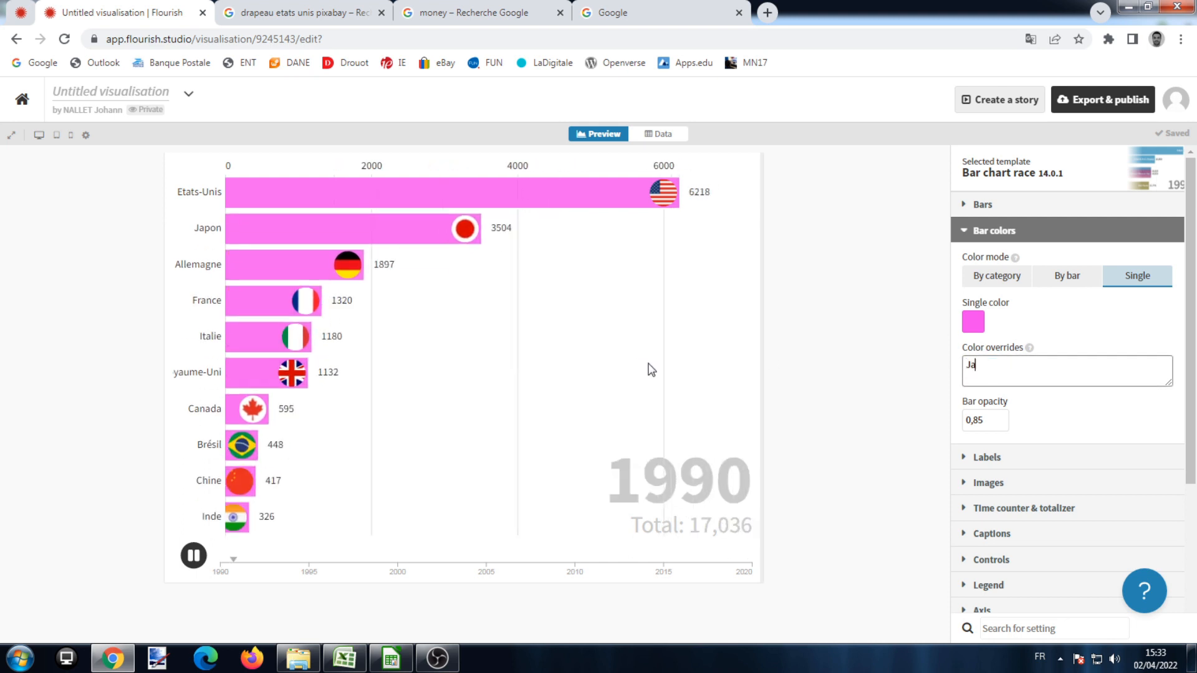
{"action": "type", "text": "pon: blue"}
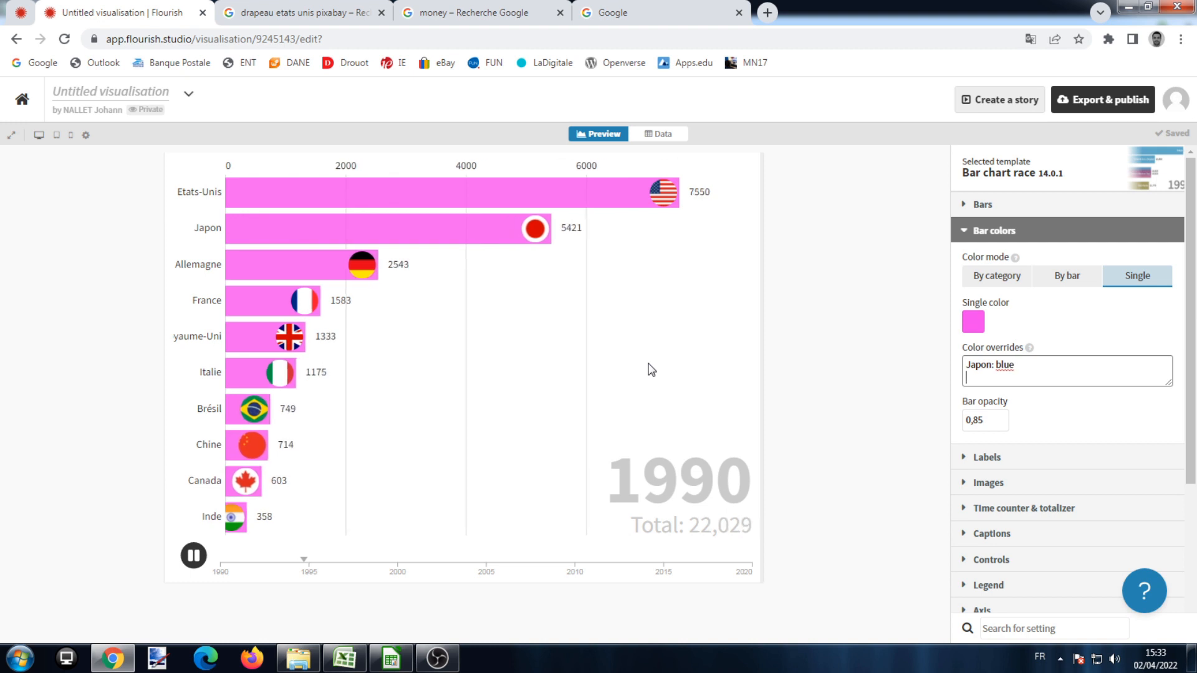
{"action": "type", "text": "Italie:"}
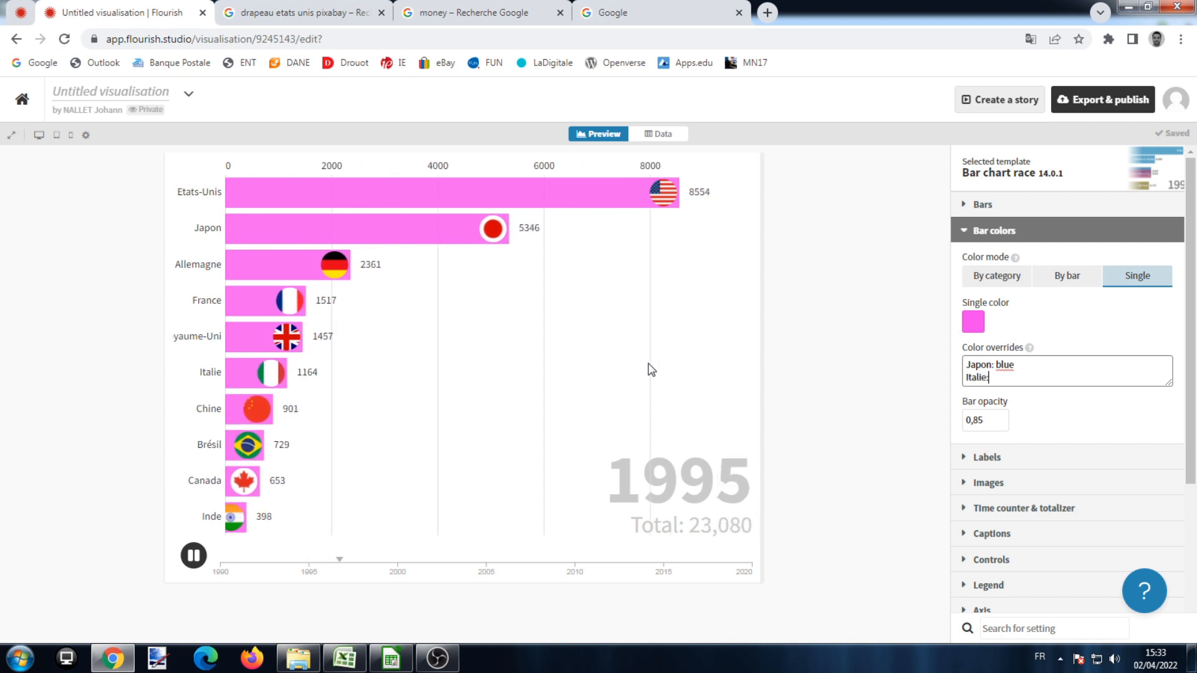
{"action": "type", "text": " green"}
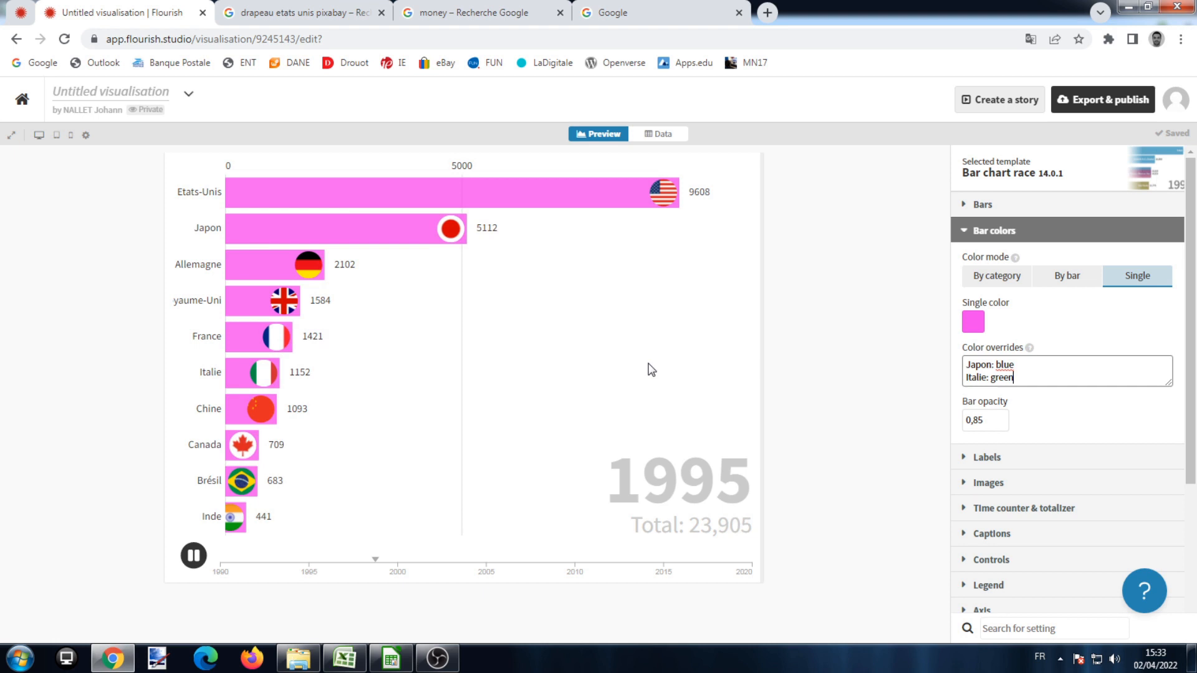
{"action": "left_click", "coordinate": [1122, 326]}
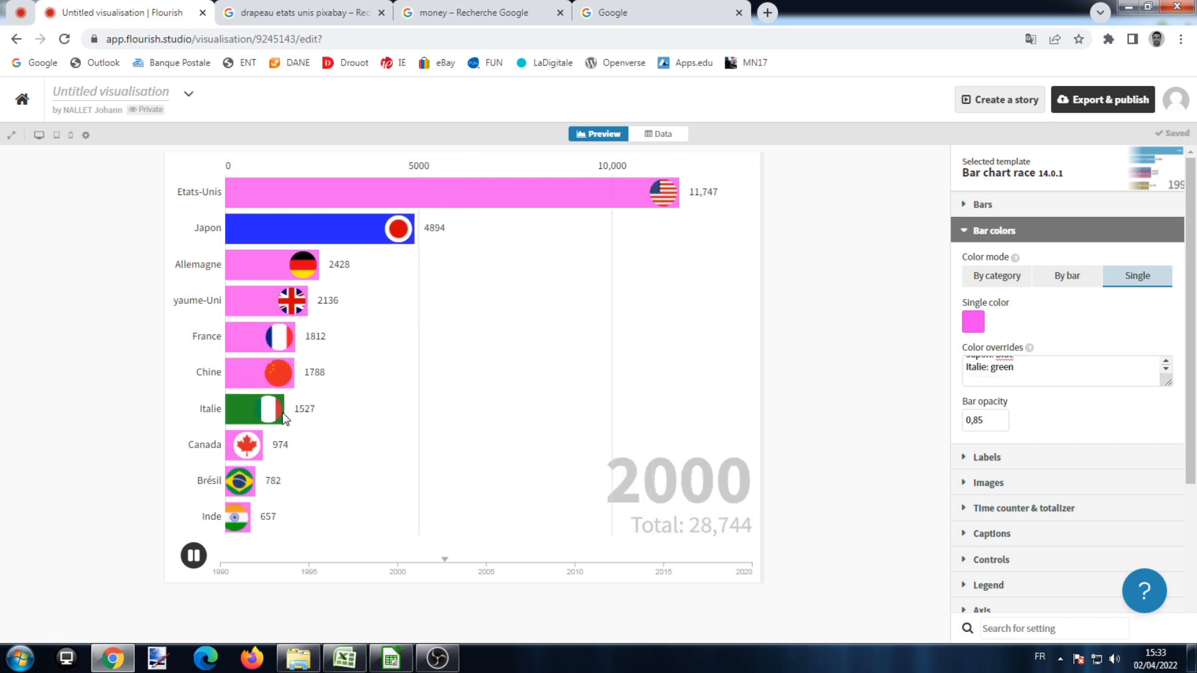
Switch the bar color mode back to By category, leaving the color overrides empty
{"action": "mouse_move", "coordinate": [1029, 349]}
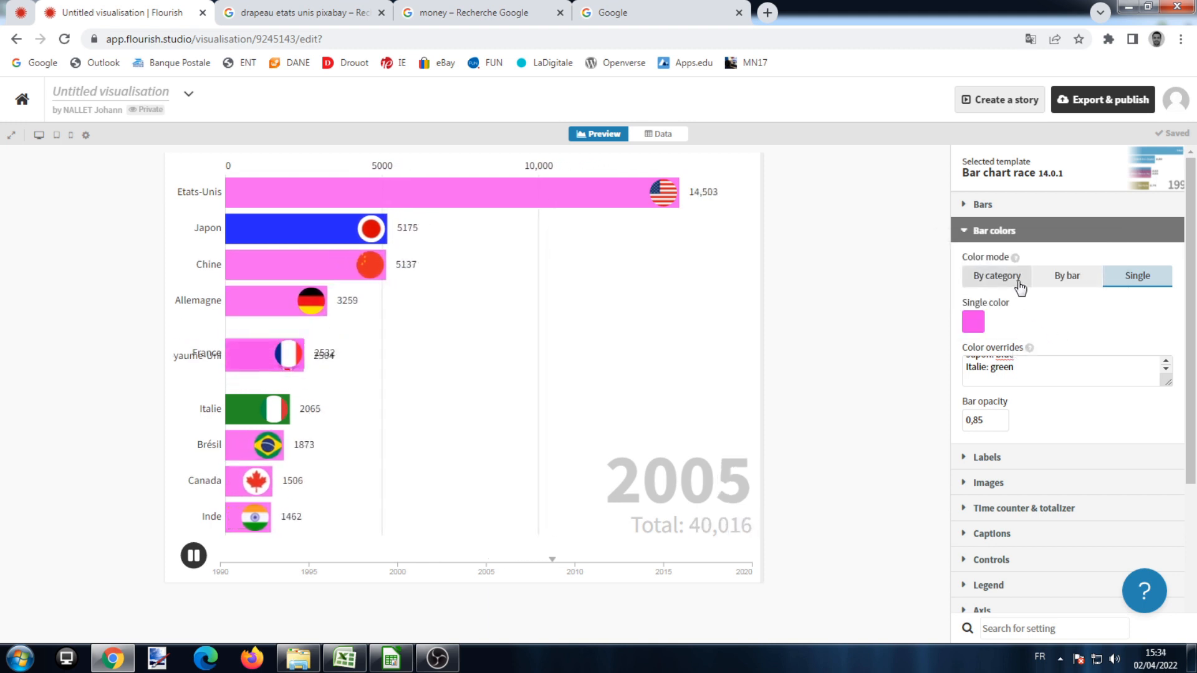
{"action": "left_click", "coordinate": [982, 277]}
{"action": "left_click", "coordinate": [1069, 321]}
{"action": "left_click", "coordinate": [1035, 374]}
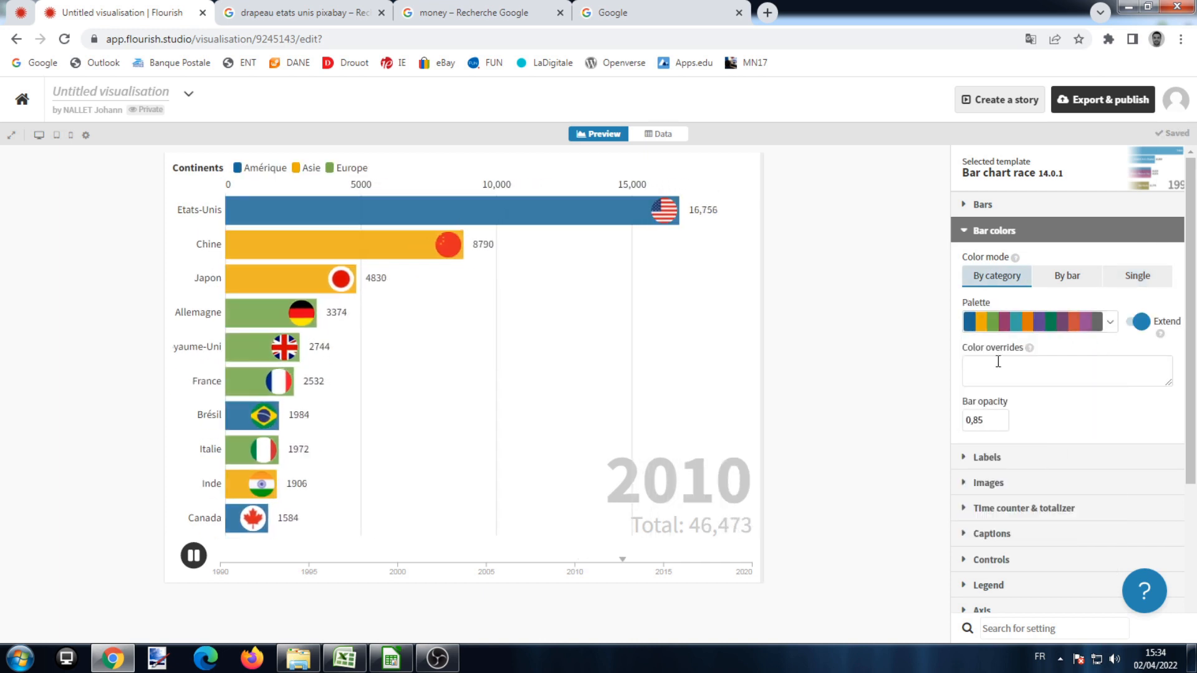
In the Labels settings, try "Labels on bars (images in axis)" and return to "Labels in axis (images on bars)"
{"action": "scroll", "coordinate": [972, 362], "scroll_direction": "down", "scroll_amount": 2}
{"action": "left_click", "coordinate": [965, 360]}
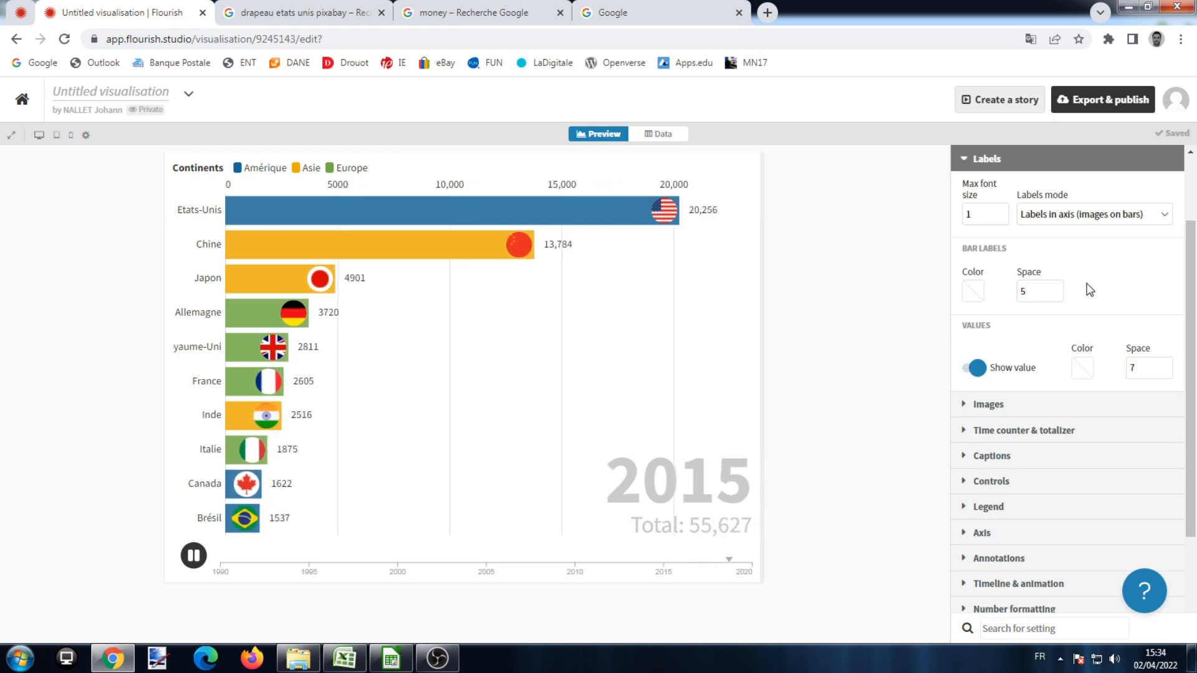
{"action": "scroll", "coordinate": [1063, 335], "scroll_direction": "up", "scroll_amount": 2}
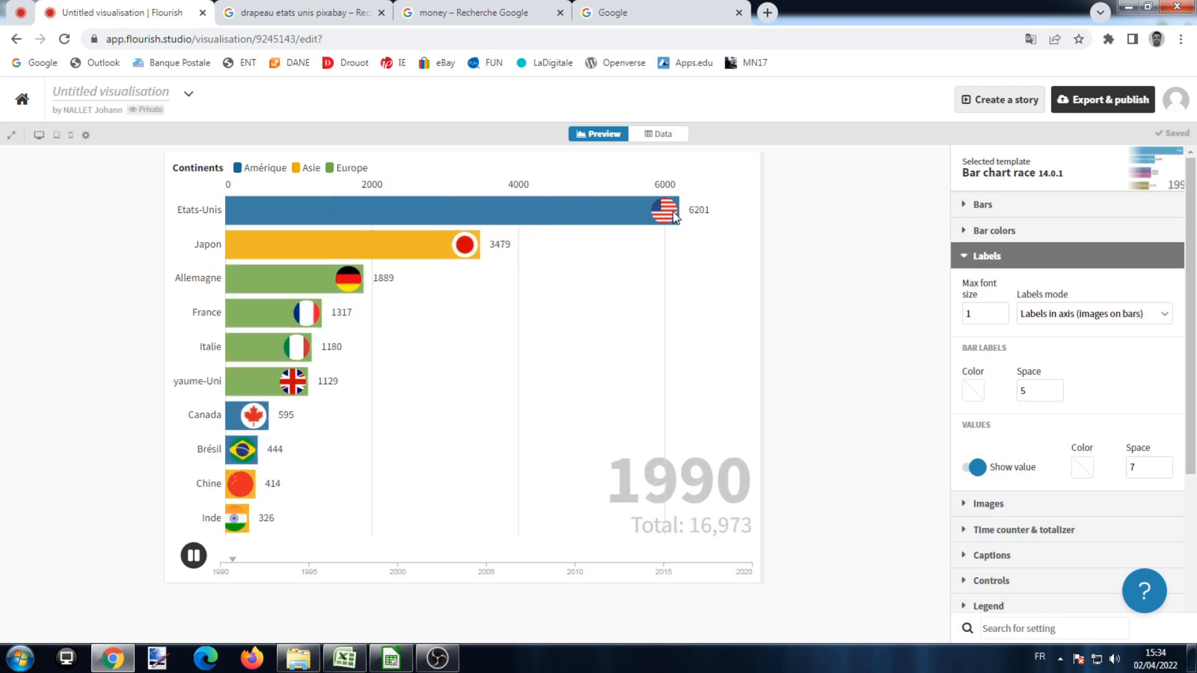
{"action": "left_click", "coordinate": [1153, 313]}
{"action": "left_click", "coordinate": [1127, 339]}
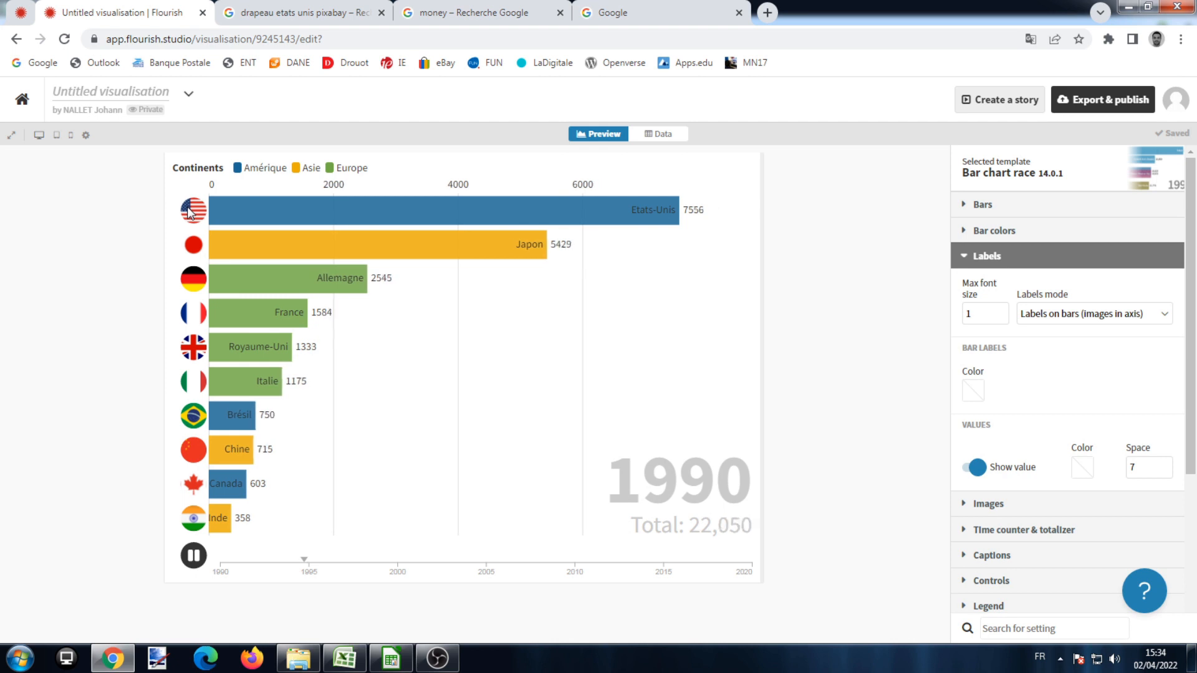
{"action": "left_click", "coordinate": [1085, 315]}
{"action": "left_click", "coordinate": [1077, 362]}
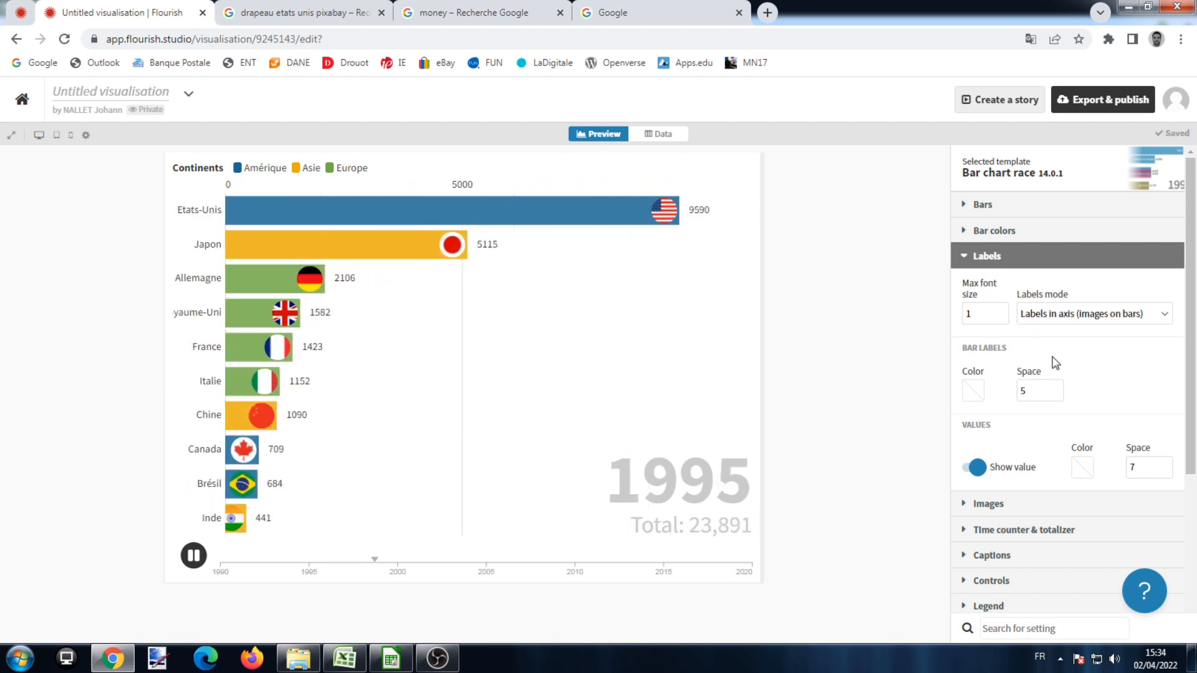
Set the bar labels' color to bright pink
{"action": "left_click", "coordinate": [974, 392]}
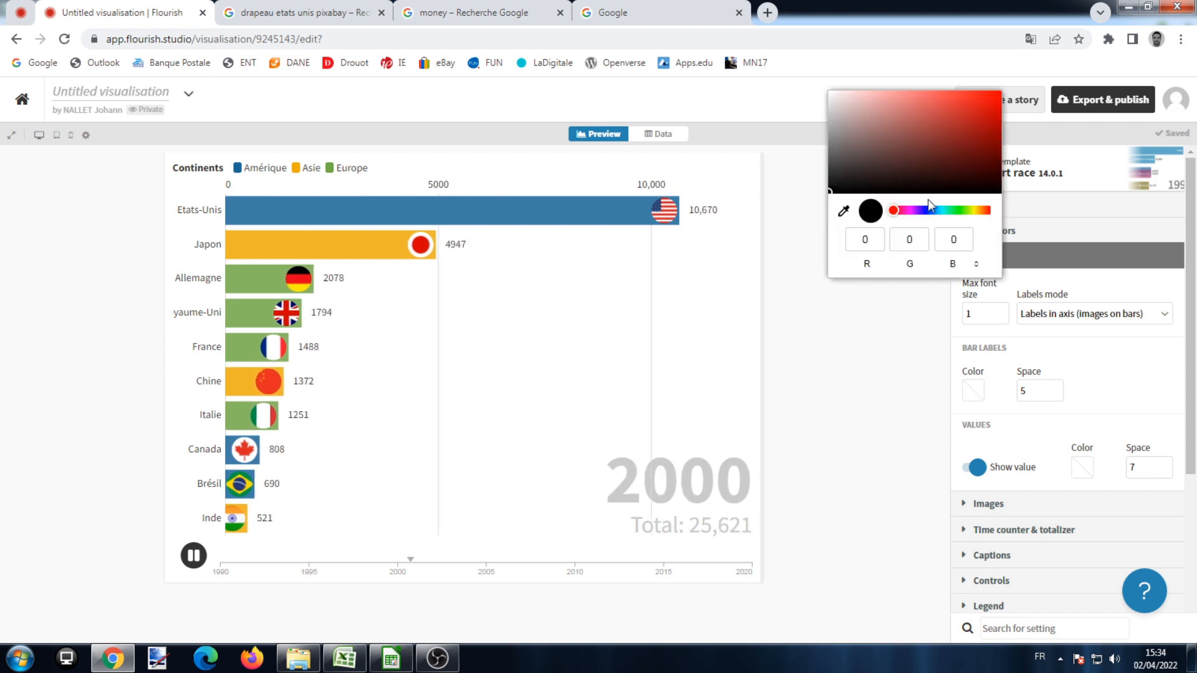
{"action": "left_click", "coordinate": [909, 211]}
{"action": "left_click_drag", "start_coordinate": [1001, 105], "coordinate": [992, 101]}
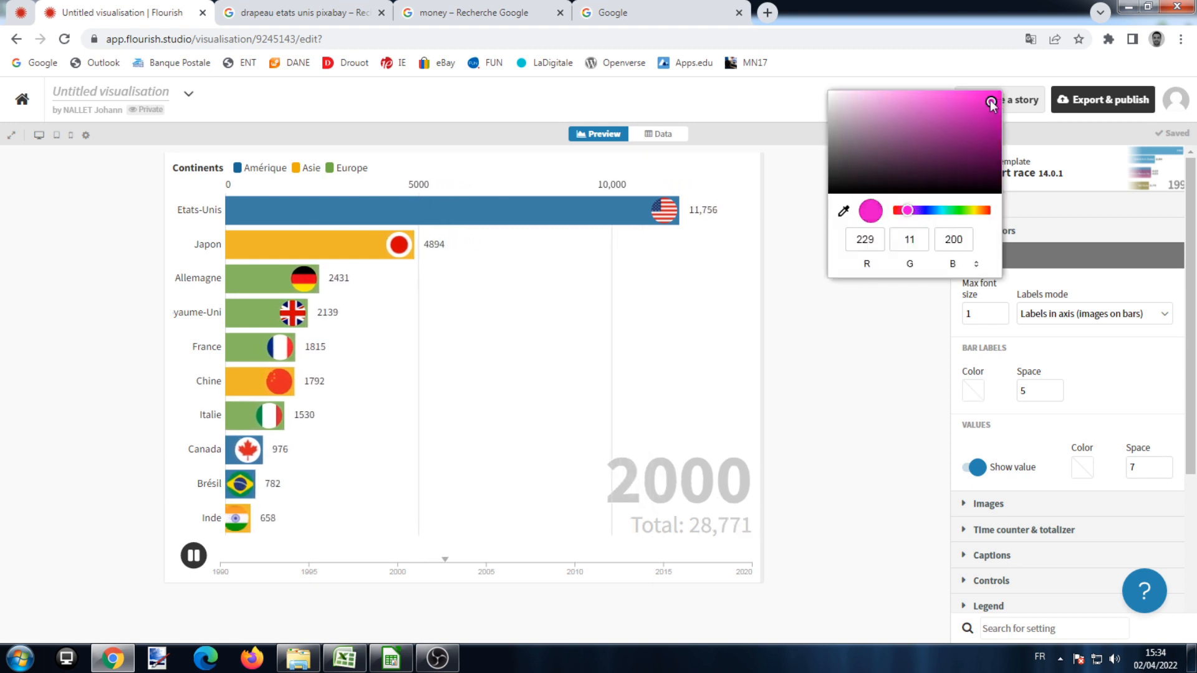
{"action": "left_click", "coordinate": [1097, 351]}
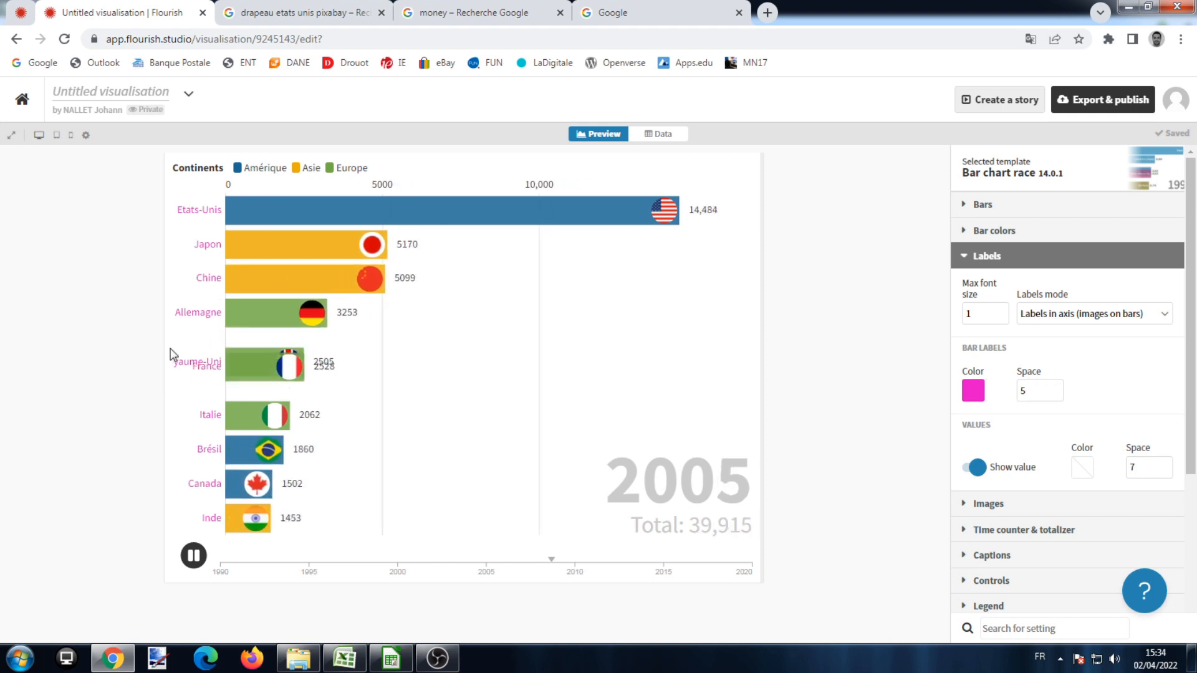
Increase the bar labels' space to 6.5 so the country names have more room
{"action": "left_click", "coordinate": [1056, 388]}
{"action": "left_click", "coordinate": [1057, 389]}
{"action": "left_click", "coordinate": [1056, 388]}
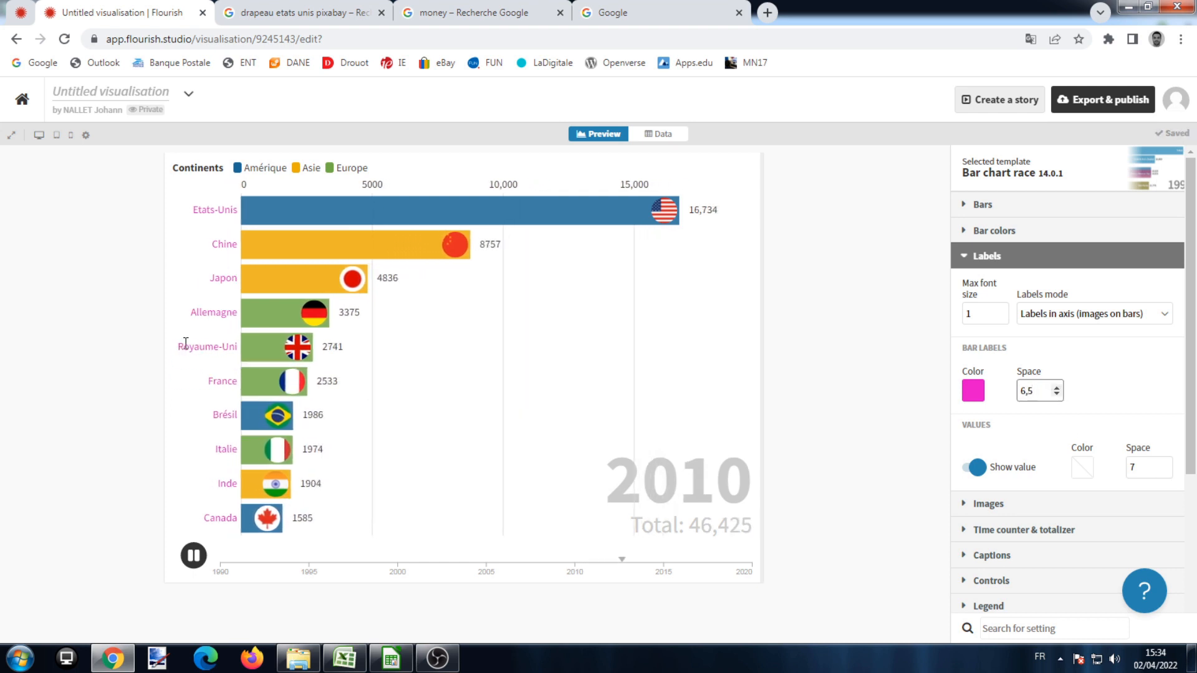
Change the bar labels' color to bright blue (RGB 3, 19, 252)
{"action": "left_click", "coordinate": [973, 390]}
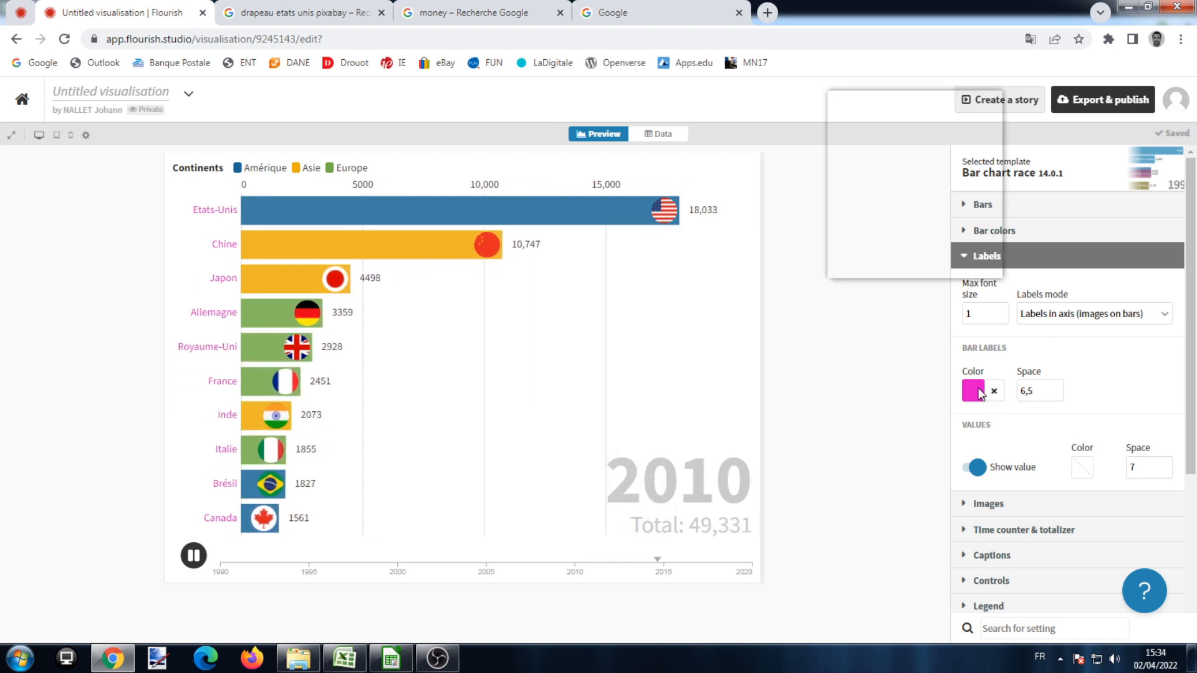
{"action": "left_click", "coordinate": [927, 210]}
{"action": "left_click", "coordinate": [999, 92]}
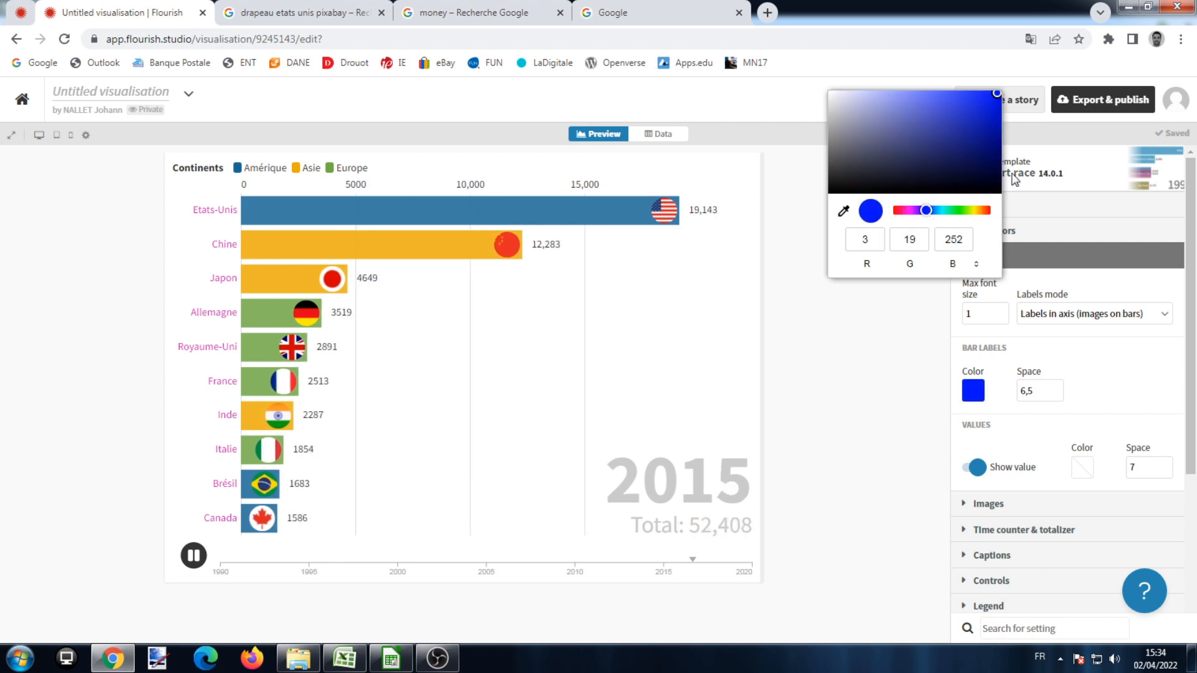
{"action": "left_click", "coordinate": [1091, 353]}
Turn off the Show value option for the bars
{"action": "scroll", "coordinate": [1102, 378], "scroll_direction": "down", "scroll_amount": 2}
{"action": "scroll", "coordinate": [1097, 320], "scroll_direction": "up", "scroll_amount": 2}
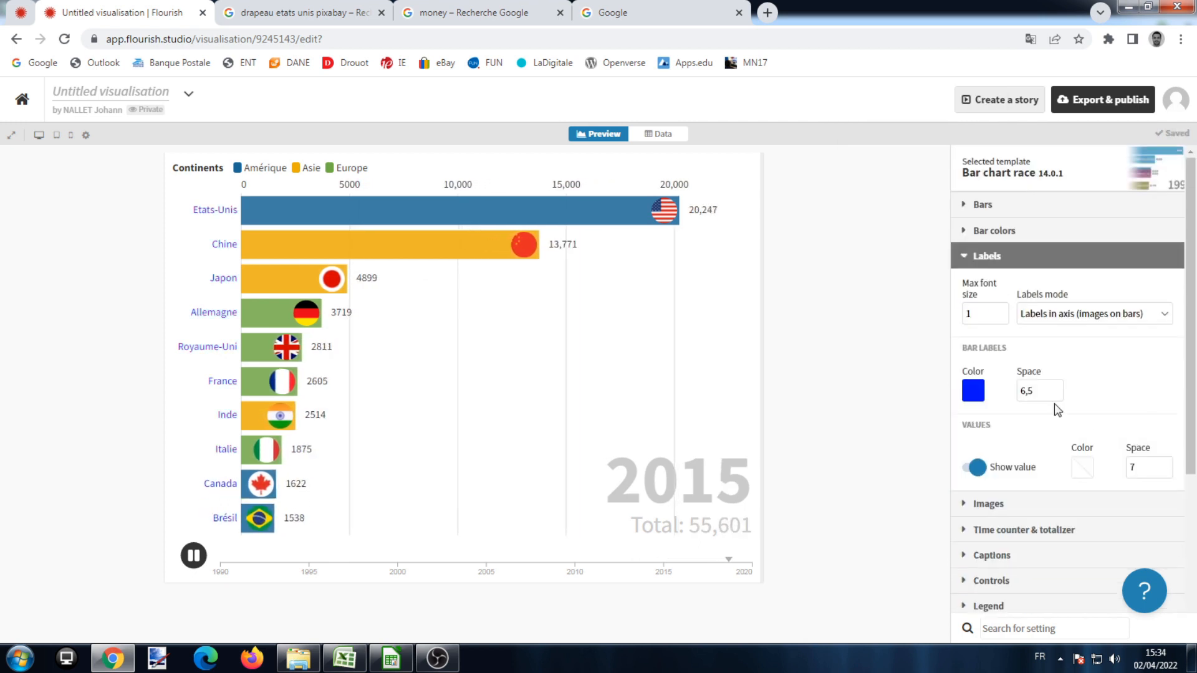
{"action": "left_click", "coordinate": [977, 467]}
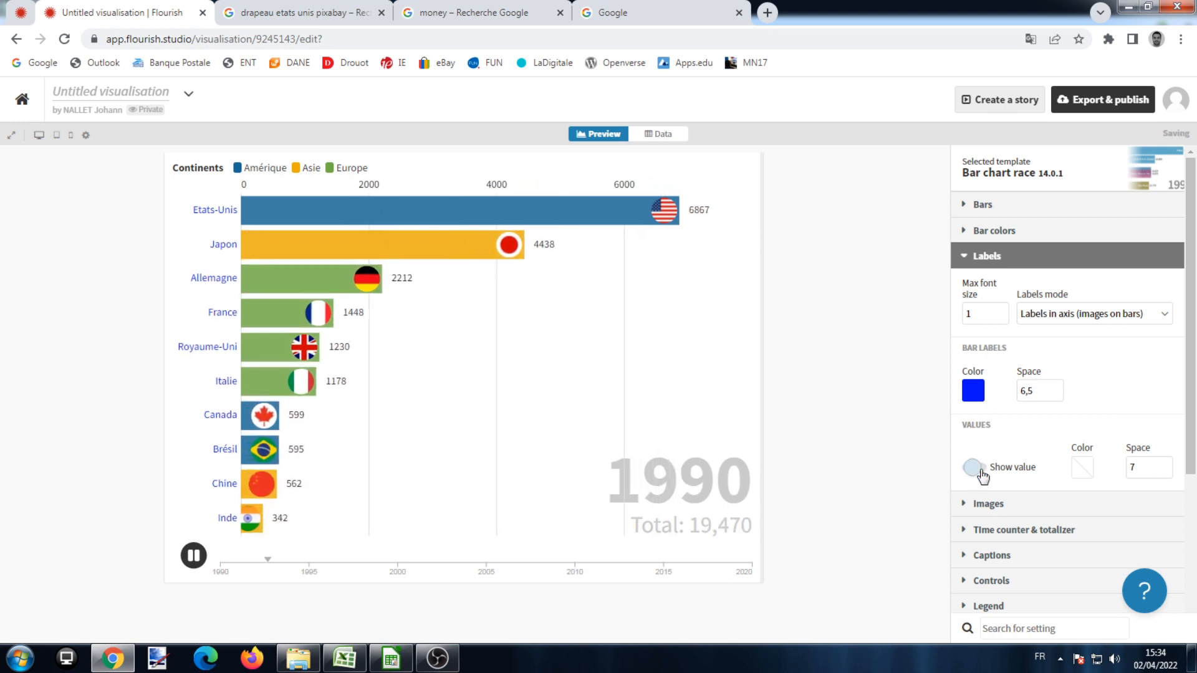
Turn the Show value option back on for the bars
{"action": "left_click", "coordinate": [977, 468]}
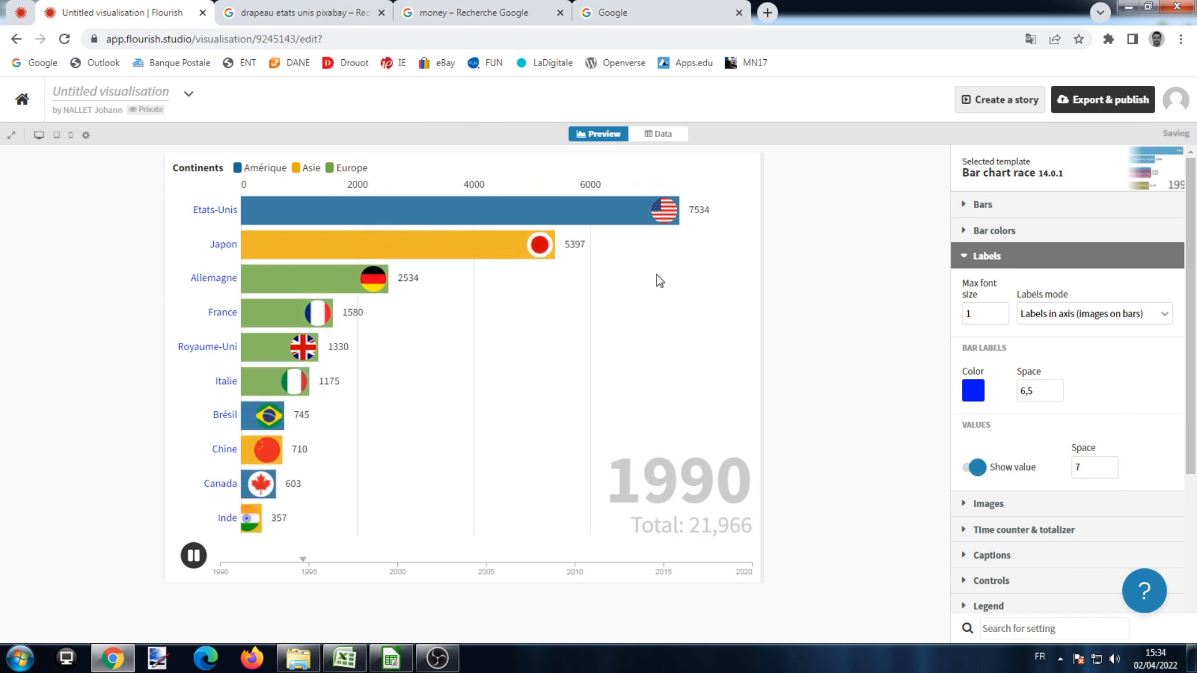
{"action": "scroll", "coordinate": [1129, 332], "scroll_direction": "down", "scroll_amount": 2}
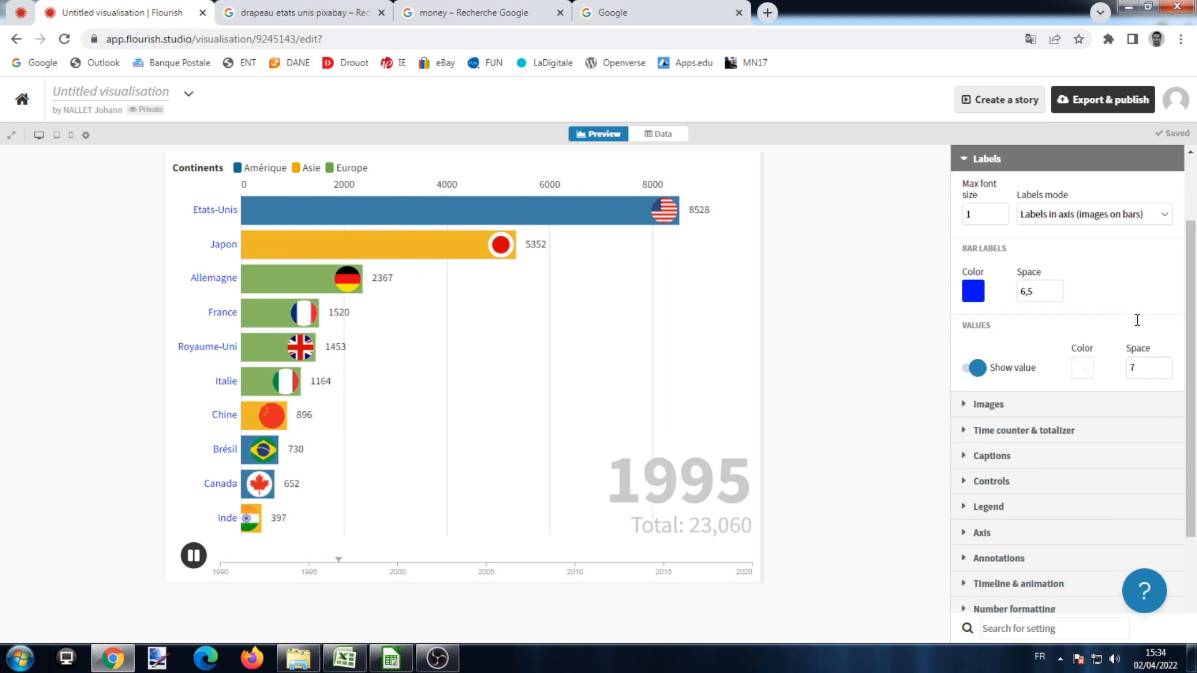
Set the flag images' height to 50 and their image sizing to Fit
{"action": "left_click", "coordinate": [988, 404]}
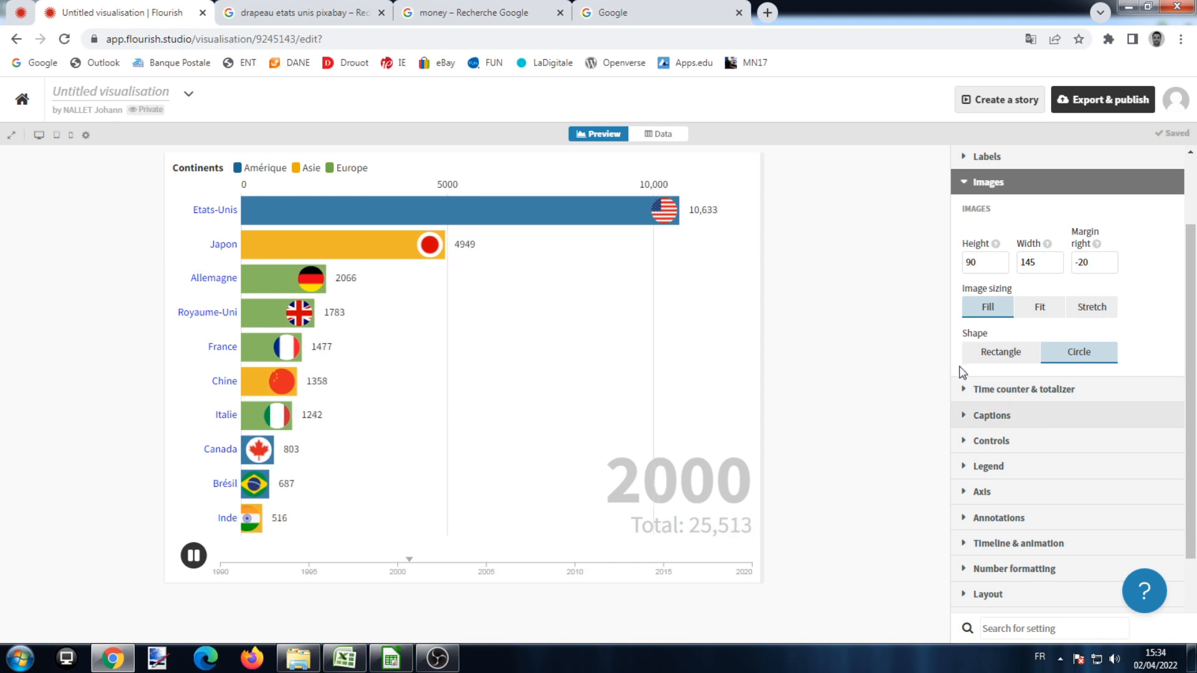
{"action": "scroll", "coordinate": [1018, 320], "scroll_direction": "up", "scroll_amount": 2}
{"action": "left_click_drag", "start_coordinate": [981, 366], "coordinate": [957, 372]}
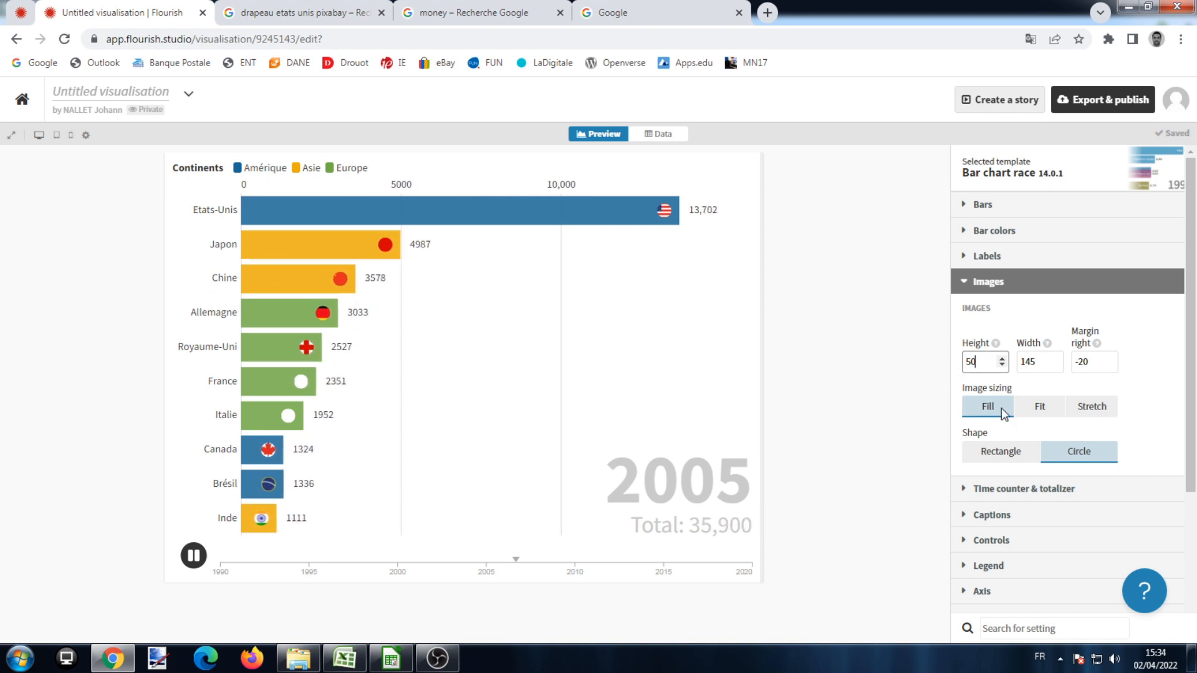
{"action": "left_click", "coordinate": [1043, 410]}
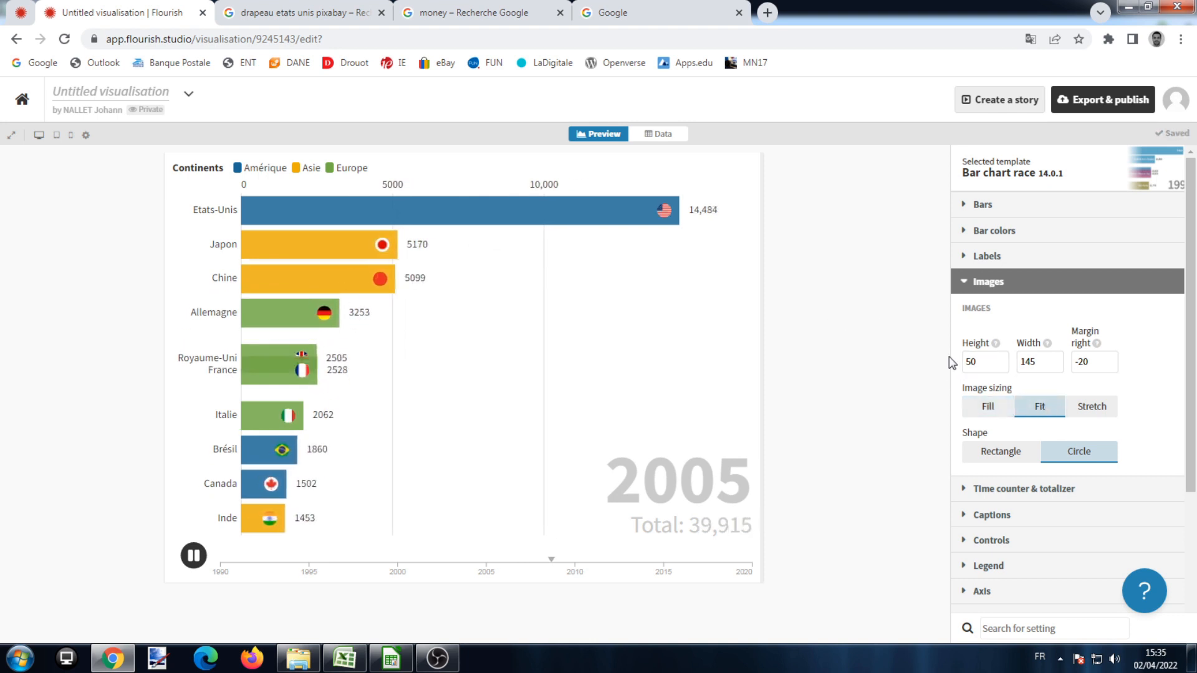
Increase the flag images' height to 80
{"action": "left_click", "coordinate": [1002, 359]}
{"action": "left_click", "coordinate": [1002, 359]}
{"action": "left_click", "coordinate": [1002, 359]}
{"action": "left_click", "coordinate": [1002, 359]}
{"action": "left_click", "coordinate": [1002, 360]}
{"action": "left_click", "coordinate": [1001, 359]}
{"action": "left_click", "coordinate": [1002, 359]}
{"action": "left_click", "coordinate": [1002, 359]}
{"action": "left_click_drag", "start_coordinate": [949, 363], "coordinate": [946, 369]}
{"action": "type", "text": "80"}
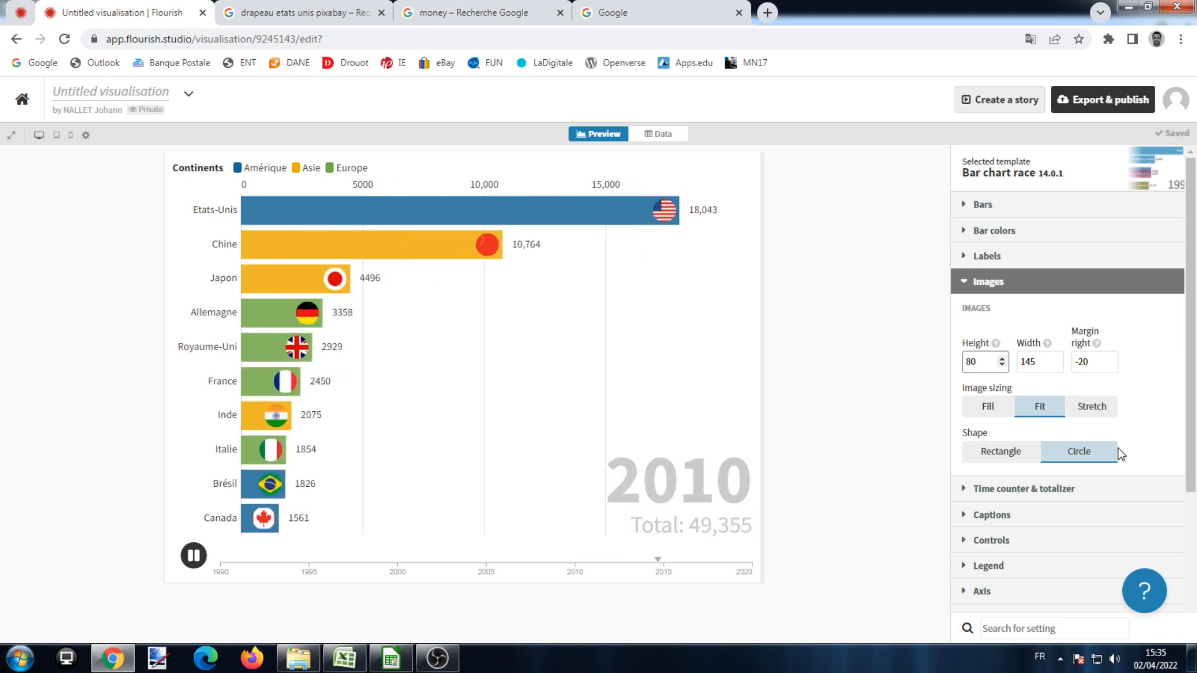
Try the Rectangle shape on the flag images and switch them back to Circle
{"action": "left_click", "coordinate": [1019, 459]}
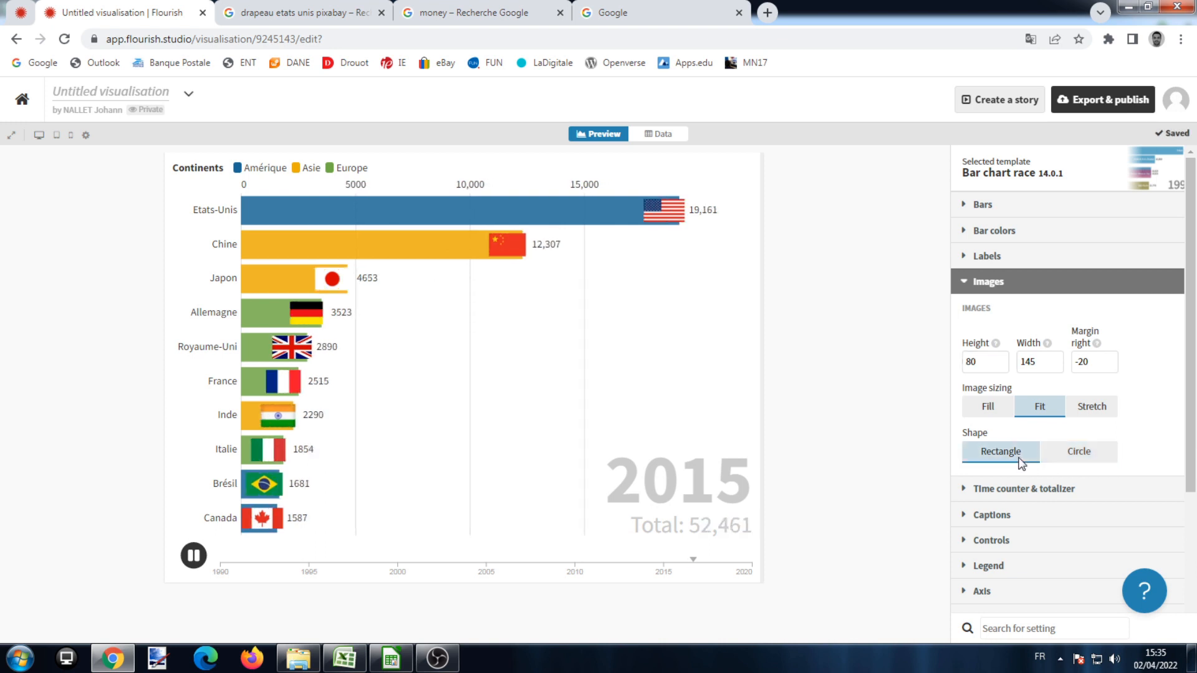
{"action": "left_click", "coordinate": [1072, 457]}
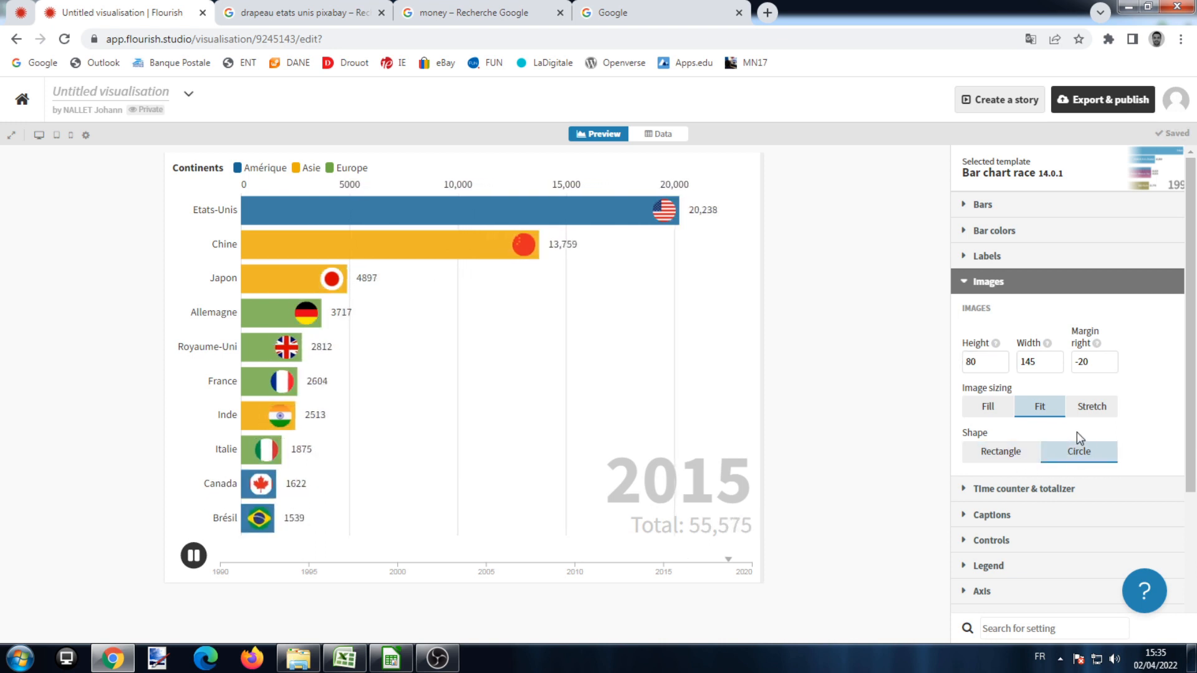
{"action": "scroll", "coordinate": [1076, 432], "scroll_direction": "down", "scroll_amount": 2}
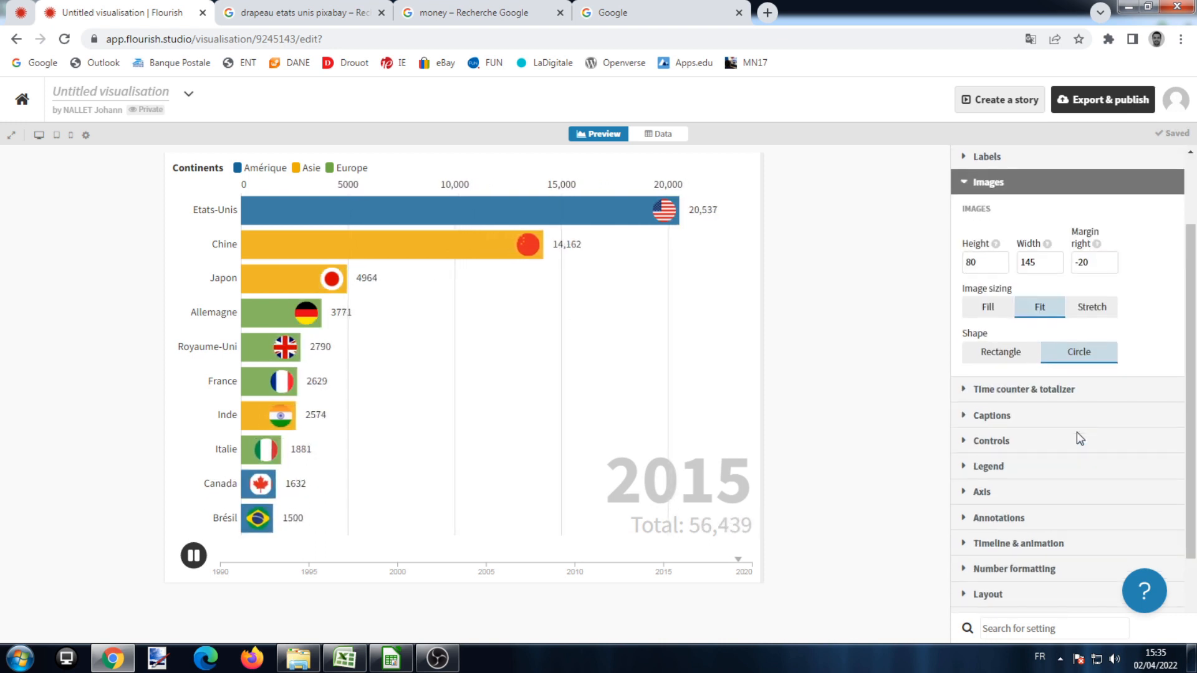
In the time counter settings, hide the current time and show it again
{"action": "left_click", "coordinate": [976, 393]}
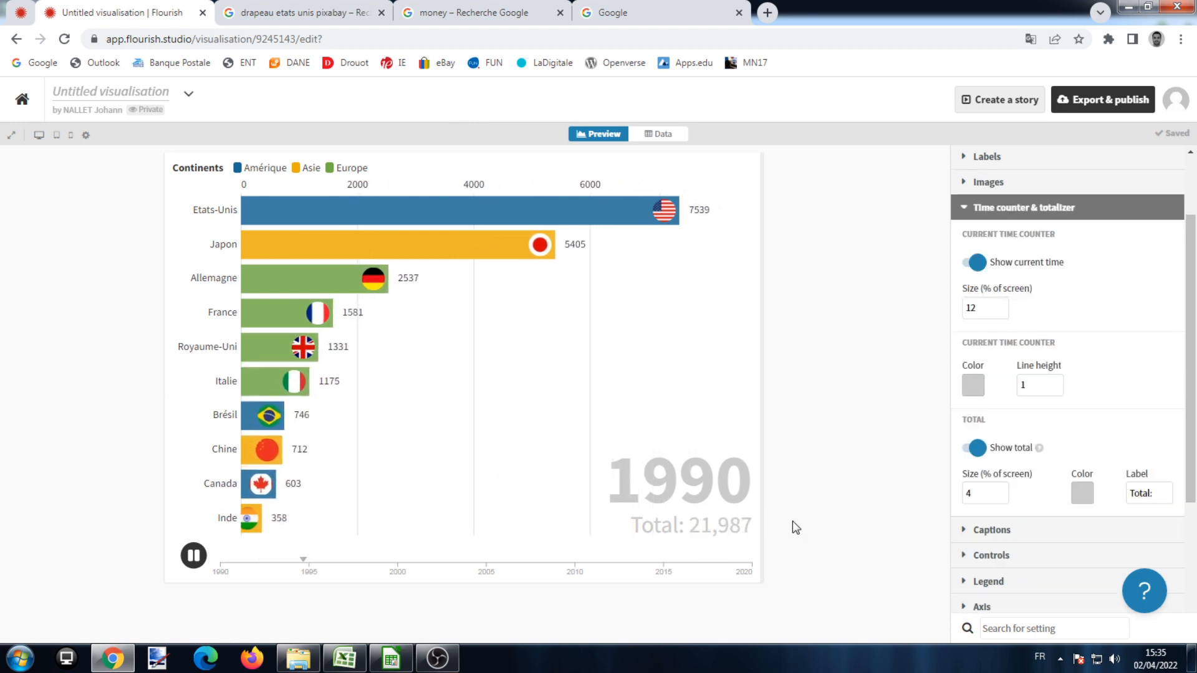
{"action": "left_click", "coordinate": [977, 263]}
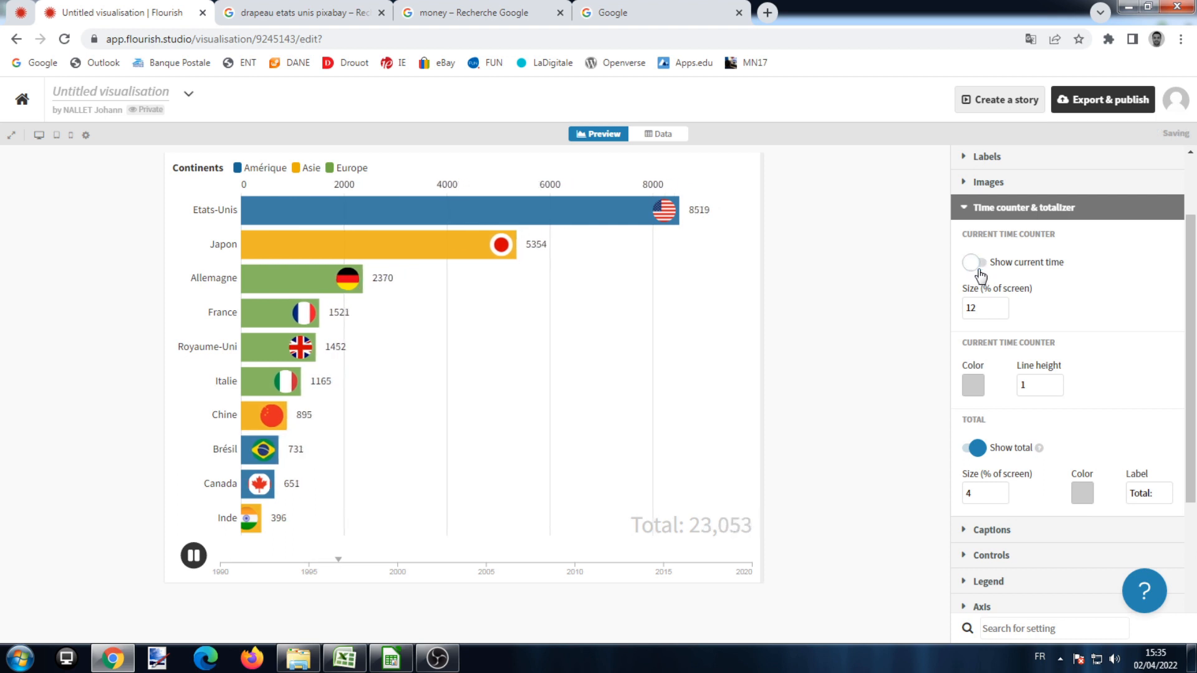
{"action": "left_click", "coordinate": [976, 263]}
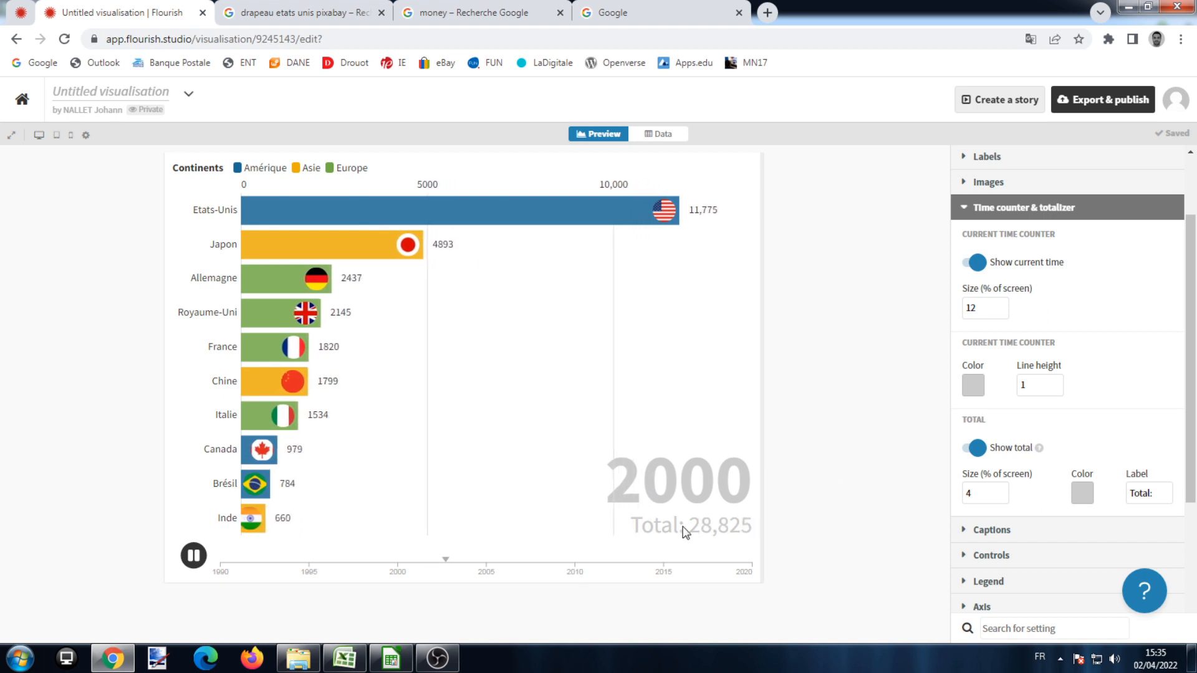
Set the current time counter's size to 7% of the screen and its color to black
{"action": "left_click", "coordinate": [1001, 311]}
{"action": "left_click", "coordinate": [1002, 311]}
{"action": "left_click", "coordinate": [1002, 311]}
{"action": "left_click", "coordinate": [970, 385]}
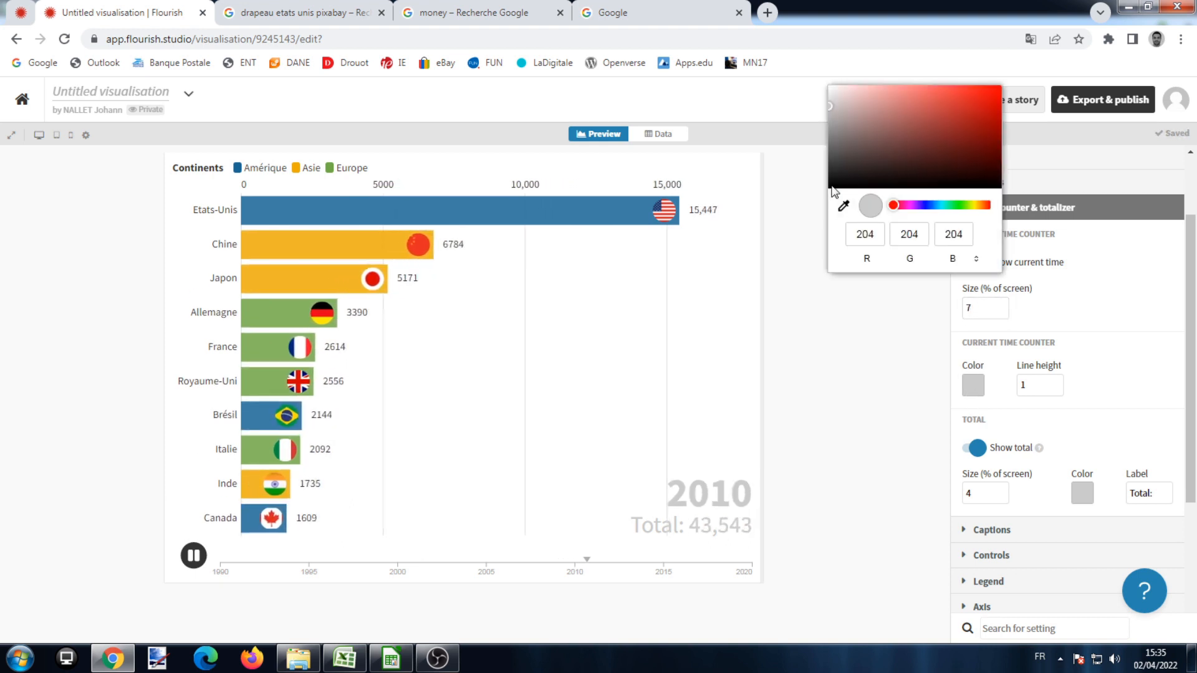
{"action": "left_click", "coordinate": [832, 187]}
{"action": "left_click", "coordinate": [762, 468]}
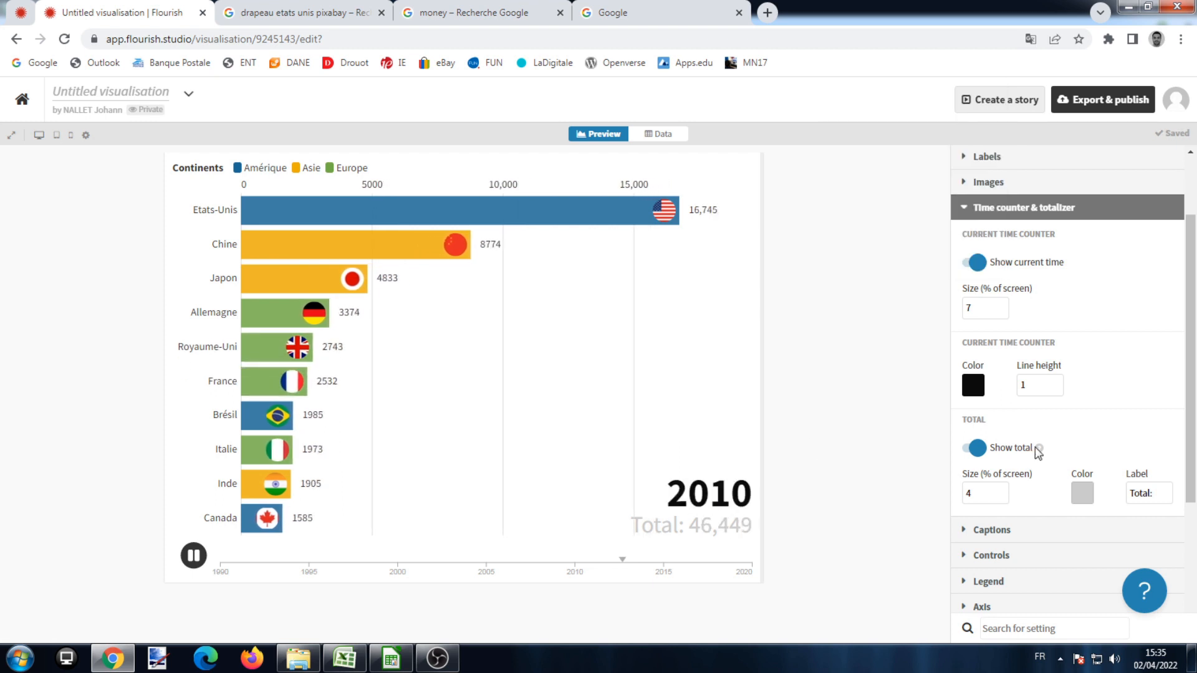
Turn off the Show total option under the year counter
{"action": "scroll", "coordinate": [1070, 440], "scroll_direction": "down", "scroll_amount": 2}
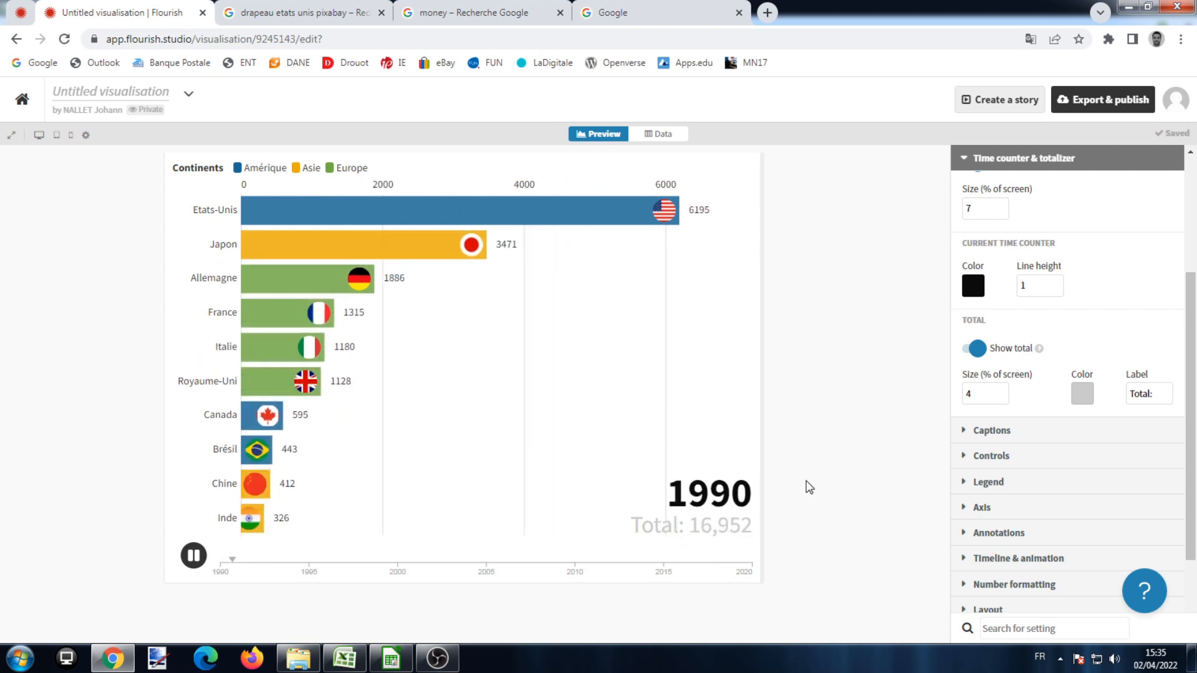
{"action": "left_click", "coordinate": [975, 349]}
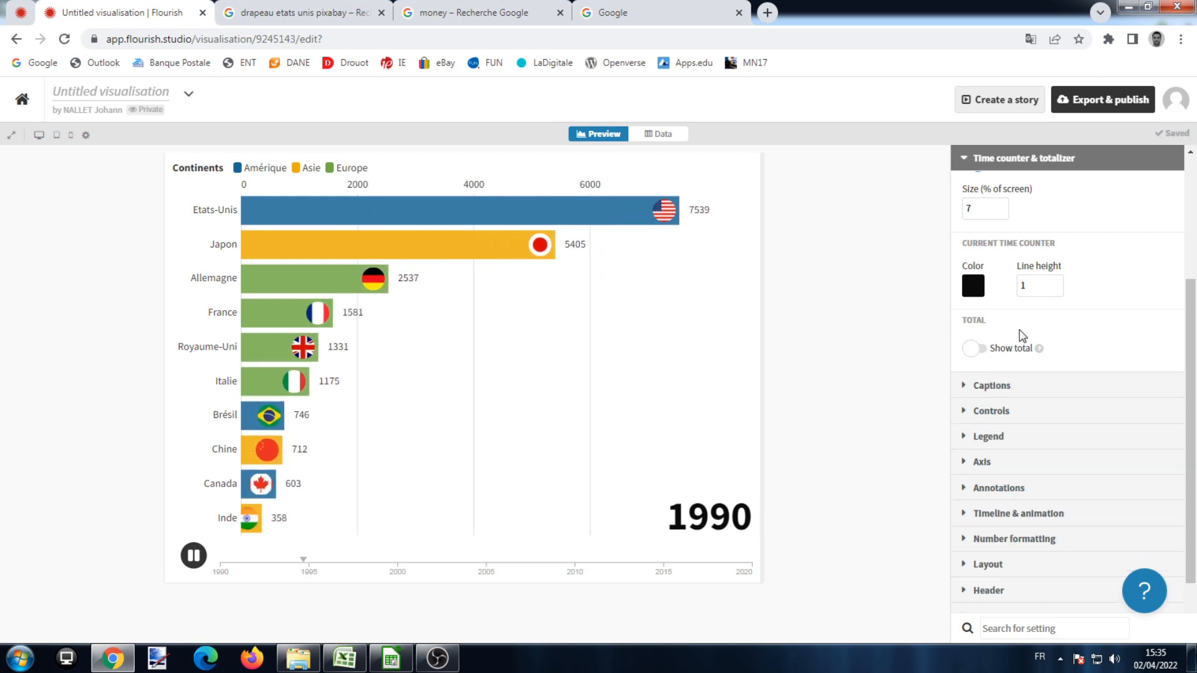
Enable the sort control for the chart
{"action": "scroll", "coordinate": [985, 387], "scroll_direction": "down", "scroll_amount": 1}
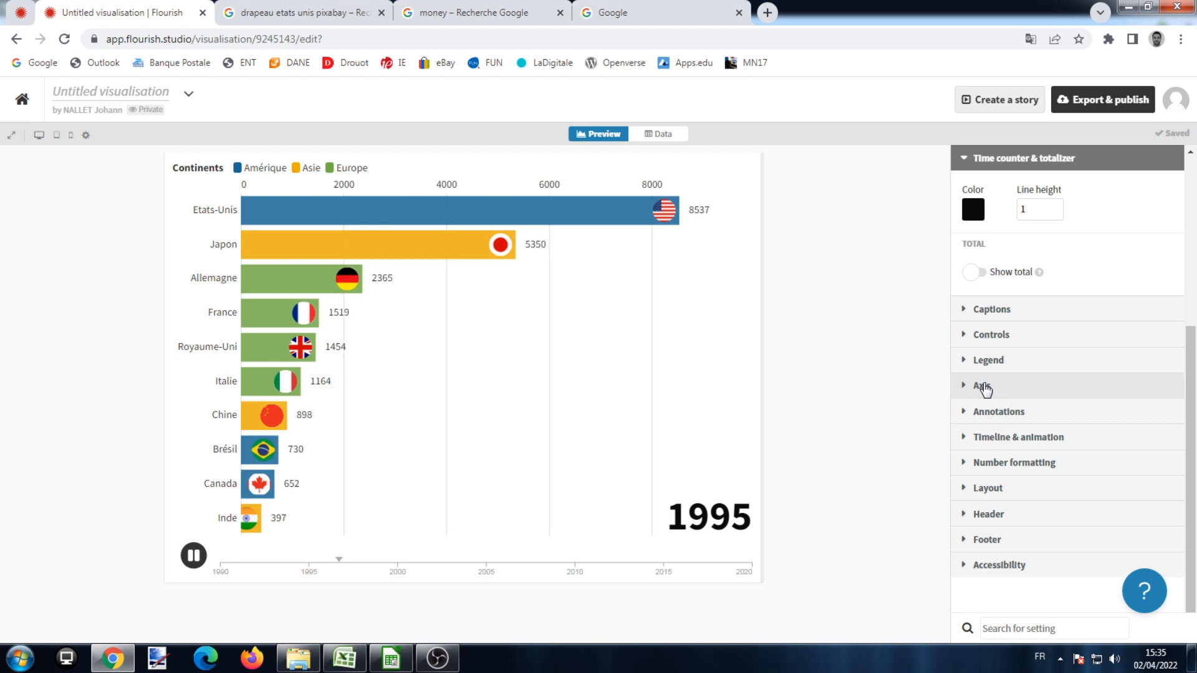
{"action": "left_click", "coordinate": [976, 337]}
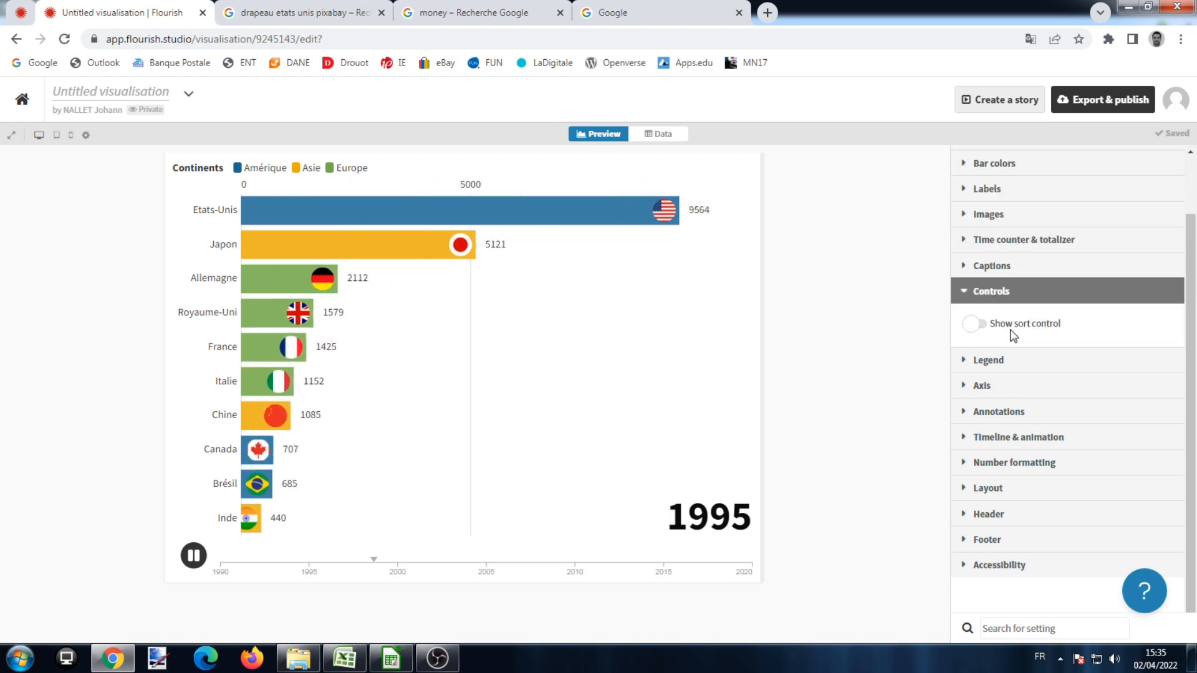
{"action": "left_click", "coordinate": [977, 326]}
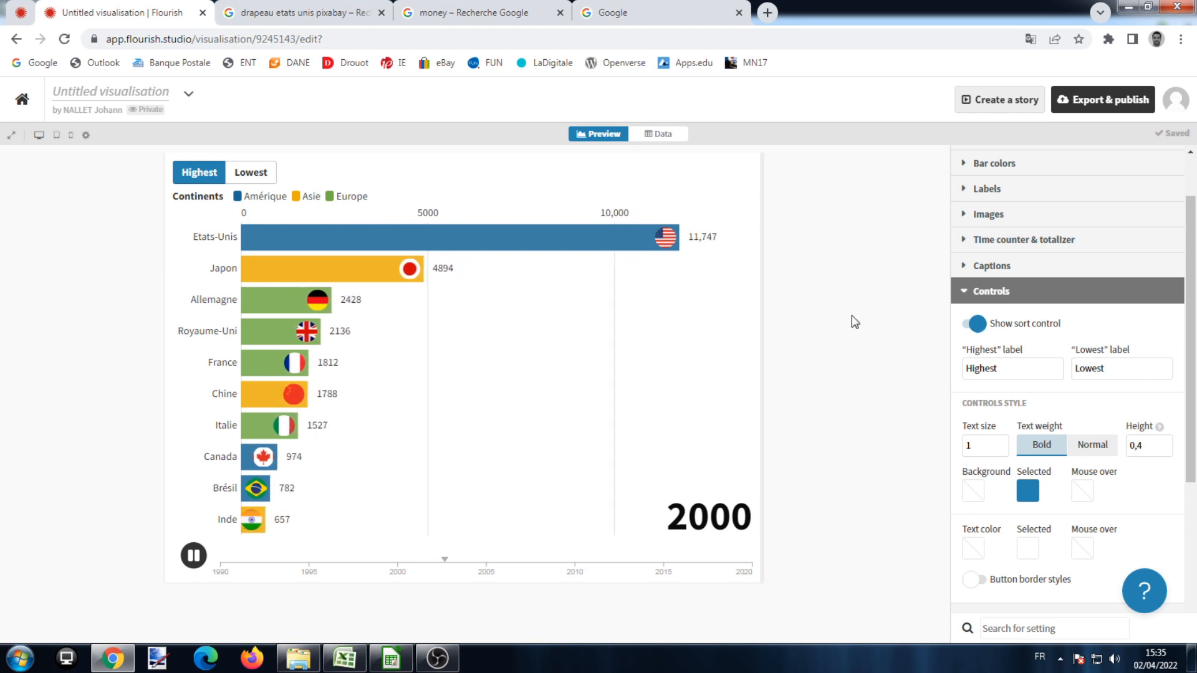
Test the sort control by switching the bars between Lowest and Highest, ending on Highest
{"action": "left_click", "coordinate": [257, 179]}
{"action": "left_click", "coordinate": [200, 173]}
{"action": "left_click", "coordinate": [257, 175]}
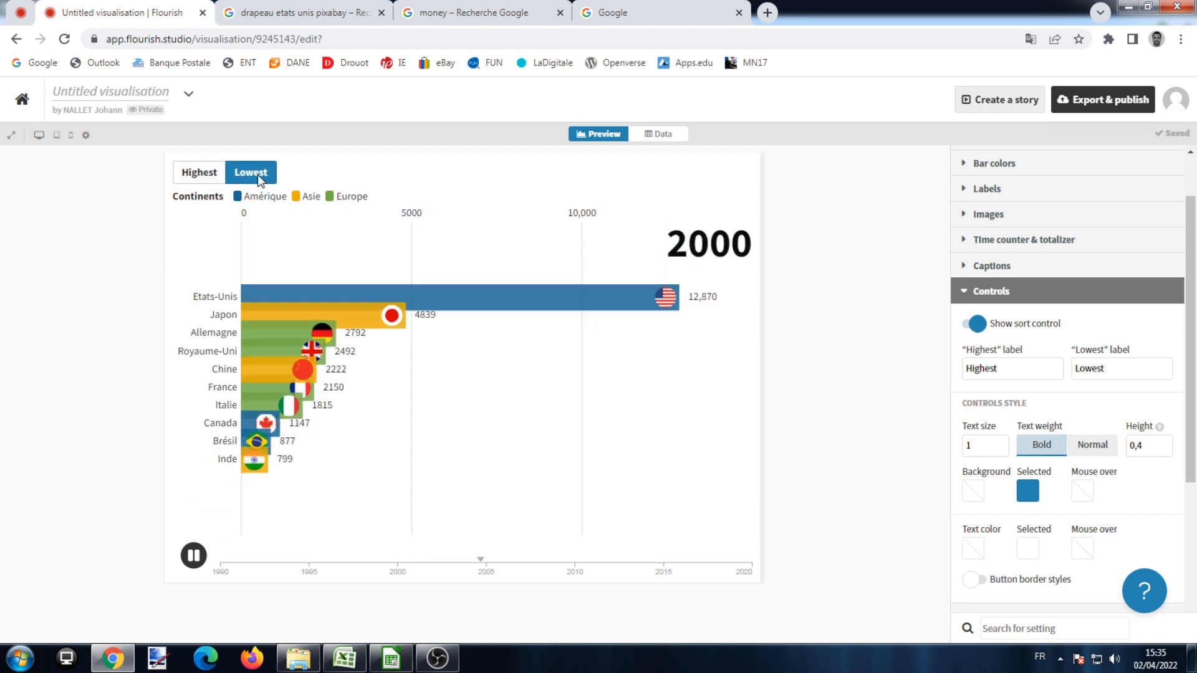
{"action": "left_click", "coordinate": [202, 177]}
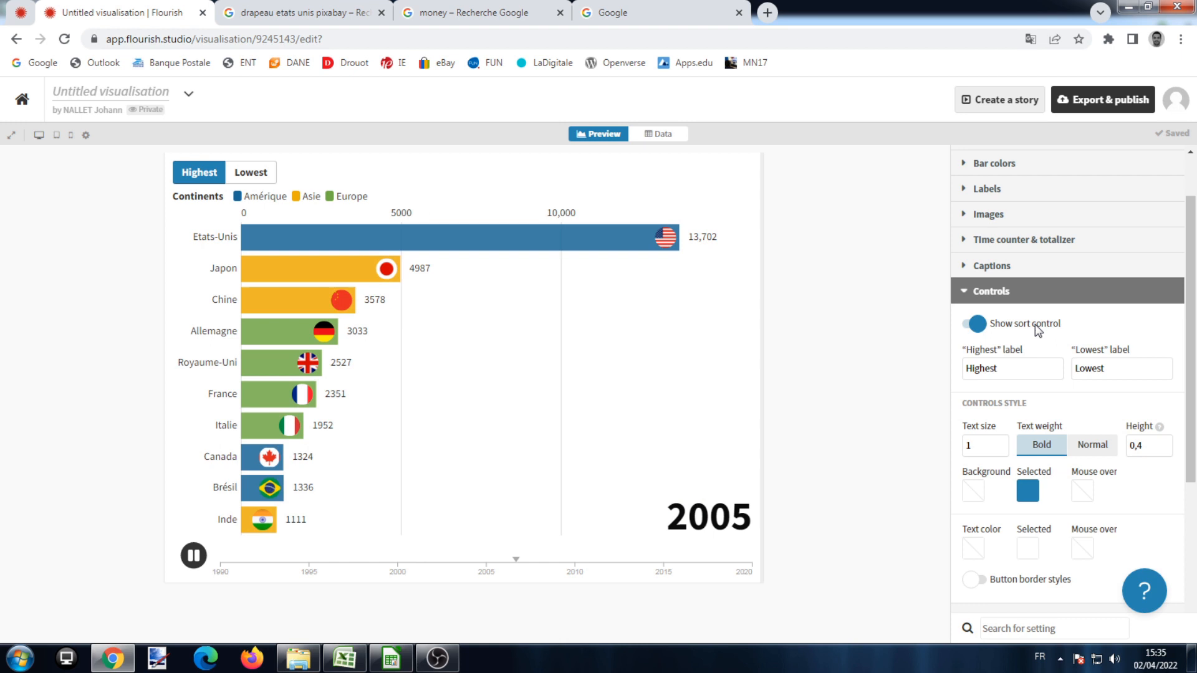
Rename the sort control's "Highest" label to Décroissant and its "Lowest" label to Croissant, keeping the sort control enabled
{"action": "scroll", "coordinate": [1090, 367], "scroll_direction": "down", "scroll_amount": 2}
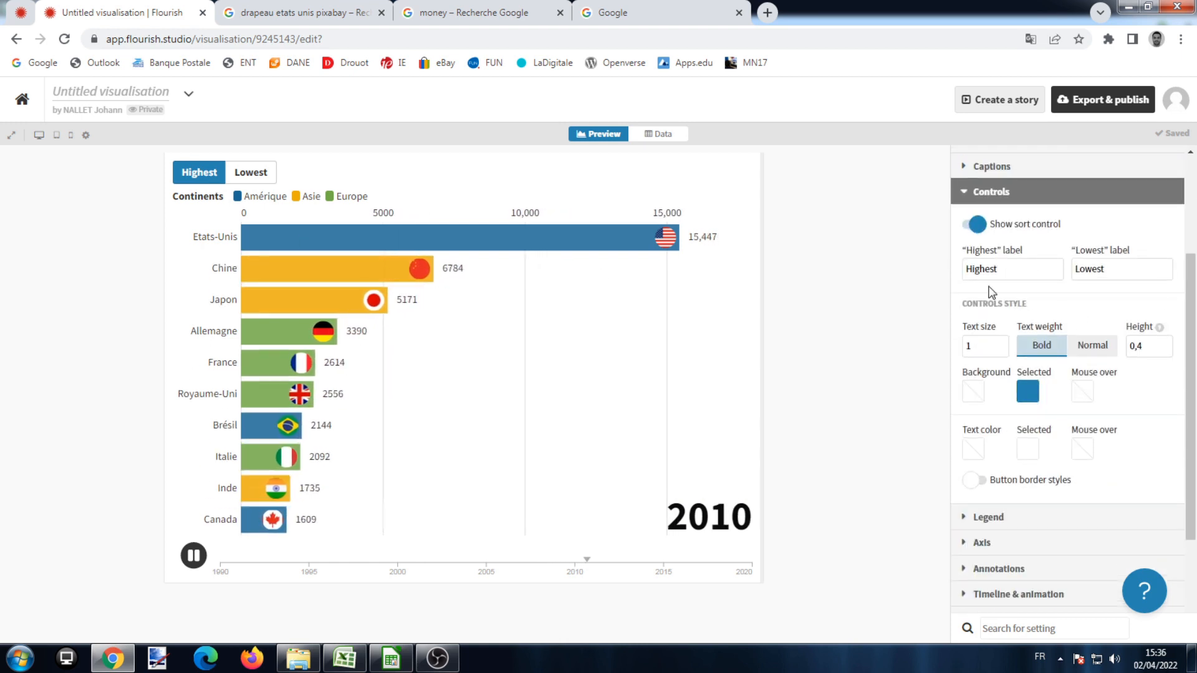
{"action": "left_click_drag", "start_coordinate": [994, 269], "coordinate": [964, 270]}
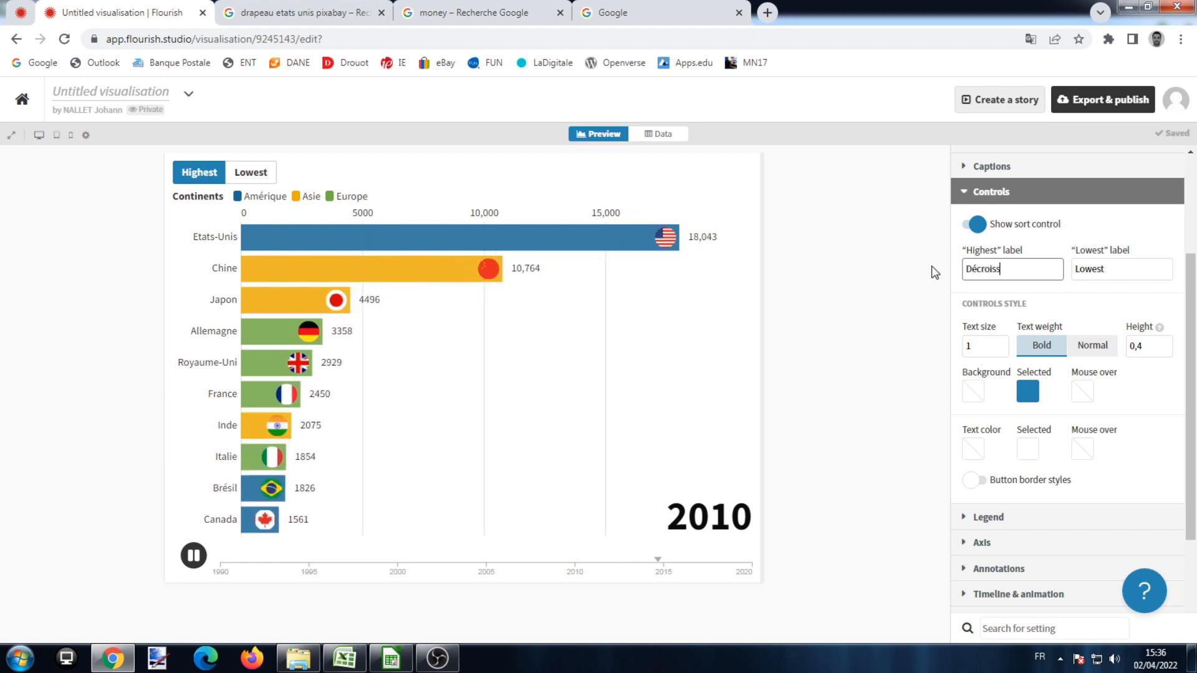
{"action": "left_click", "coordinate": [1110, 267]}
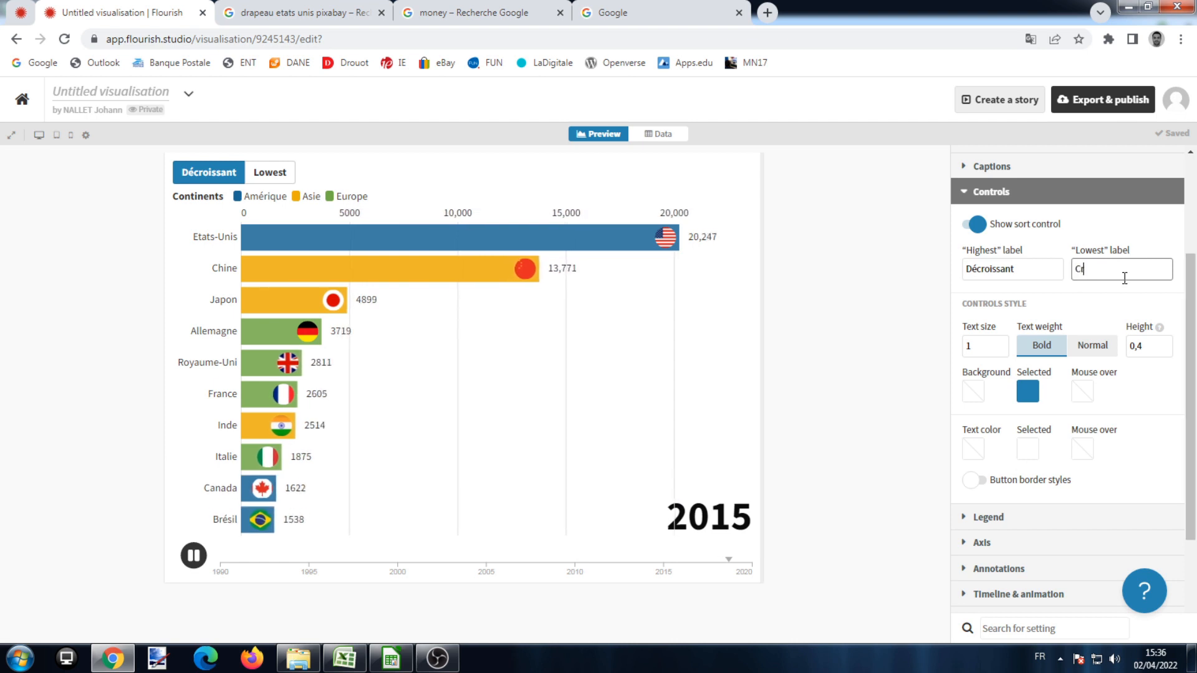
{"action": "type", "text": "ant"}
{"action": "left_click", "coordinate": [1150, 226]}
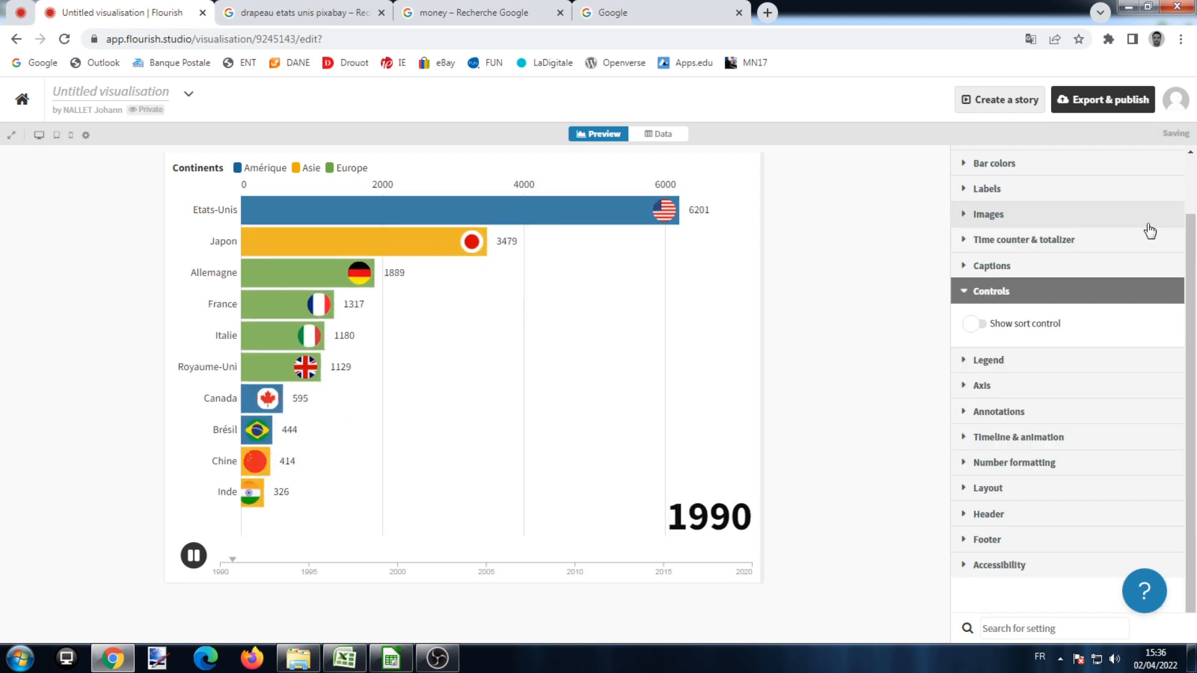
{"action": "left_click", "coordinate": [976, 325]}
Set the sort control buttons' height to 0.3
{"action": "scroll", "coordinate": [1065, 342], "scroll_direction": "down", "scroll_amount": 2}
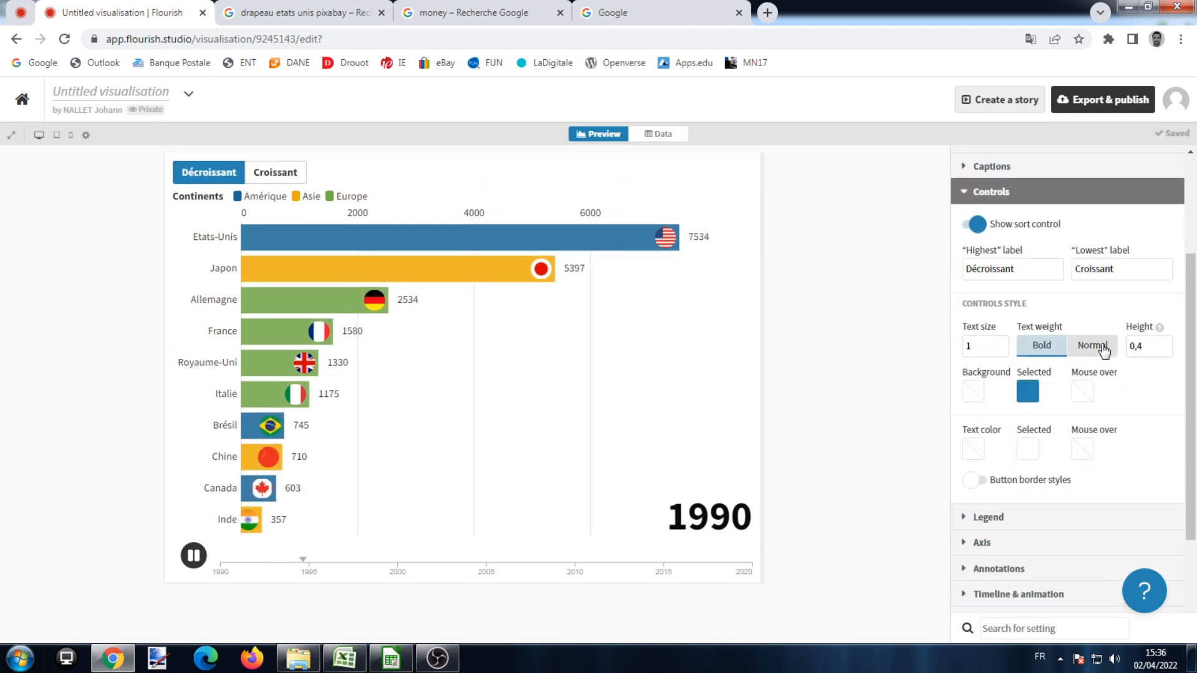
{"action": "left_click", "coordinate": [1166, 343]}
{"action": "left_click", "coordinate": [1169, 349]}
{"action": "left_click", "coordinate": [1166, 350]}
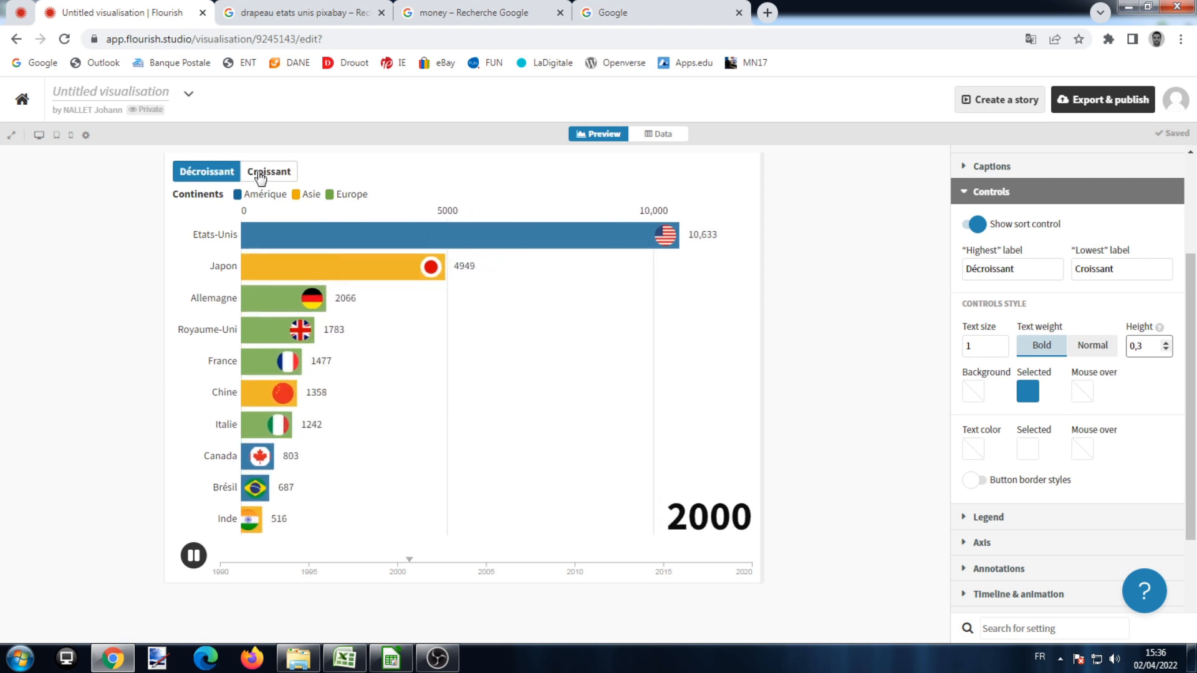
Disable the continents legend and enable it again
{"action": "scroll", "coordinate": [974, 357], "scroll_direction": "down", "scroll_amount": 3}
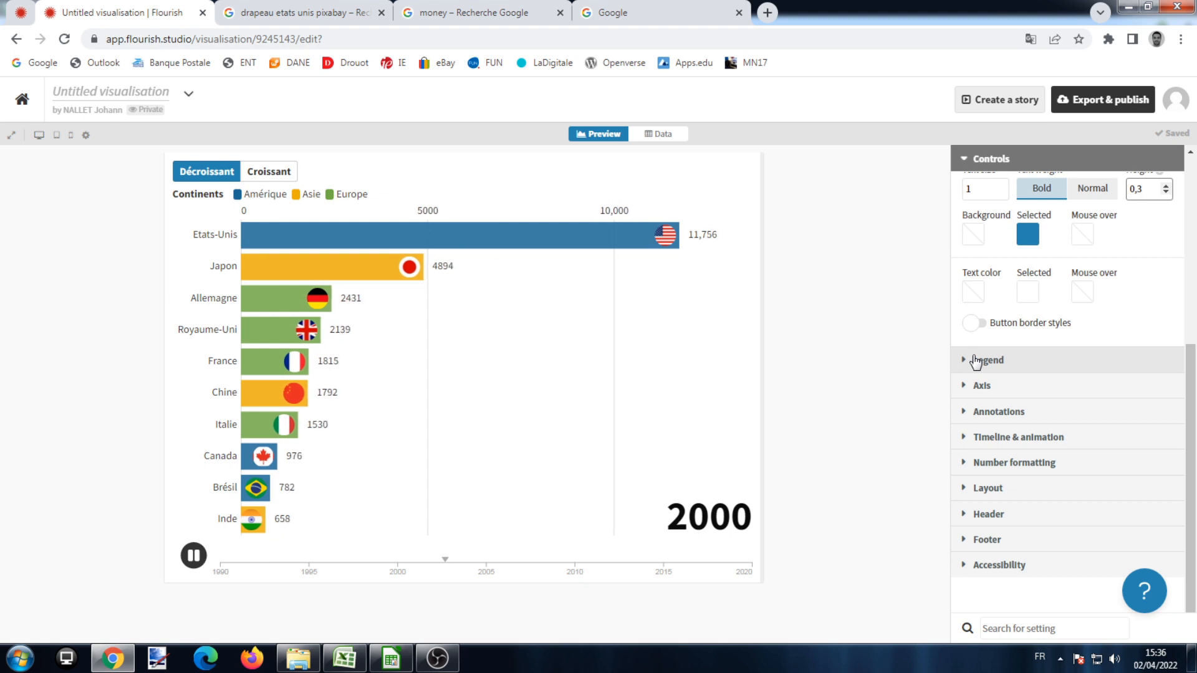
{"action": "left_click", "coordinate": [970, 360]}
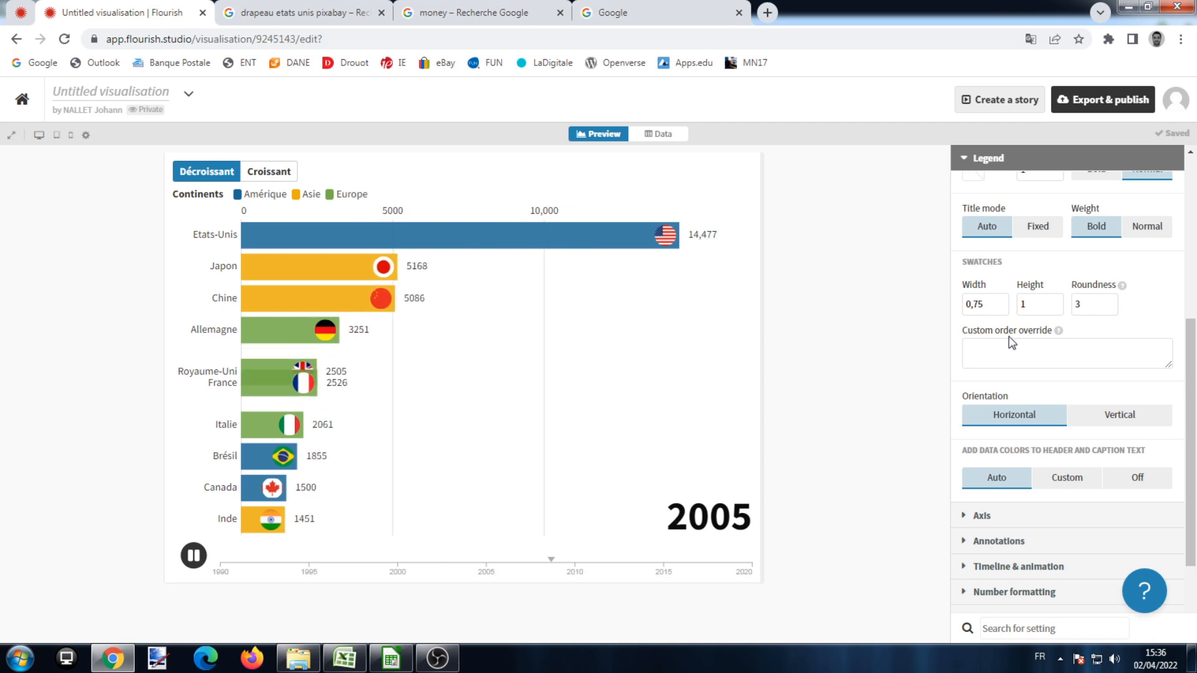
{"action": "scroll", "coordinate": [1032, 346], "scroll_direction": "up", "scroll_amount": 3}
{"action": "left_click", "coordinate": [1108, 304]}
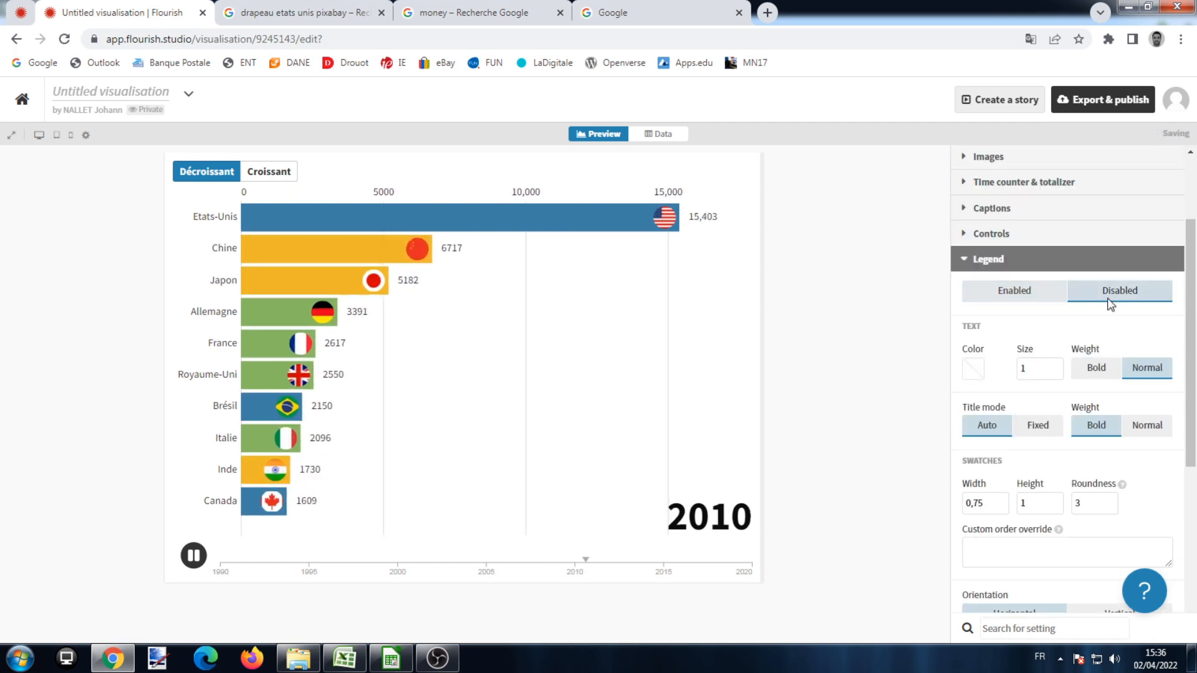
{"action": "left_click", "coordinate": [1019, 293]}
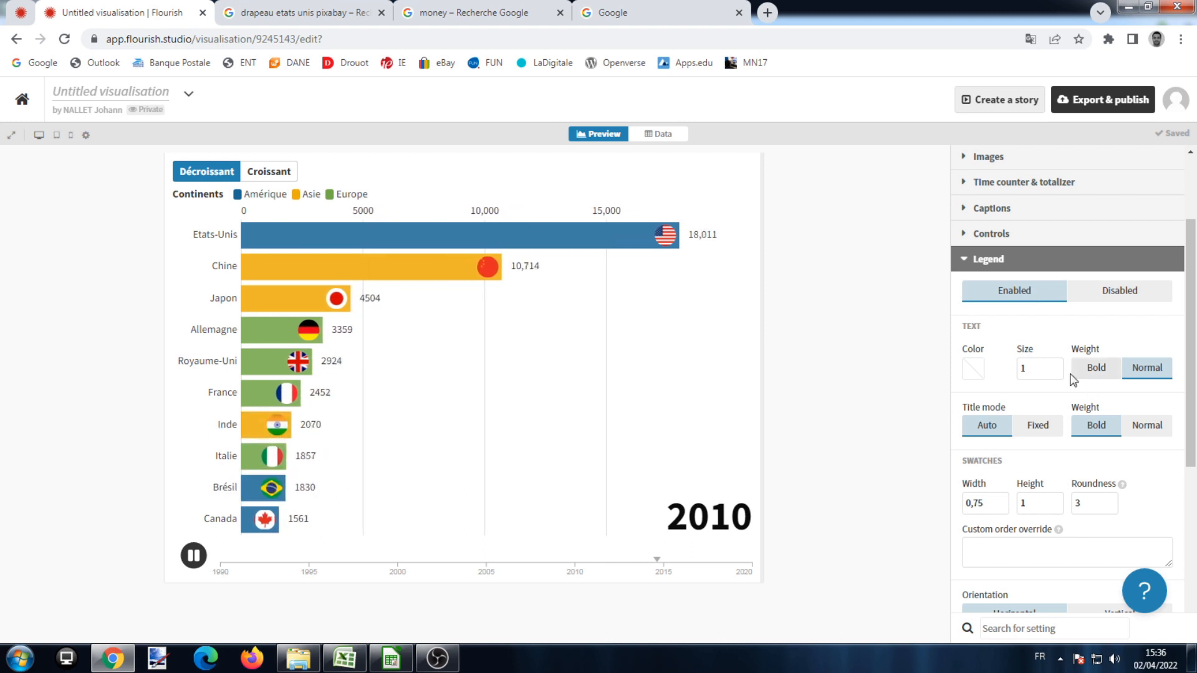
Make the legend text bold at size 1.2, keeping the legend title's weight bold
{"action": "left_click", "coordinate": [1096, 368]}
{"action": "left_click", "coordinate": [1147, 427]}
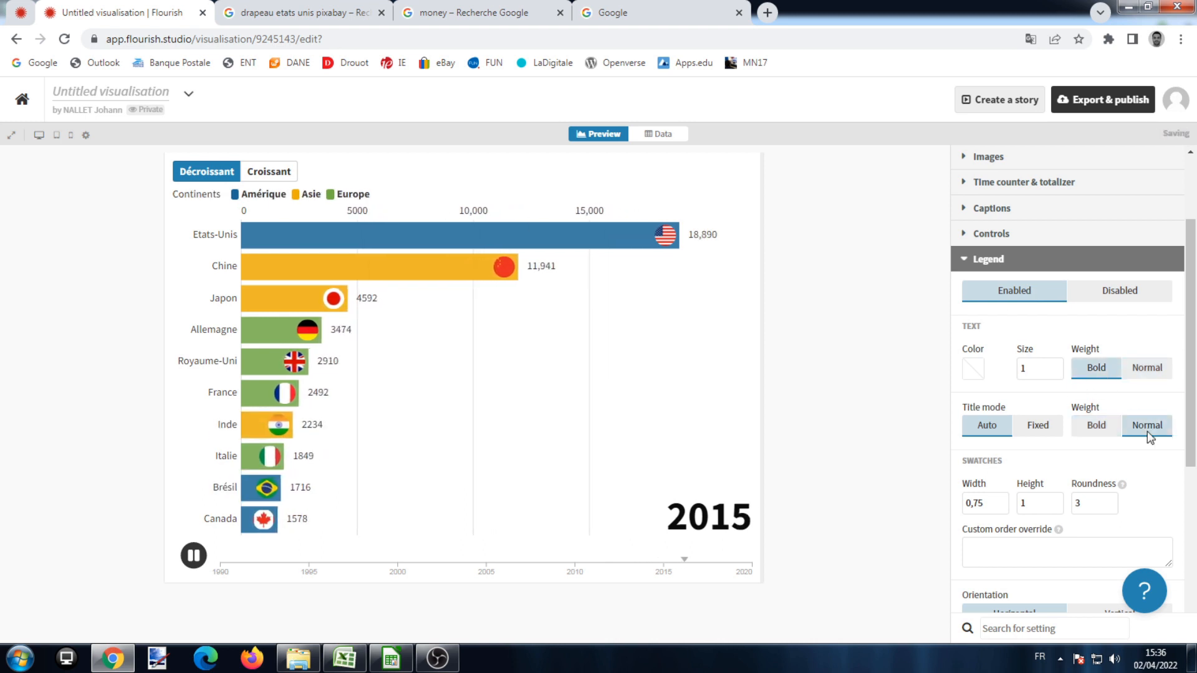
{"action": "left_click", "coordinate": [1104, 434]}
{"action": "left_click", "coordinate": [1052, 368]}
{"action": "type", "text": ",2"}
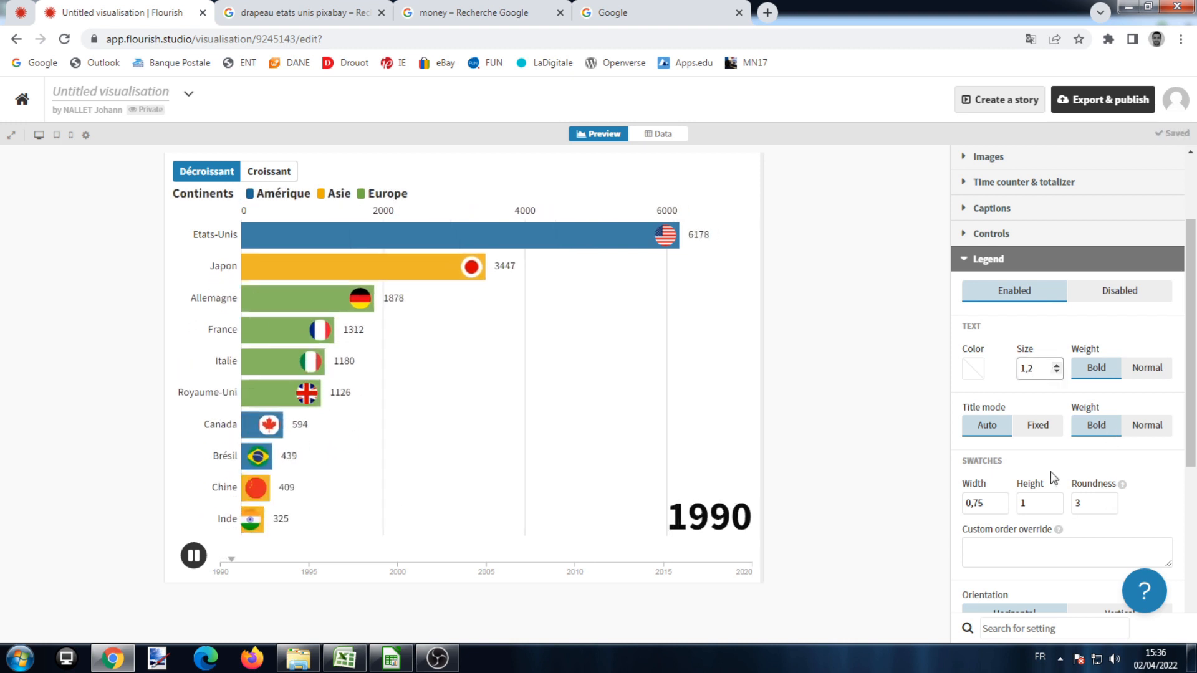
Change the legend's orientation to Vertical
{"action": "scroll", "coordinate": [1048, 477], "scroll_direction": "down", "scroll_amount": 3}
{"action": "scroll", "coordinate": [1044, 450], "scroll_direction": "down", "scroll_amount": 1}
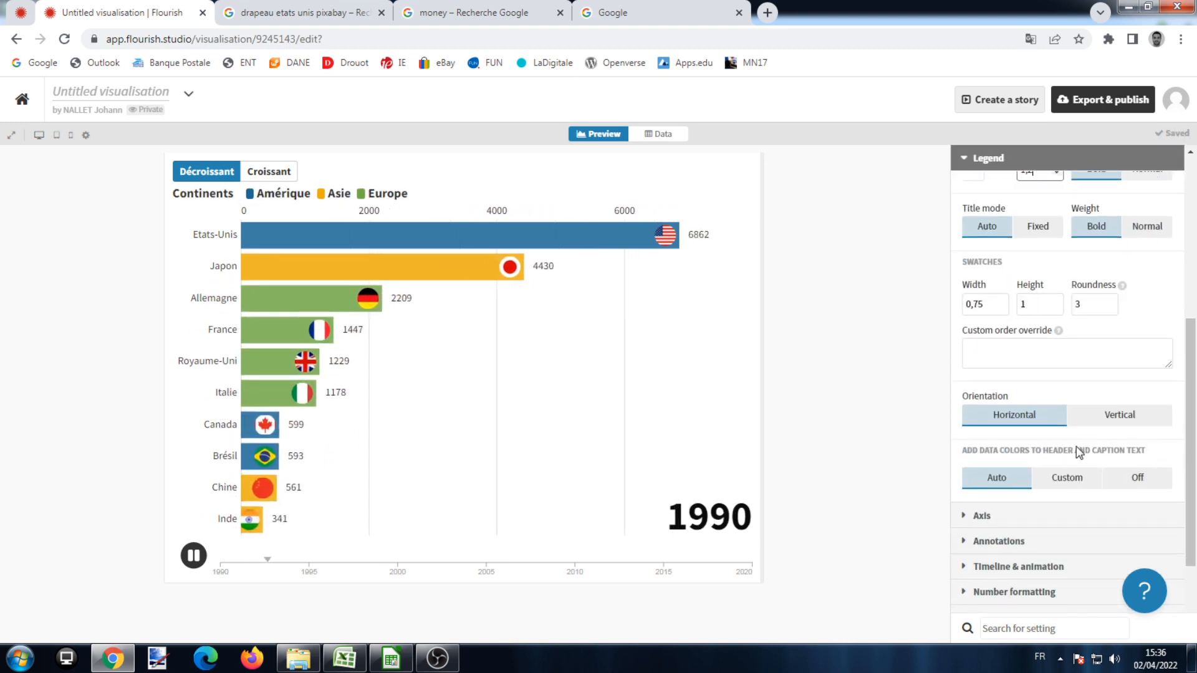
{"action": "left_click", "coordinate": [1108, 426]}
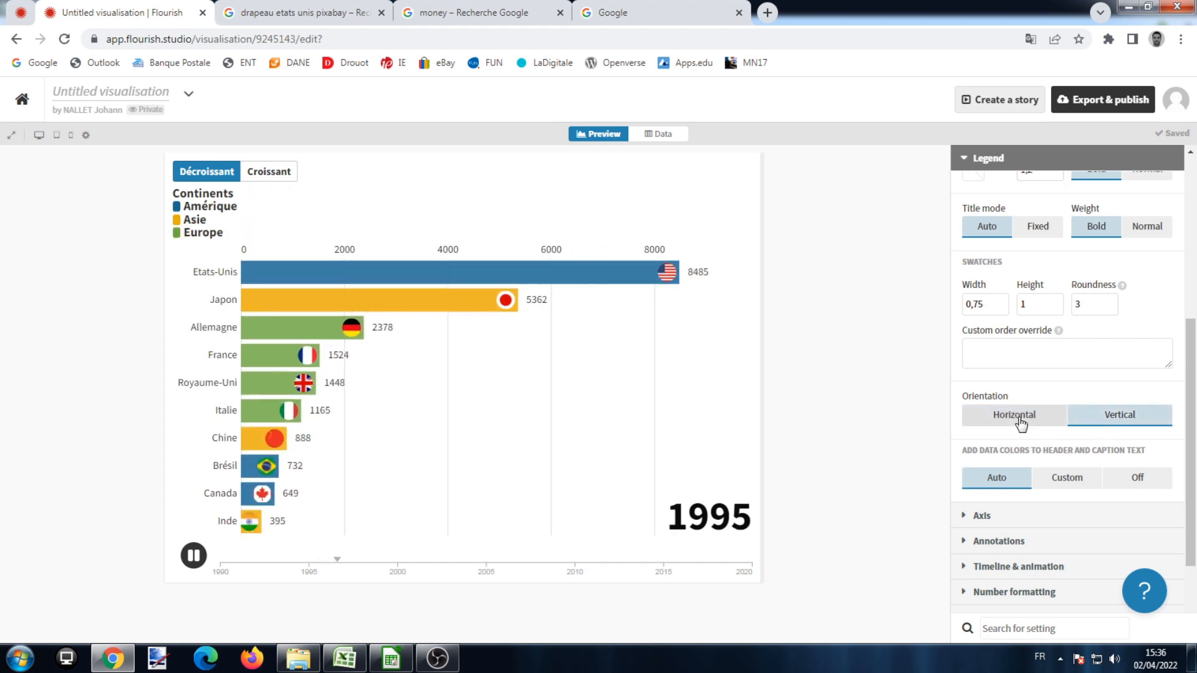
Compare the horizontal and vertical legend orientations, leaving the legend set to Horizontal
{"action": "left_click", "coordinate": [1021, 424]}
{"action": "left_click", "coordinate": [1110, 426]}
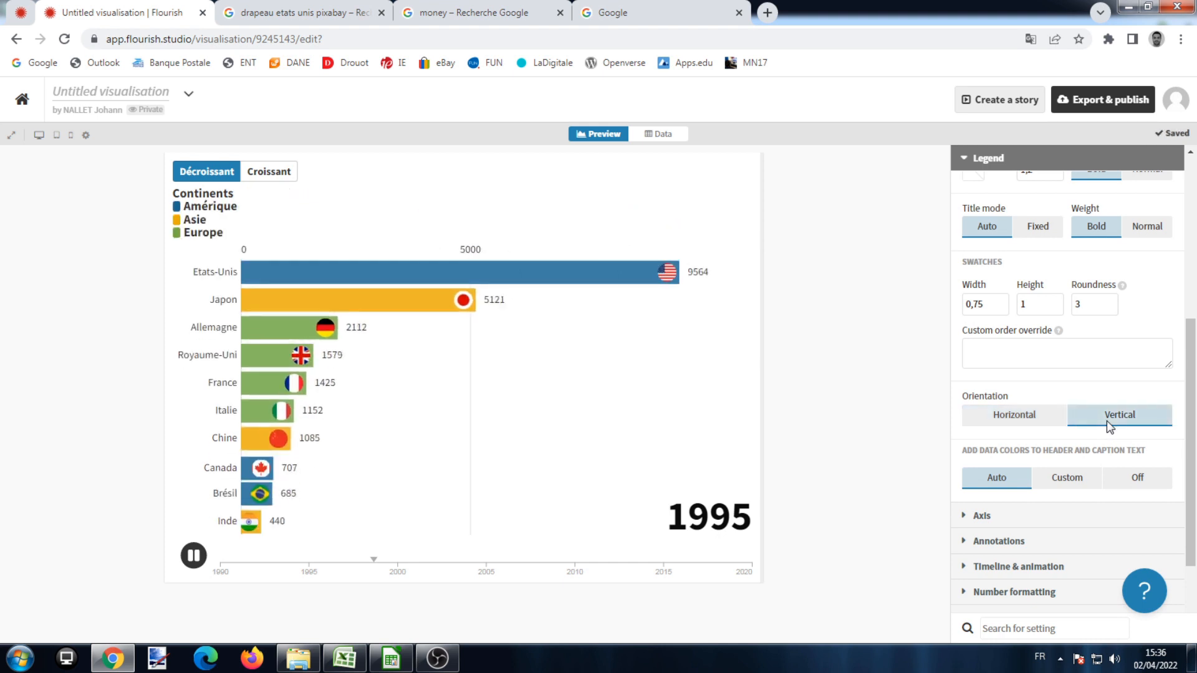
{"action": "left_click", "coordinate": [1029, 426]}
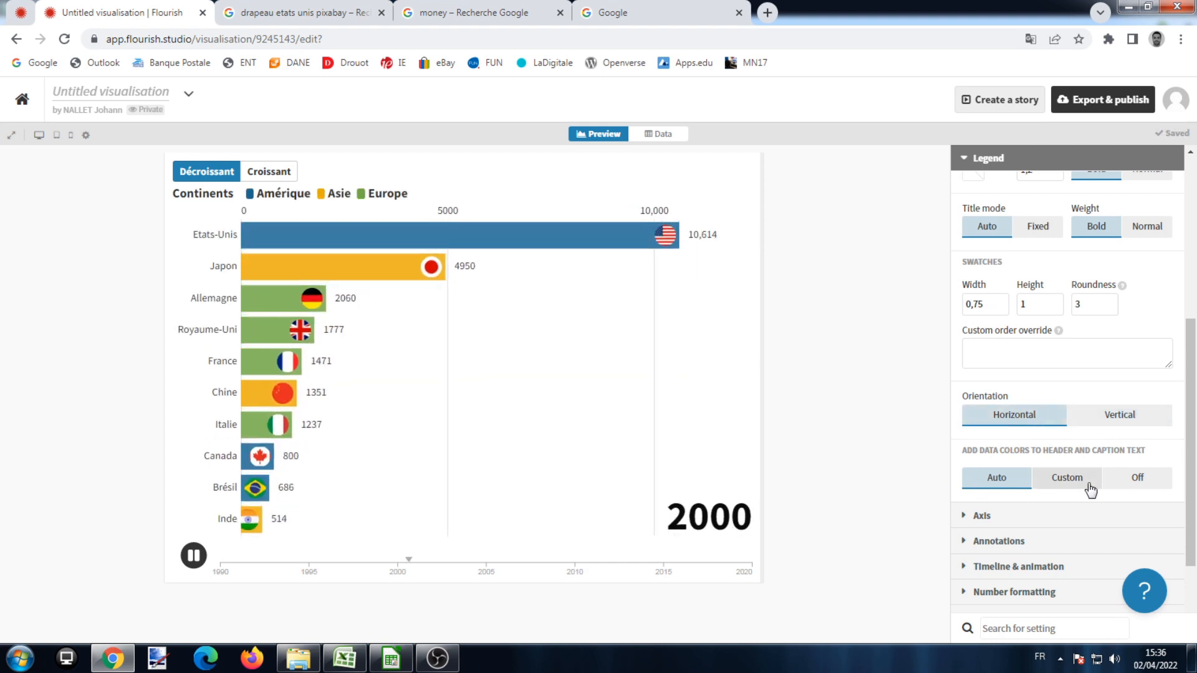
Set the text size of the chart's value axis to 1.25
{"action": "scroll", "coordinate": [1090, 491], "scroll_direction": "down", "scroll_amount": 2}
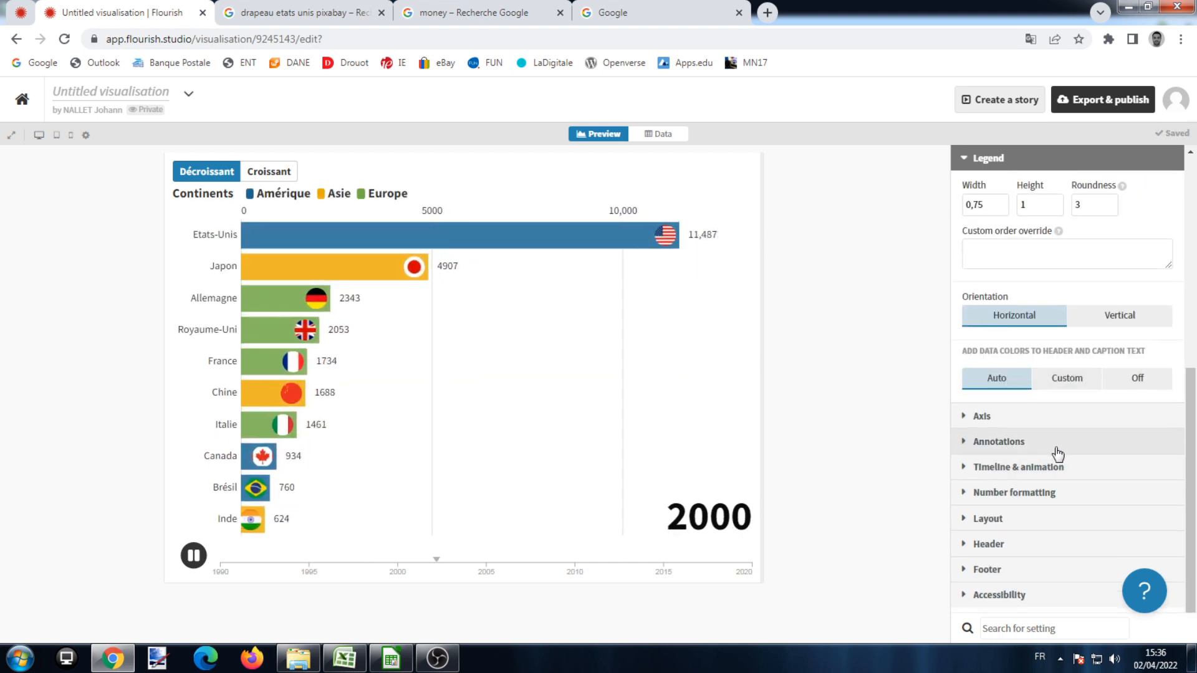
{"action": "left_click", "coordinate": [968, 419]}
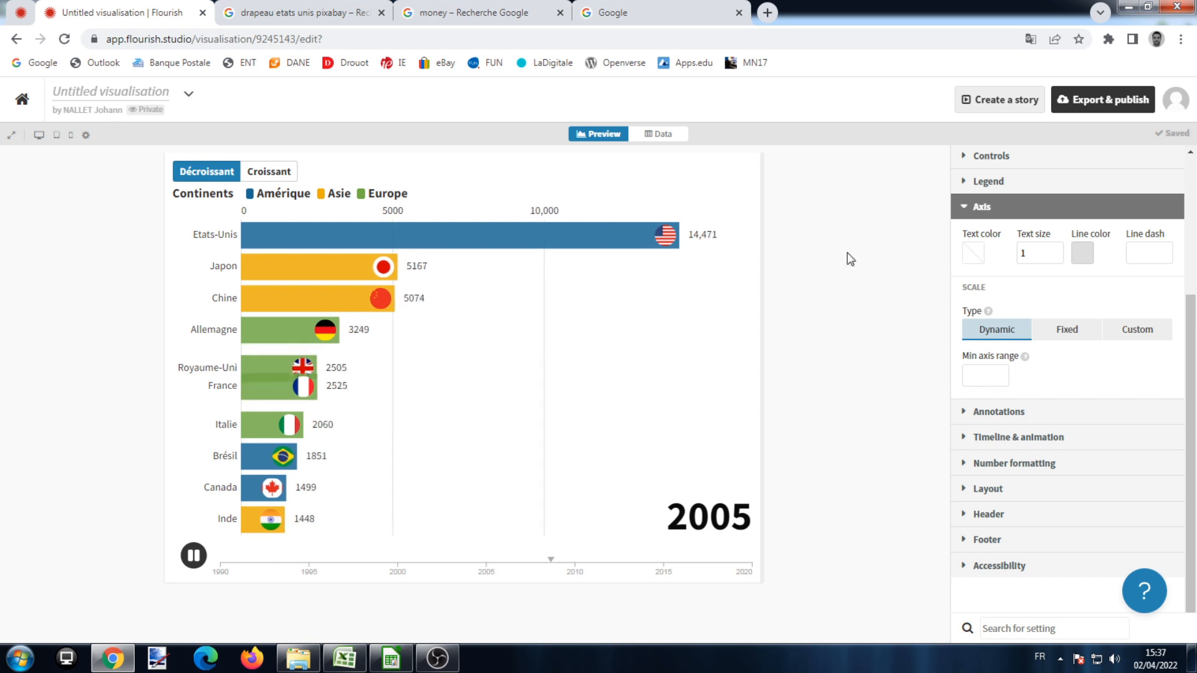
{"action": "scroll", "coordinate": [959, 287], "scroll_direction": "up", "scroll_amount": 2}
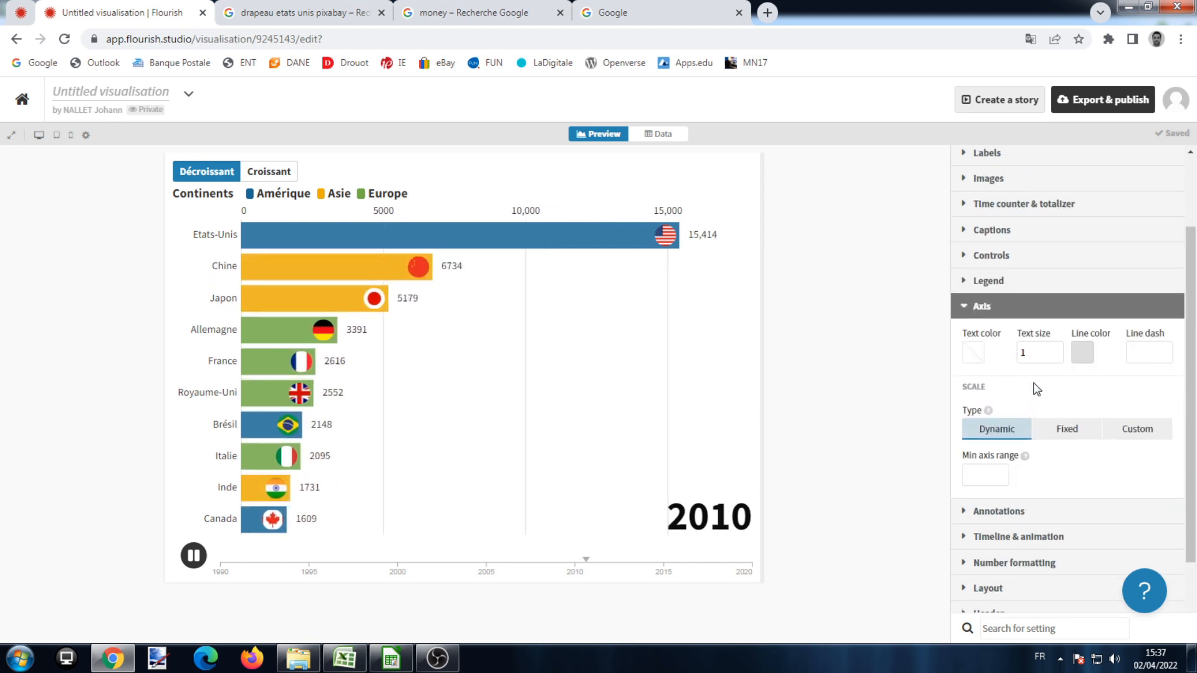
{"action": "left_click", "coordinate": [1056, 350]}
{"action": "left_click", "coordinate": [1056, 350]}
{"action": "left_click", "coordinate": [1056, 350]}
{"action": "left_click", "coordinate": [1056, 350]}
{"action": "key", "text": "BackSpace"}
{"action": "type", "text": "1,25"}
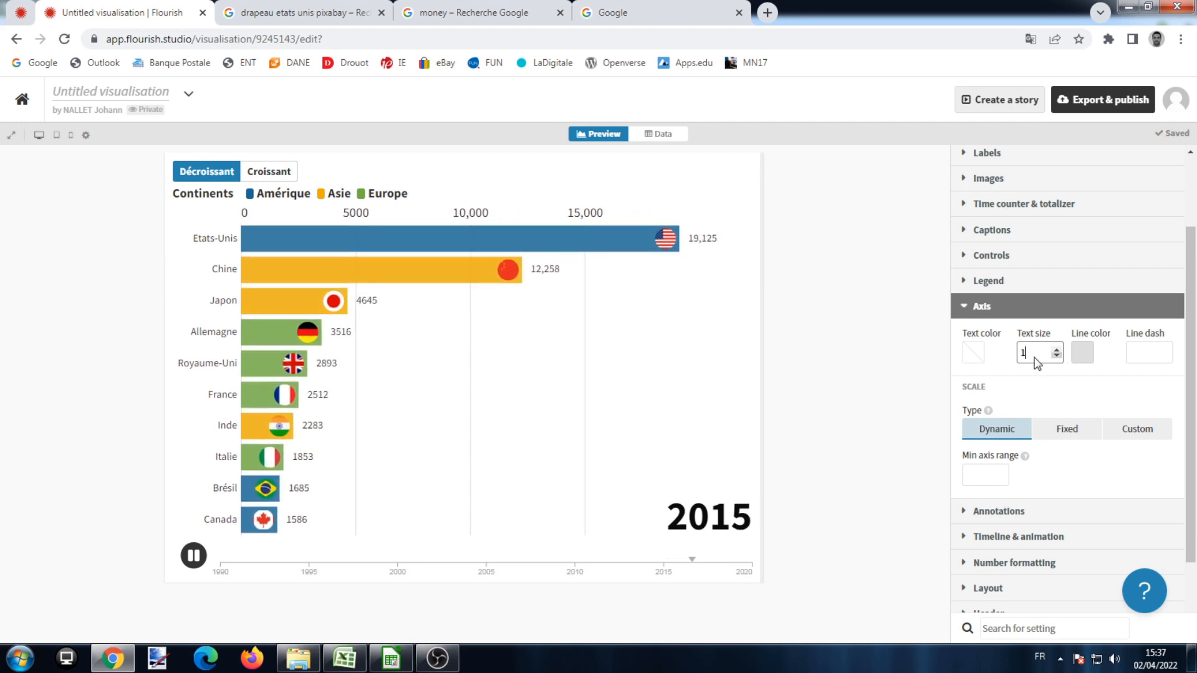
Change the value axis text color to bright blue
{"action": "left_click", "coordinate": [979, 354]}
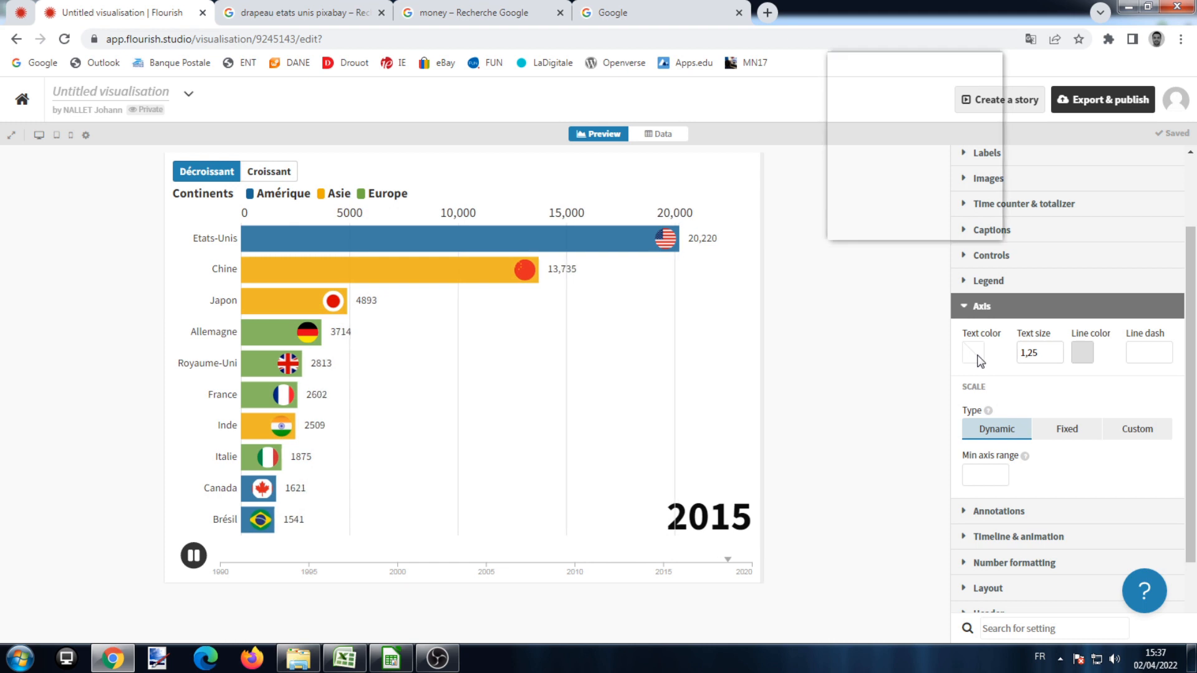
{"action": "left_click", "coordinate": [929, 173]}
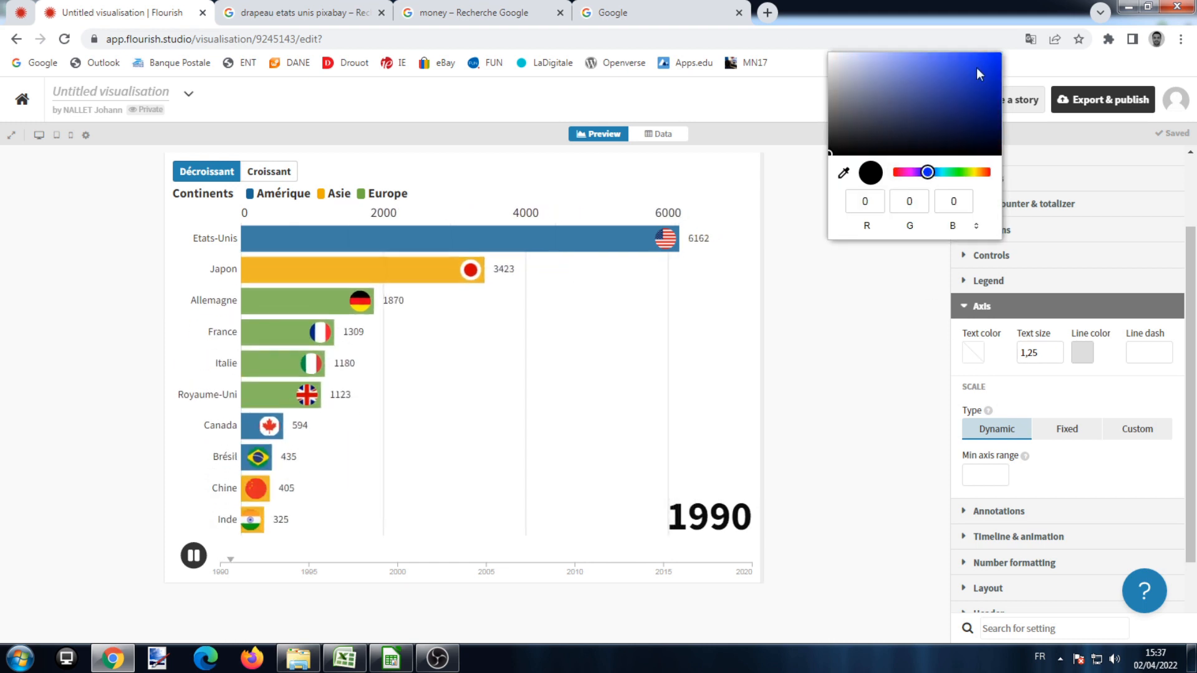
{"action": "left_click", "coordinate": [987, 61]}
{"action": "left_click", "coordinate": [1079, 395]}
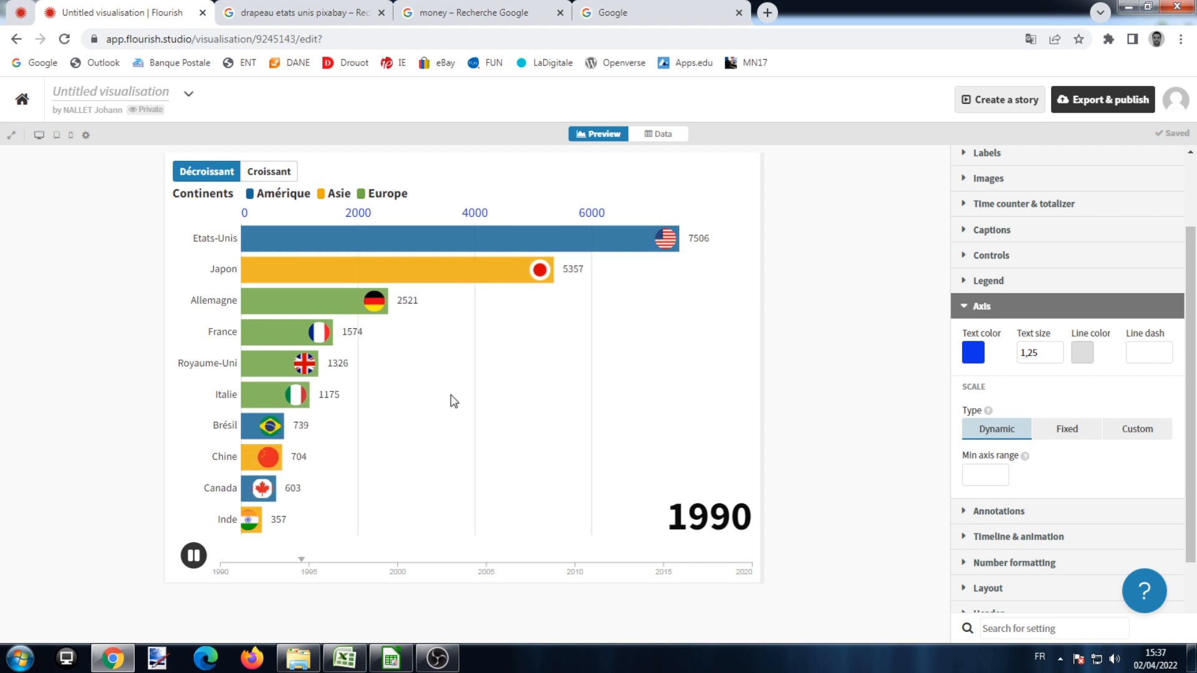
Change the value axis line color to red (RGB 252, 3, 3)
{"action": "left_click", "coordinate": [1082, 353]}
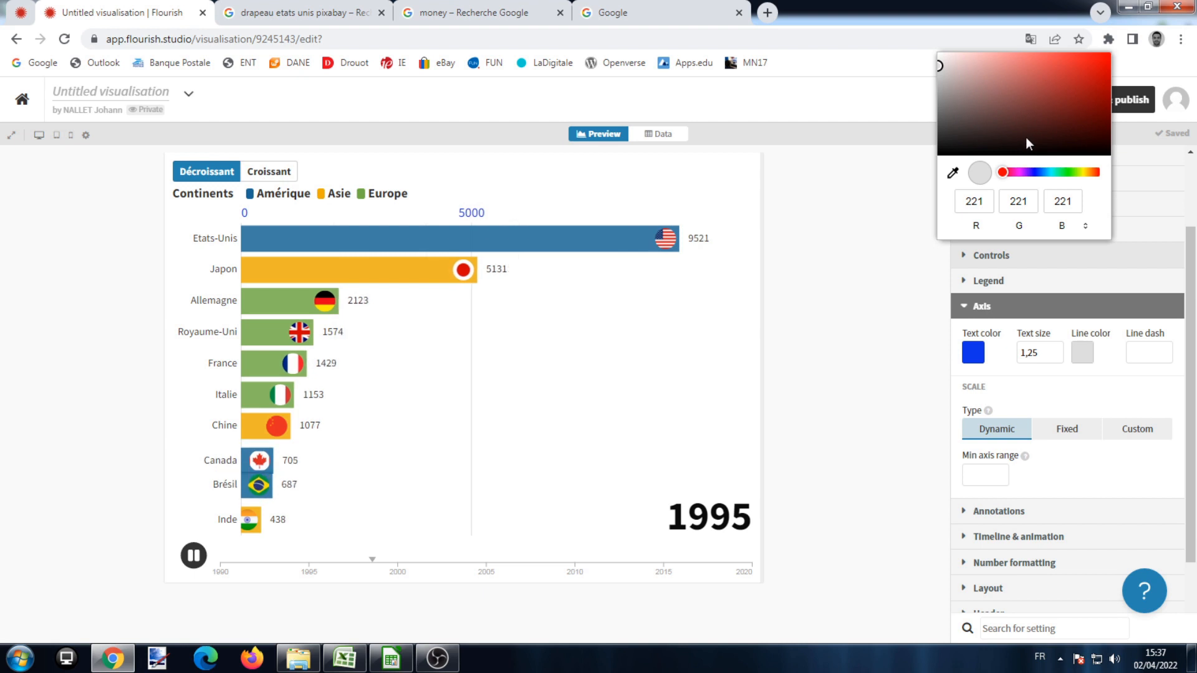
{"action": "left_click", "coordinate": [1106, 54]}
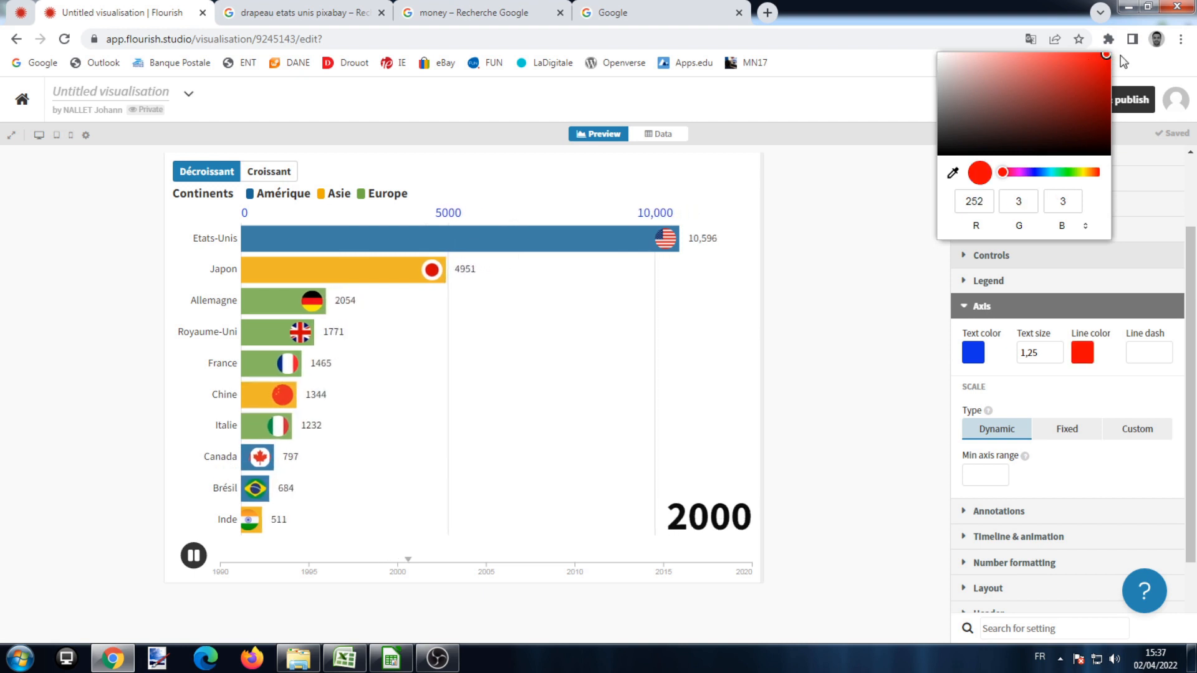
{"action": "left_click", "coordinate": [1108, 381]}
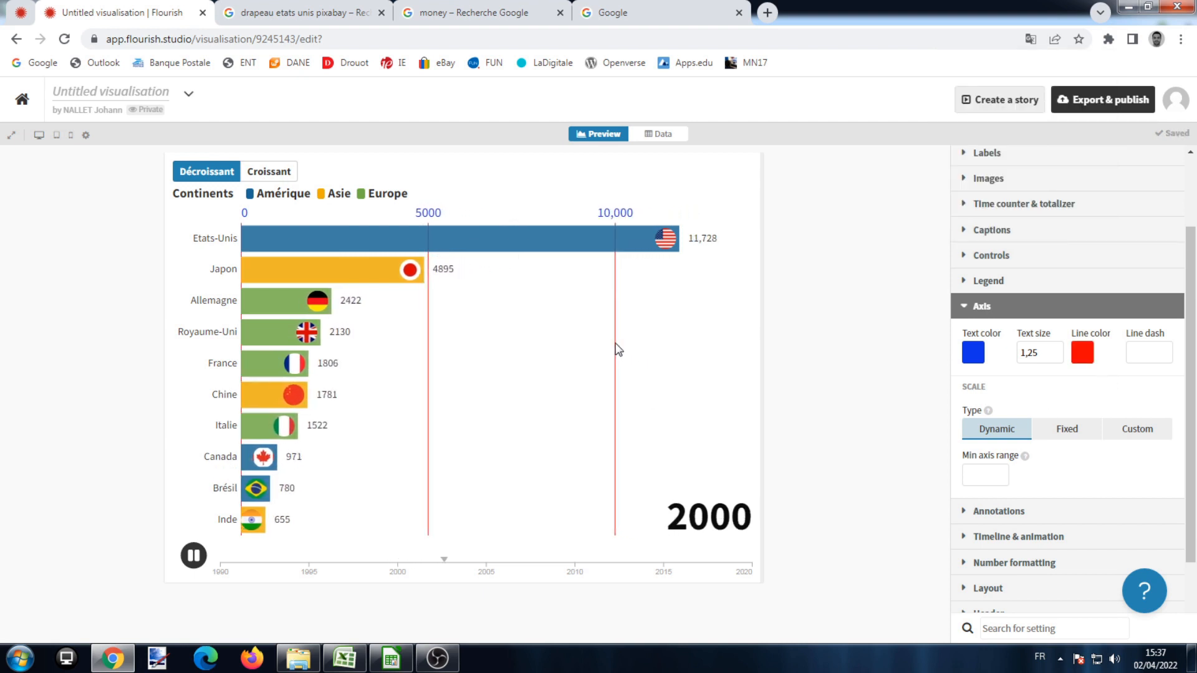
Make the axis lines dashed with a line dash of 4.25
{"action": "left_click", "coordinate": [1165, 350]}
{"action": "left_click", "coordinate": [1166, 349]}
{"action": "left_click", "coordinate": [1166, 349]}
{"action": "left_click", "coordinate": [1166, 349]}
{"action": "left_click", "coordinate": [1166, 349]}
{"action": "left_click", "coordinate": [1166, 349]}
{"action": "left_click", "coordinate": [1166, 349]}
{"action": "left_click", "coordinate": [1166, 349]}
{"action": "left_click", "coordinate": [1165, 350]}
{"action": "left_click", "coordinate": [1166, 349]}
{"action": "left_click", "coordinate": [1166, 349]}
{"action": "left_click", "coordinate": [1166, 349]}
{"action": "left_click", "coordinate": [1053, 386]}
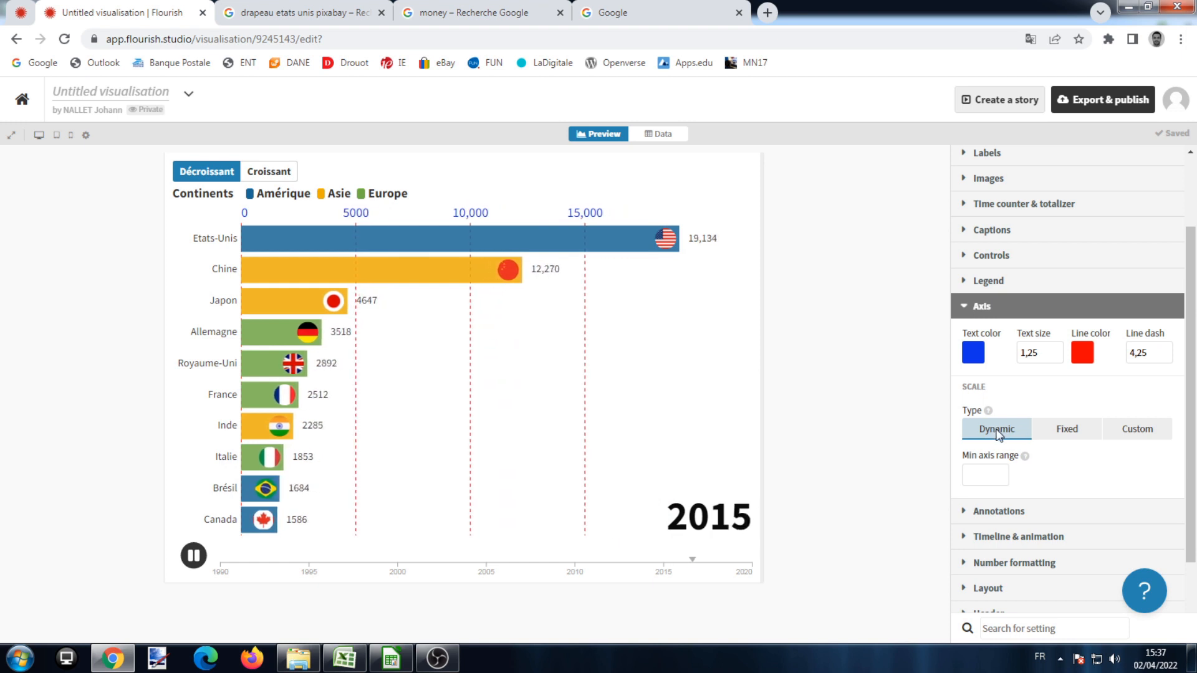
Set the axis scale type to Fixed, comparing it with Dynamic
{"action": "left_click", "coordinate": [1068, 431]}
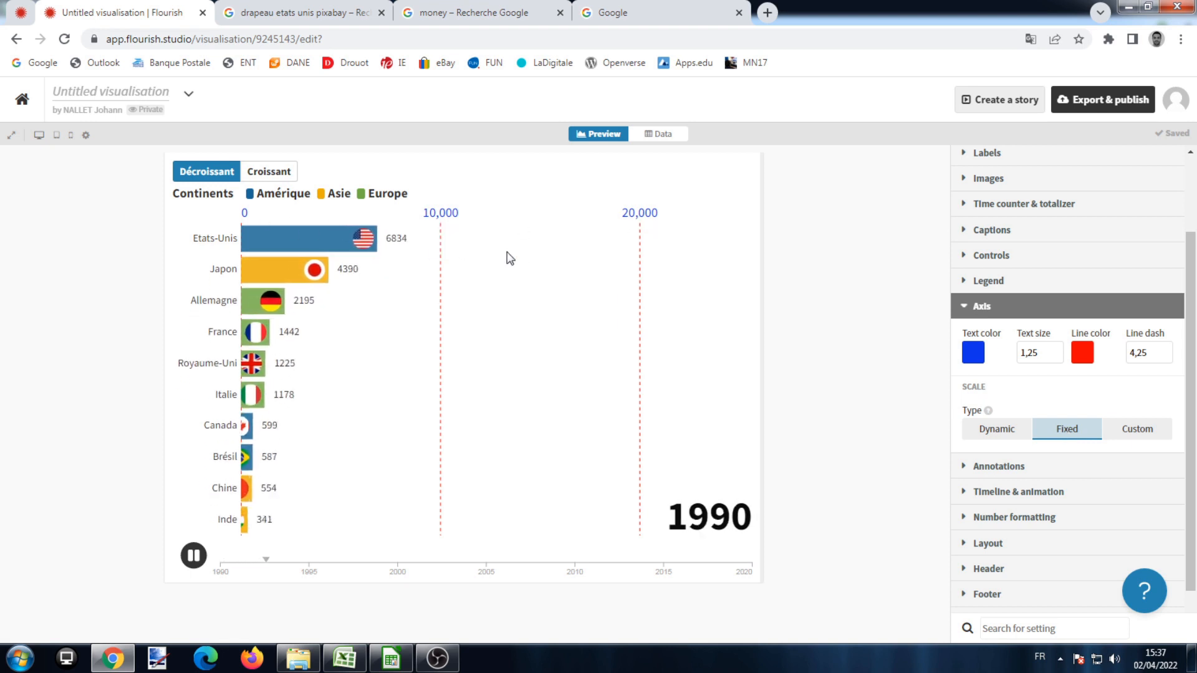
{"action": "left_click", "coordinate": [1021, 444]}
{"action": "left_click", "coordinate": [1071, 433]}
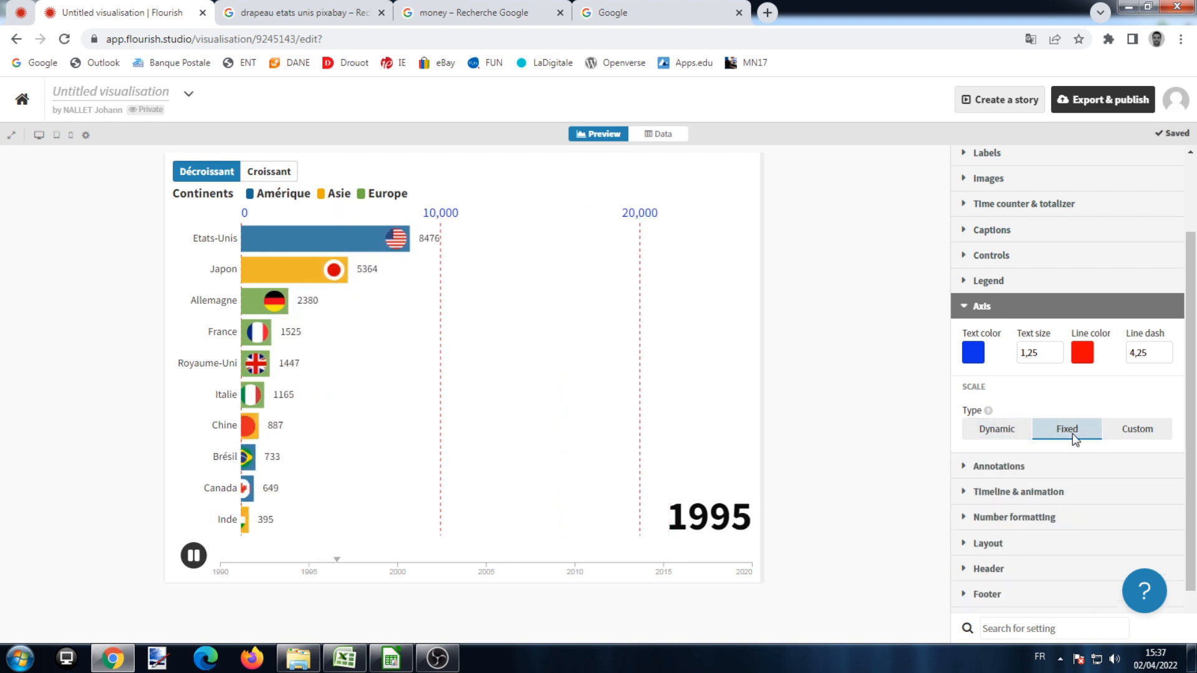
Try a custom axis scale with a maximum of 15000 and return the scale type to Fixed
{"action": "left_click", "coordinate": [1138, 437]}
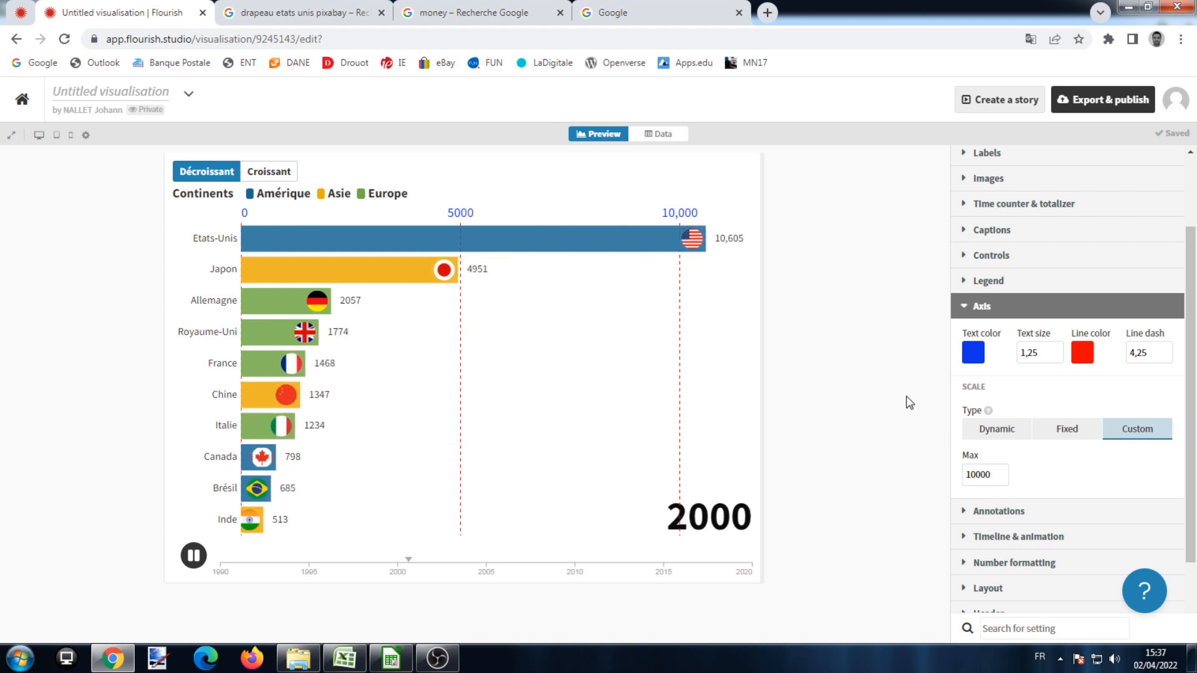
{"action": "left_click_drag", "start_coordinate": [991, 477], "coordinate": [959, 482]}
{"action": "type", "text": "15000"}
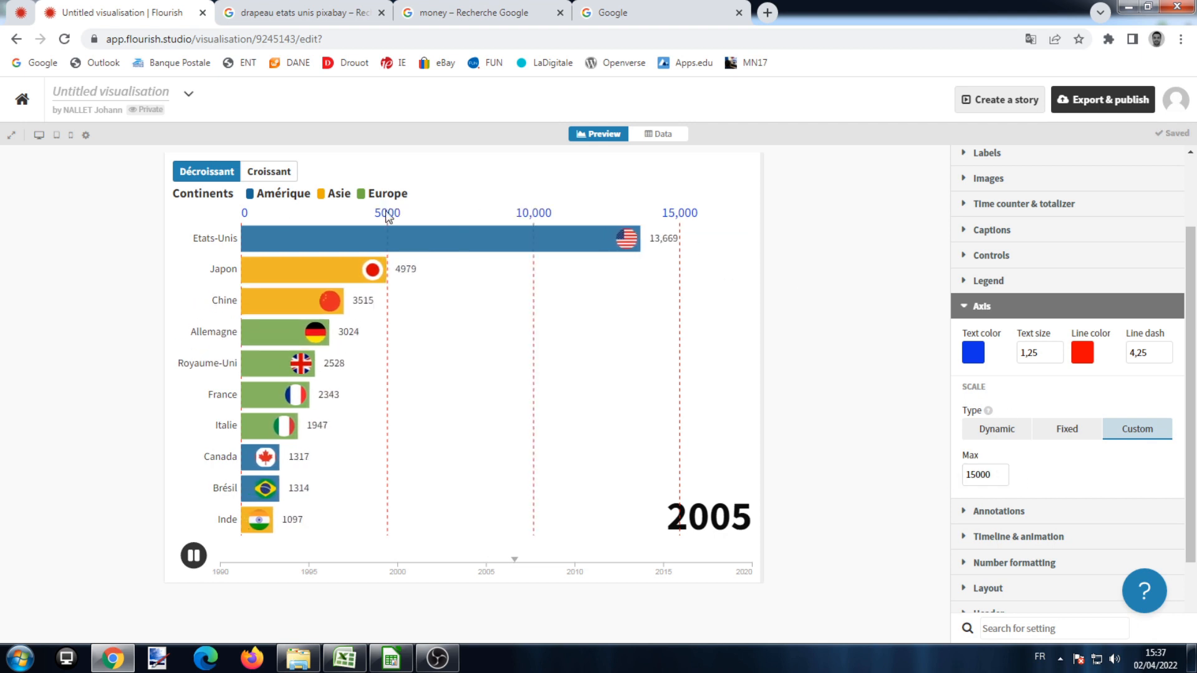
{"action": "left_click", "coordinate": [1058, 435]}
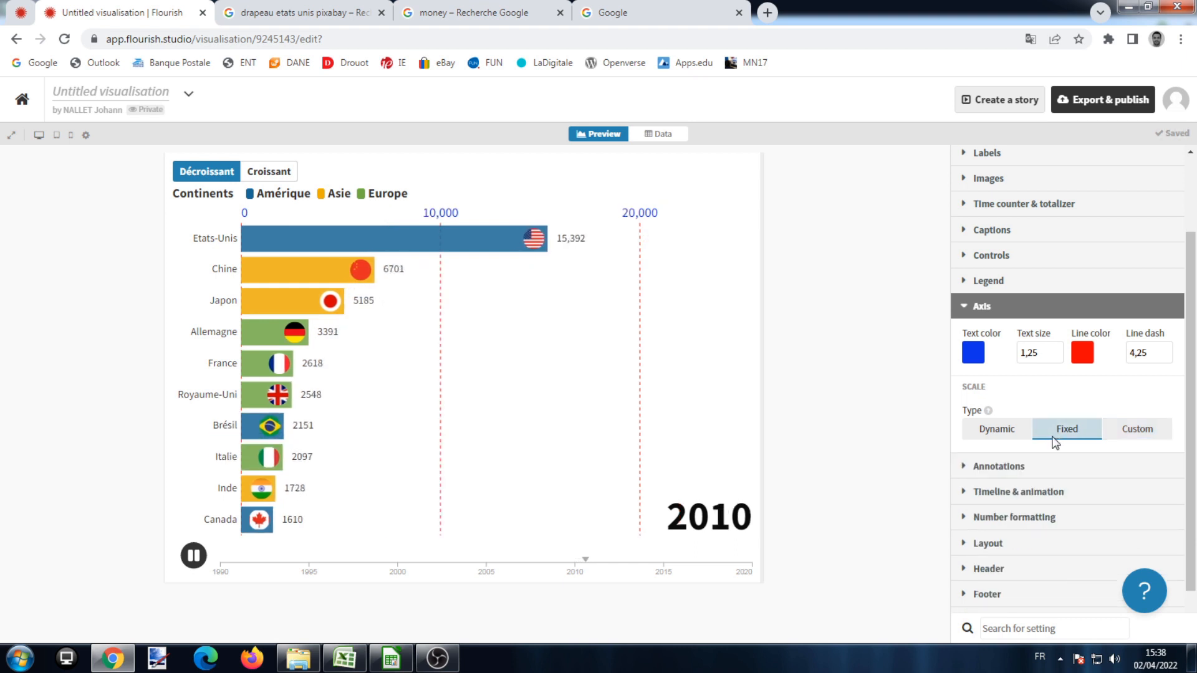
Disable the timeline in the timeline and animation settings and enable it again
{"action": "scroll", "coordinate": [1056, 442], "scroll_direction": "down", "scroll_amount": 1}
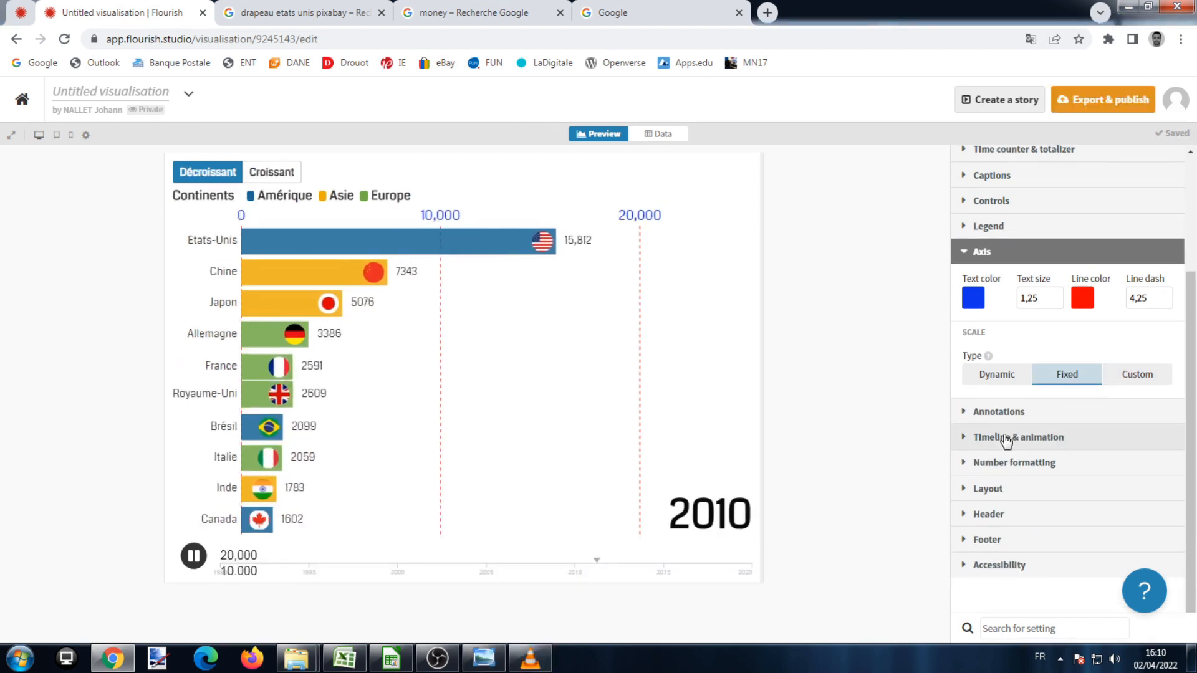
{"action": "left_click", "coordinate": [1019, 438]}
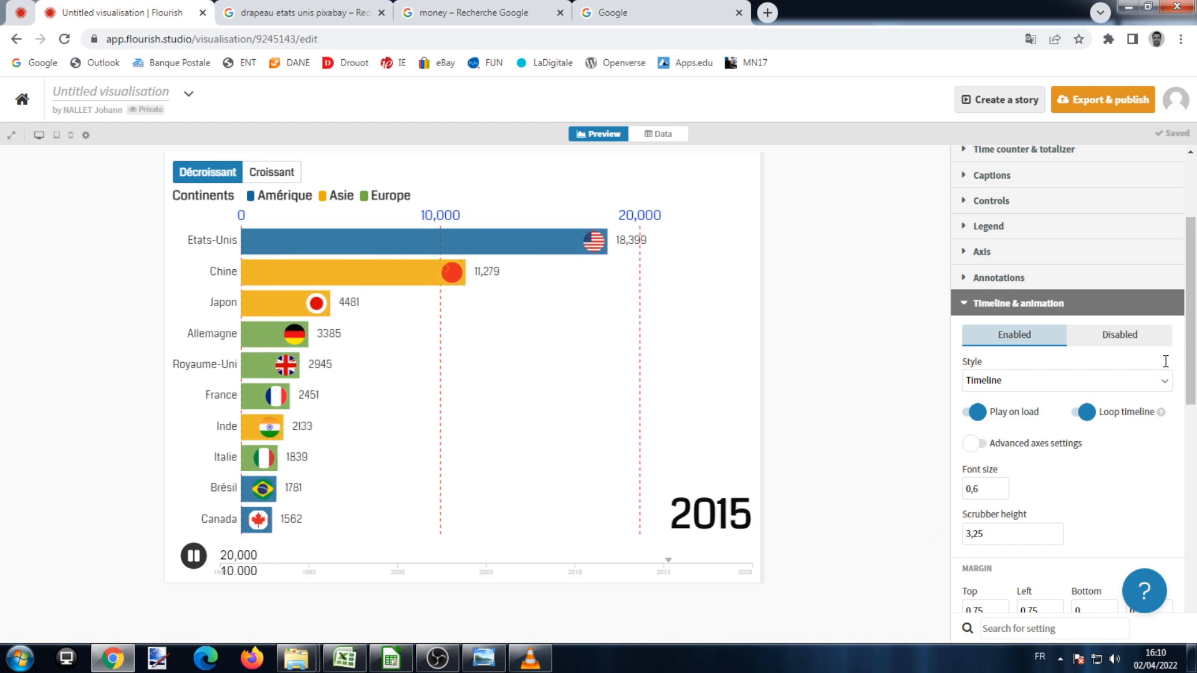
{"action": "left_click", "coordinate": [1124, 335]}
{"action": "left_click", "coordinate": [1022, 340]}
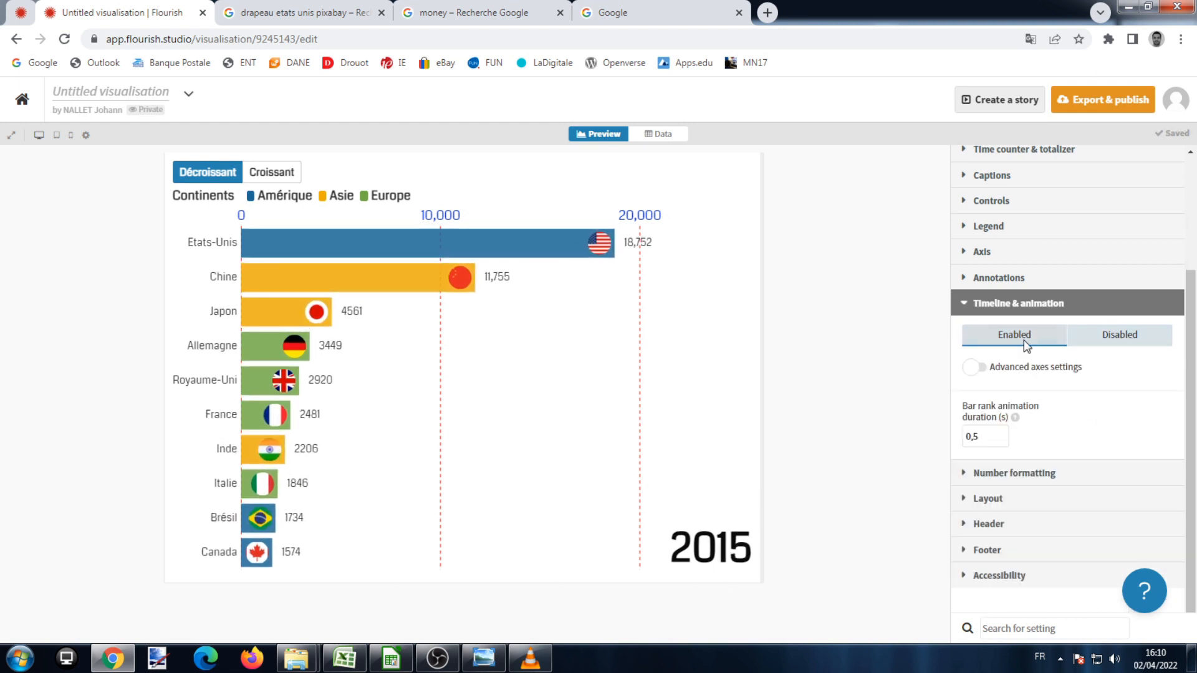
Turn off the timeline's Play on load option and turn on its advanced axes settings
{"action": "scroll", "coordinate": [984, 399], "scroll_direction": "down", "scroll_amount": 2}
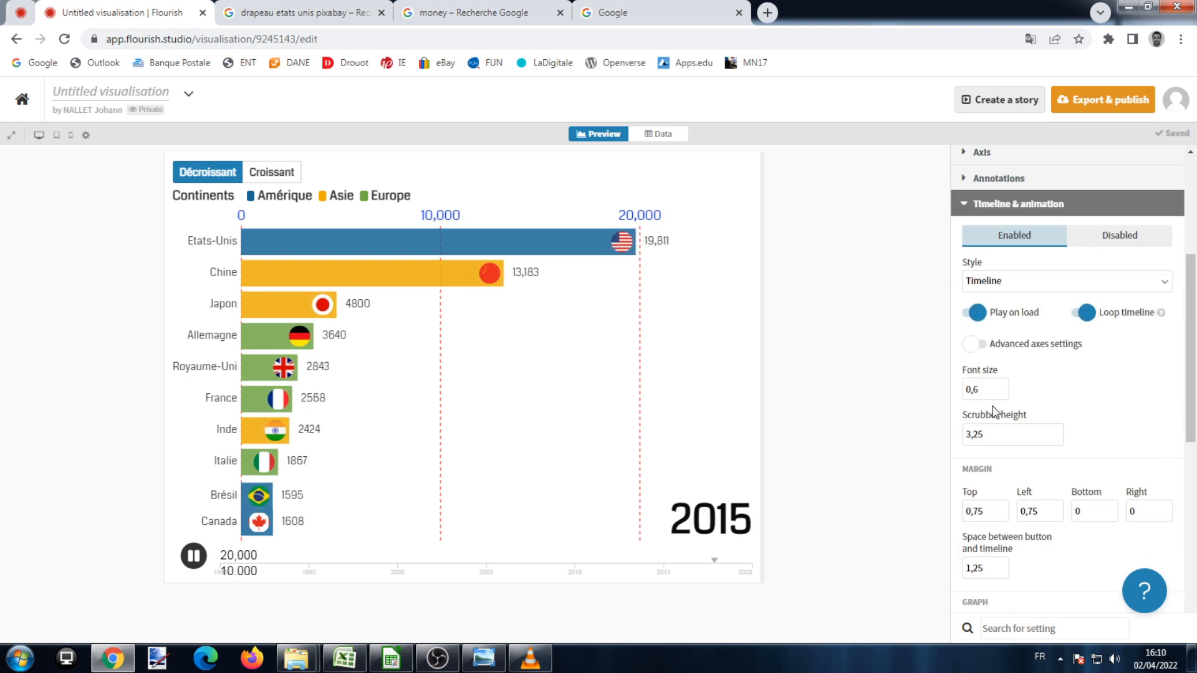
{"action": "left_click", "coordinate": [977, 313]}
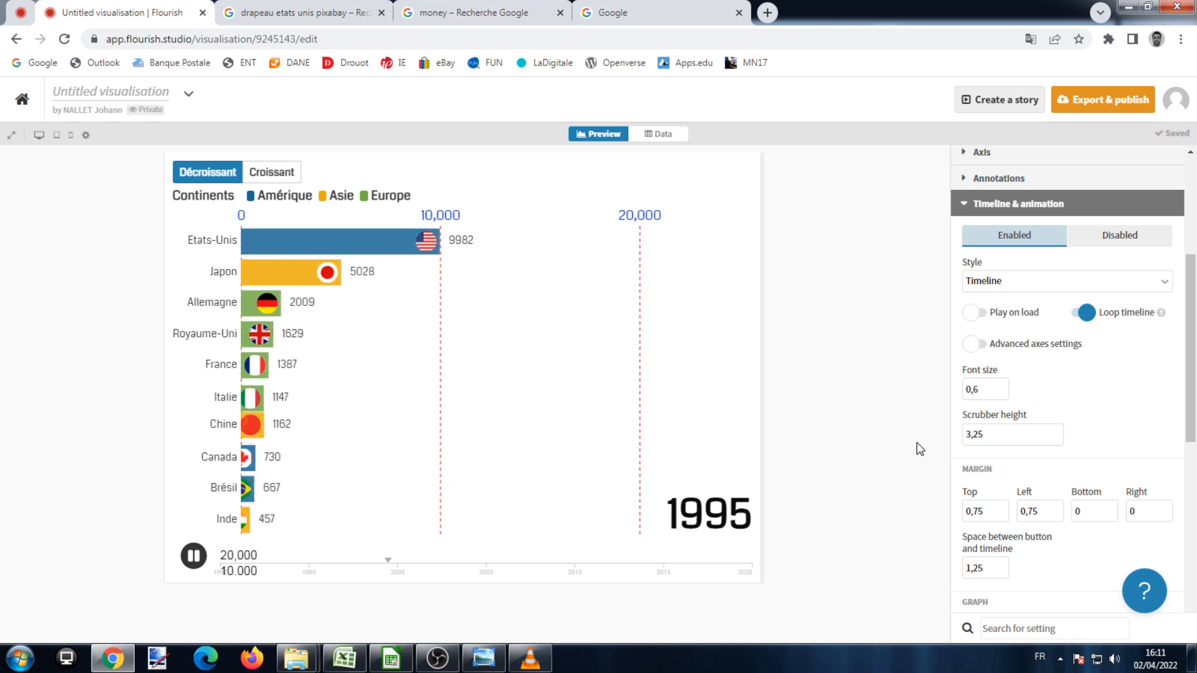
{"action": "left_click", "coordinate": [978, 349]}
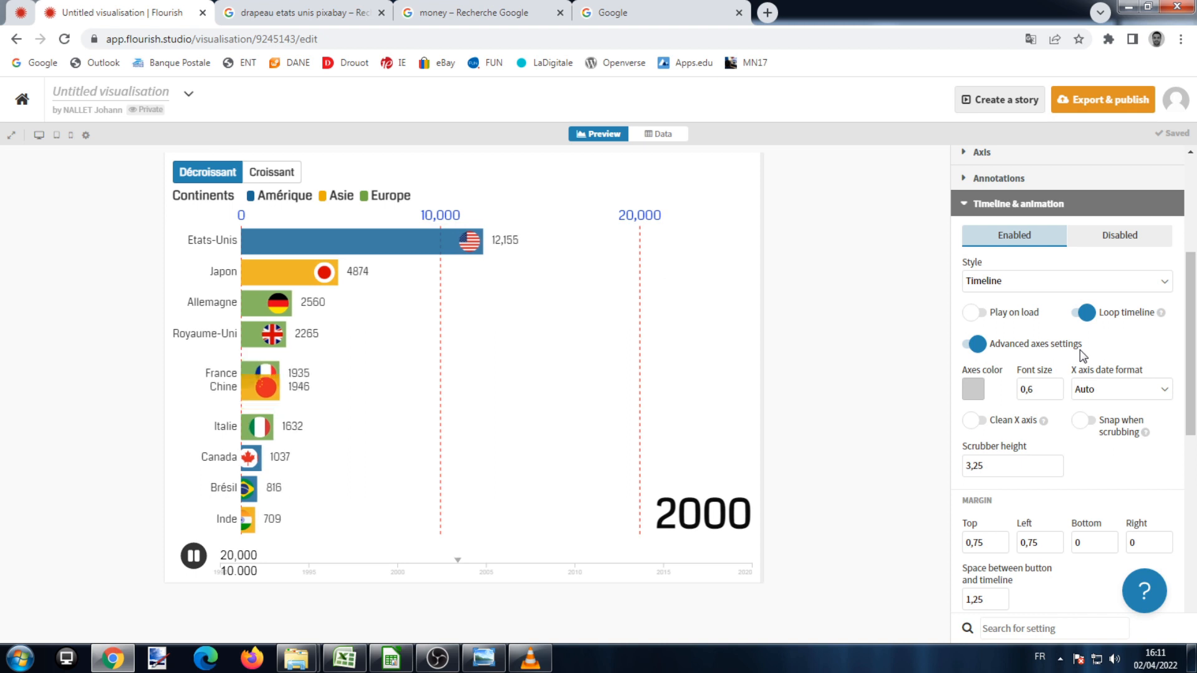
Increase the timeline axis font size to 1.15
{"action": "double_click", "coordinate": [1059, 387]}
{"action": "left_click", "coordinate": [1060, 387]}
{"action": "left_click", "coordinate": [1060, 386]}
{"action": "left_click", "coordinate": [1060, 387]}
{"action": "left_click", "coordinate": [1060, 386]}
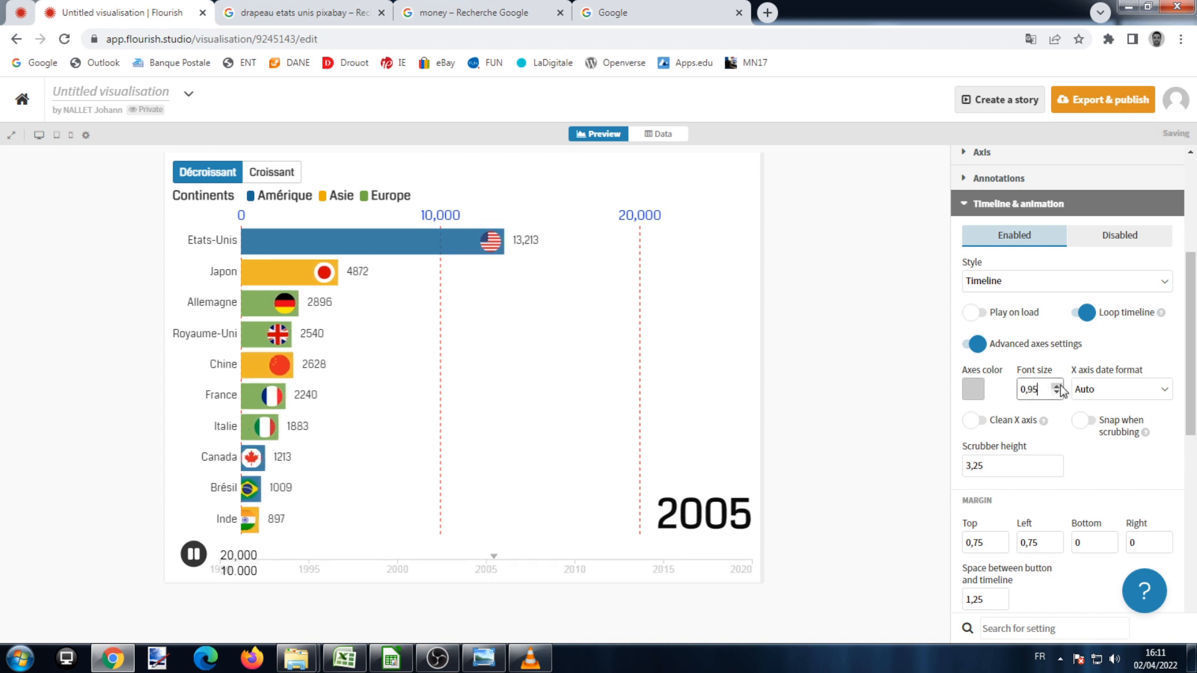
{"action": "left_click", "coordinate": [1060, 387]}
{"action": "left_click", "coordinate": [1060, 387]}
{"action": "left_click", "coordinate": [1060, 386]}
{"action": "left_click", "coordinate": [1060, 387]}
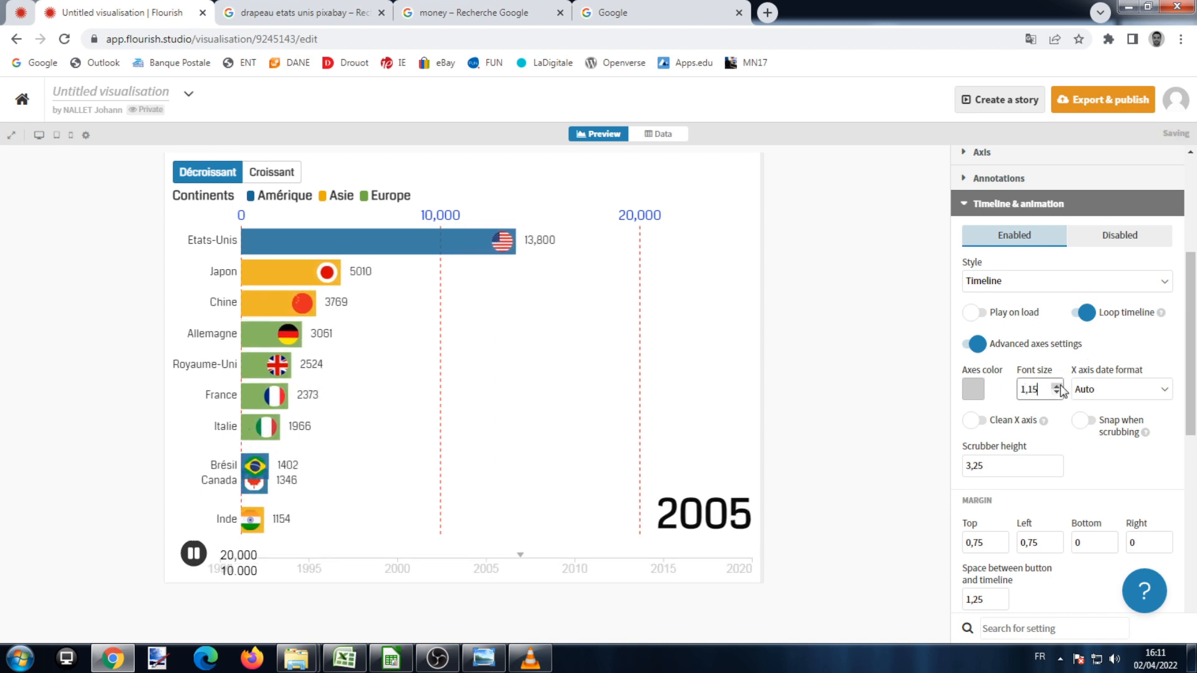
Change the timeline axes color to black (RGB 0, 0, 0)
{"action": "left_click", "coordinate": [974, 392]}
{"action": "left_click_drag", "start_coordinate": [830, 112], "coordinate": [835, 202]}
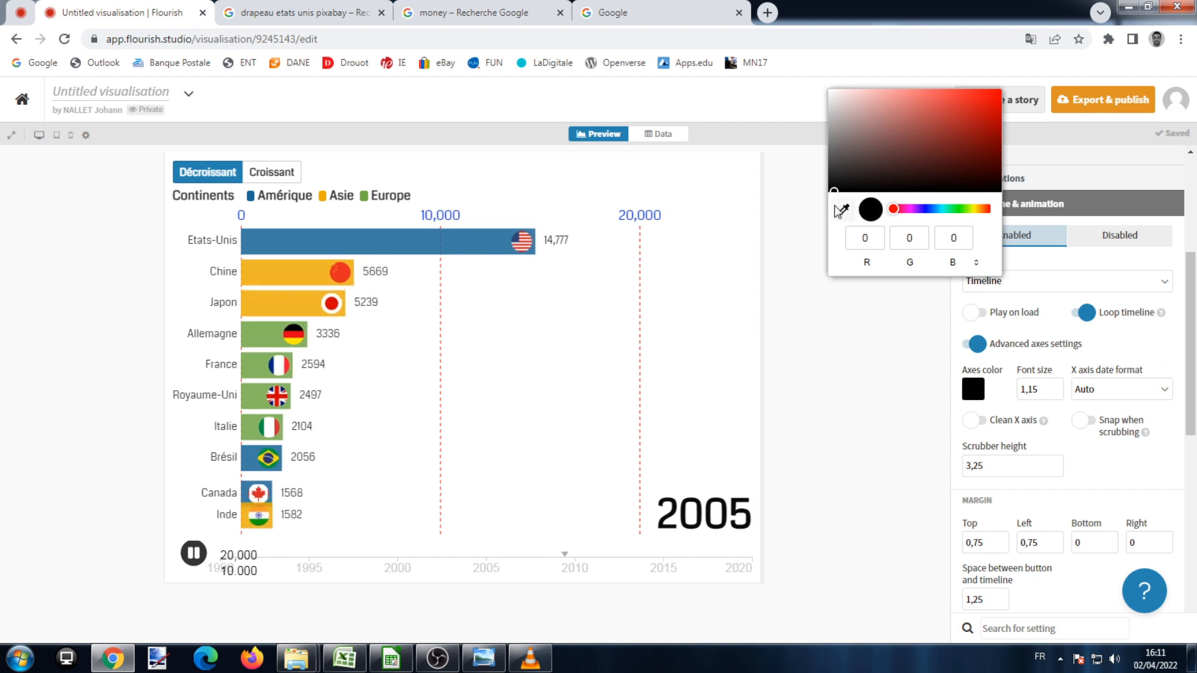
{"action": "left_click", "coordinate": [841, 363]}
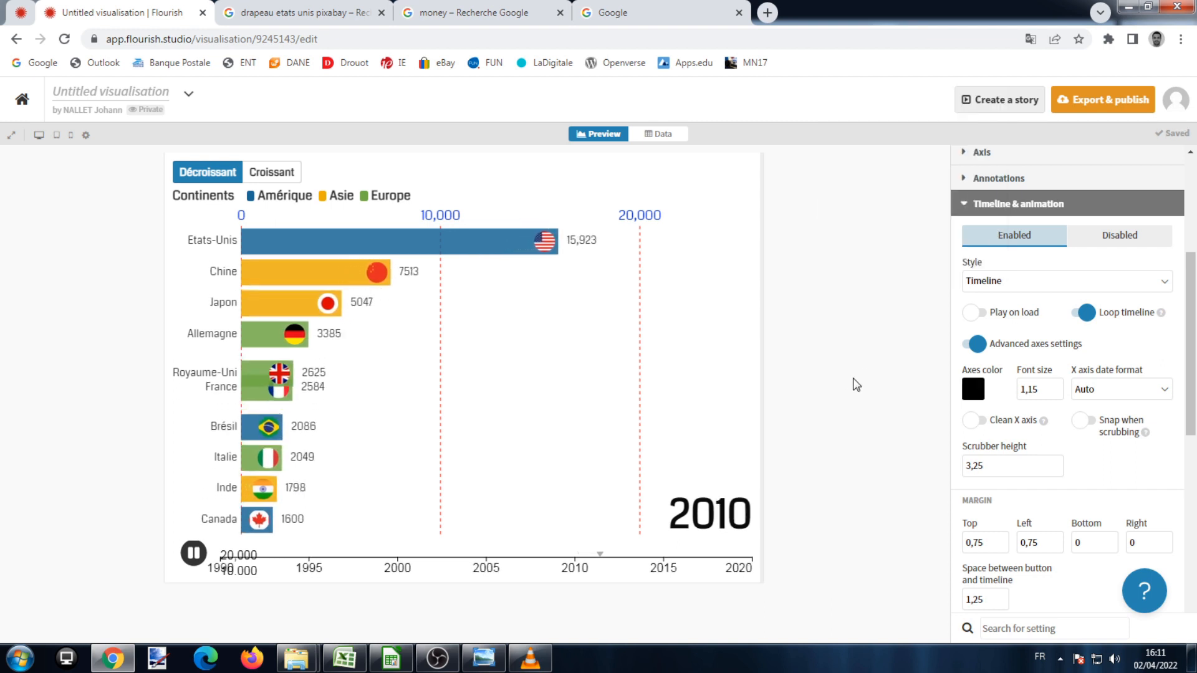
Show the timeline graph and hide it again
{"action": "scroll", "coordinate": [1045, 374], "scroll_direction": "down", "scroll_amount": 3}
{"action": "scroll", "coordinate": [1046, 374], "scroll_direction": "down", "scroll_amount": 2}
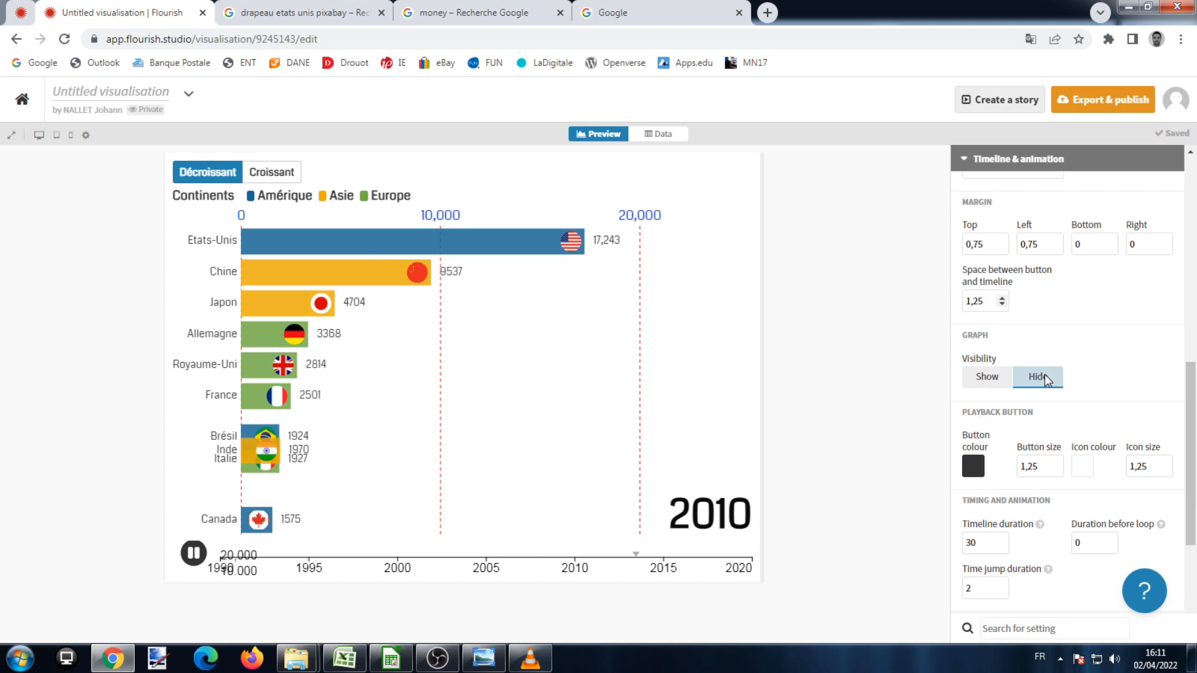
{"action": "left_click", "coordinate": [996, 385]}
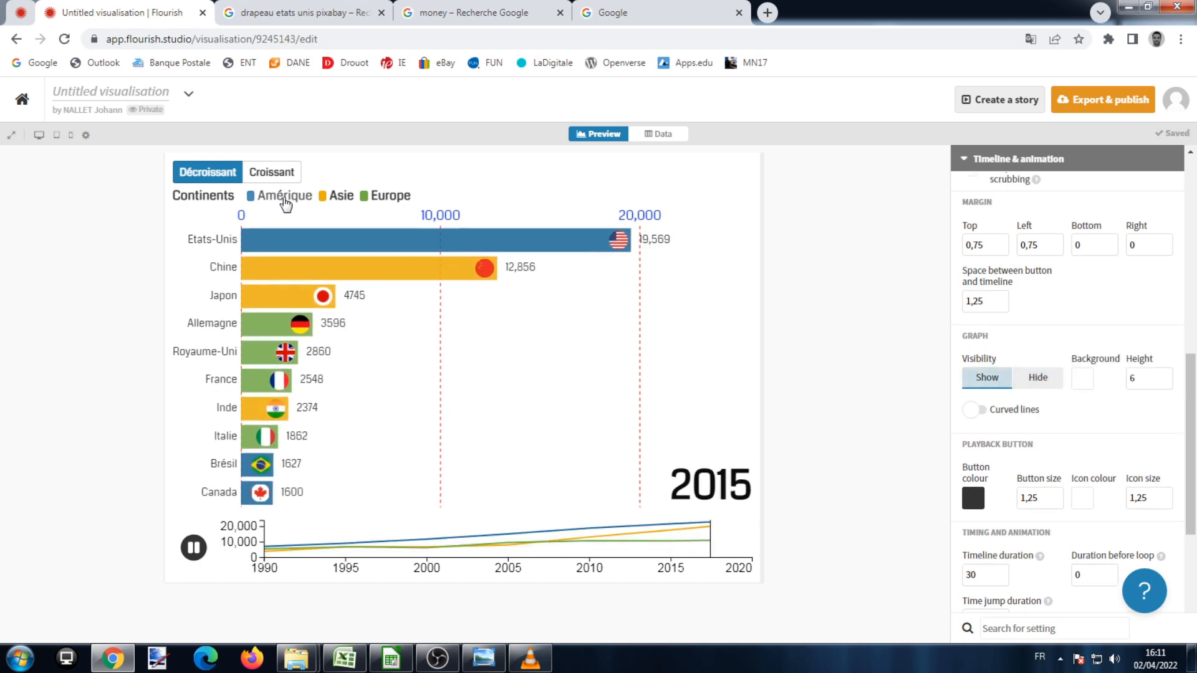
{"action": "left_click", "coordinate": [1032, 394]}
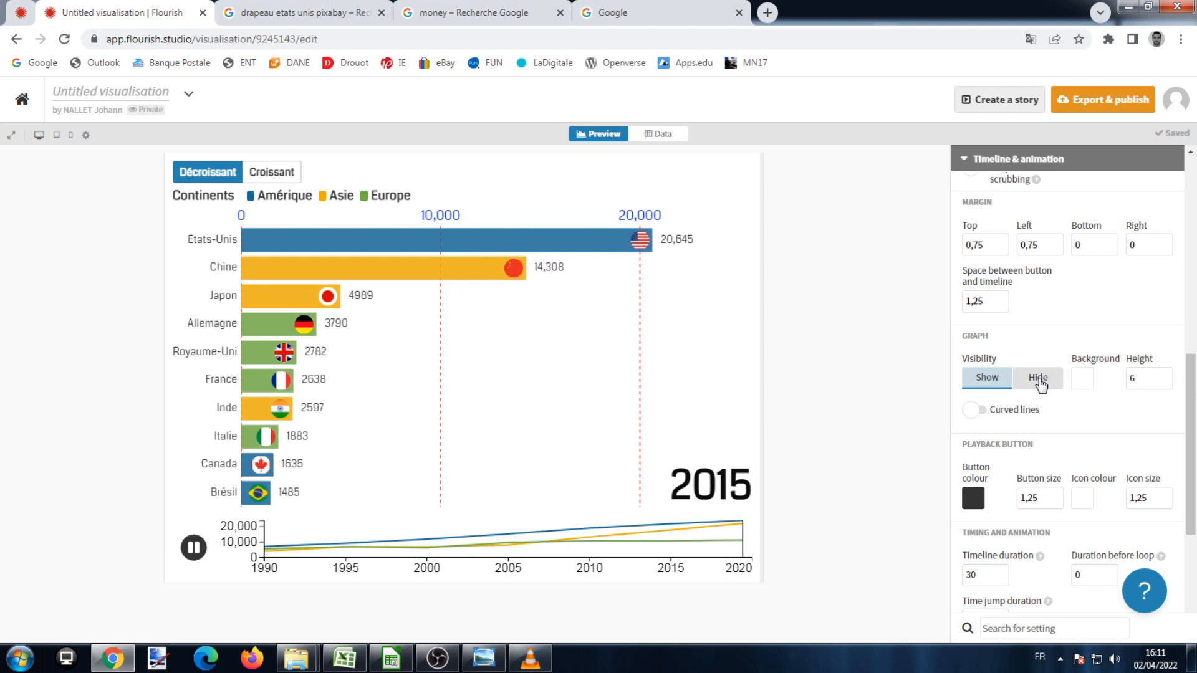
Try timeline durations of 10 and 40, and restore the duration to 30
{"action": "scroll", "coordinate": [1046, 388], "scroll_direction": "down", "scroll_amount": 4}
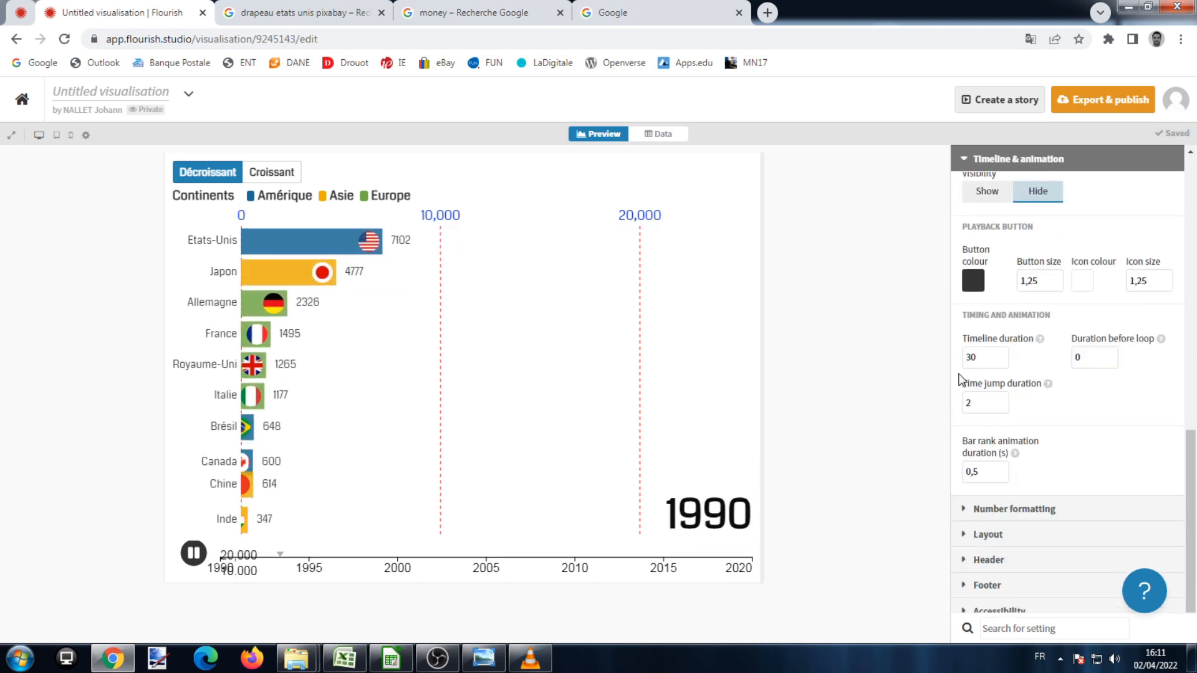
{"action": "type", "text": "10"}
{"action": "left_click", "coordinate": [829, 391]}
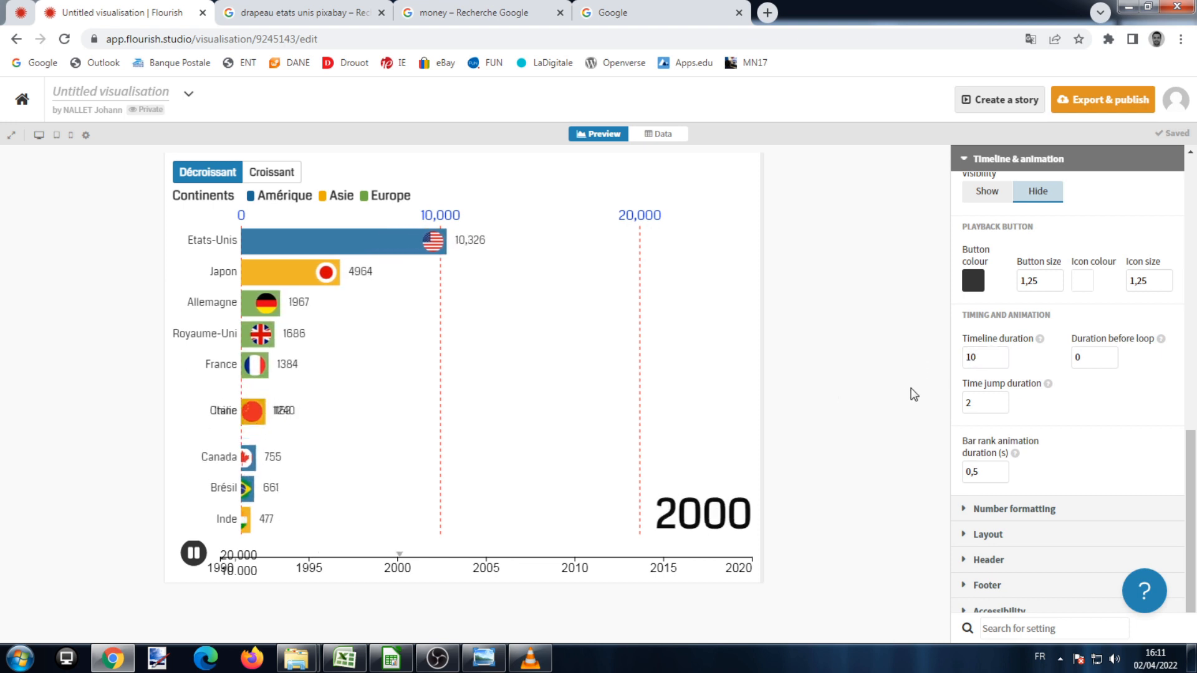
{"action": "type", "text": "40"}
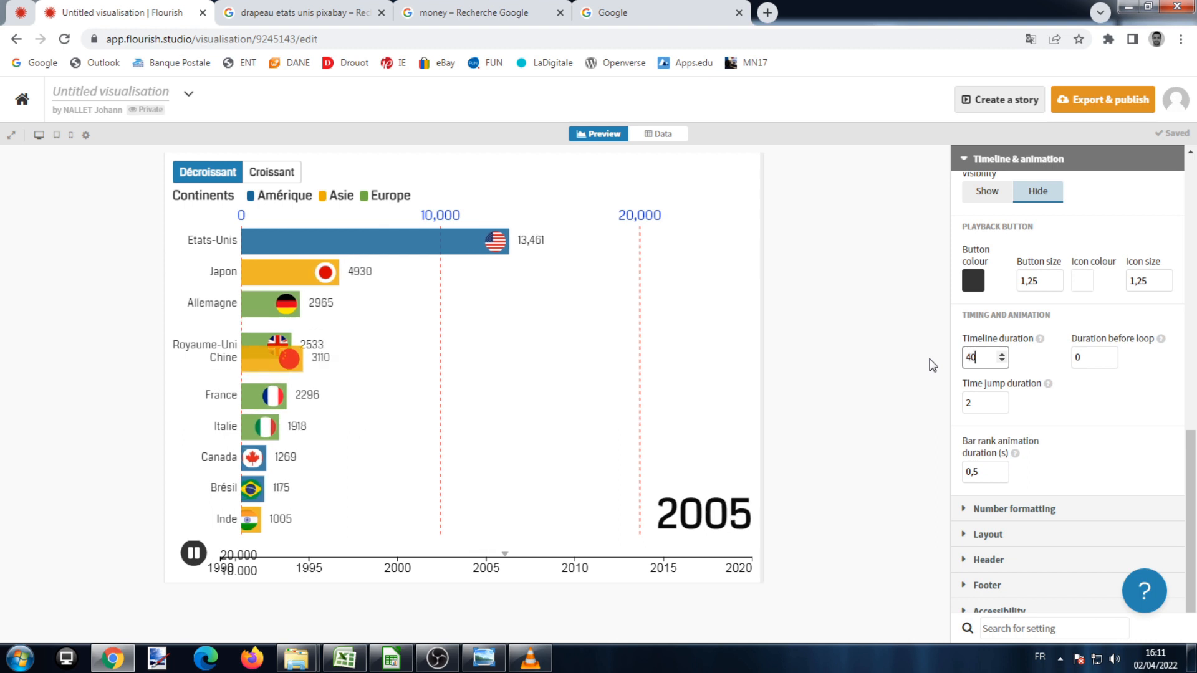
{"action": "left_click", "coordinate": [928, 366]}
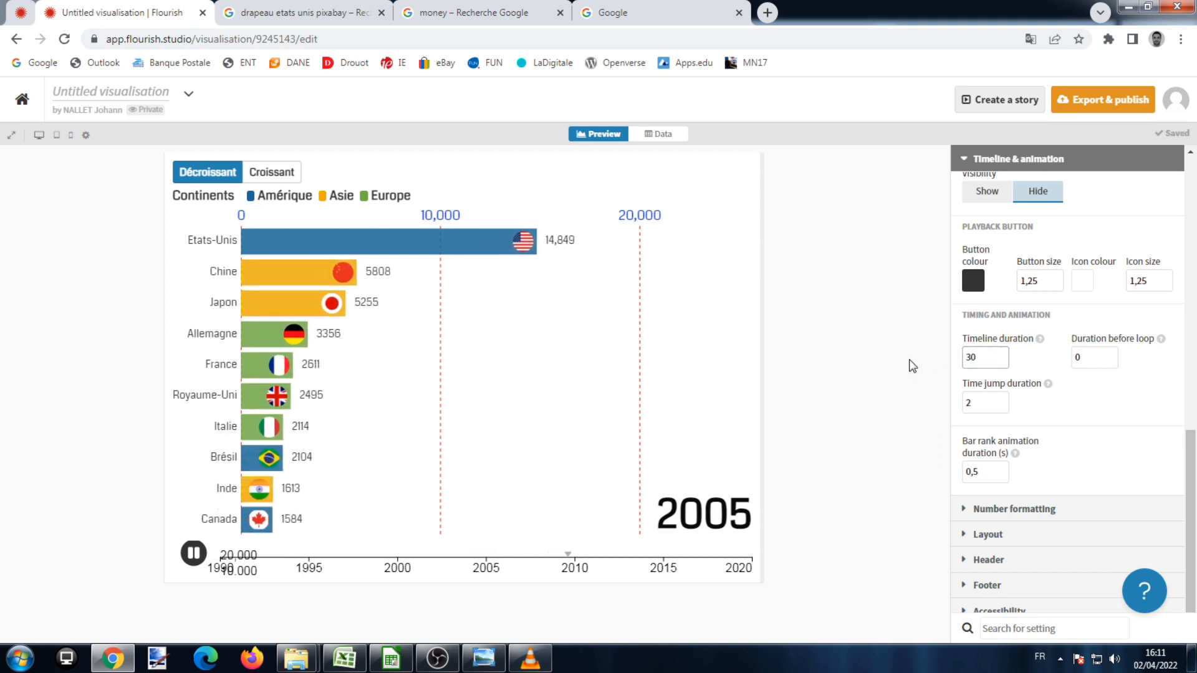
Set the timeline's duration before loop to 2
{"action": "scroll", "coordinate": [1079, 324], "scroll_direction": "up", "scroll_amount": 6}
{"action": "scroll", "coordinate": [1084, 293], "scroll_direction": "up", "scroll_amount": 1}
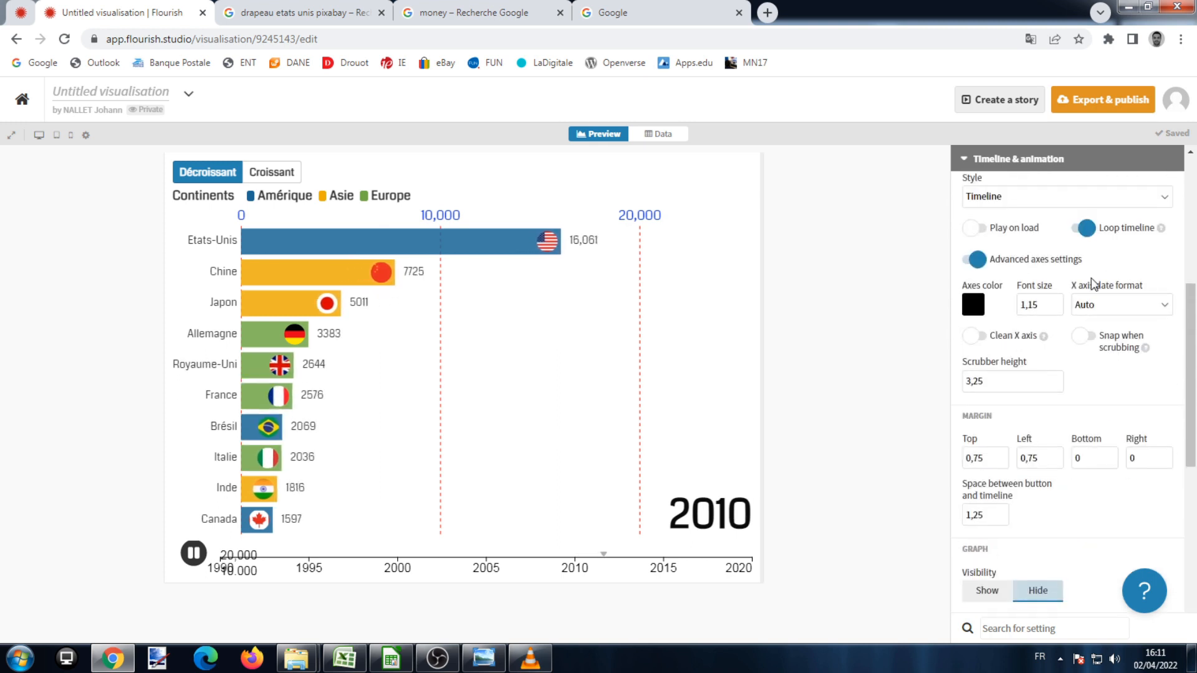
{"action": "scroll", "coordinate": [1060, 269], "scroll_direction": "down", "scroll_amount": 3}
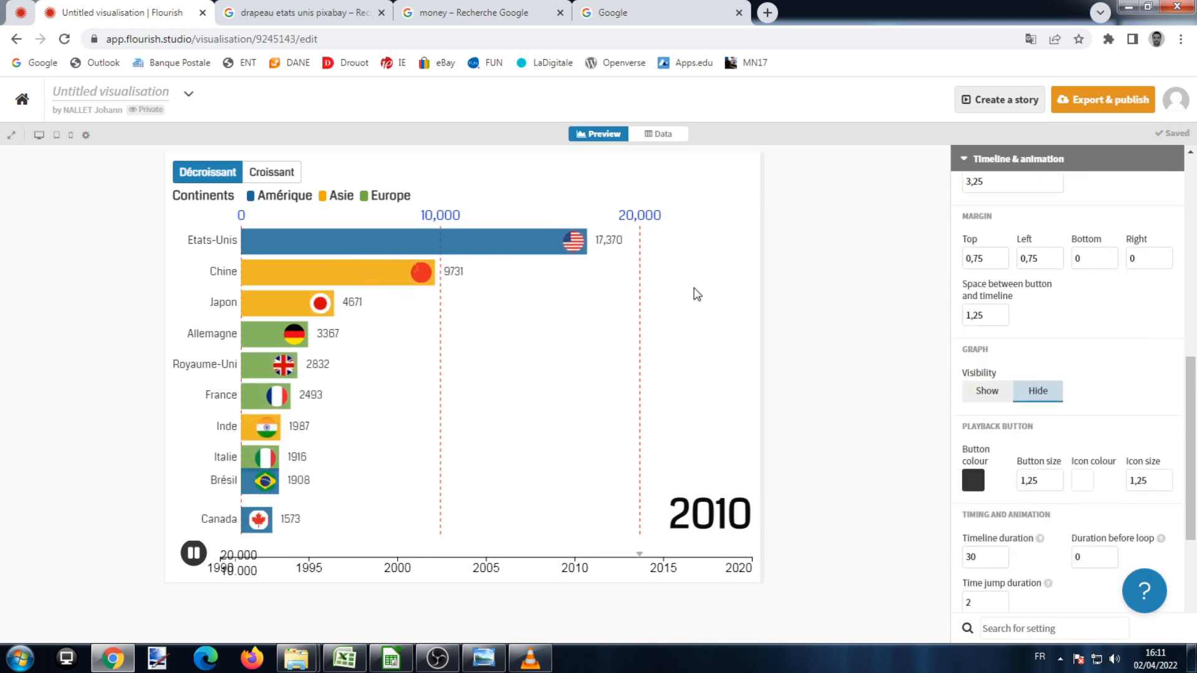
{"action": "scroll", "coordinate": [1100, 374], "scroll_direction": "down", "scroll_amount": 1}
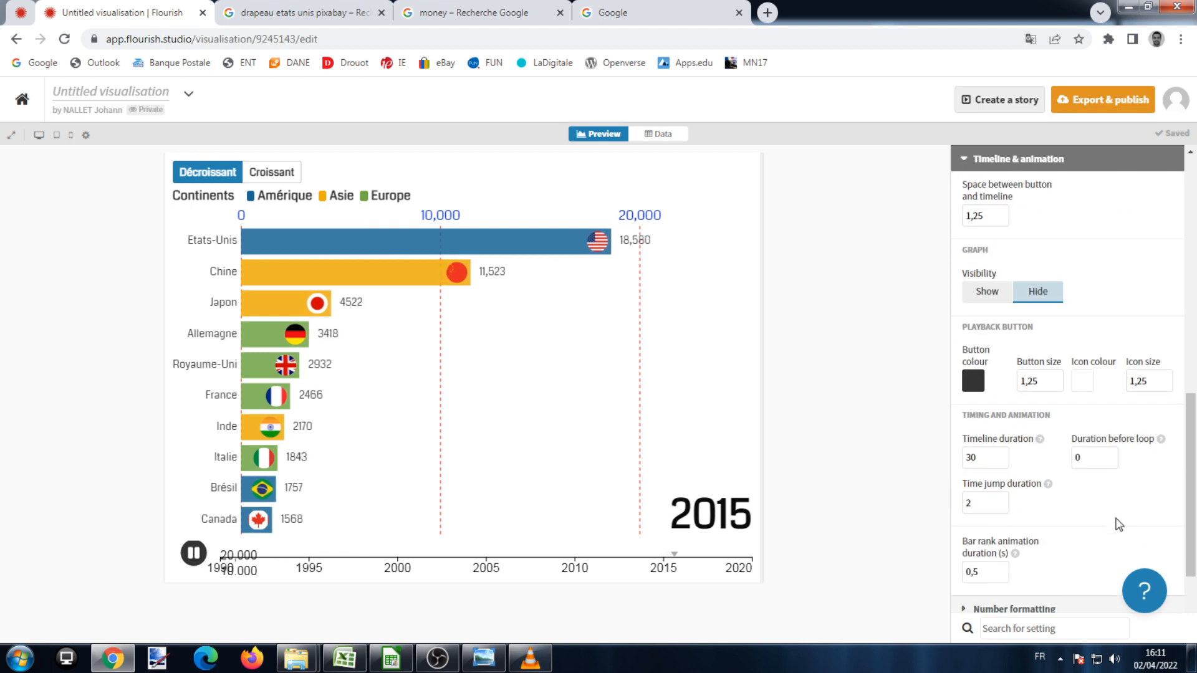
{"action": "scroll", "coordinate": [1116, 522], "scroll_direction": "down", "scroll_amount": 2}
{"action": "left_click_drag", "start_coordinate": [1087, 360], "coordinate": [1048, 370]}
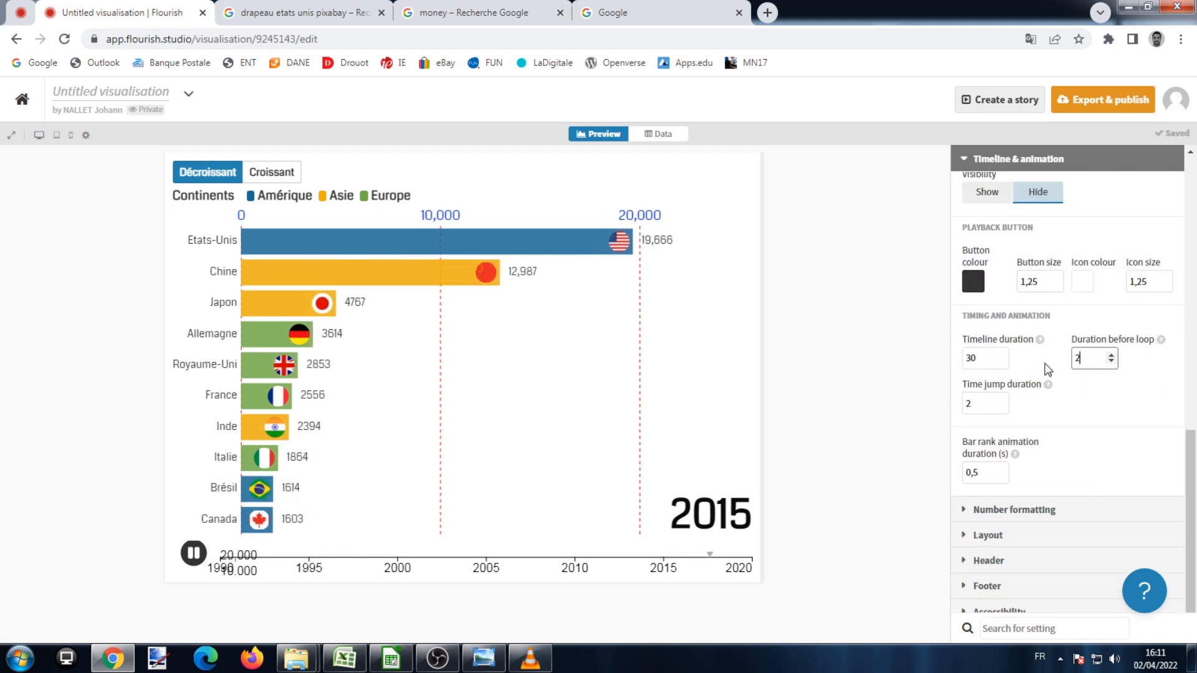
{"action": "left_click", "coordinate": [891, 359]}
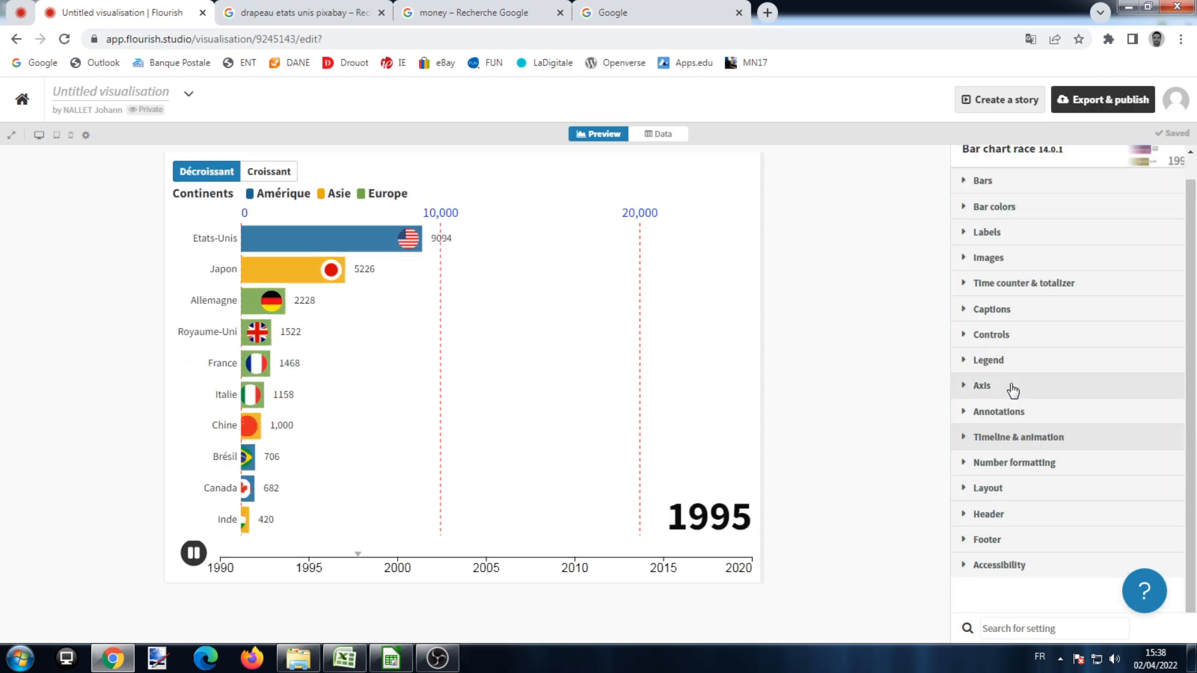
Change the main font in the layout settings to Coda
{"action": "left_click", "coordinate": [999, 491]}
{"action": "scroll", "coordinate": [996, 468], "scroll_direction": "down", "scroll_amount": 3}
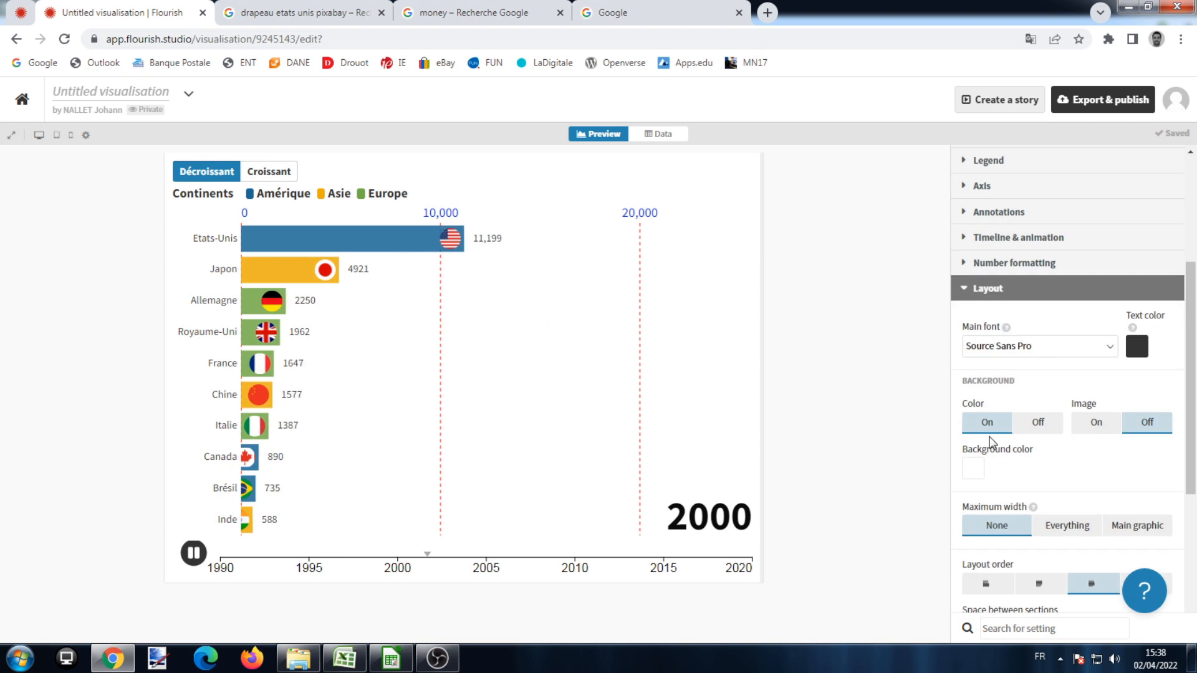
{"action": "left_click", "coordinate": [1100, 345]}
{"action": "left_click", "coordinate": [1018, 499]}
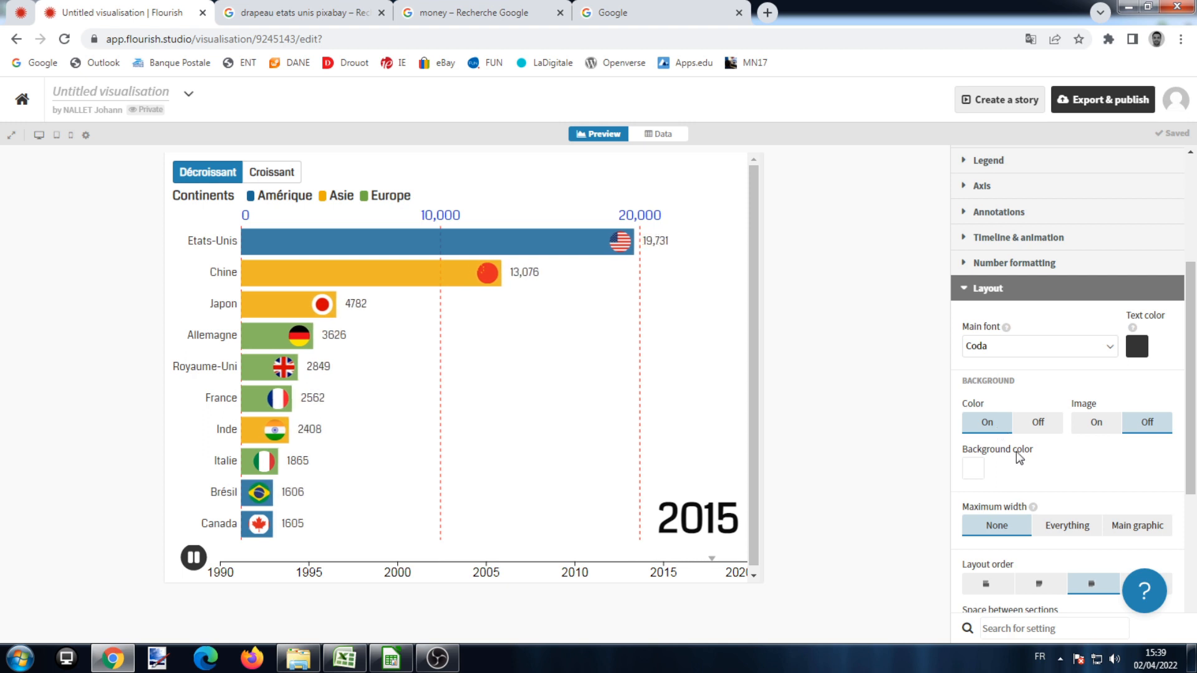
Try a bright red background color for the chart and turn the background color off
{"action": "left_click", "coordinate": [972, 467]}
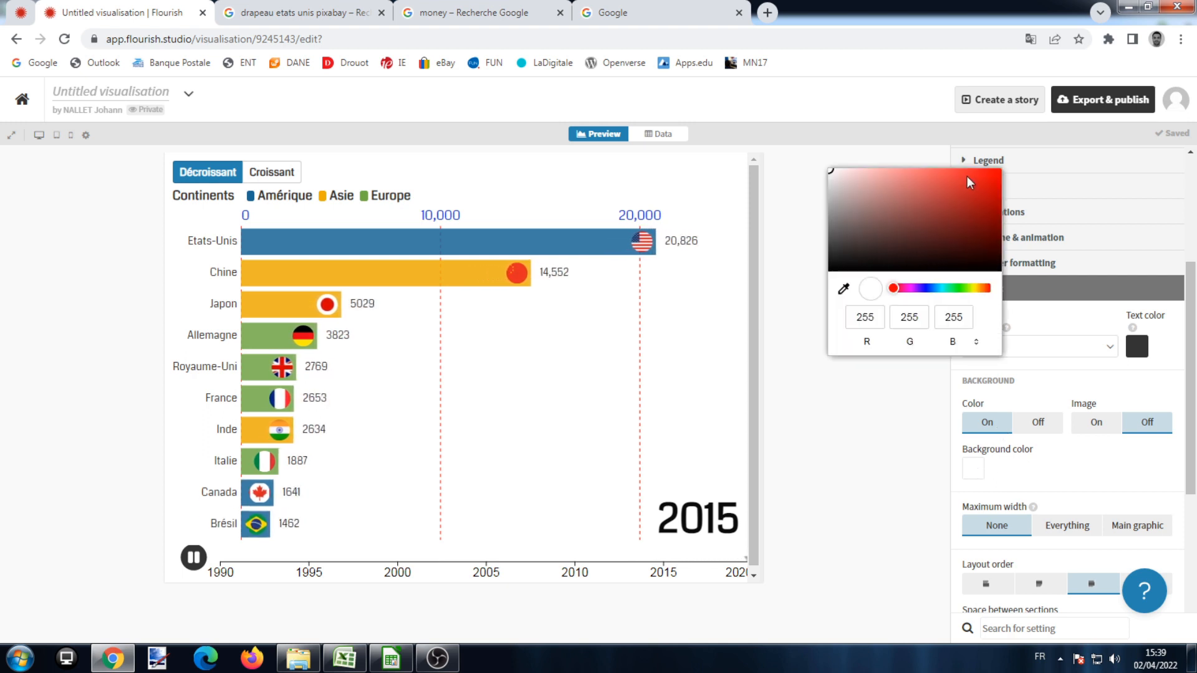
{"action": "left_click", "coordinate": [966, 177]}
{"action": "left_click", "coordinate": [1054, 384]}
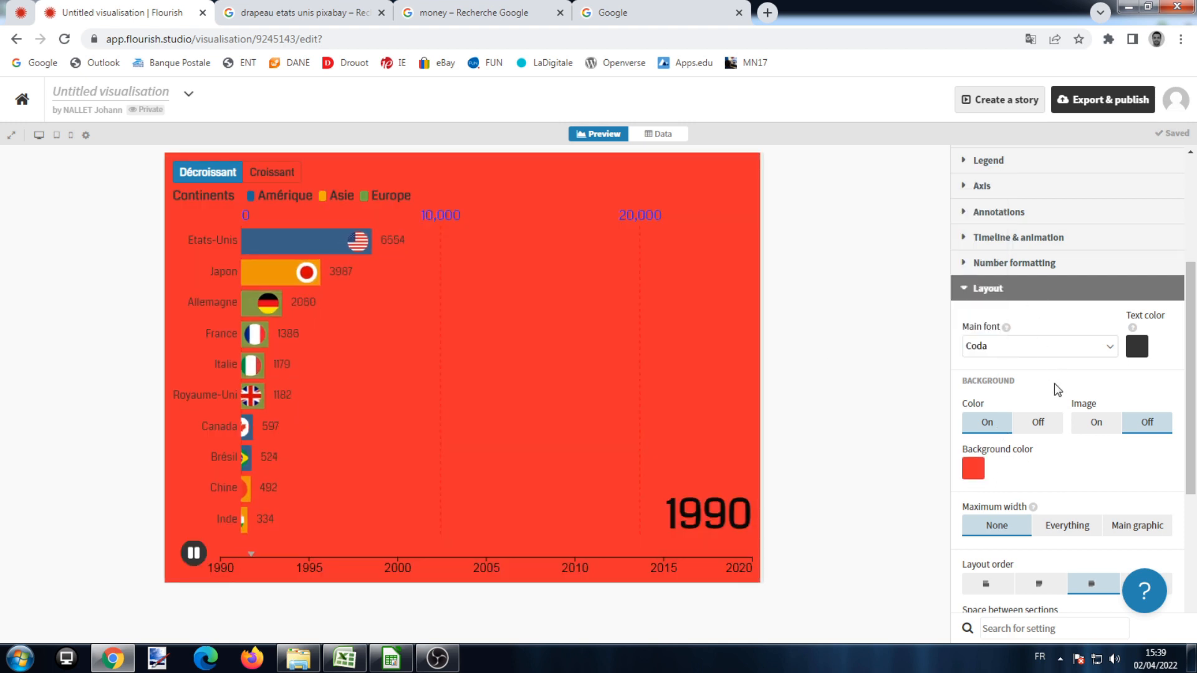
{"action": "left_click", "coordinate": [1039, 423]}
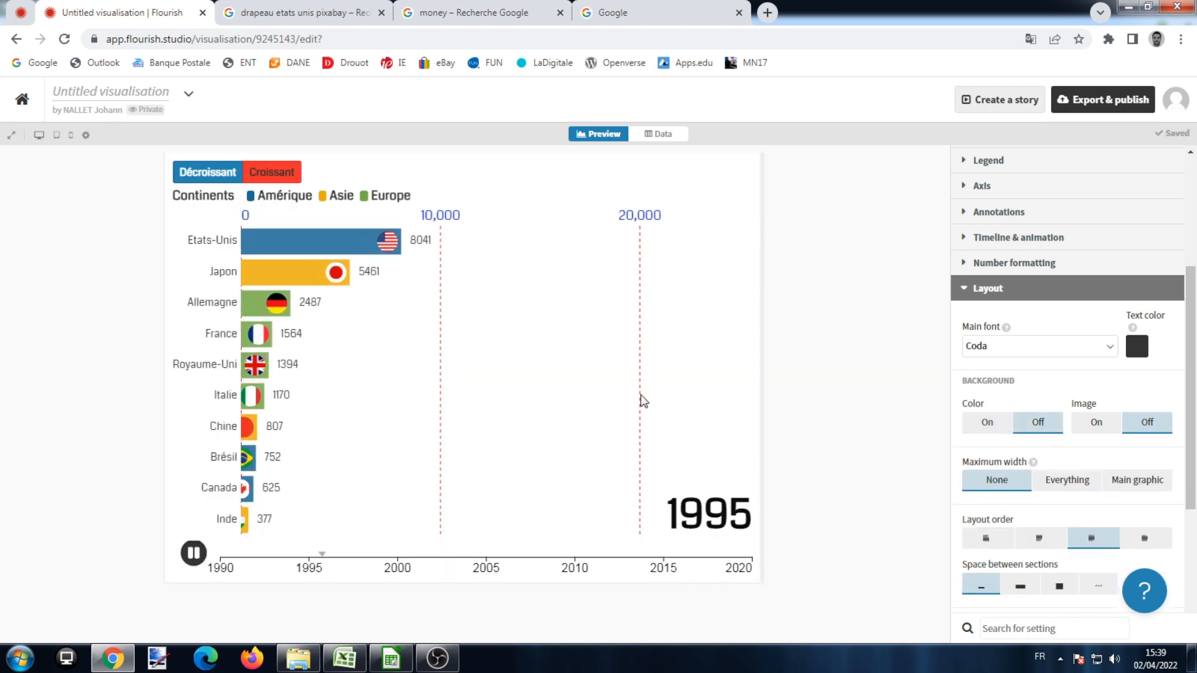
Switch to the Google Images results for money and copy the image address of the coin stacks picture Money-2180330 1920.jpg
{"action": "left_click", "coordinate": [494, 11]}
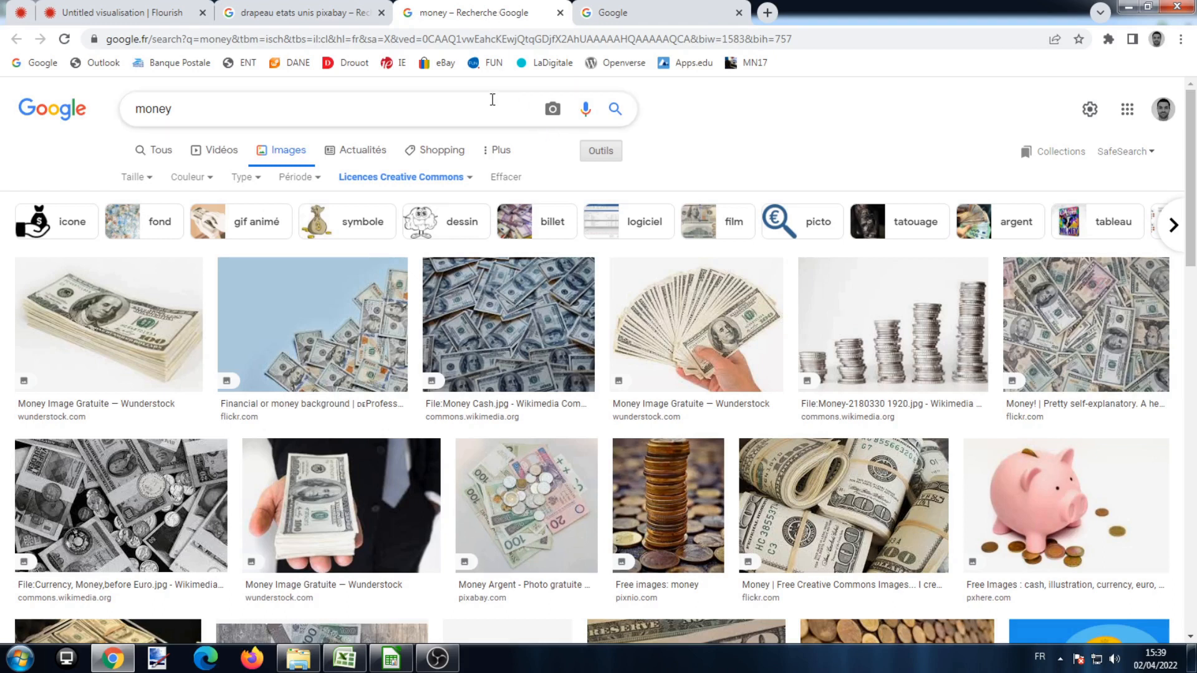
{"action": "left_click", "coordinate": [871, 333]}
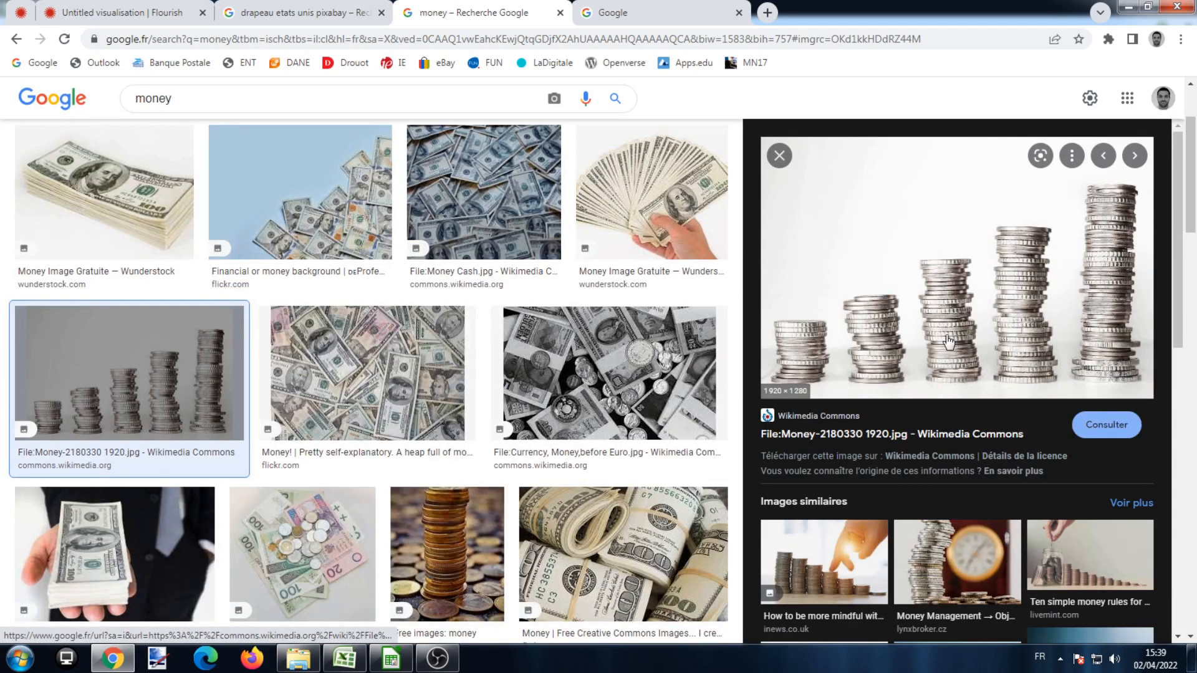
{"action": "right_click", "coordinate": [919, 228]}
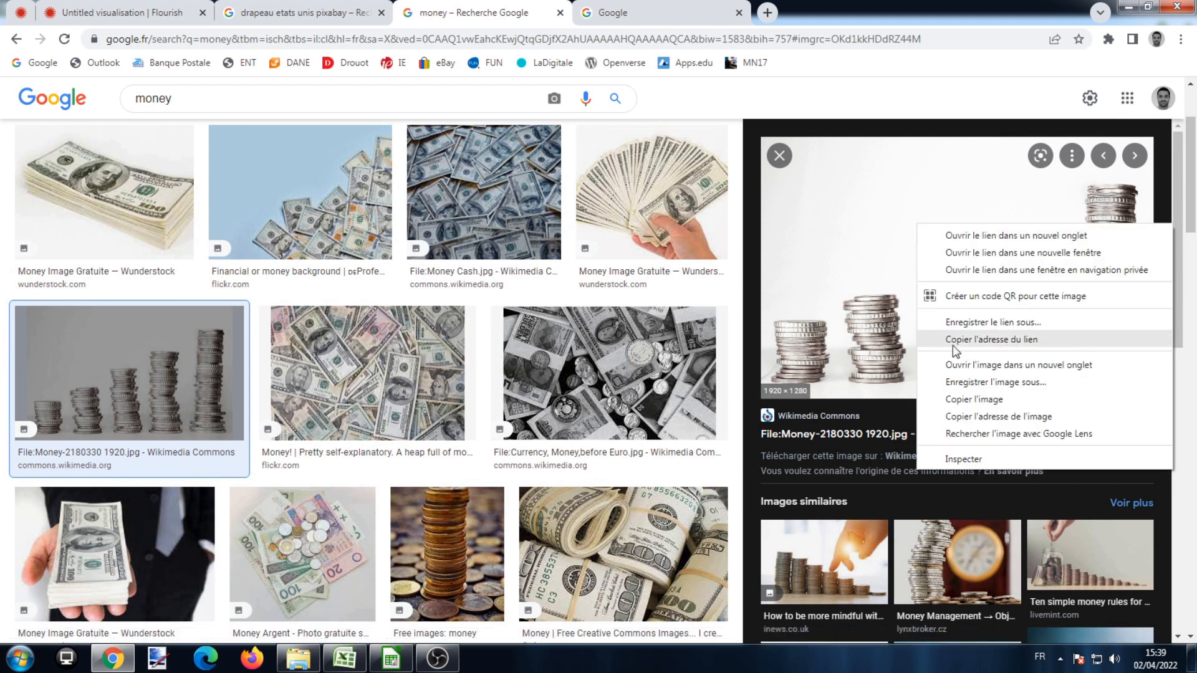
{"action": "left_click", "coordinate": [996, 417]}
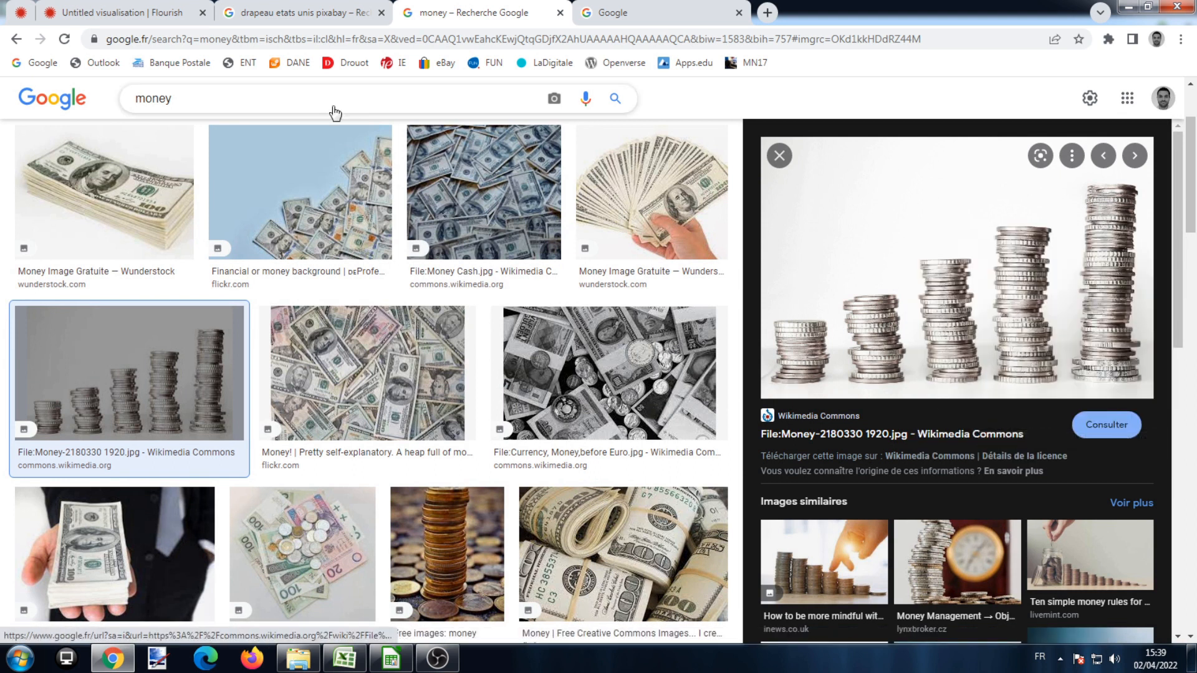
Return to the Flourish editor, enable a background image with the copied image address, and compare it with the published PIB chart
{"action": "left_click", "coordinate": [121, 13]}
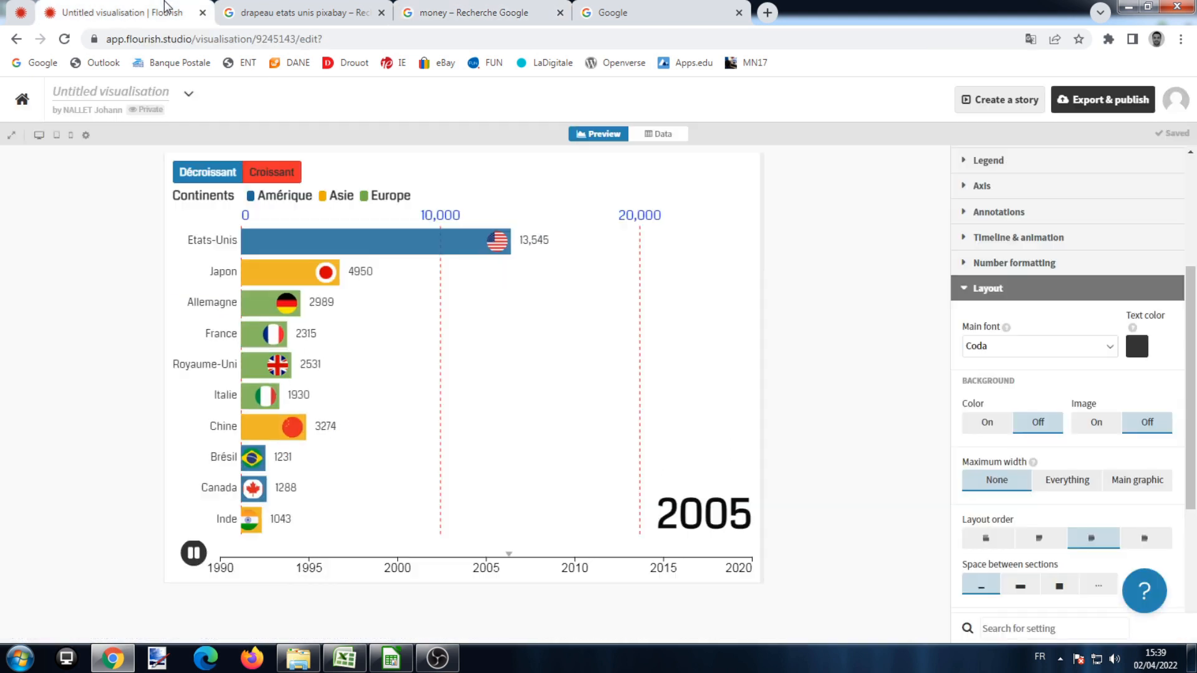
{"action": "left_click", "coordinate": [1096, 424]}
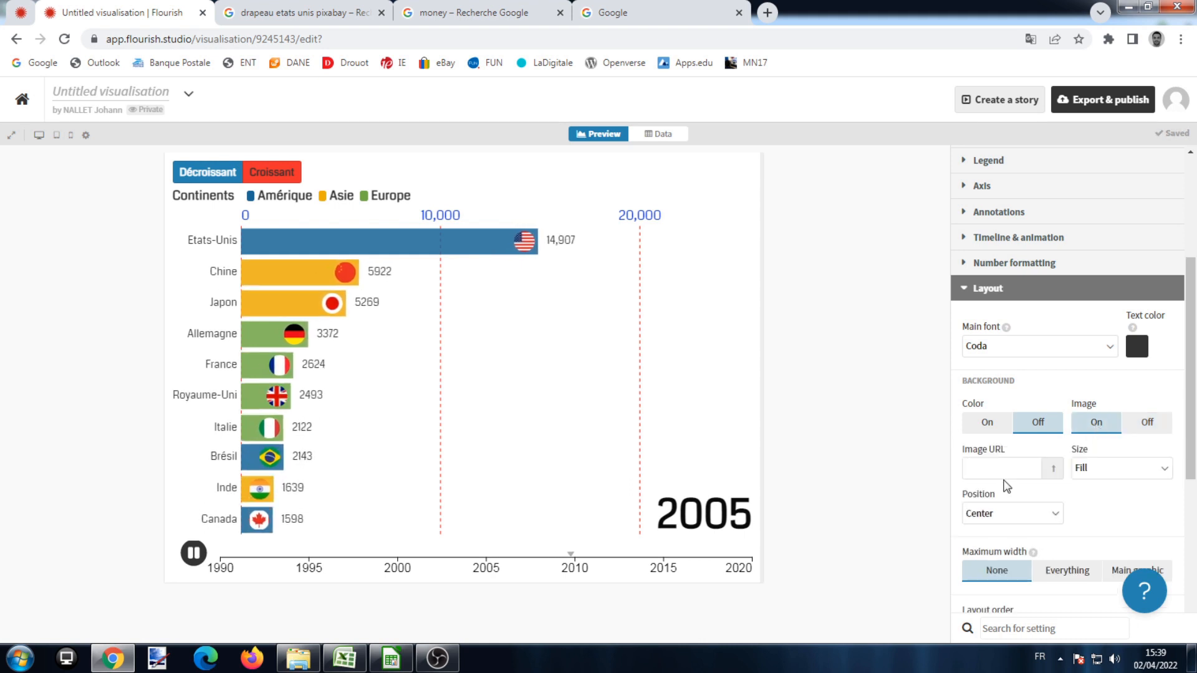
{"action": "right_click", "coordinate": [986, 471]}
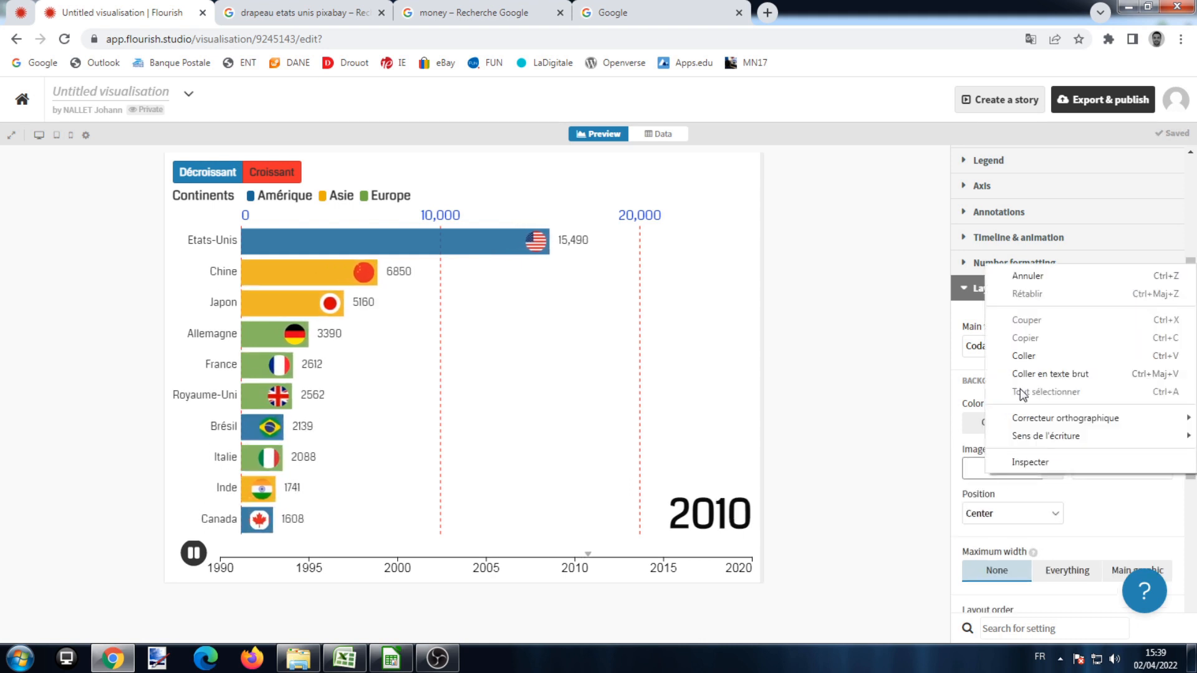
{"action": "left_click", "coordinate": [1025, 357]}
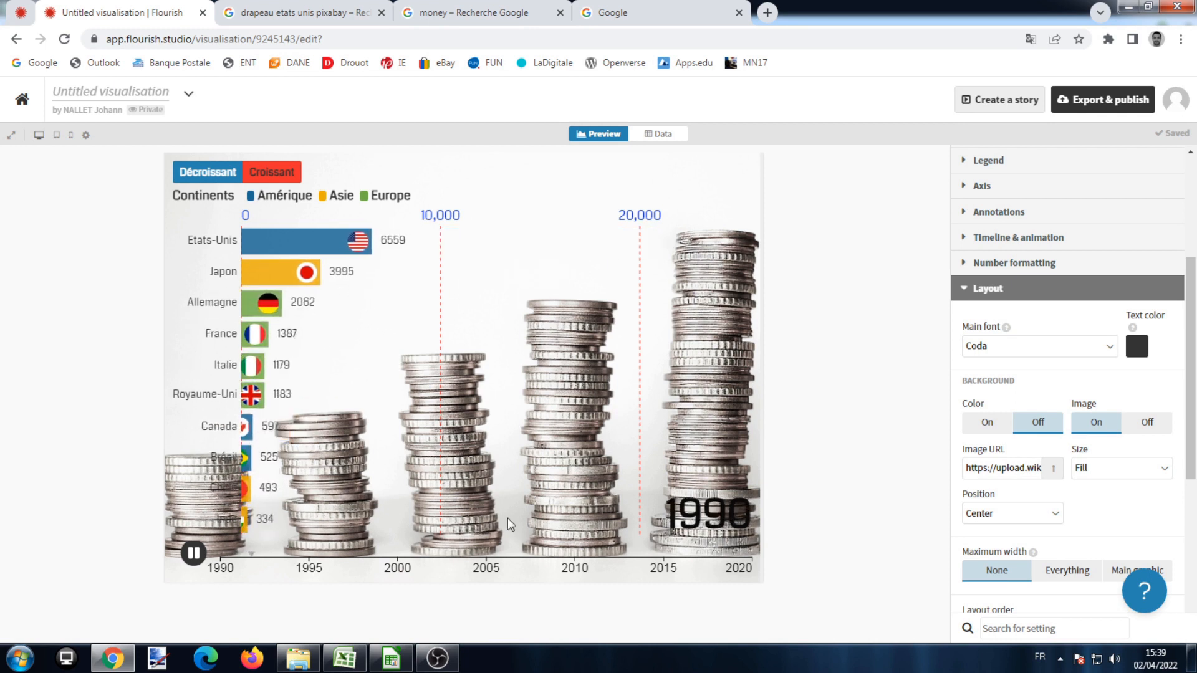
{"action": "left_click", "coordinate": [21, 13]}
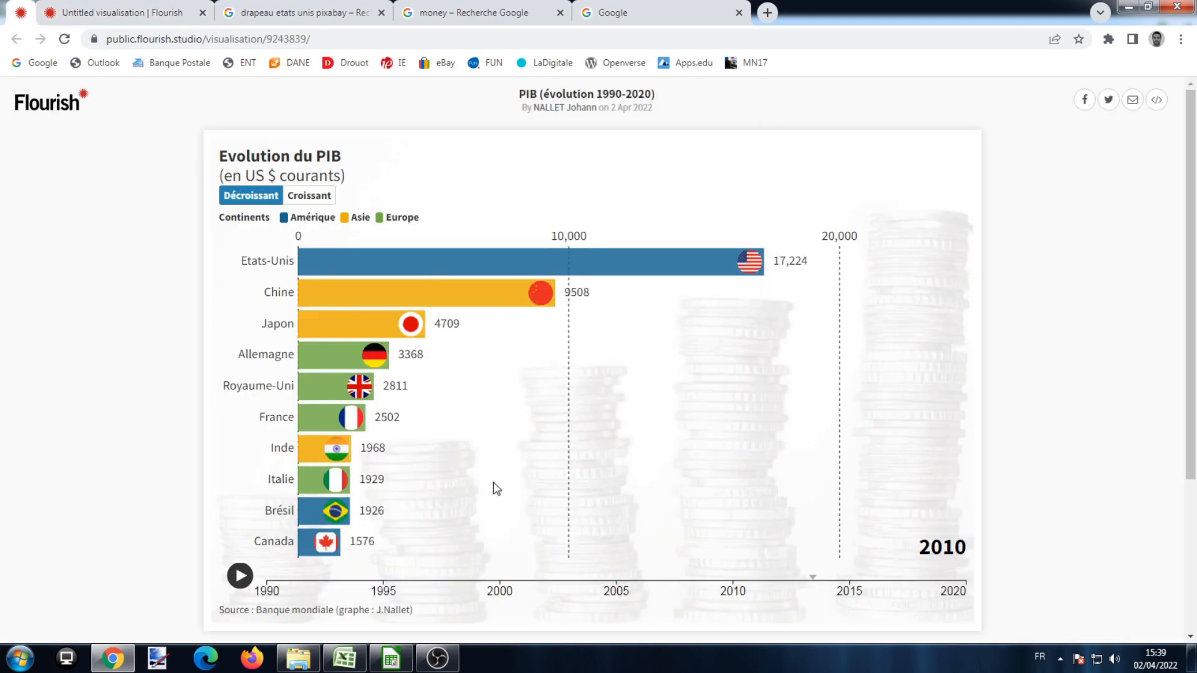
{"action": "left_click", "coordinate": [161, 11]}
Try the different layout order options for the chart and restore the third one
{"action": "scroll", "coordinate": [1024, 361], "scroll_direction": "down", "scroll_amount": 5}
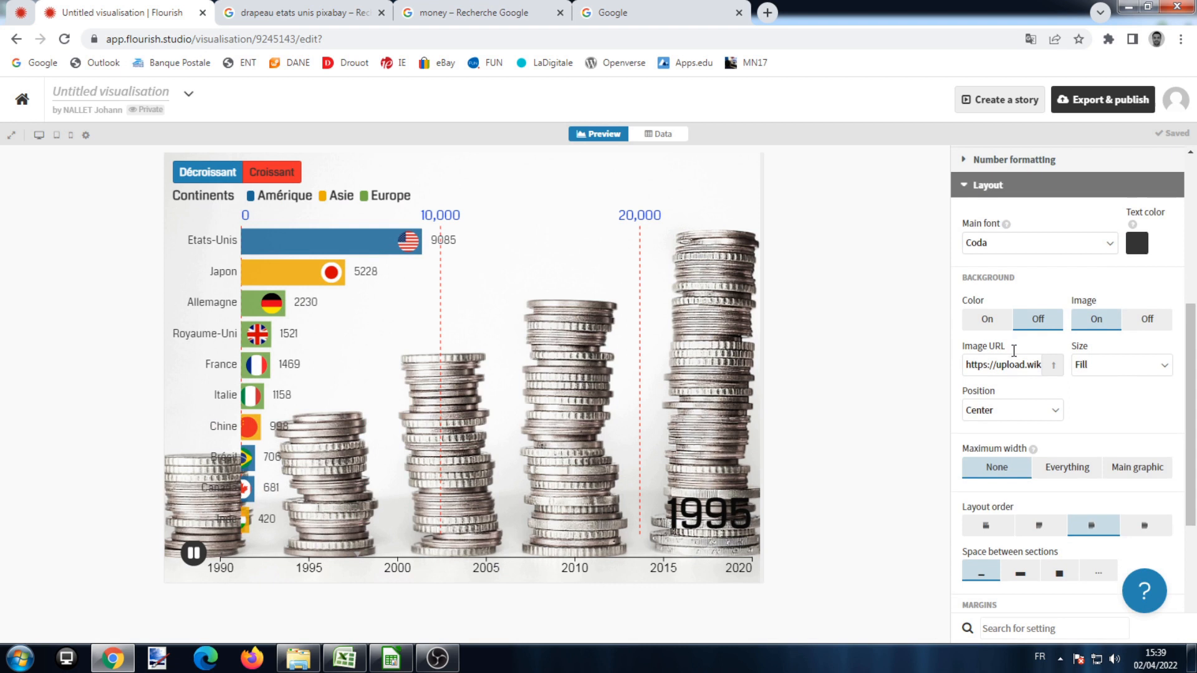
{"action": "left_click", "coordinate": [1047, 440]}
{"action": "left_click", "coordinate": [1088, 431]}
{"action": "left_click", "coordinate": [987, 431]}
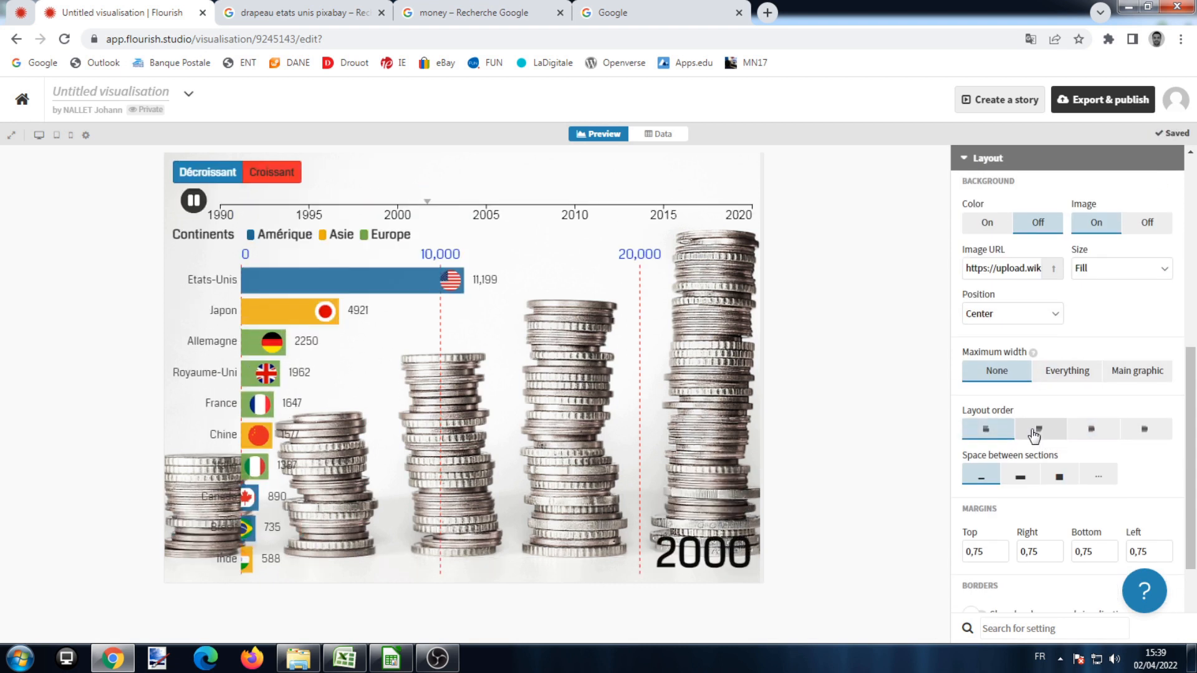
{"action": "left_click", "coordinate": [1039, 431]}
{"action": "left_click", "coordinate": [1091, 432]}
{"action": "left_click", "coordinate": [1149, 432]}
{"action": "left_click", "coordinate": [1095, 437]}
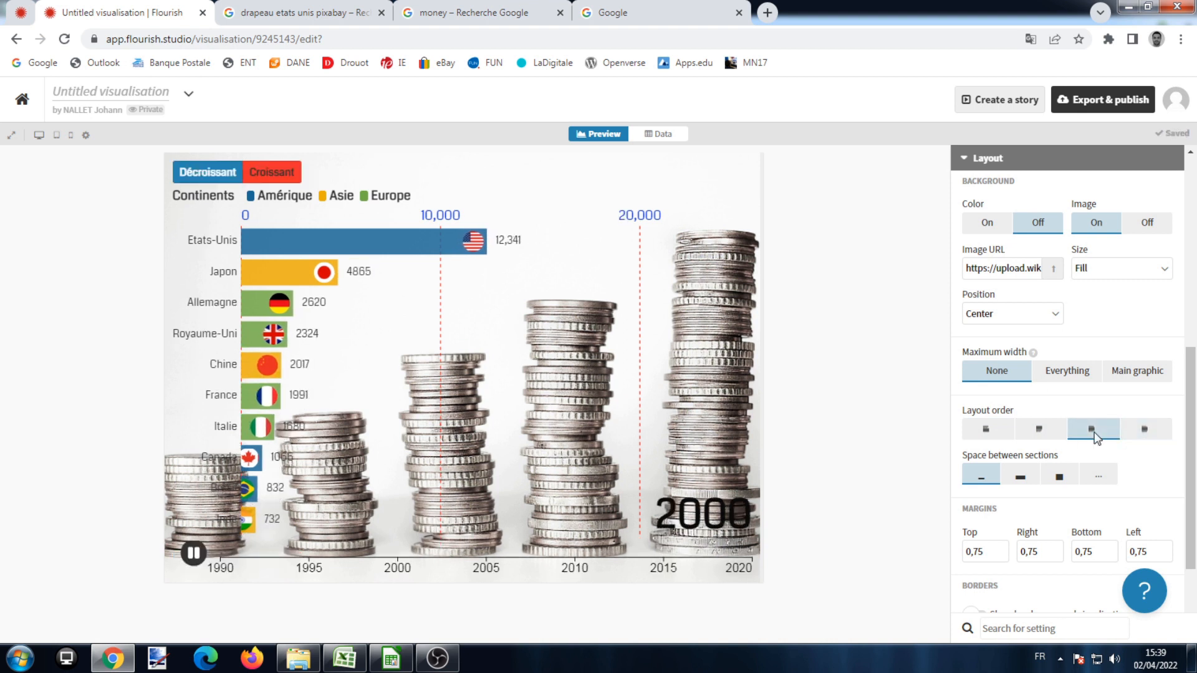
{"action": "scroll", "coordinate": [1022, 414], "scroll_direction": "up", "scroll_amount": 3}
{"action": "scroll", "coordinate": [1016, 392], "scroll_direction": "down", "scroll_amount": 3}
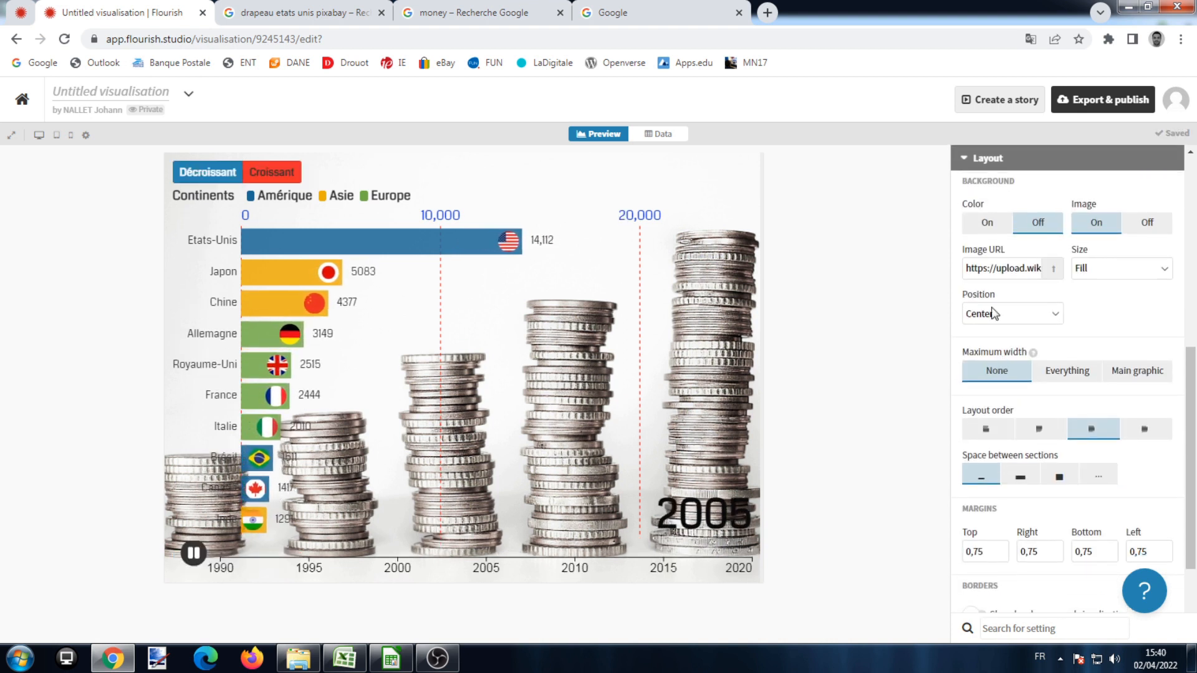
Set the header title to "Evolution du PIB" and enable custom title styles with a line height of 1.25
{"action": "left_click", "coordinate": [966, 164]}
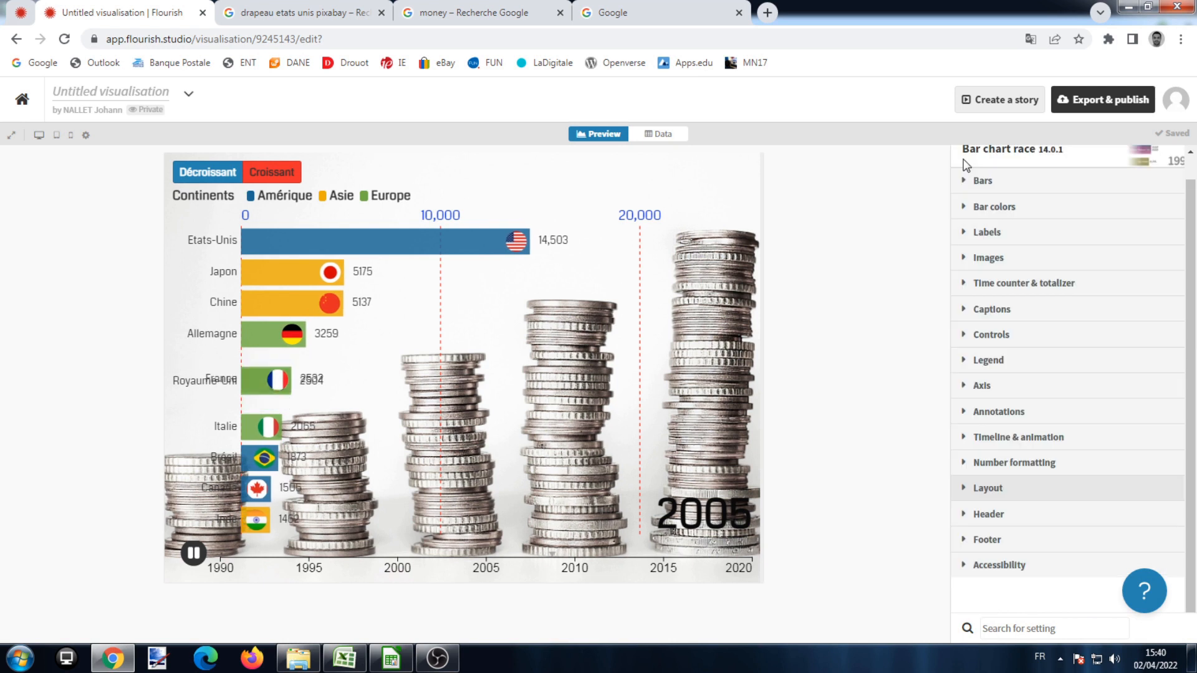
{"action": "left_click", "coordinate": [984, 515]}
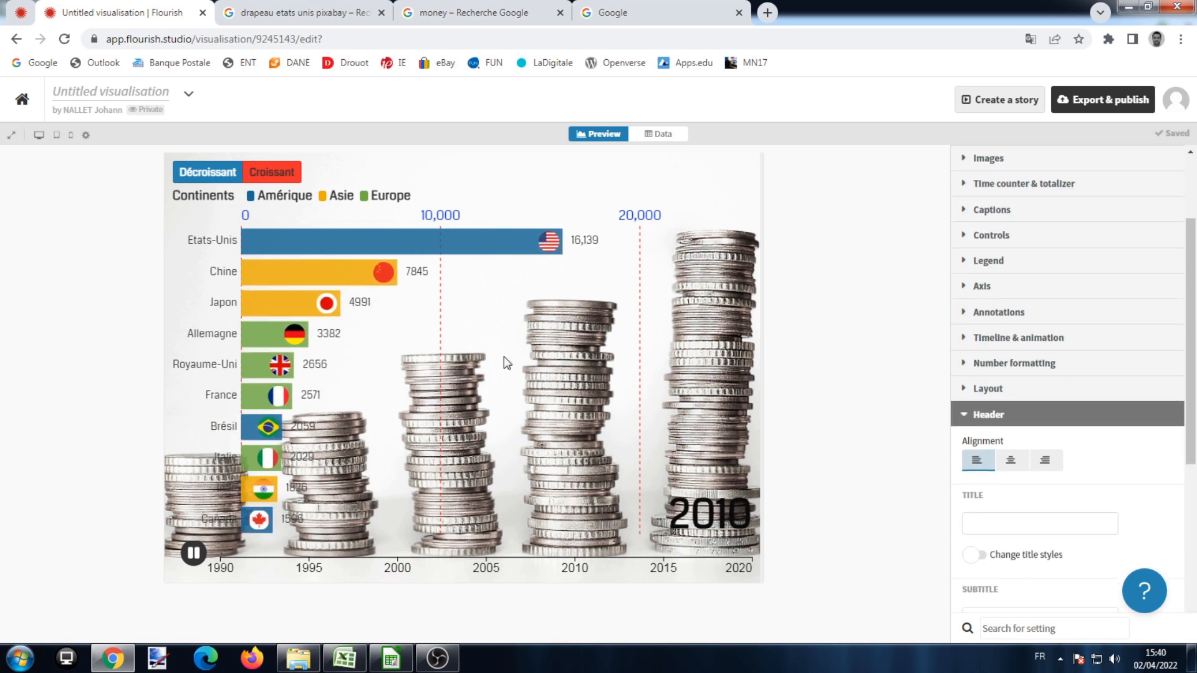
{"action": "scroll", "coordinate": [1011, 518], "scroll_direction": "down", "scroll_amount": 3}
{"action": "left_click", "coordinate": [1002, 324]}
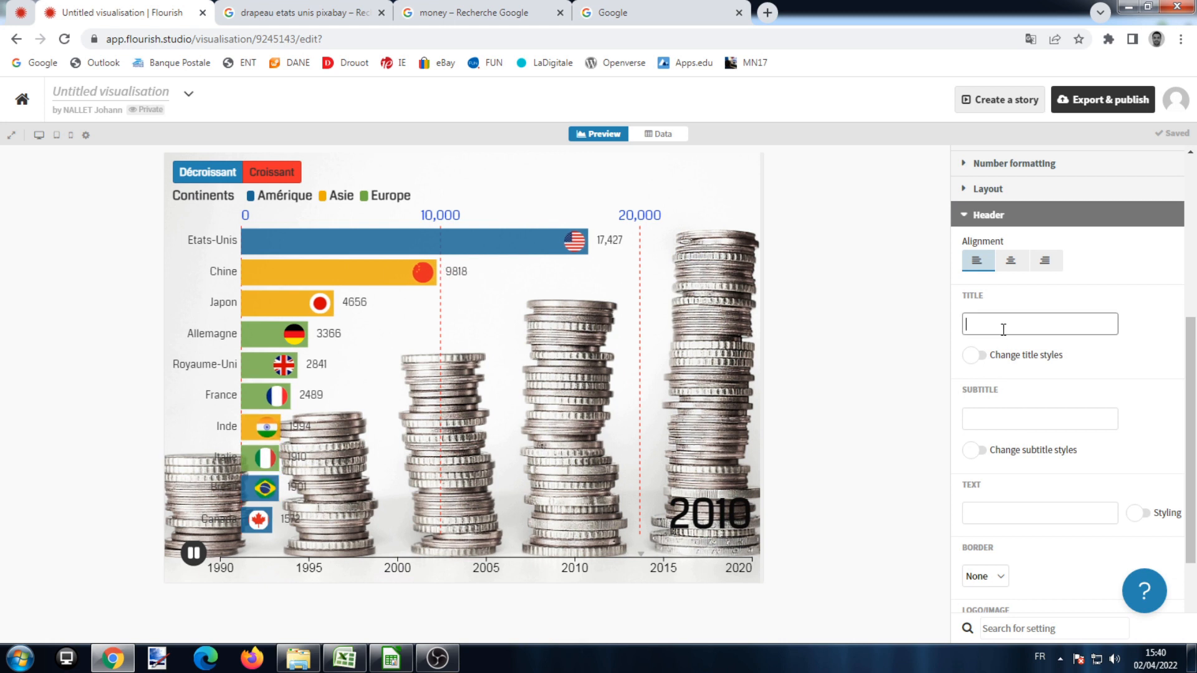
{"action": "type", "text": "Evolution du PIB"}
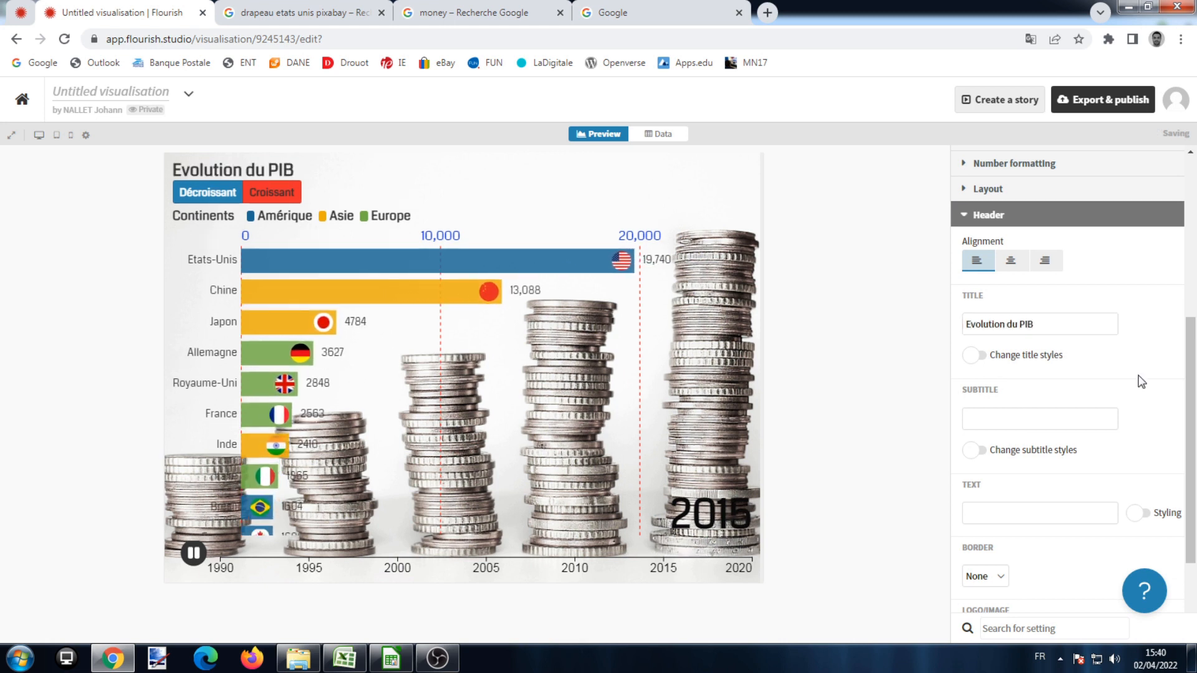
{"action": "left_click", "coordinate": [975, 356]}
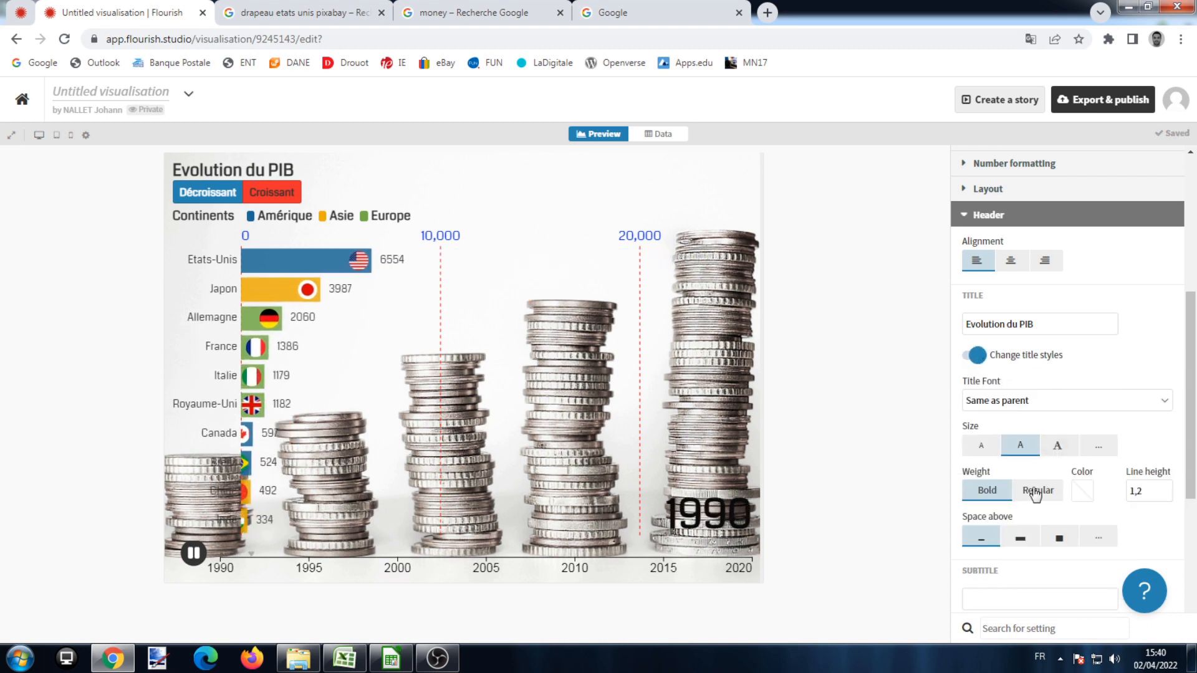
{"action": "left_click", "coordinate": [1167, 490]}
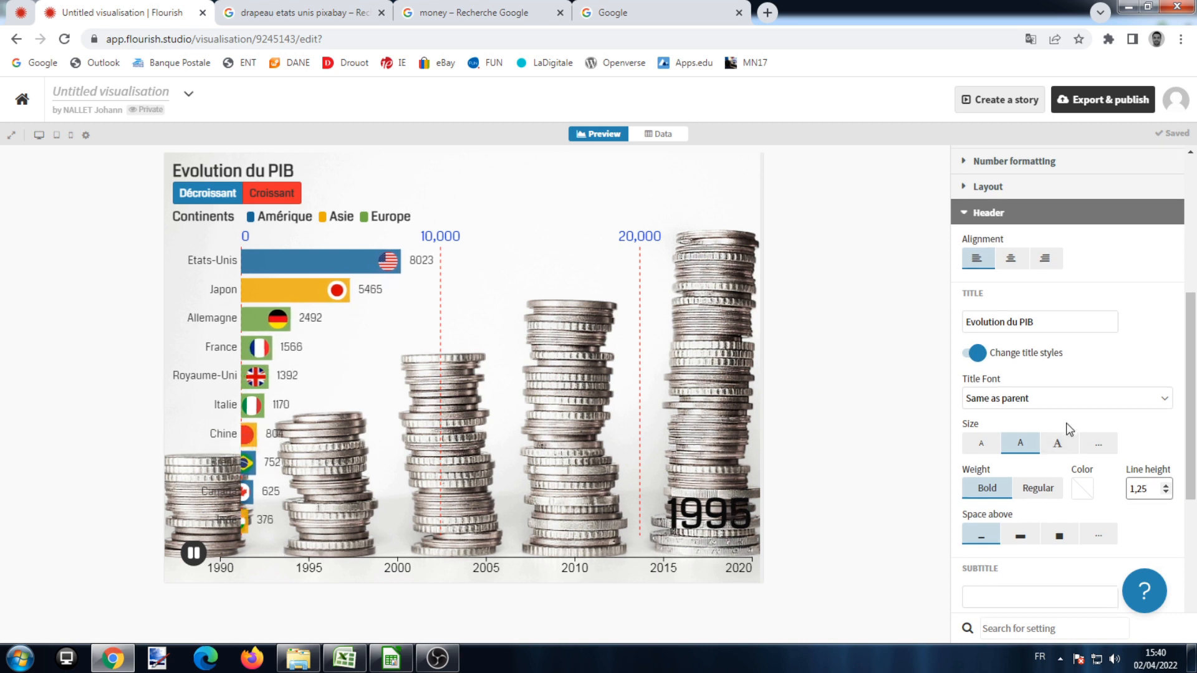
Set the header subtitle to "(en US $ courants)"
{"action": "scroll", "coordinate": [1066, 423], "scroll_direction": "down", "scroll_amount": 2}
{"action": "left_click", "coordinate": [1048, 501]}
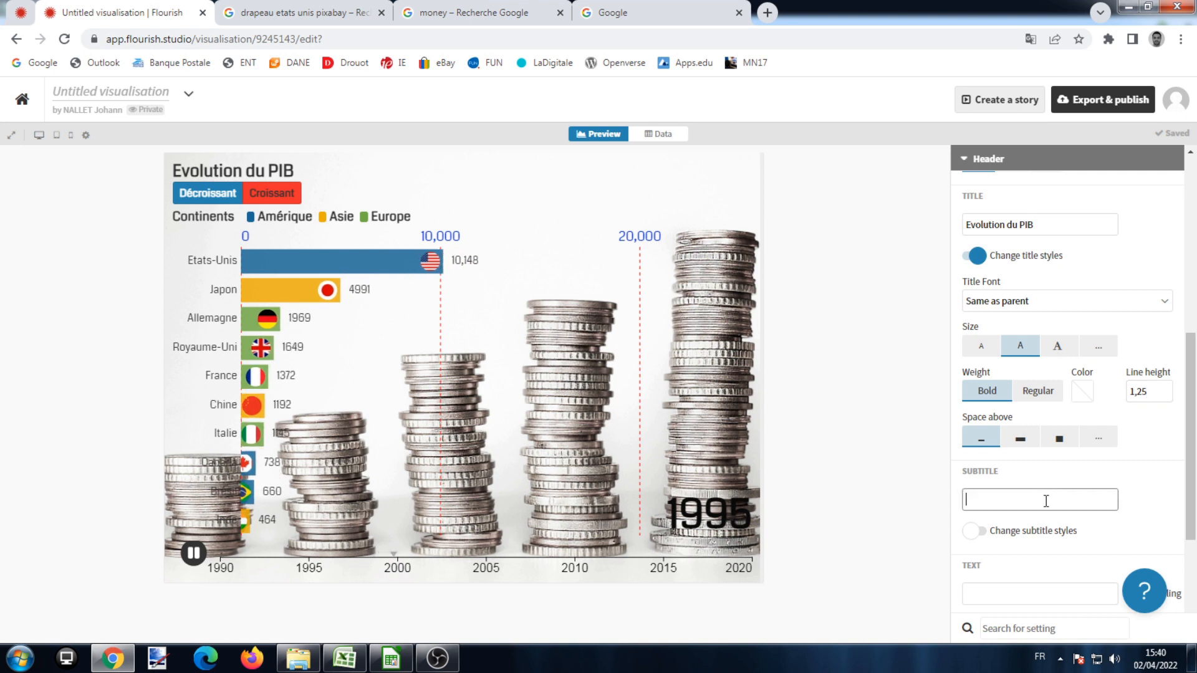
{"action": "type", "text": "(en US $ co"}
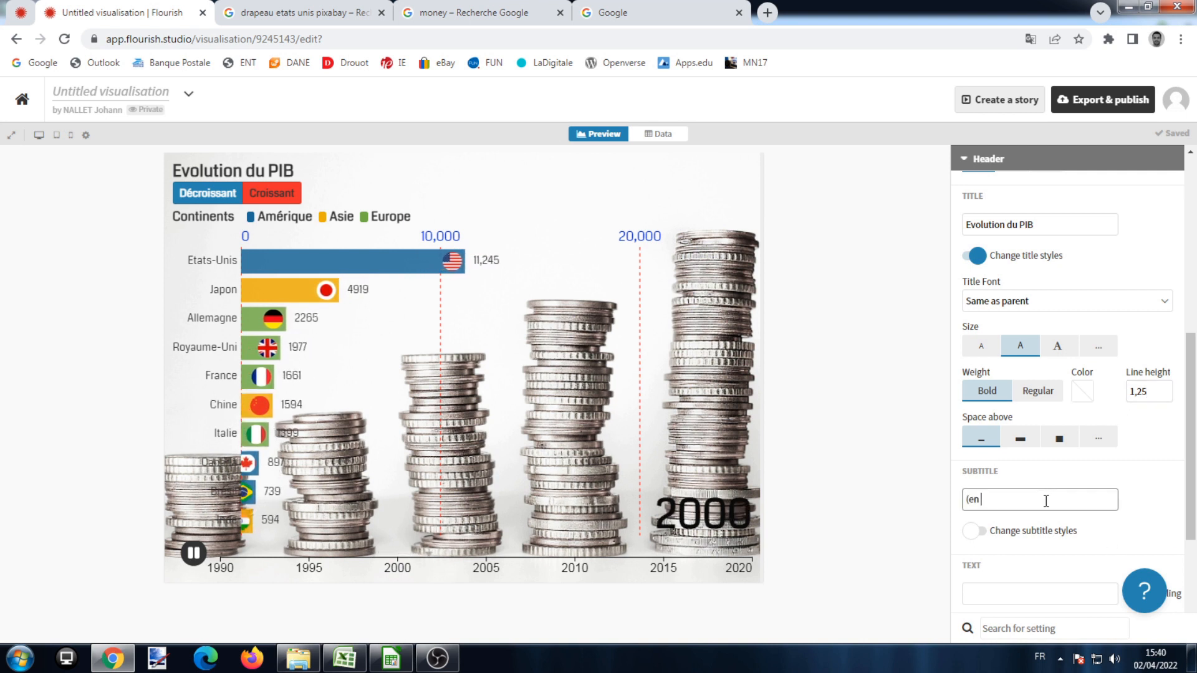
{"action": "type", "text": "urants)"}
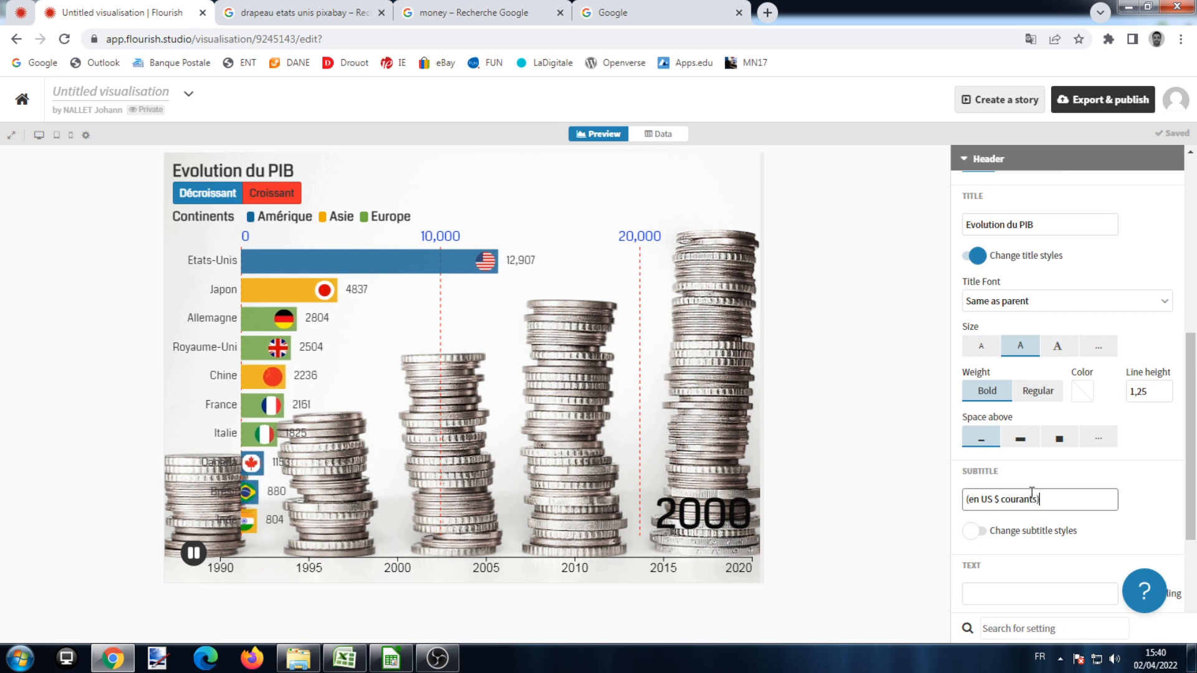
{"action": "left_click", "coordinate": [1143, 509]}
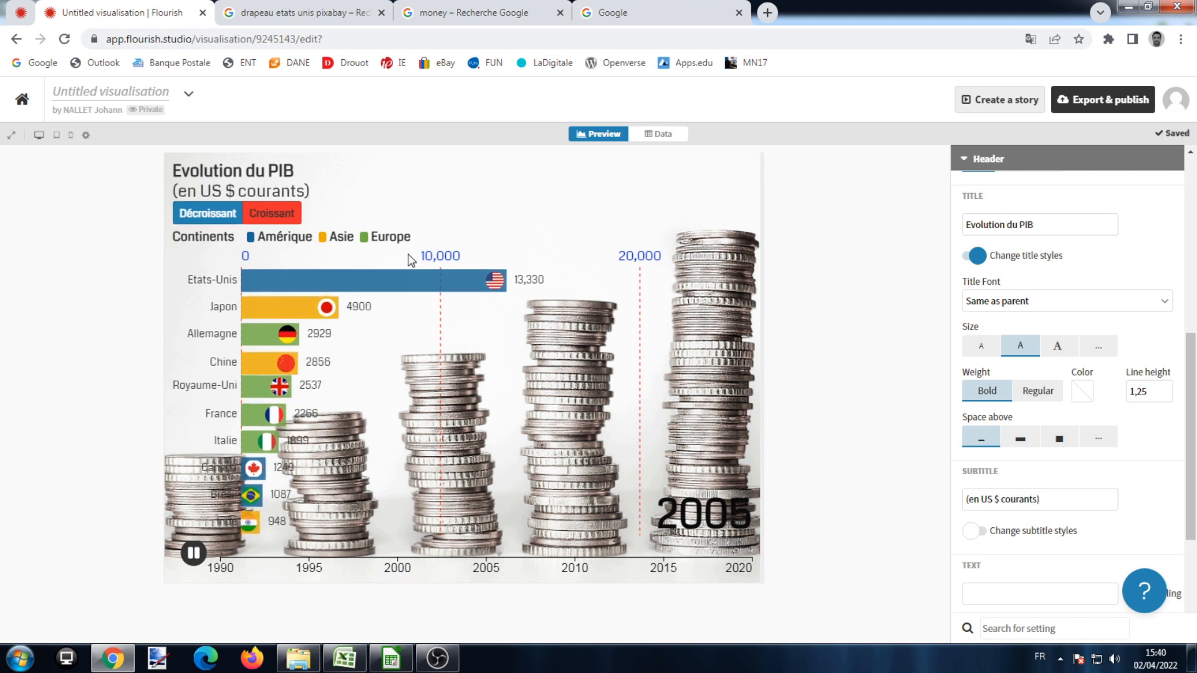
Review the remaining header settings, close them, and enter the chart author's credit as the source name in the footer
{"action": "scroll", "coordinate": [982, 391], "scroll_direction": "down", "scroll_amount": 2}
{"action": "scroll", "coordinate": [1029, 414], "scroll_direction": "down", "scroll_amount": 2}
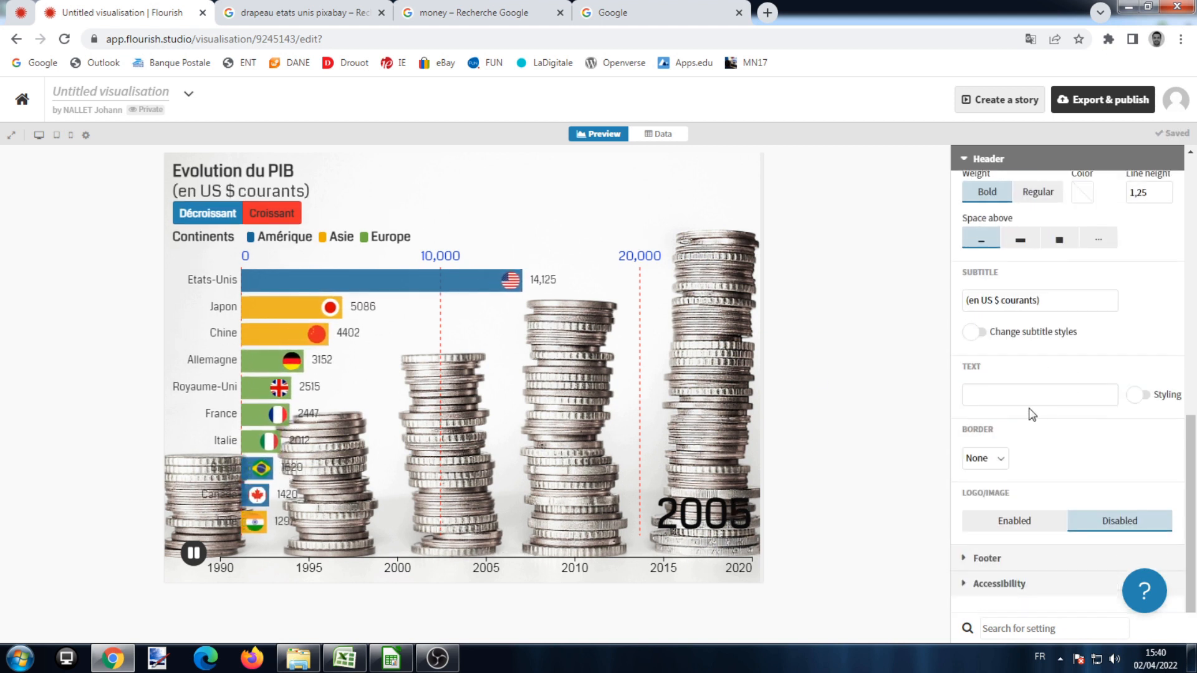
{"action": "scroll", "coordinate": [1053, 432], "scroll_direction": "down", "scroll_amount": 1}
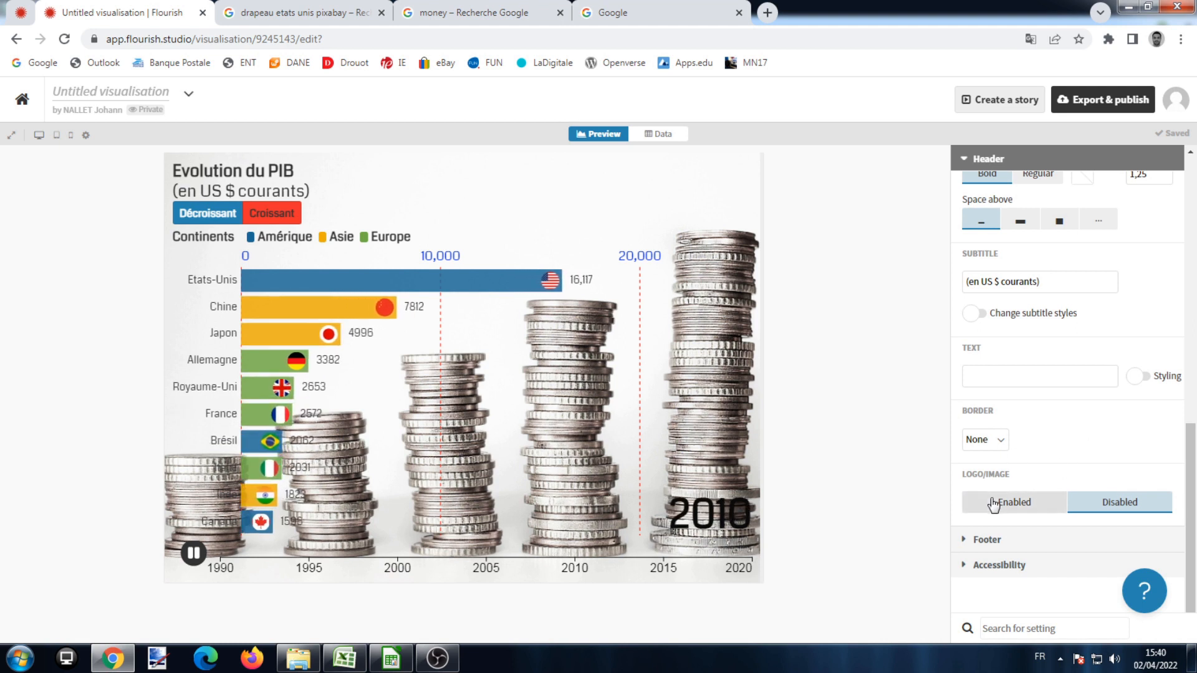
{"action": "left_click", "coordinate": [969, 158]}
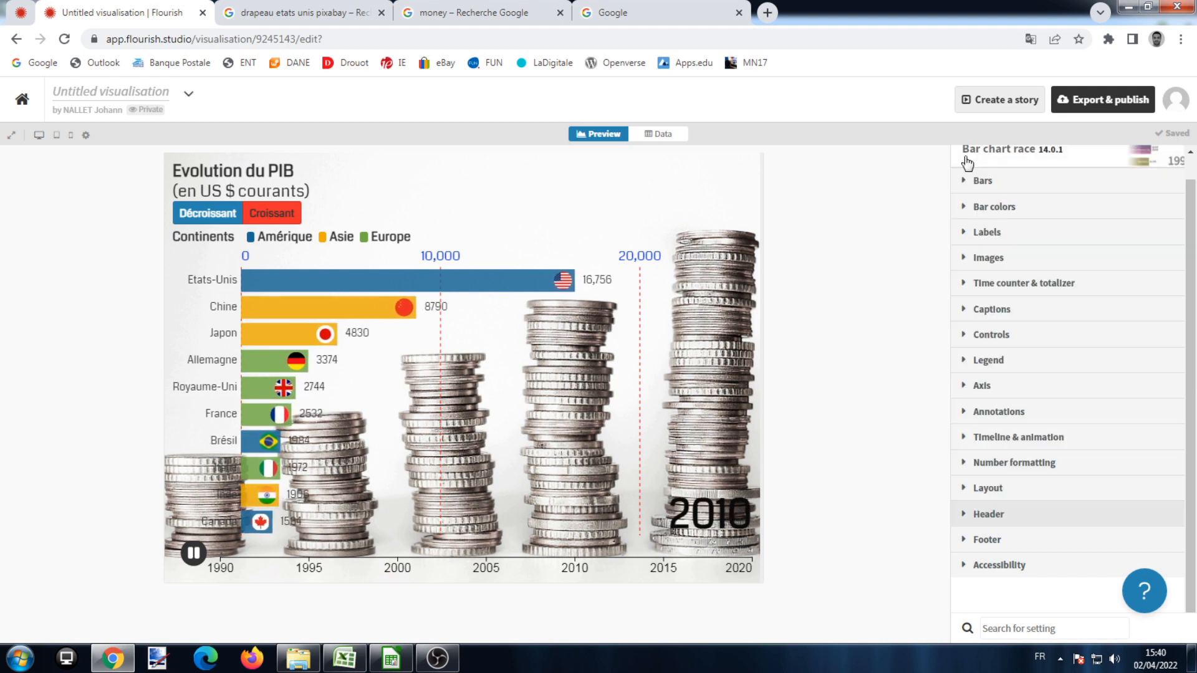
{"action": "left_click", "coordinate": [968, 538]}
{"action": "scroll", "coordinate": [1141, 376], "scroll_direction": "down", "scroll_amount": 5}
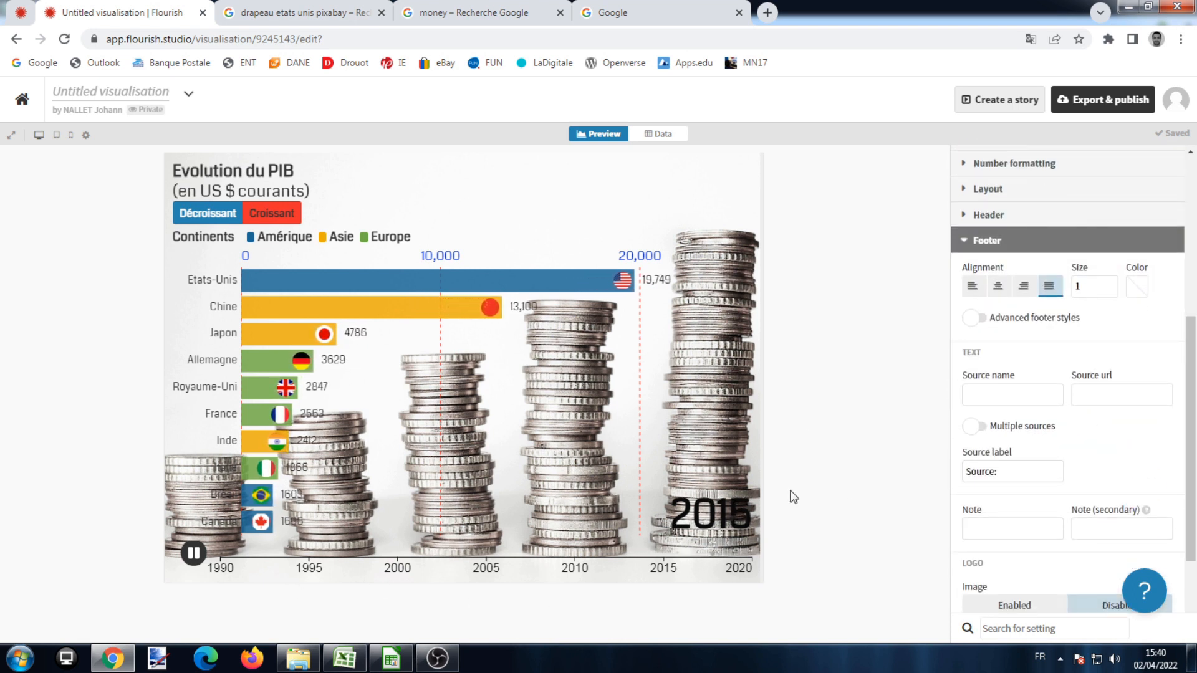
{"action": "left_click", "coordinate": [1025, 397]}
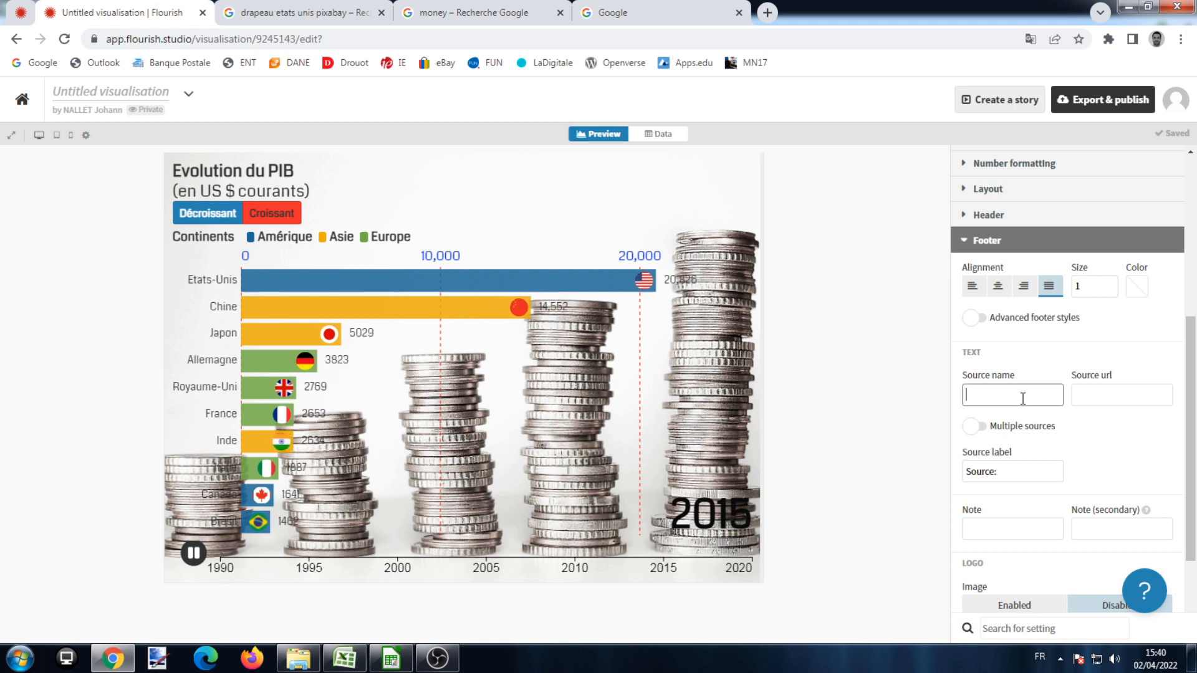
{"action": "type", "text": "(graph"}
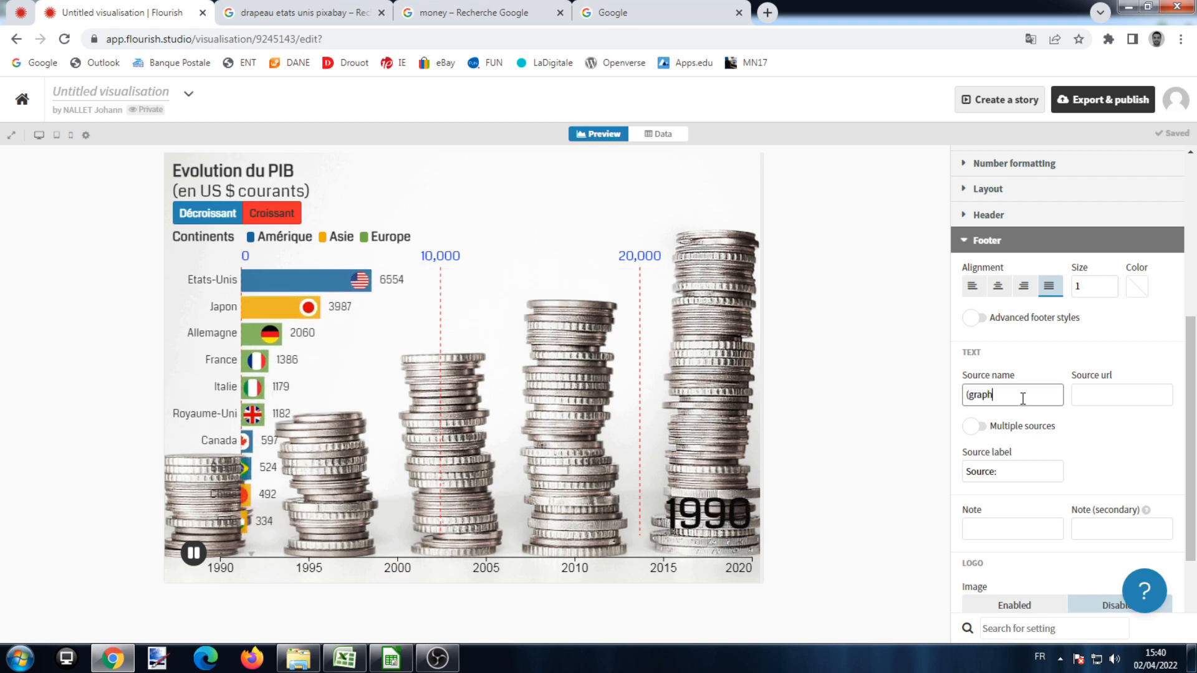
{"action": "type", "text": "ique : J"}
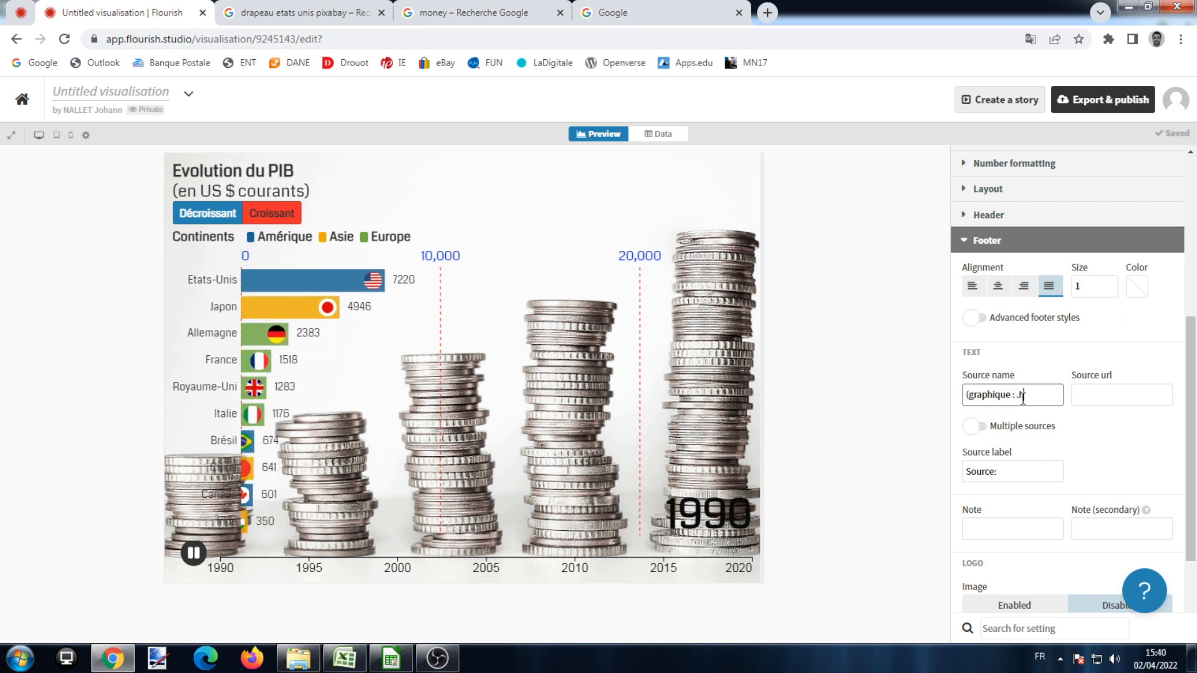
{"action": "type", "text": ". NALLET)"}
Set the footer's source label to "Source : Banque mondiale" and close the footer settings
{"action": "left_click", "coordinate": [1022, 472]}
{"action": "key", "text": "BackSpace"}
{"action": "type", "text": ": Banque mondiale"}
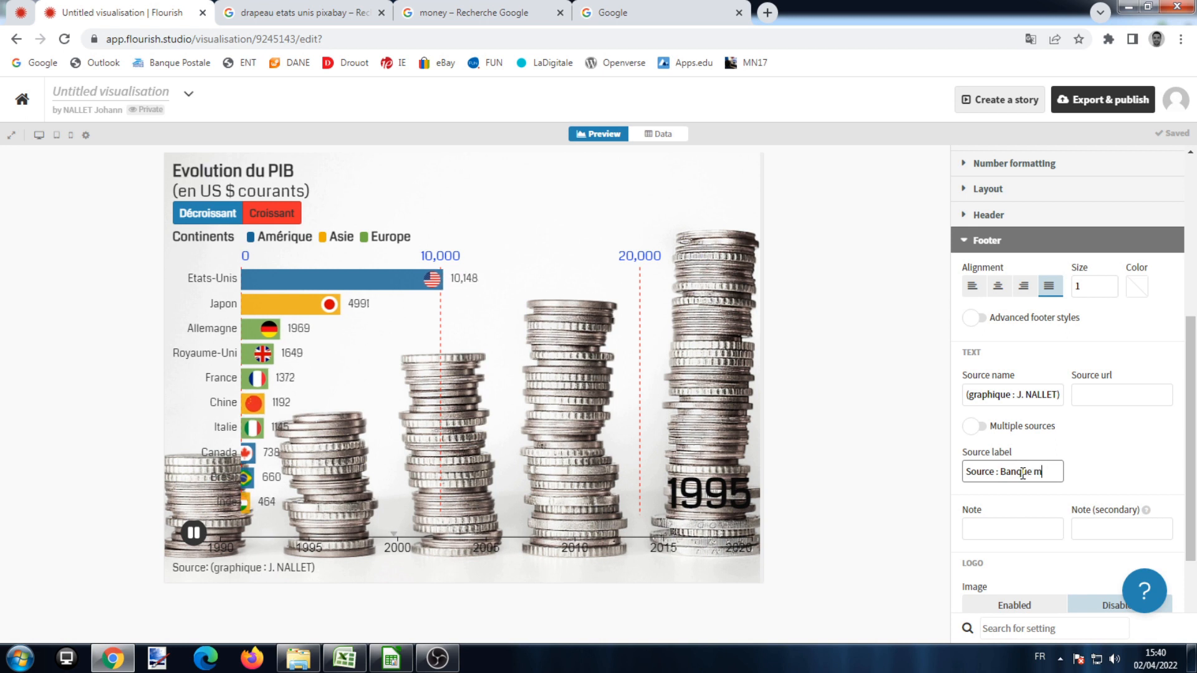
{"action": "left_click", "coordinate": [1098, 464]}
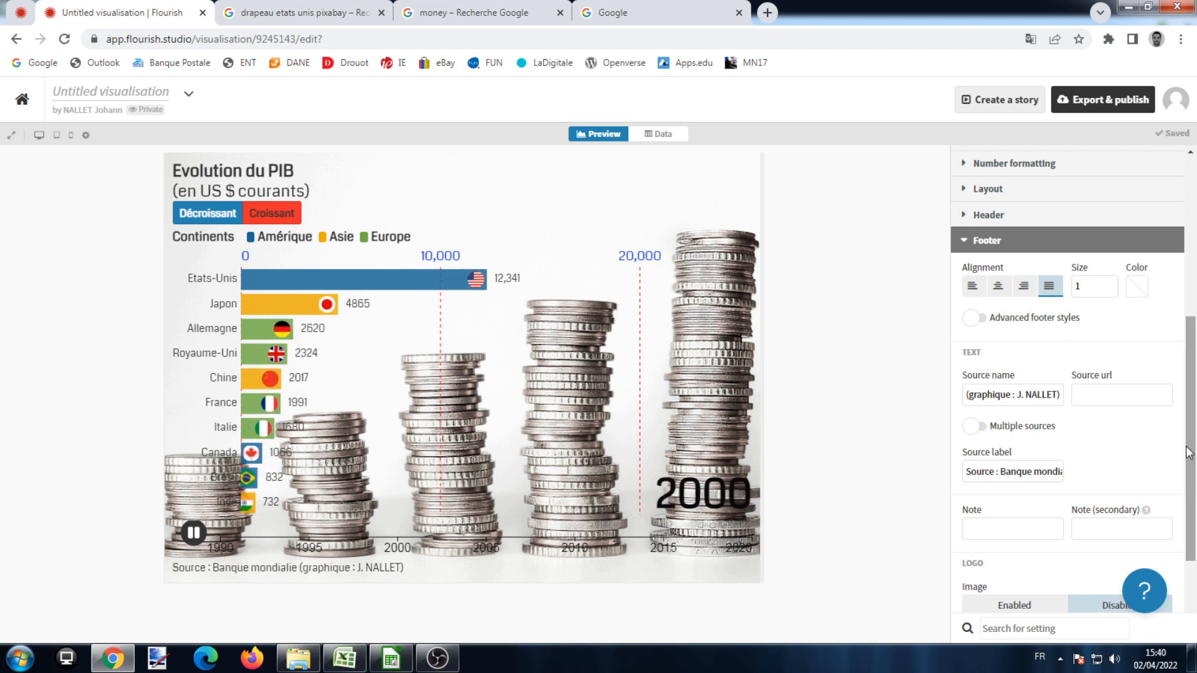
{"action": "scroll", "coordinate": [1104, 427], "scroll_direction": "down", "scroll_amount": 2}
{"action": "scroll", "coordinate": [1055, 460], "scroll_direction": "up", "scroll_amount": 1}
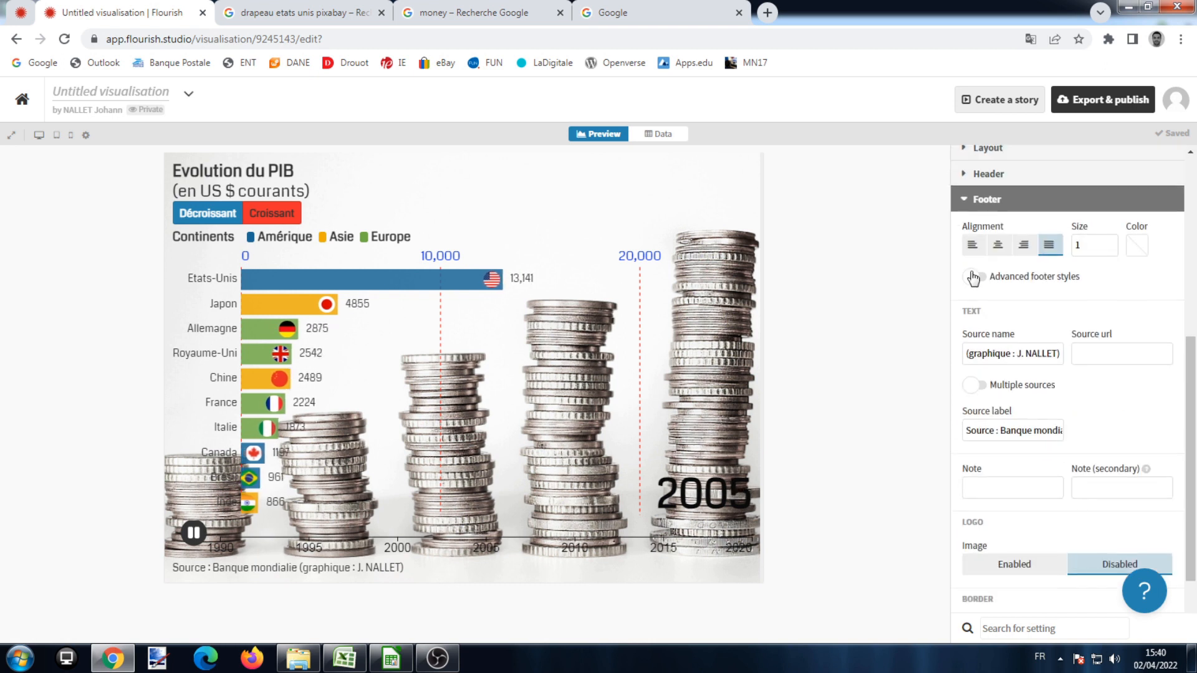
{"action": "left_click", "coordinate": [972, 202]}
{"action": "scroll", "coordinate": [1081, 507], "scroll_direction": "up", "scroll_amount": 1}
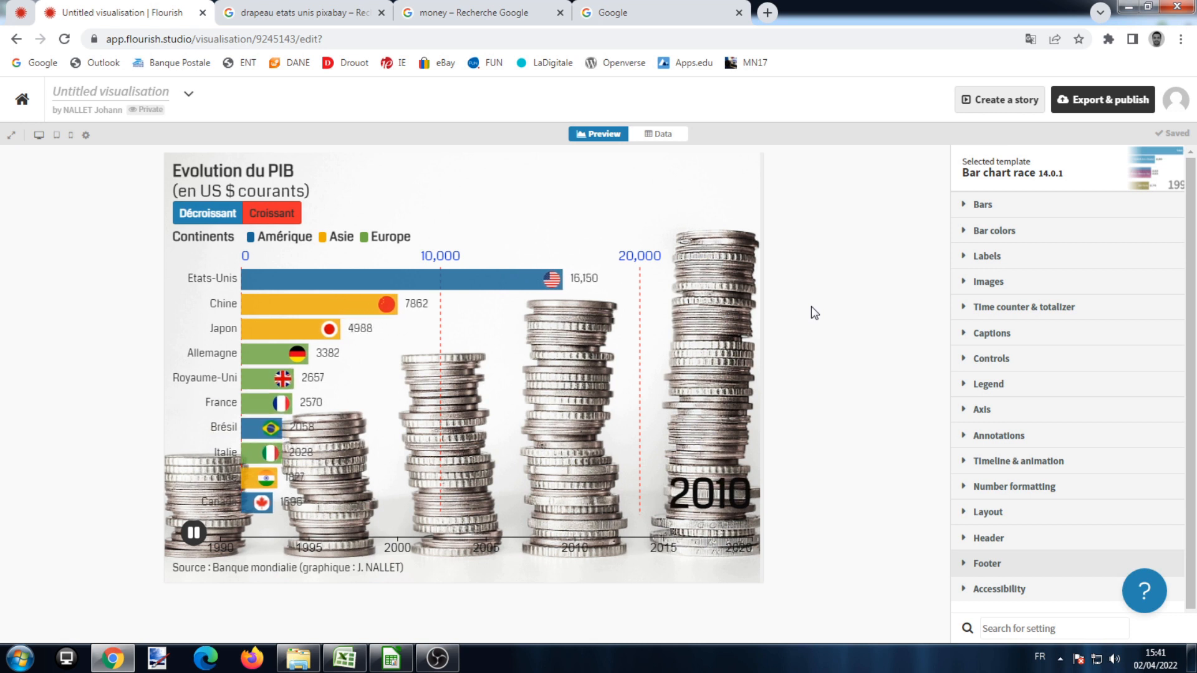
Pause the bar chart race and move its timeline to about 2015
{"action": "left_click", "coordinate": [1088, 103]}
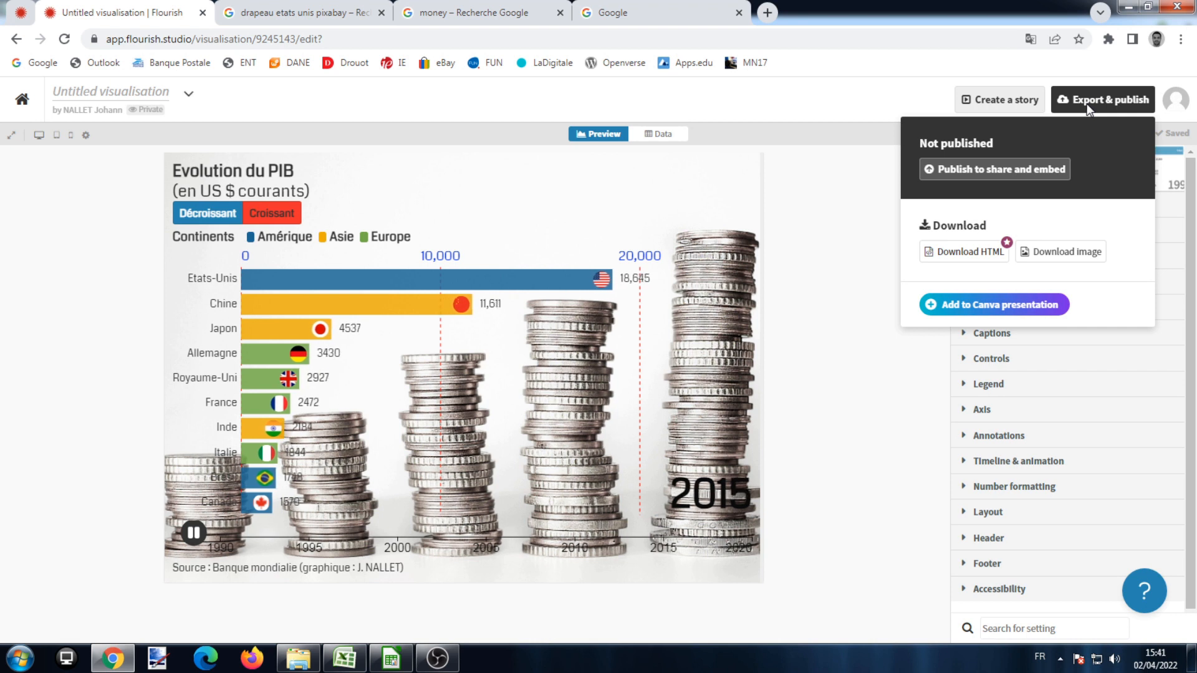
{"action": "left_click", "coordinate": [194, 532]}
{"action": "left_click", "coordinate": [195, 534]}
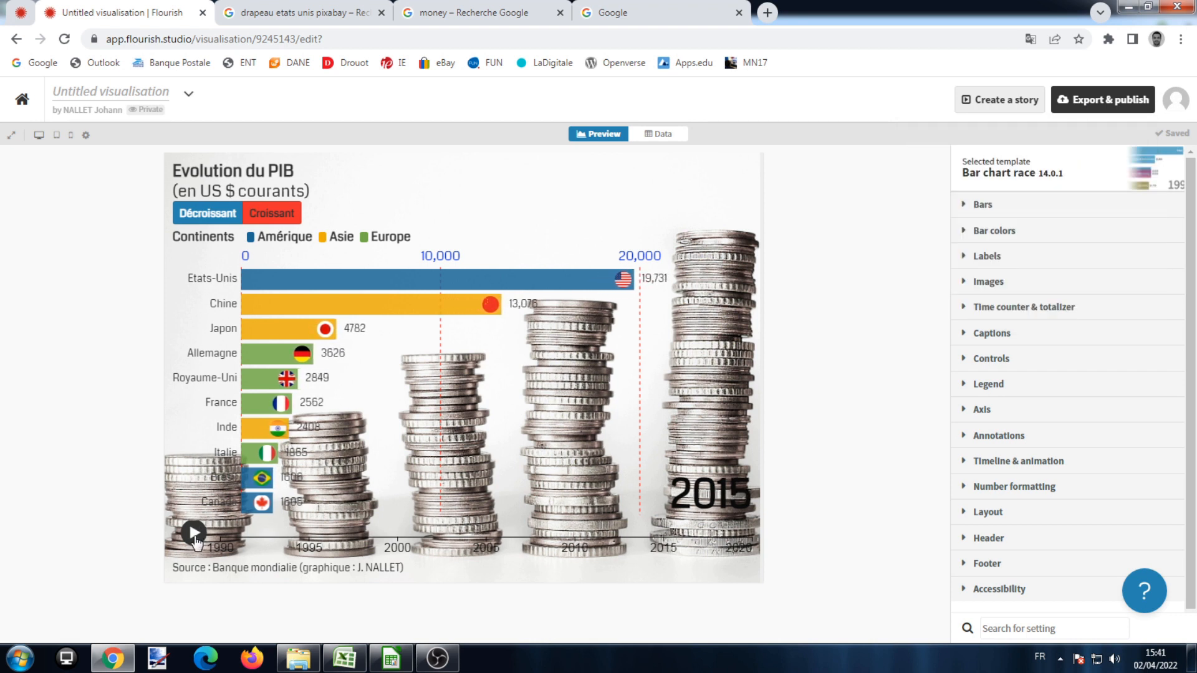
{"action": "left_click_drag", "start_coordinate": [377, 539], "coordinate": [682, 541]}
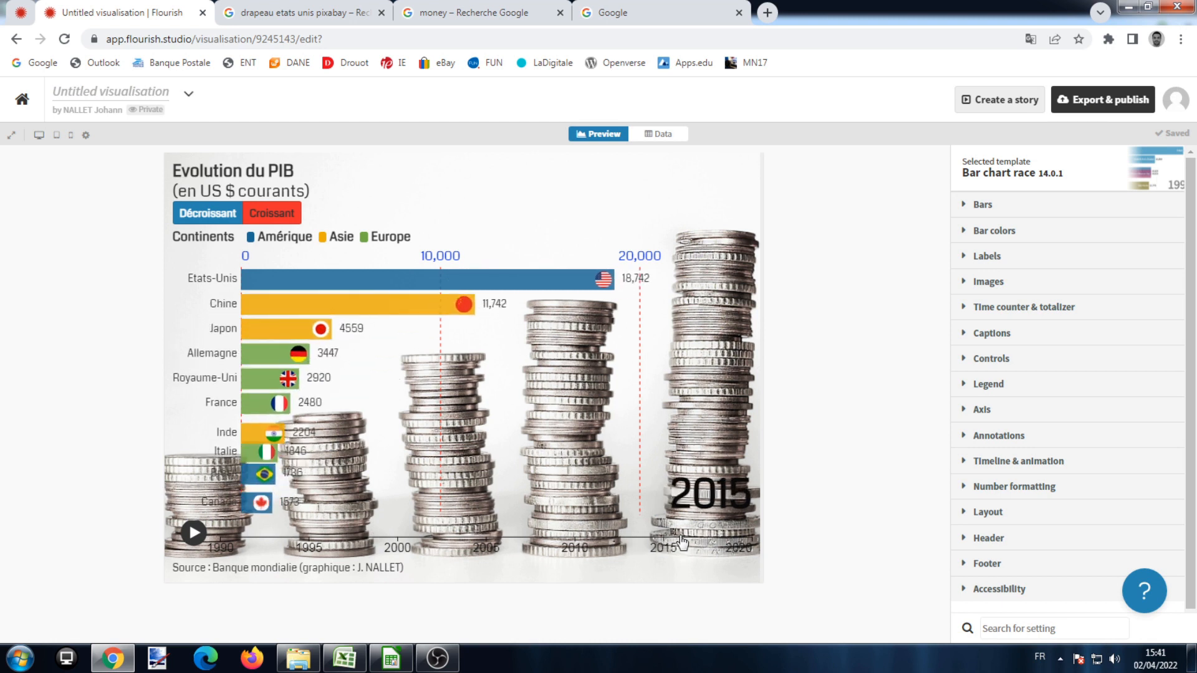
{"action": "left_click", "coordinate": [1081, 102]}
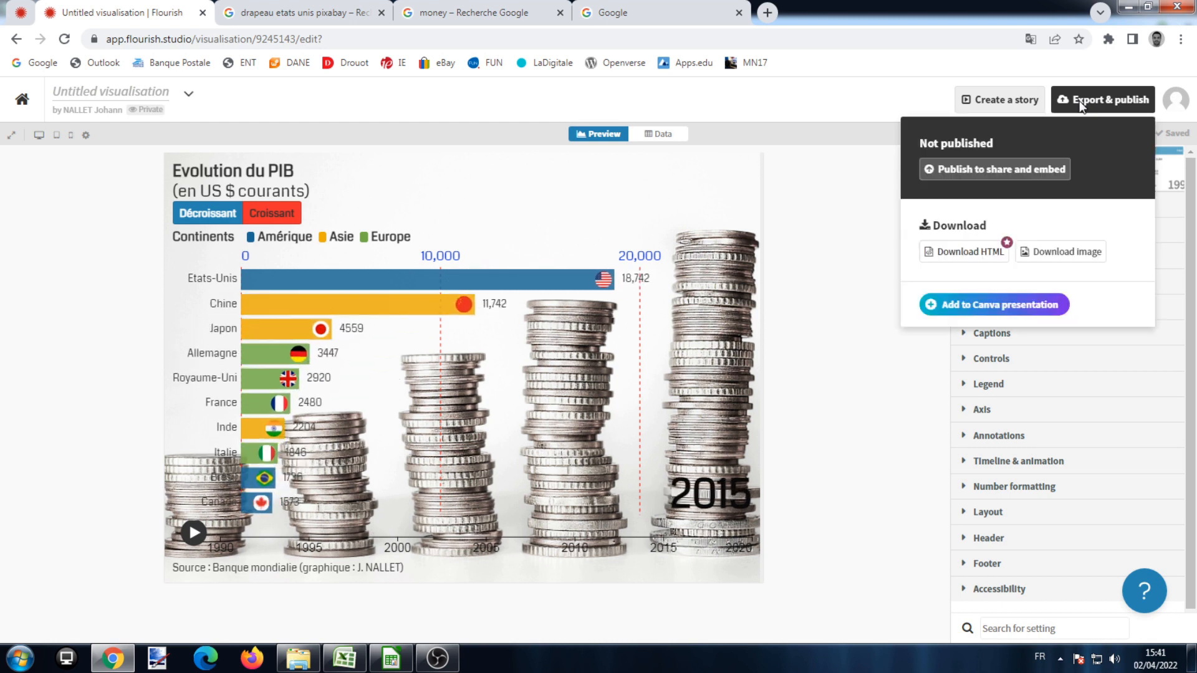
{"action": "left_click", "coordinate": [1072, 254]}
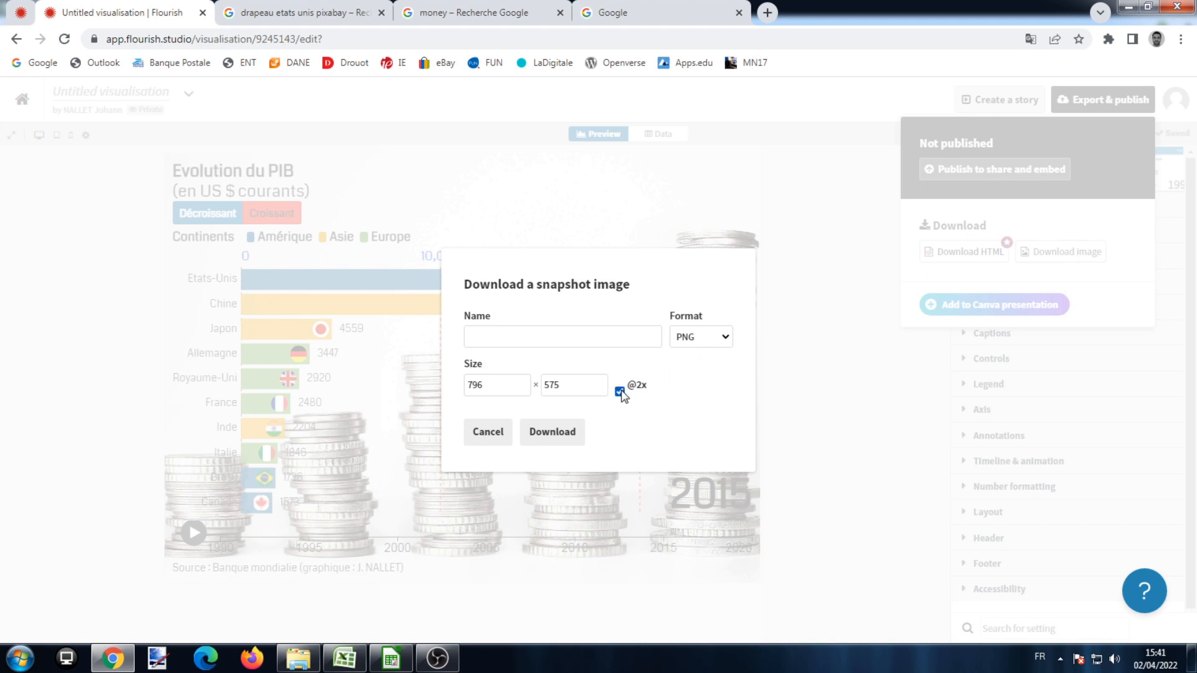
{"action": "left_click", "coordinate": [552, 434]}
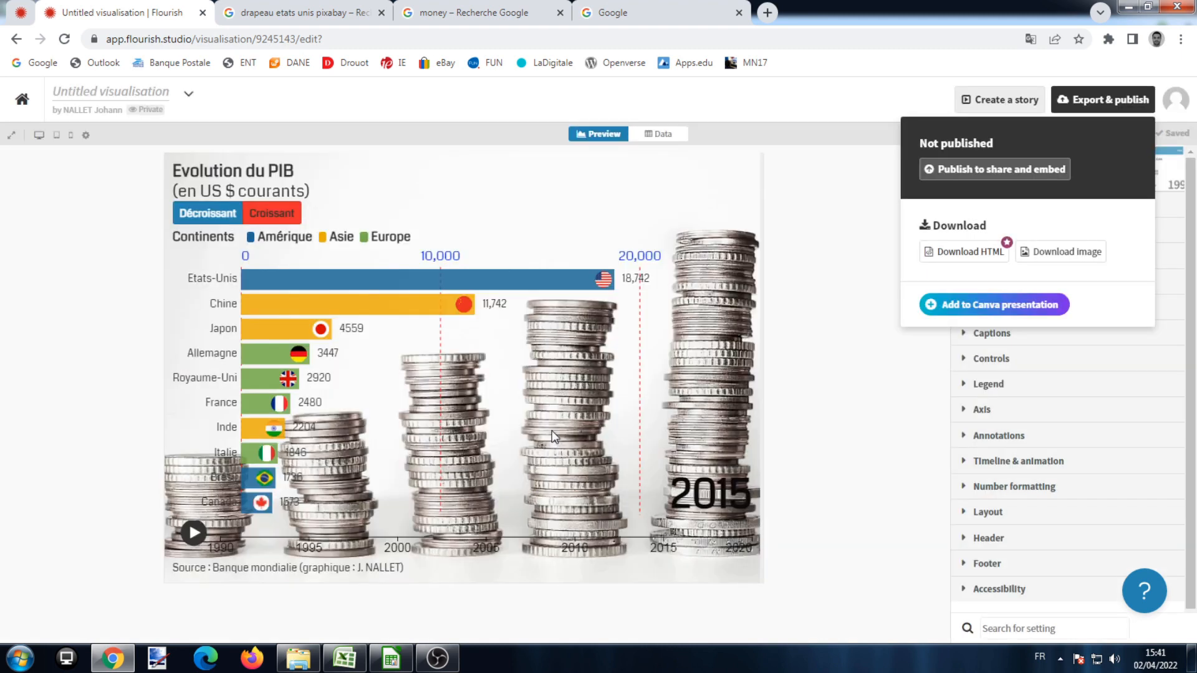
{"action": "left_click", "coordinate": [98, 630]}
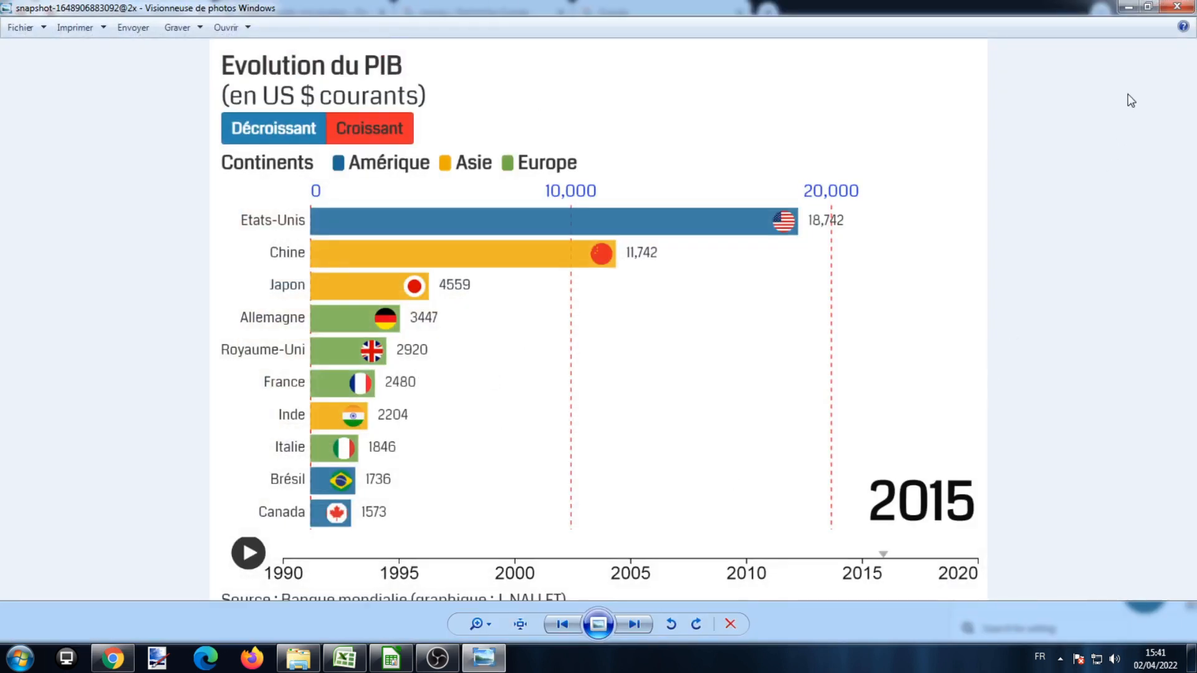
{"action": "left_click", "coordinate": [1127, 8]}
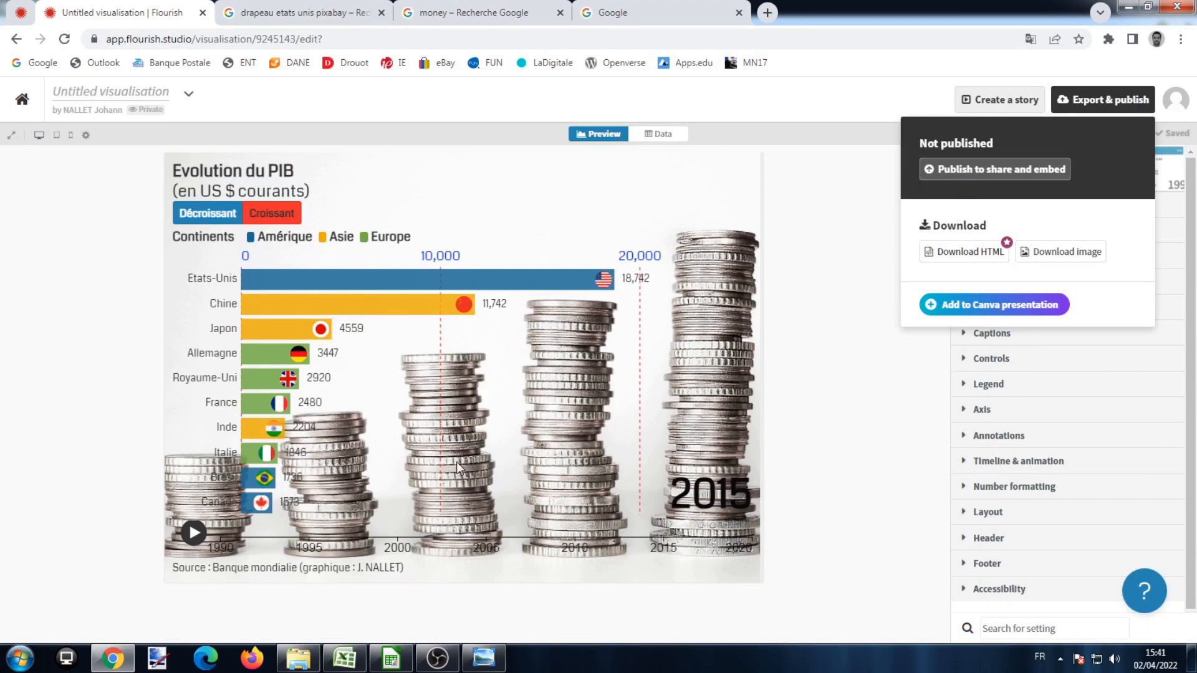
Publish the visualisation without allowing duplication, view its public page, and return to the editor
{"action": "left_click", "coordinate": [1050, 173]}
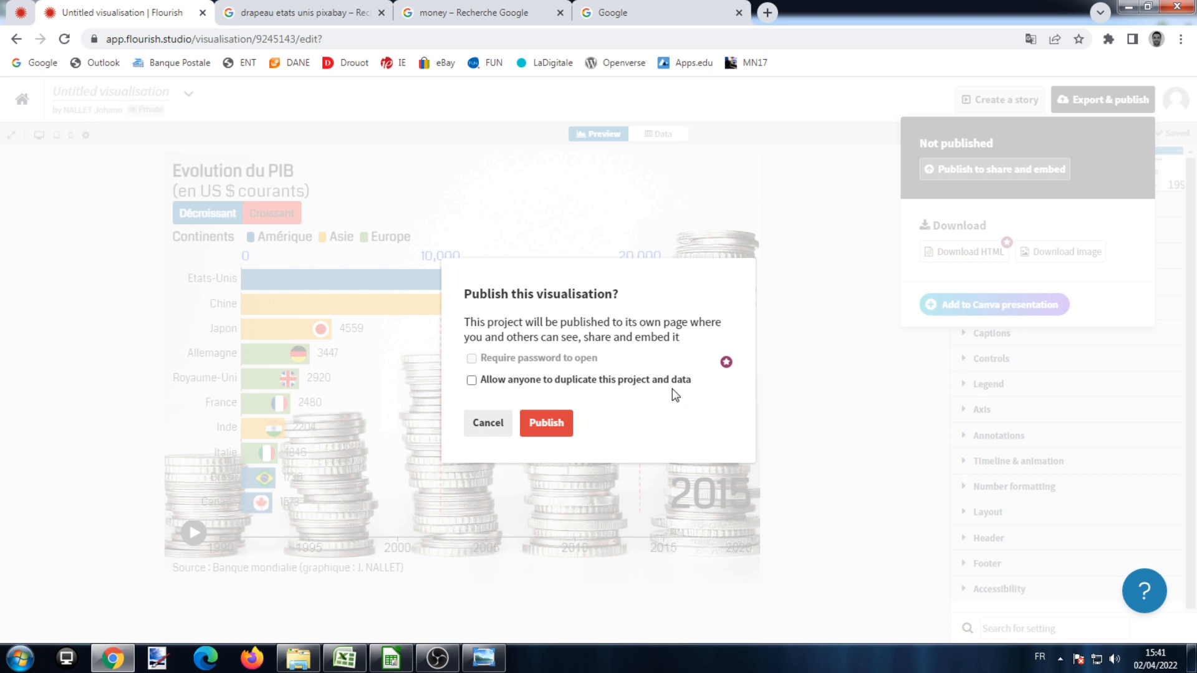
{"action": "left_click", "coordinate": [546, 424]}
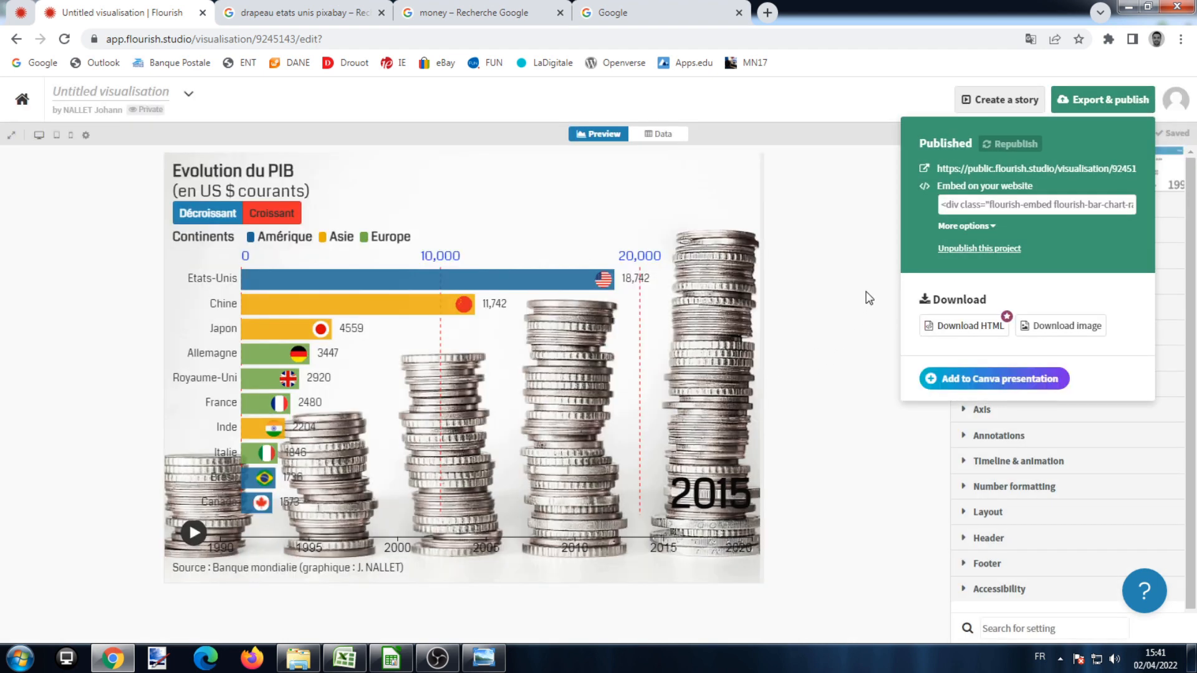
{"action": "left_click", "coordinate": [1005, 167]}
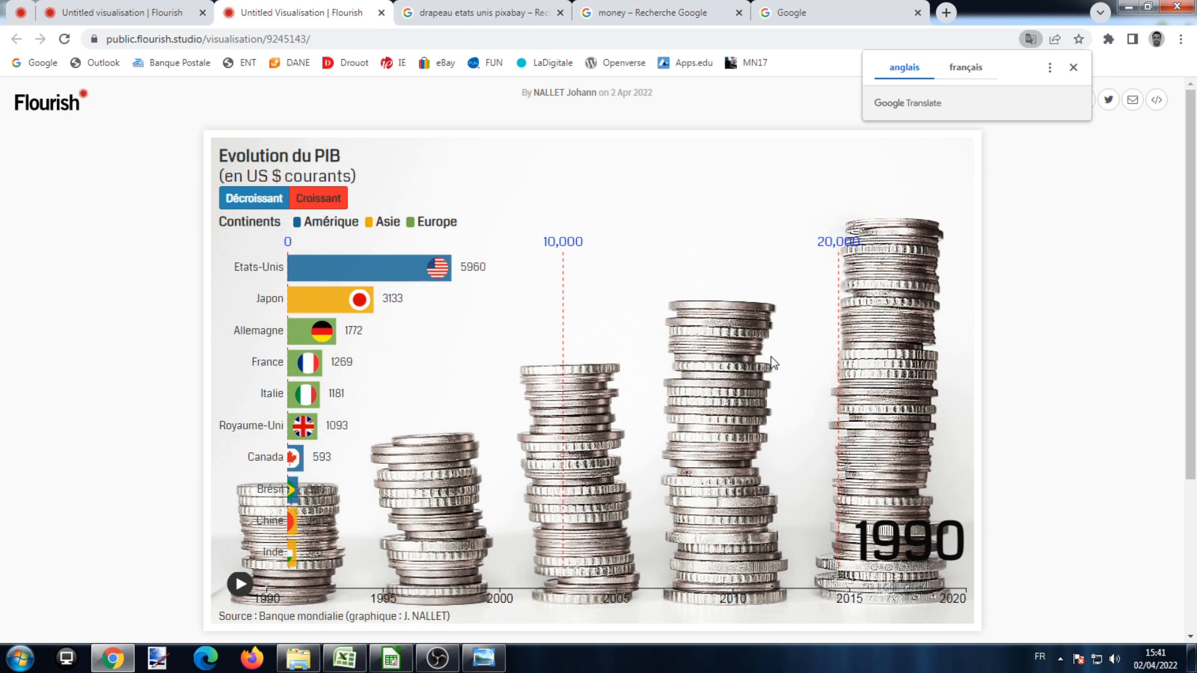
{"action": "left_click", "coordinate": [118, 12]}
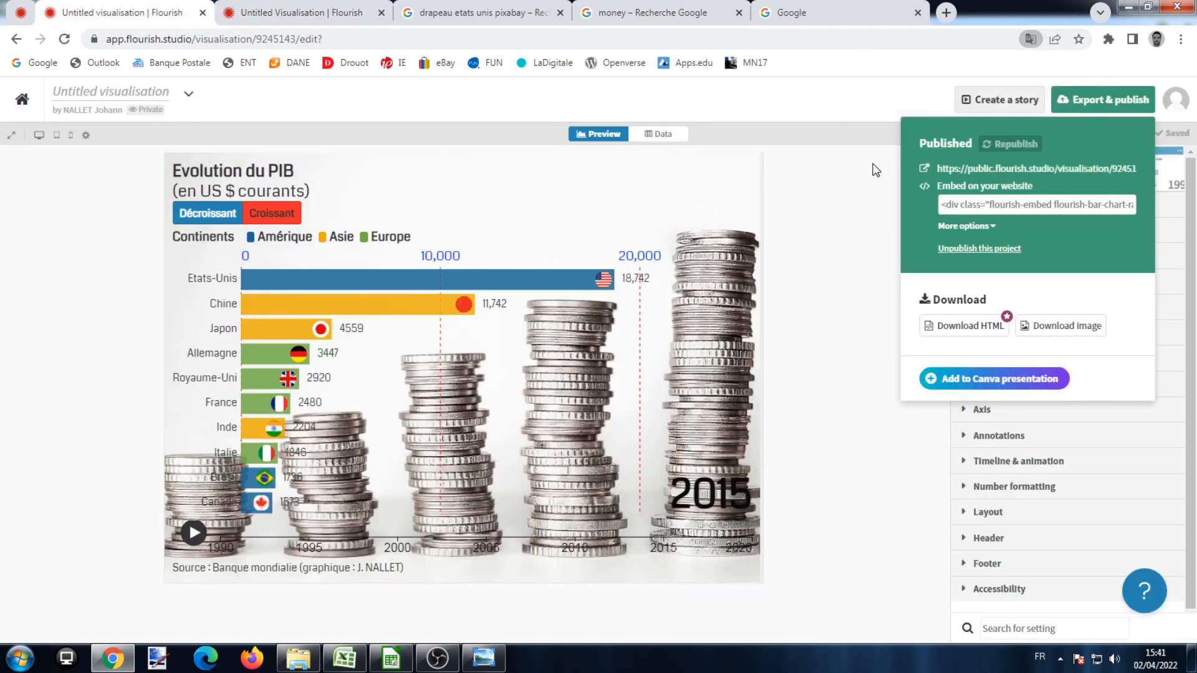
Select the website embed code, examine the additional embed options, and close the publishing details
{"action": "left_click", "coordinate": [972, 203]}
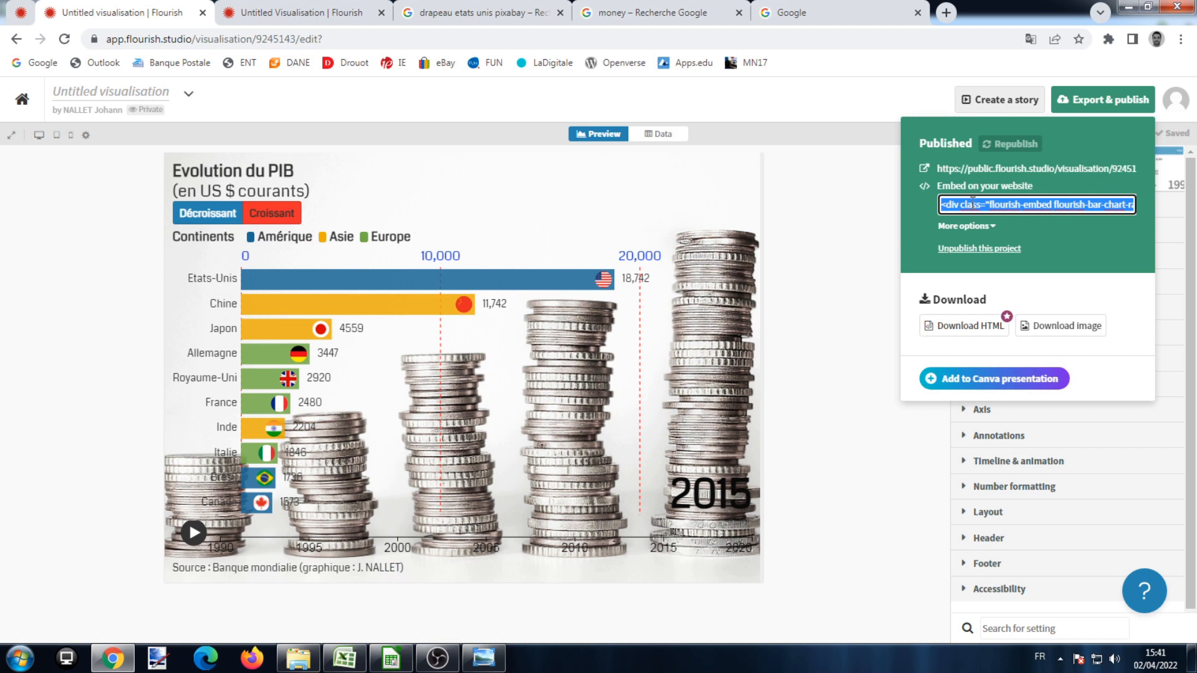
{"action": "left_click", "coordinate": [998, 228]}
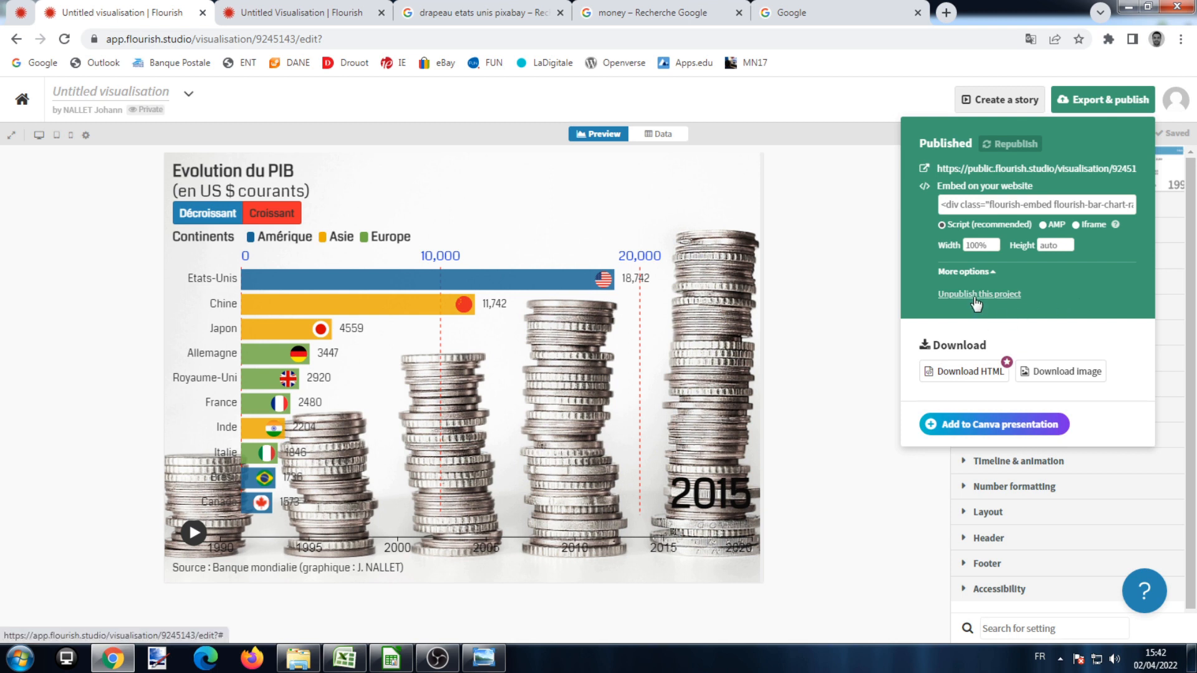
{"action": "left_click", "coordinate": [850, 286]}
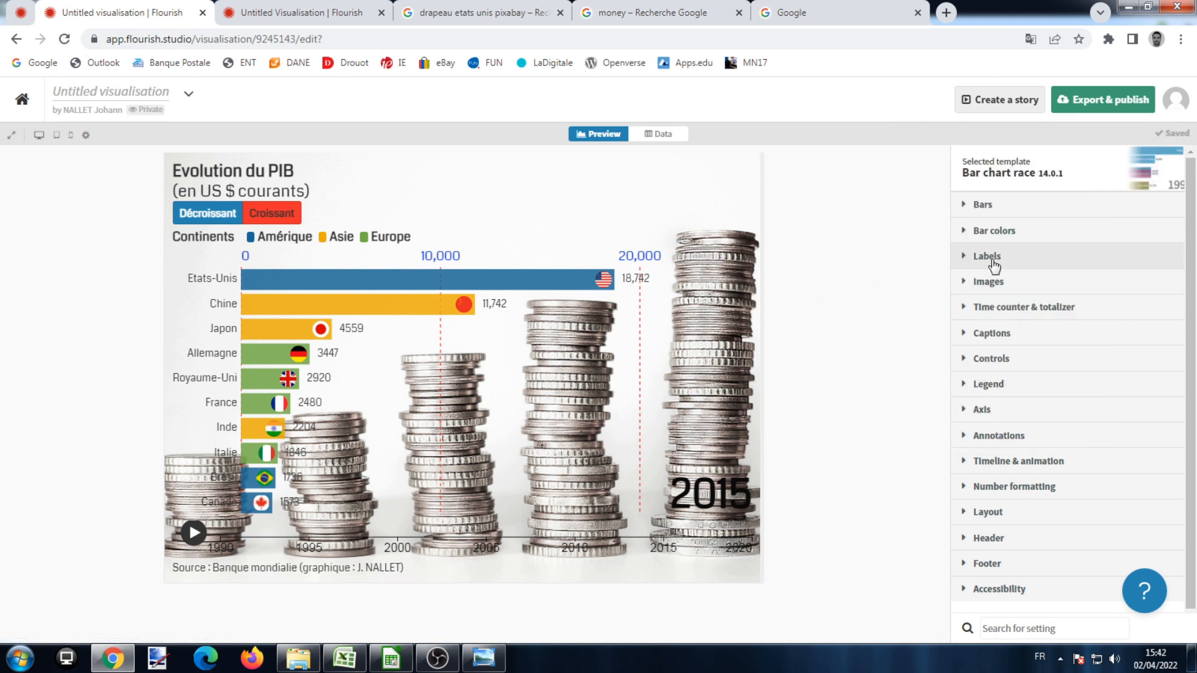
Change the bar color palette to the pale one that starts with pink, blue and green
{"action": "left_click", "coordinate": [969, 236]}
{"action": "left_click", "coordinate": [1099, 334]}
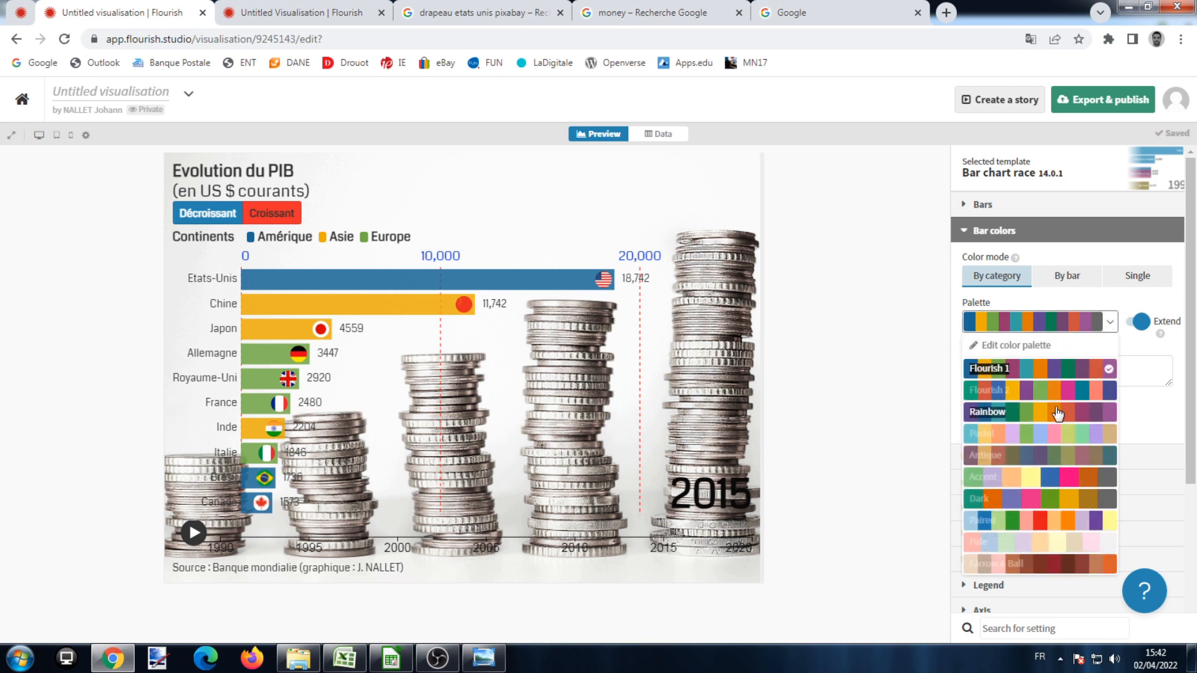
{"action": "left_click", "coordinate": [1049, 545]}
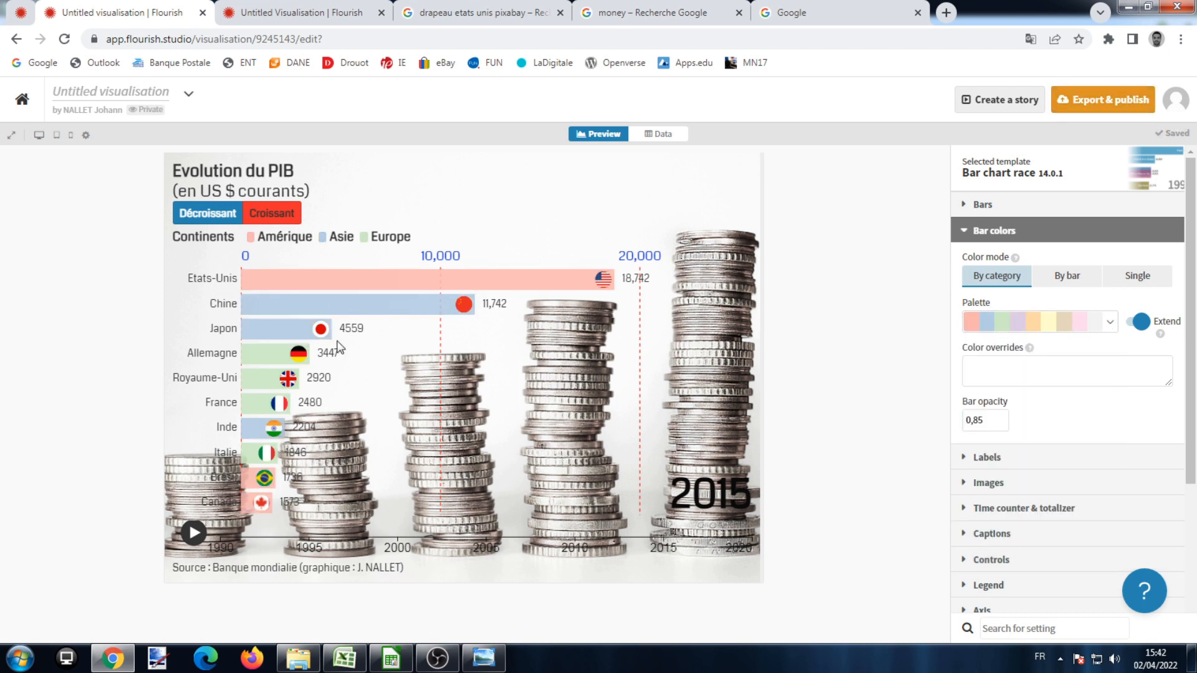
Republish the visualisation with the new bar colors and close the publishing details
{"action": "left_click", "coordinate": [1084, 101]}
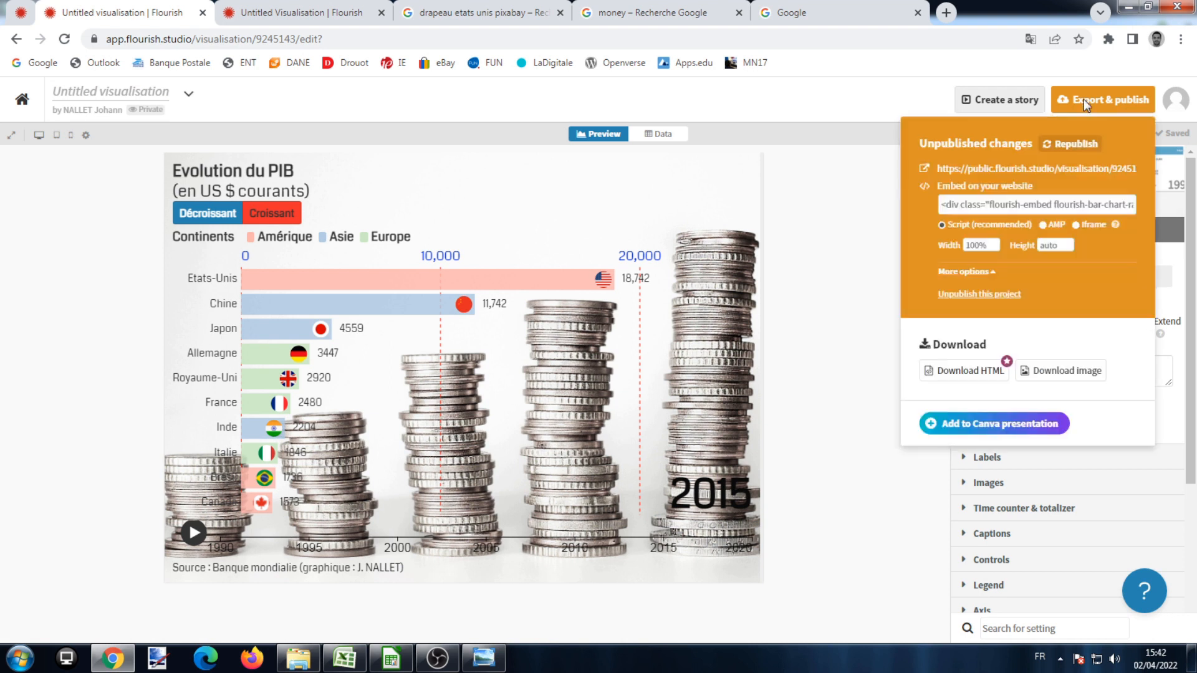
{"action": "left_click", "coordinate": [1068, 149]}
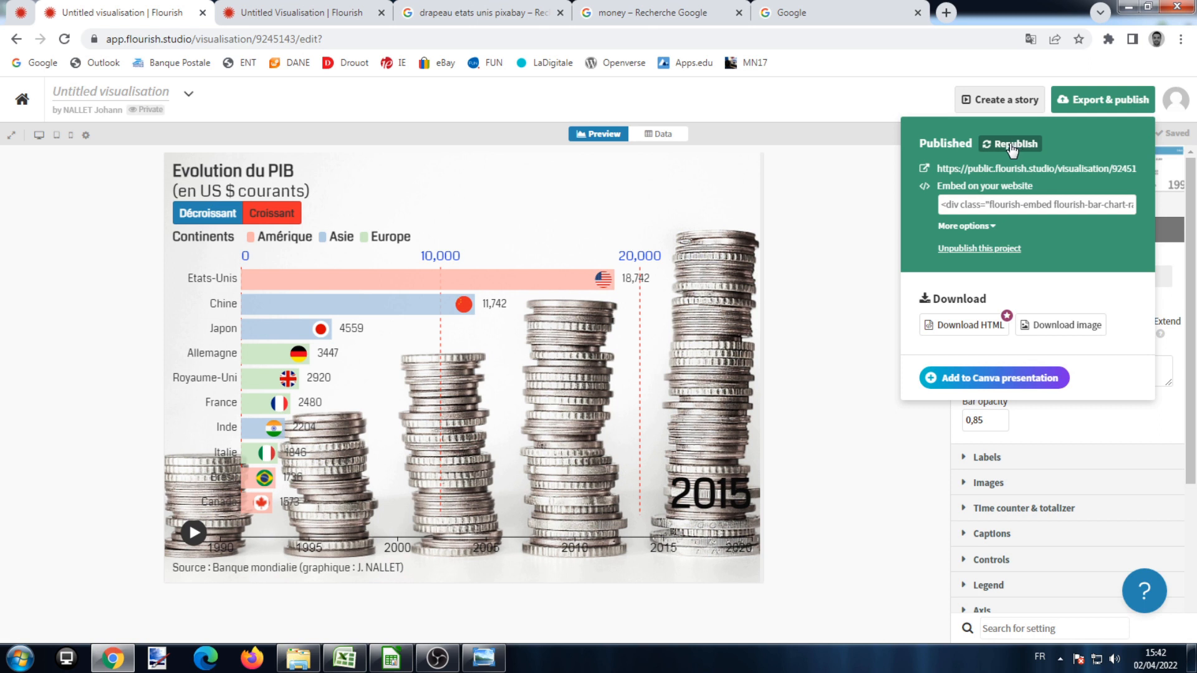
{"action": "left_click", "coordinate": [849, 228]}
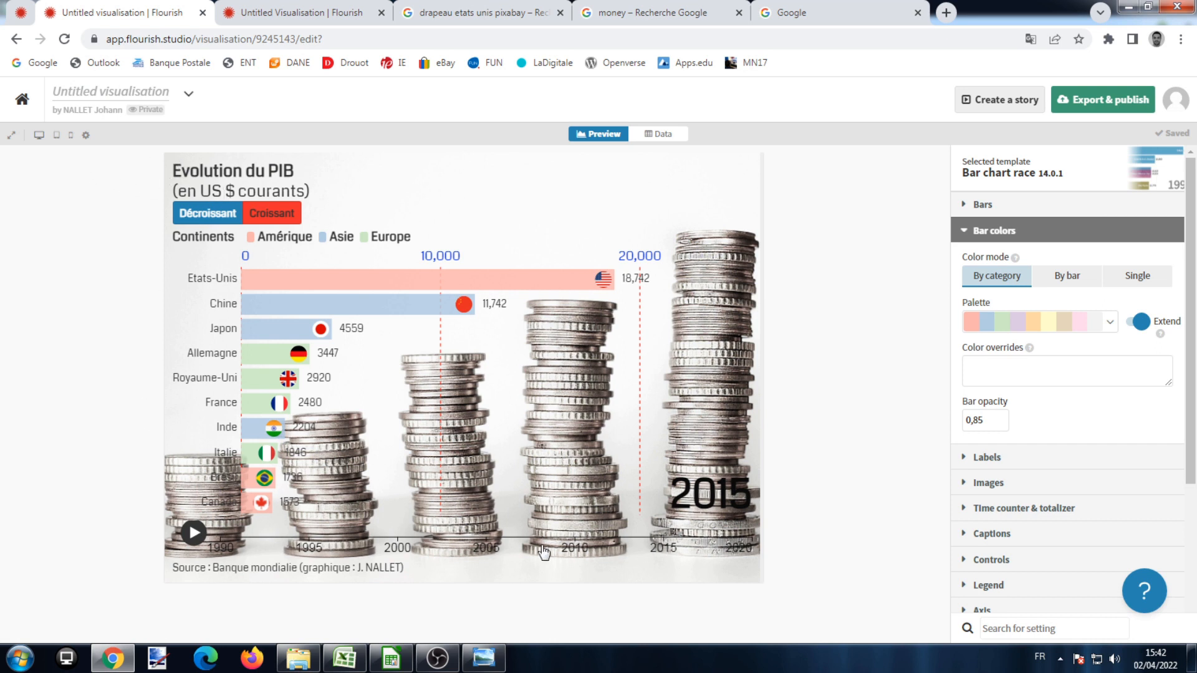
Preview the chart at the available, tablet and mobile widths, and switch to its published page
{"action": "left_click", "coordinate": [41, 135]}
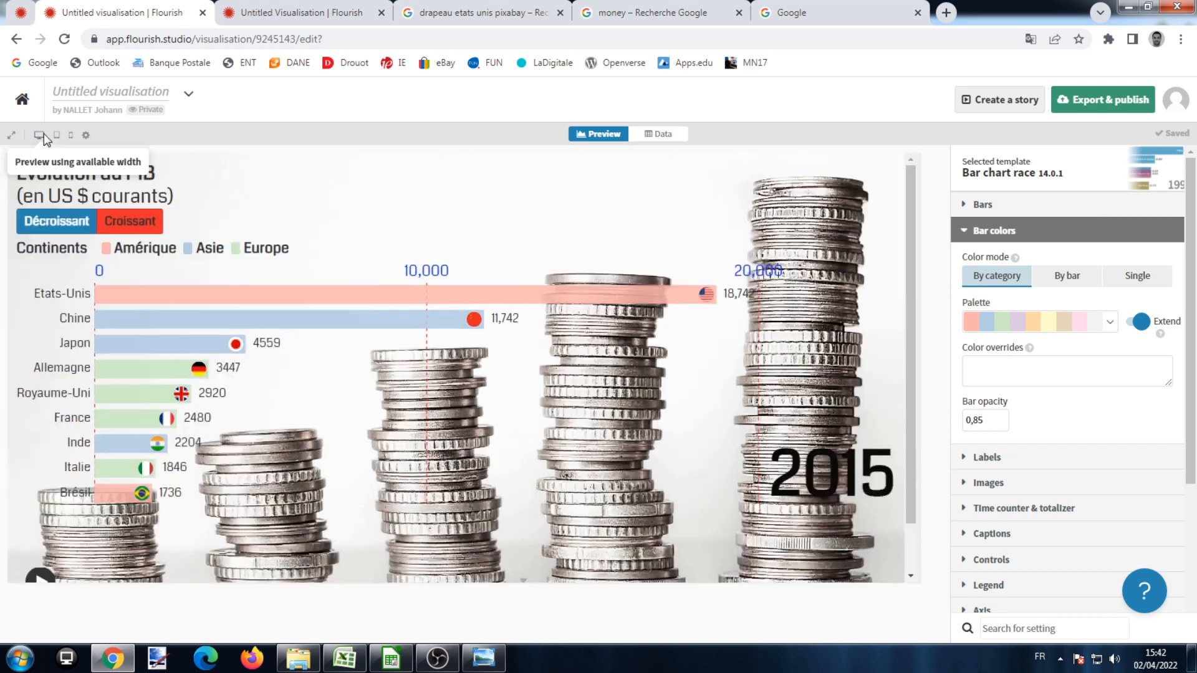
{"action": "left_click", "coordinate": [56, 136]}
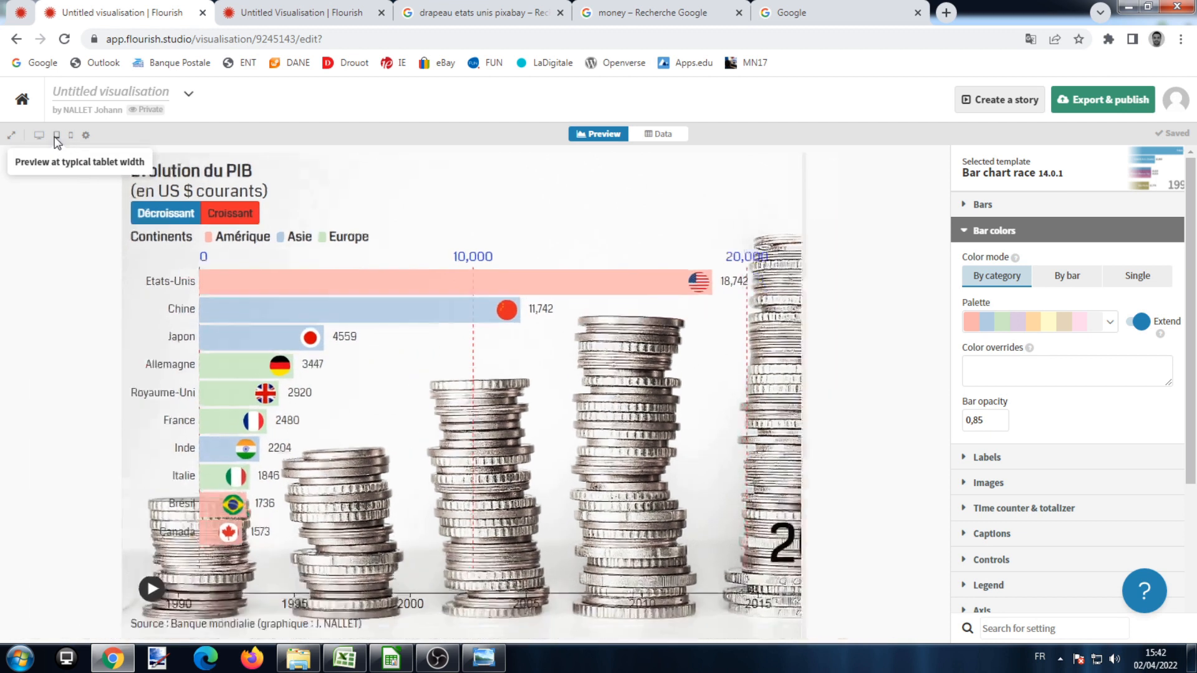
{"action": "left_click", "coordinate": [70, 136]}
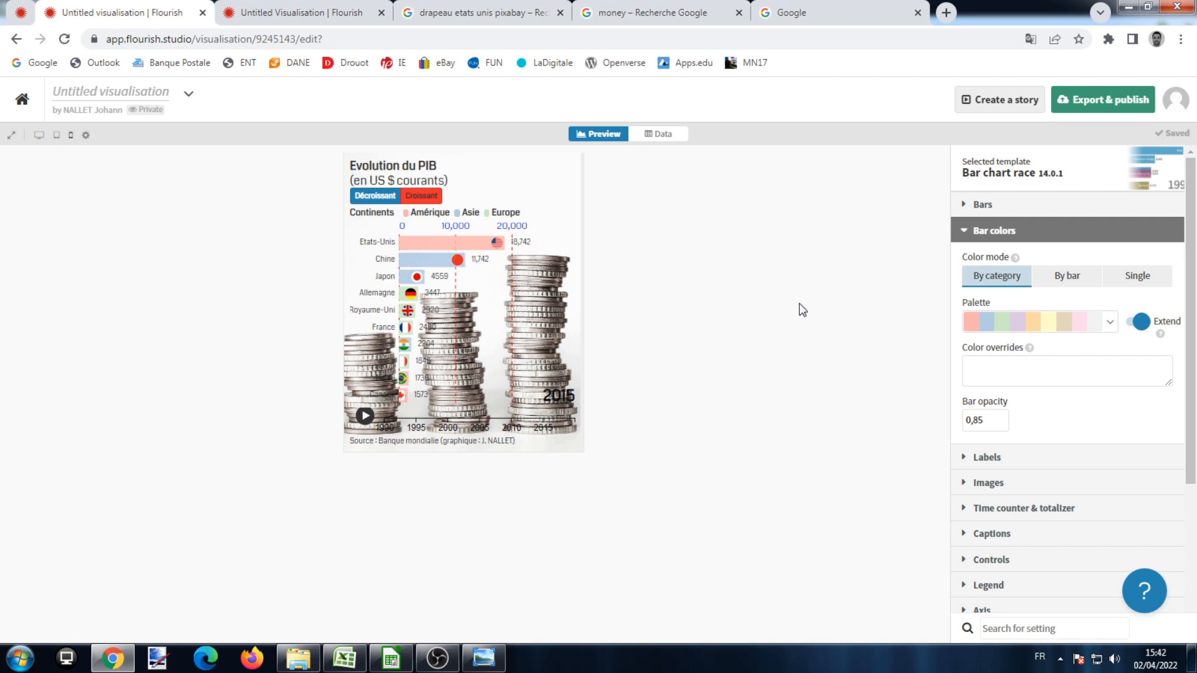
{"action": "left_click", "coordinate": [358, 18]}
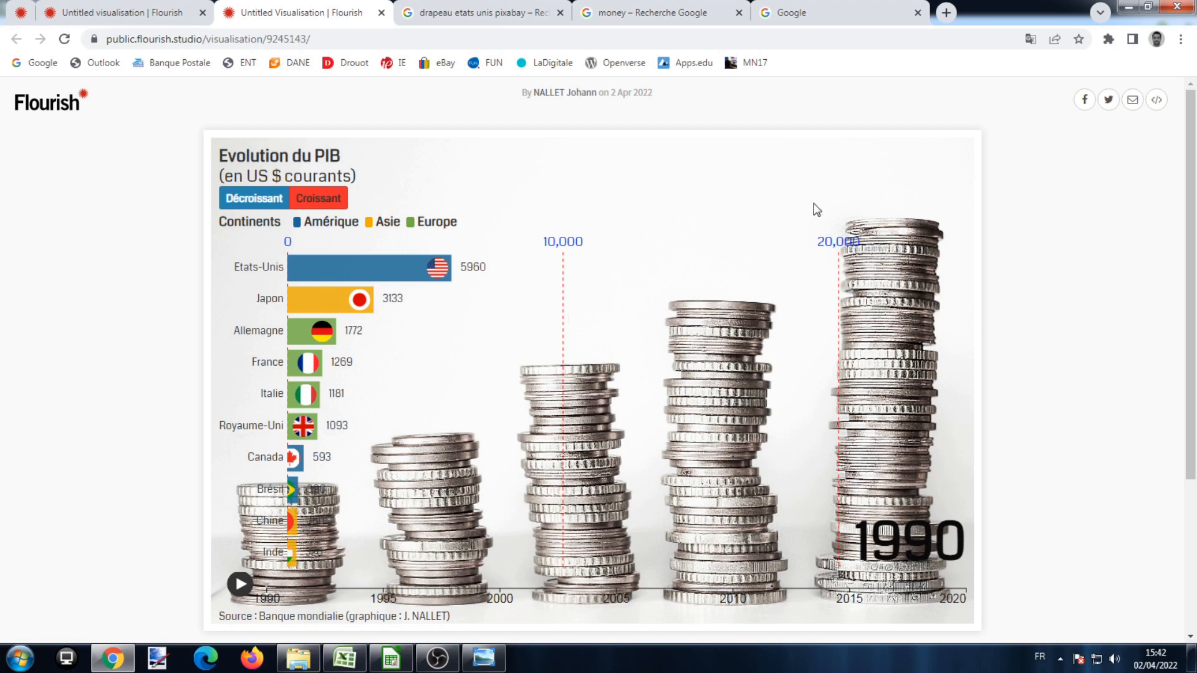
Check the PIB workbook in Excel and create a new Flourish visualisation from the Column chart (grouped) template
{"action": "left_click", "coordinate": [130, 11]}
{"action": "left_click", "coordinate": [22, 103]}
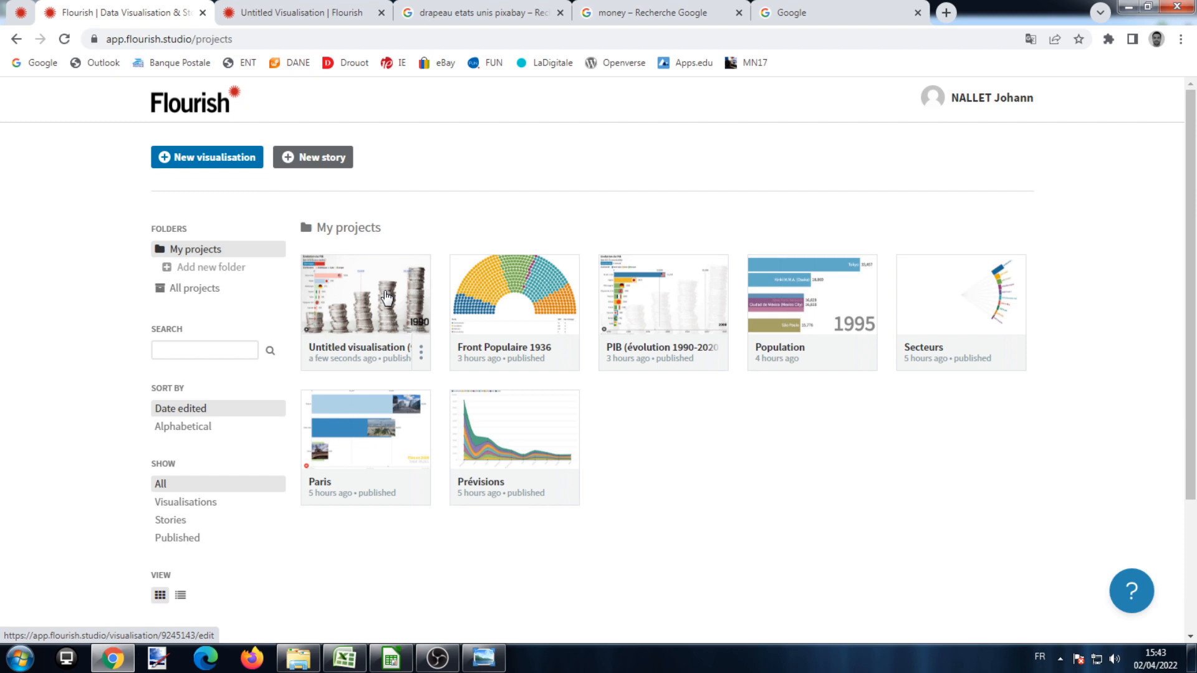
{"action": "left_click", "coordinate": [345, 659]}
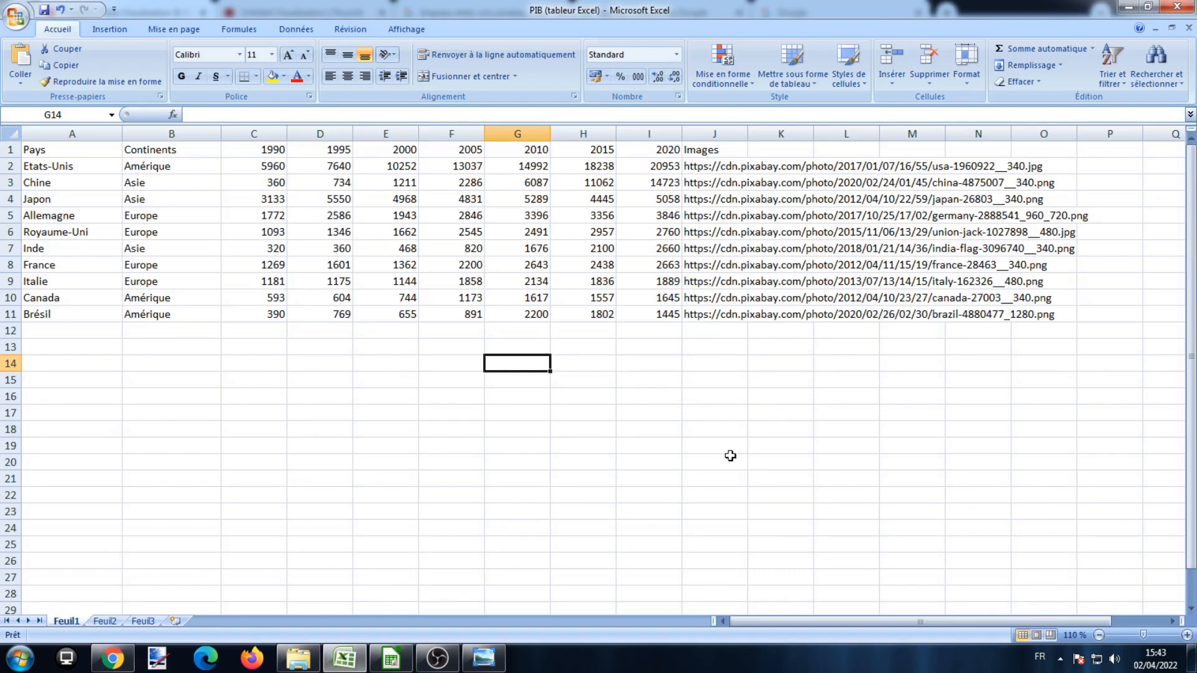
{"action": "key", "text": "alt+Tab"}
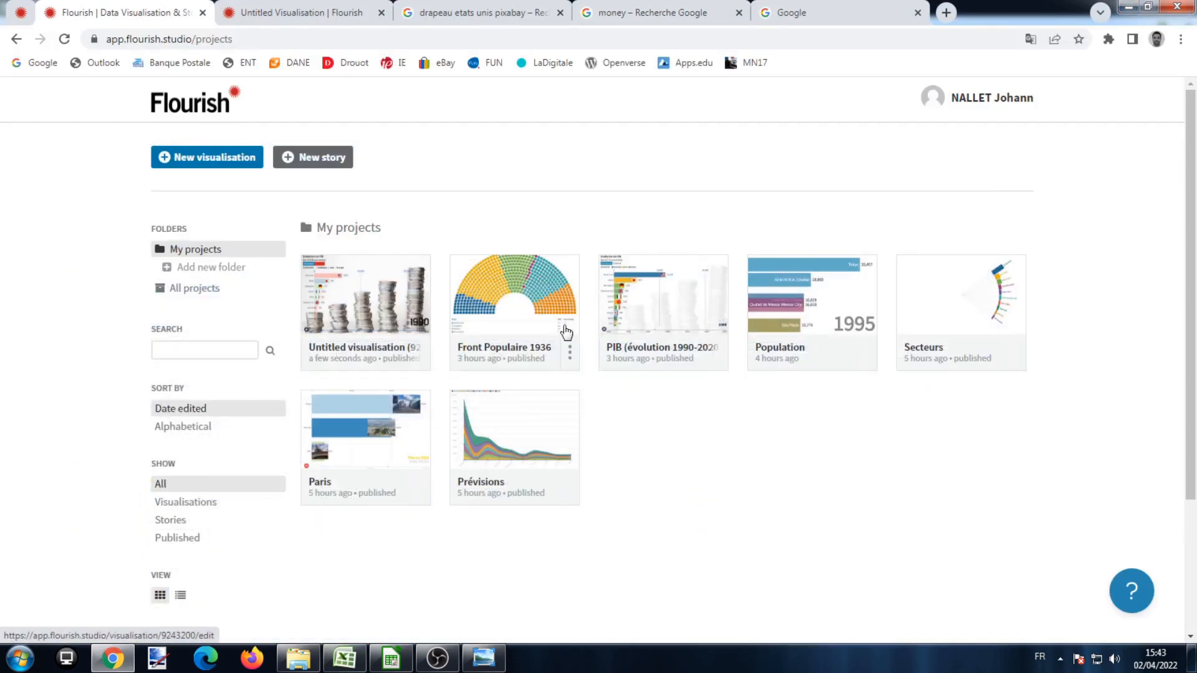
{"action": "left_click", "coordinate": [217, 157]}
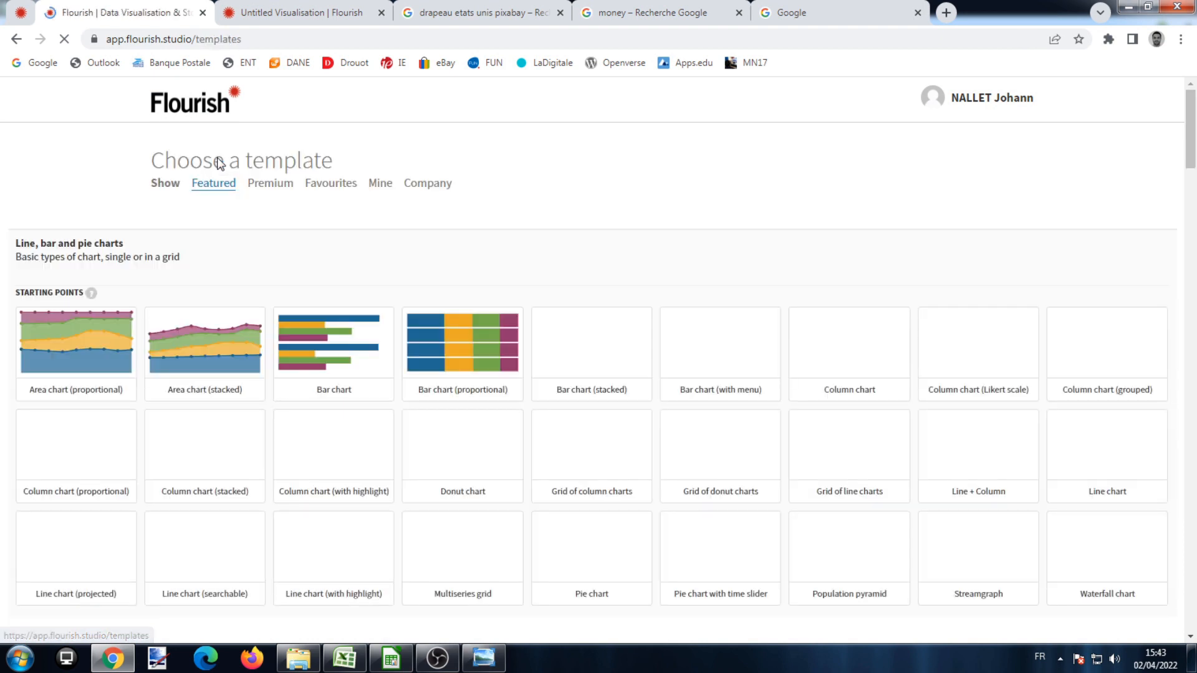
{"action": "left_click", "coordinate": [1098, 335]}
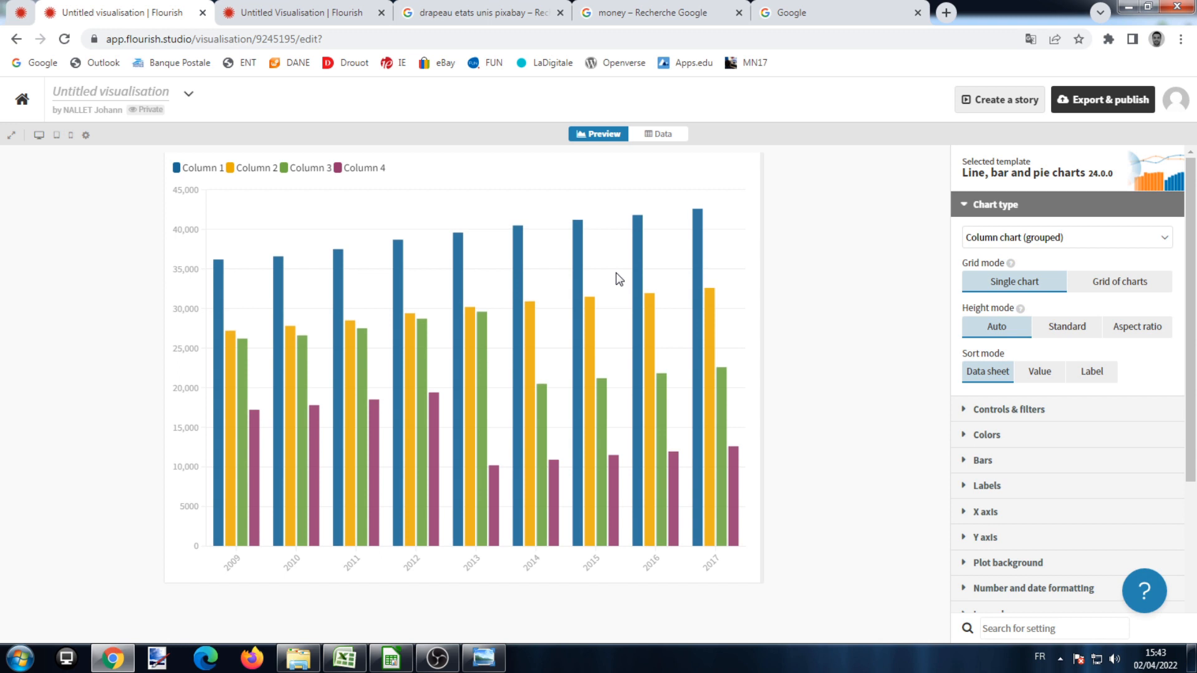
Replace the column chart's sample data with sheet Feuil1 of the file PIB (tableur Excel)
{"action": "left_click", "coordinate": [649, 141]}
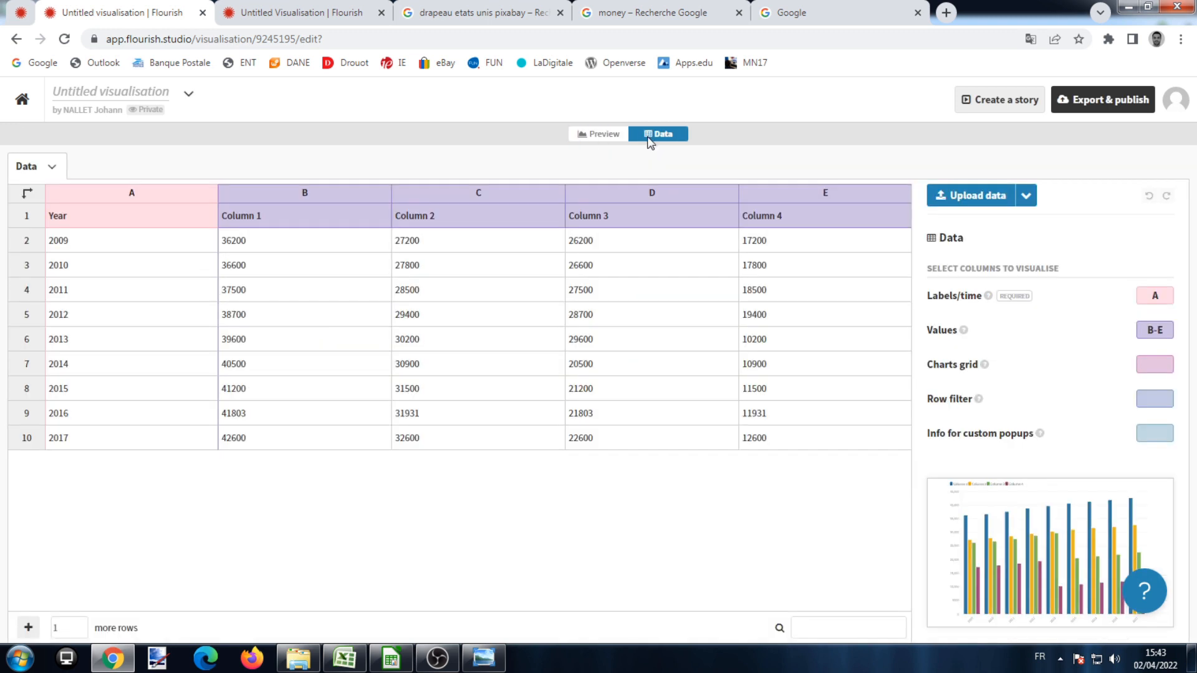
{"action": "left_click", "coordinate": [955, 200]}
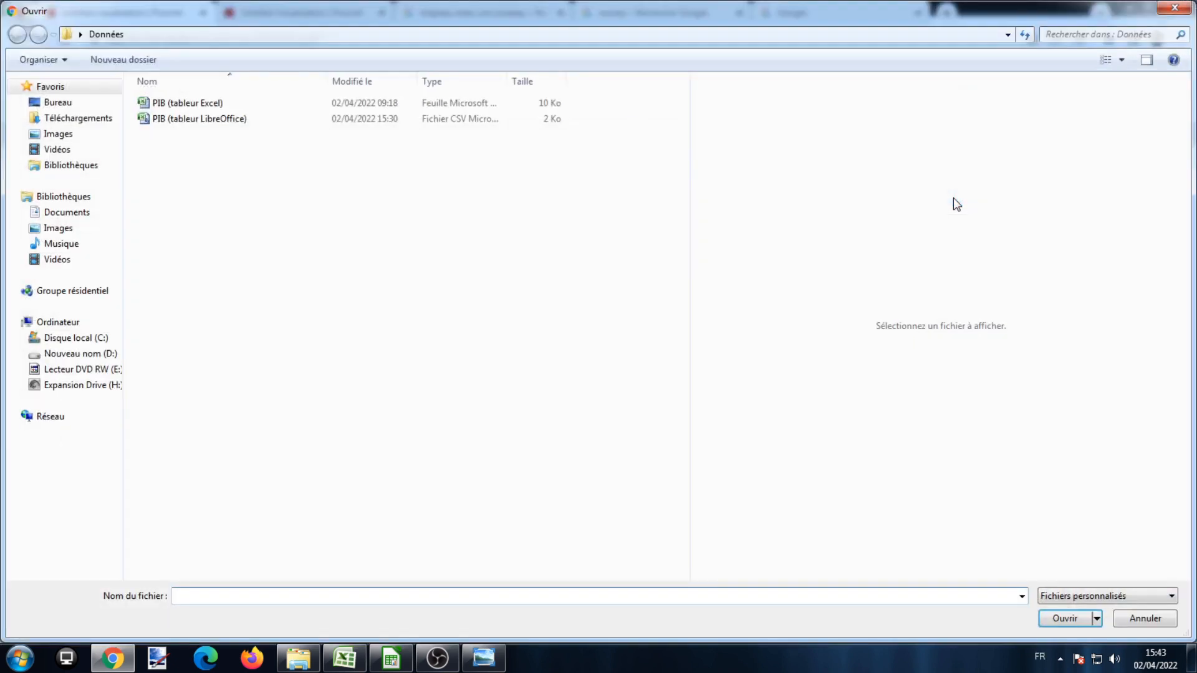
{"action": "double_click", "coordinate": [268, 103]}
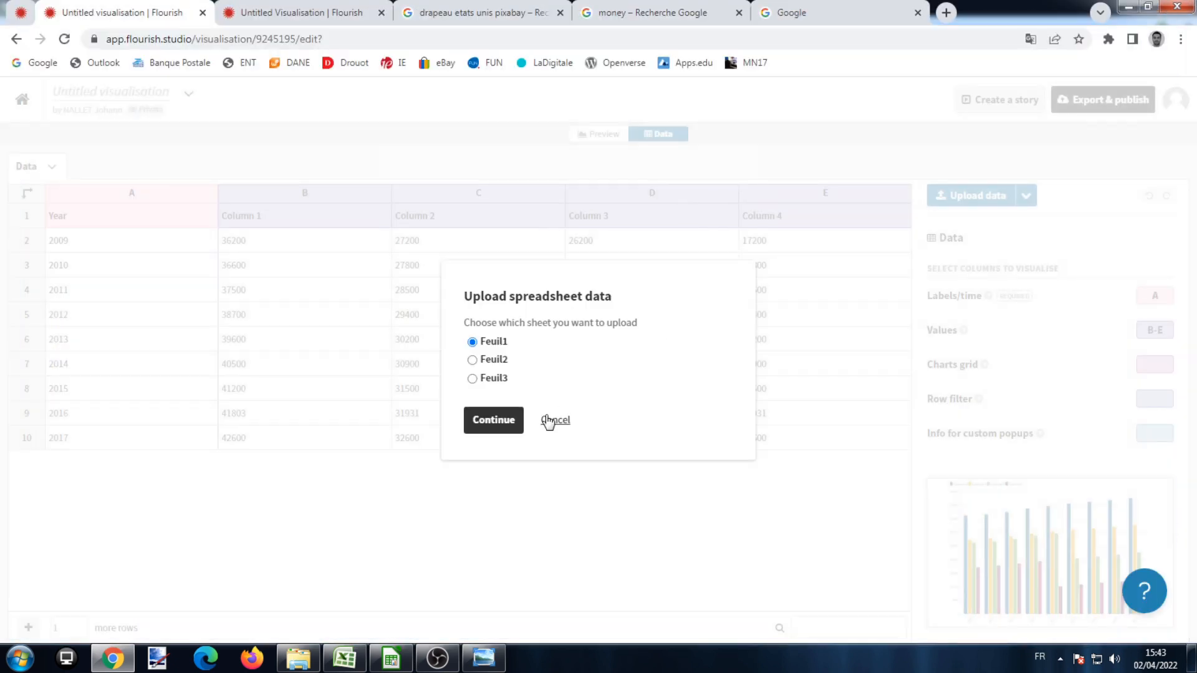
{"action": "left_click", "coordinate": [489, 430]}
{"action": "left_click", "coordinate": [491, 412]}
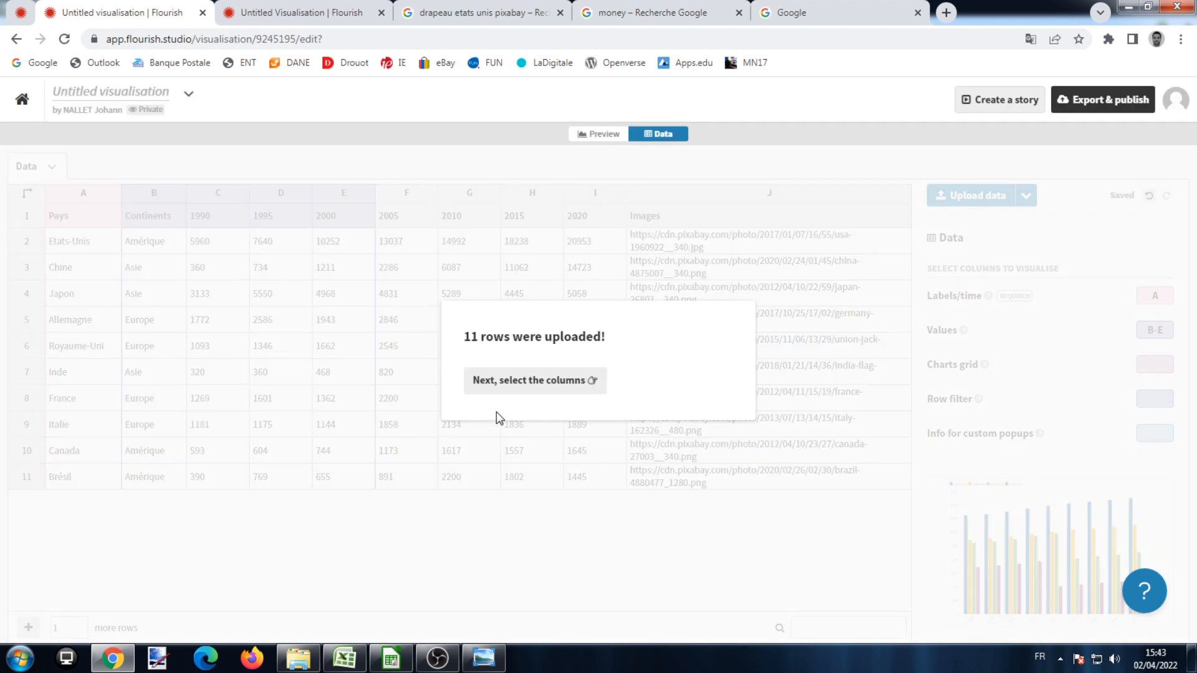
{"action": "left_click", "coordinate": [553, 382]}
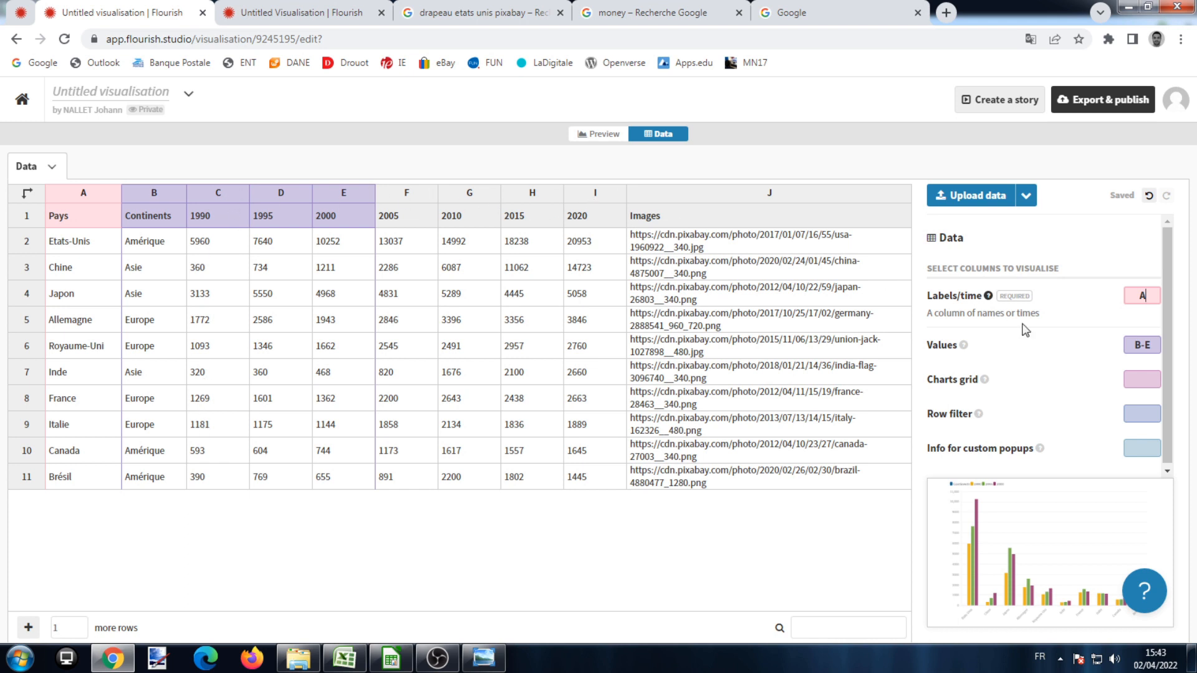
Set the column chart's values to columns C-I and return to the chart preview
{"action": "left_click", "coordinate": [1142, 346]}
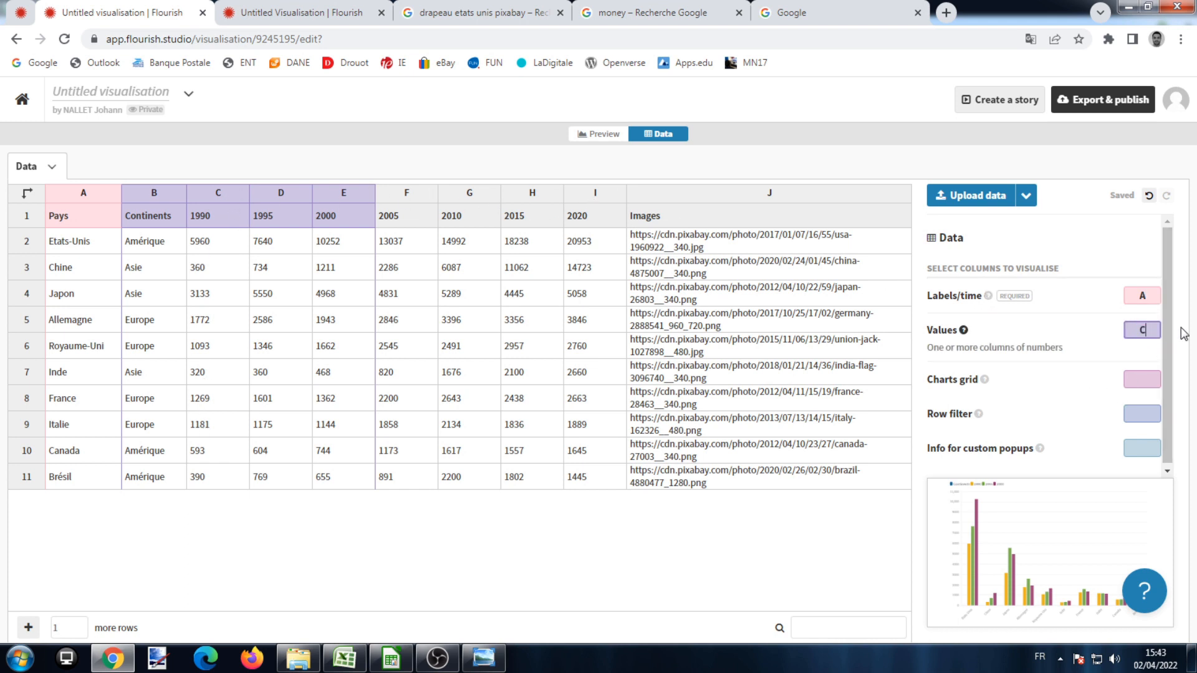
{"action": "left_click", "coordinate": [838, 556]}
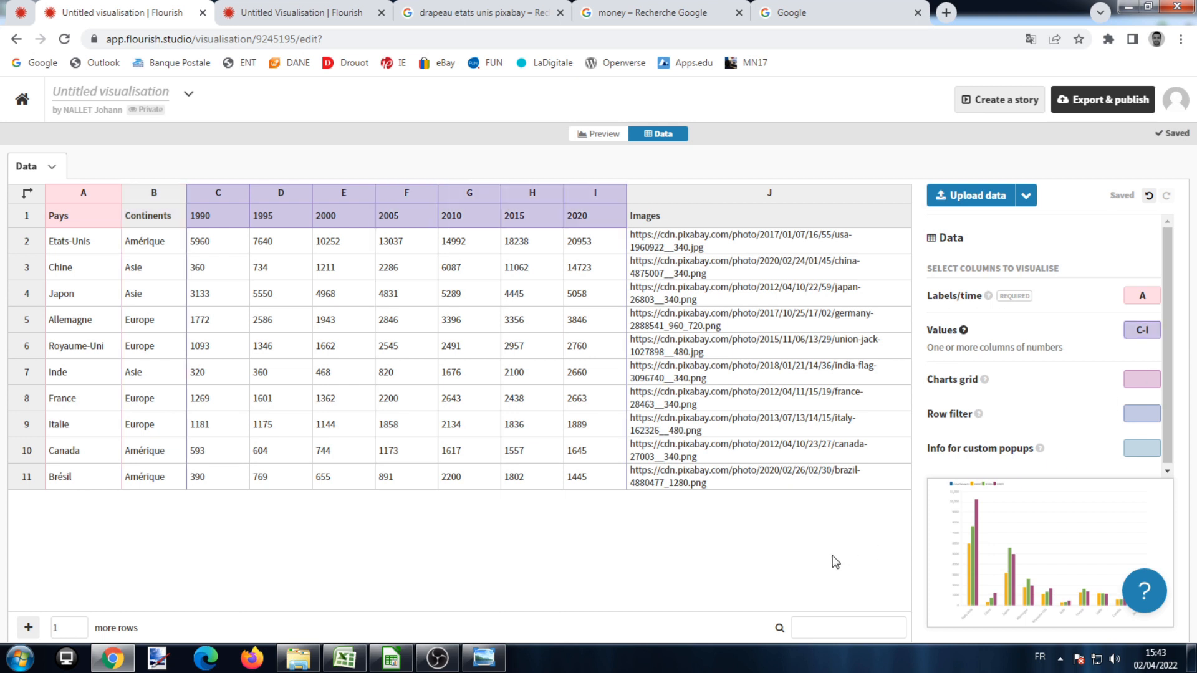
{"action": "left_click", "coordinate": [591, 134]}
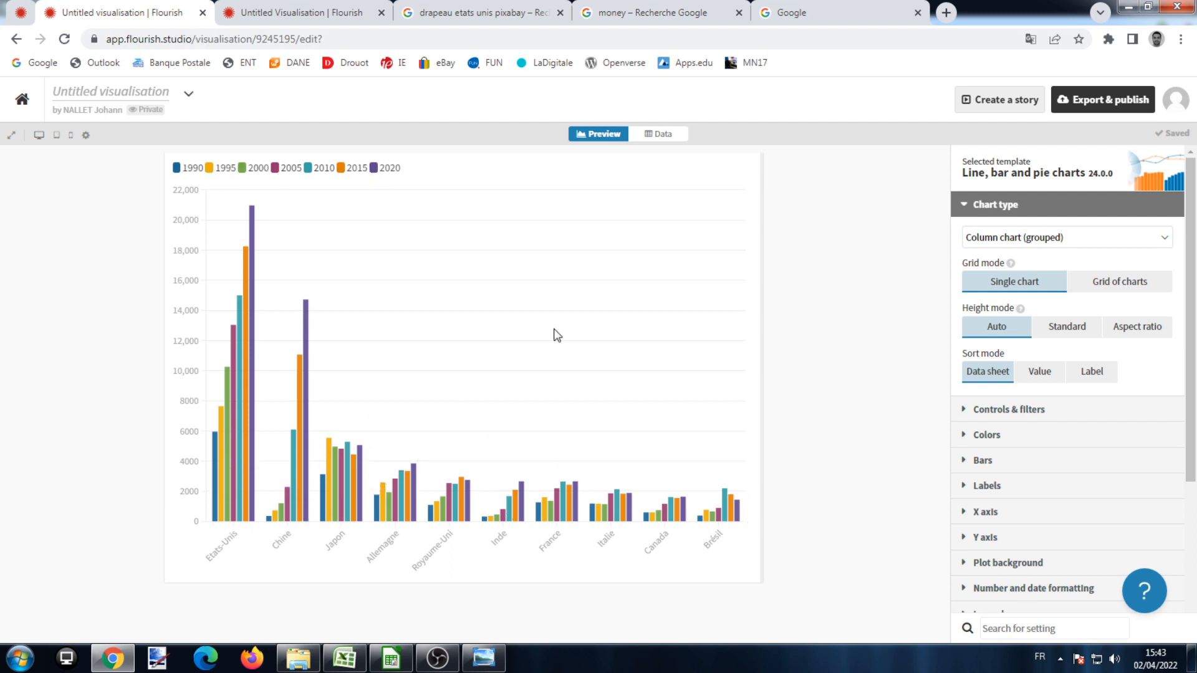
Toggle the 2015 series off and on, and hide the 2000 and 2005 series in the column chart
{"action": "left_click", "coordinate": [343, 175]}
{"action": "left_click", "coordinate": [343, 173]}
{"action": "left_click", "coordinate": [253, 168]}
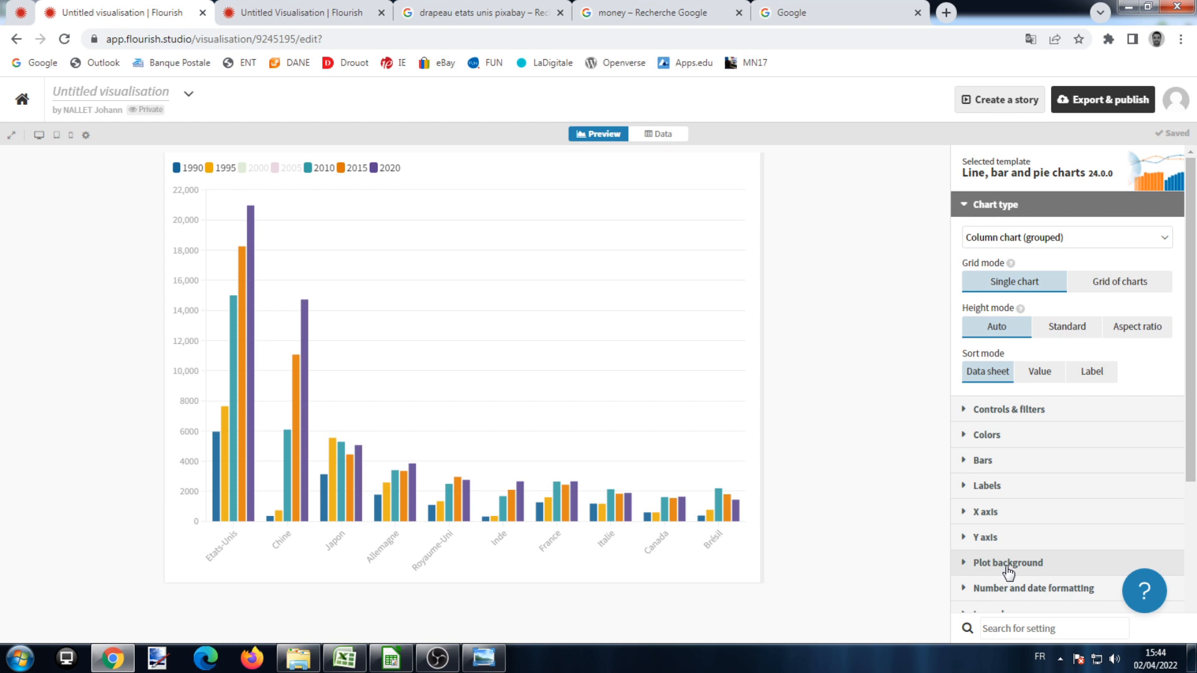
Leave the column chart and create a new visualisation from the Line chart race template
{"action": "left_click", "coordinate": [22, 102]}
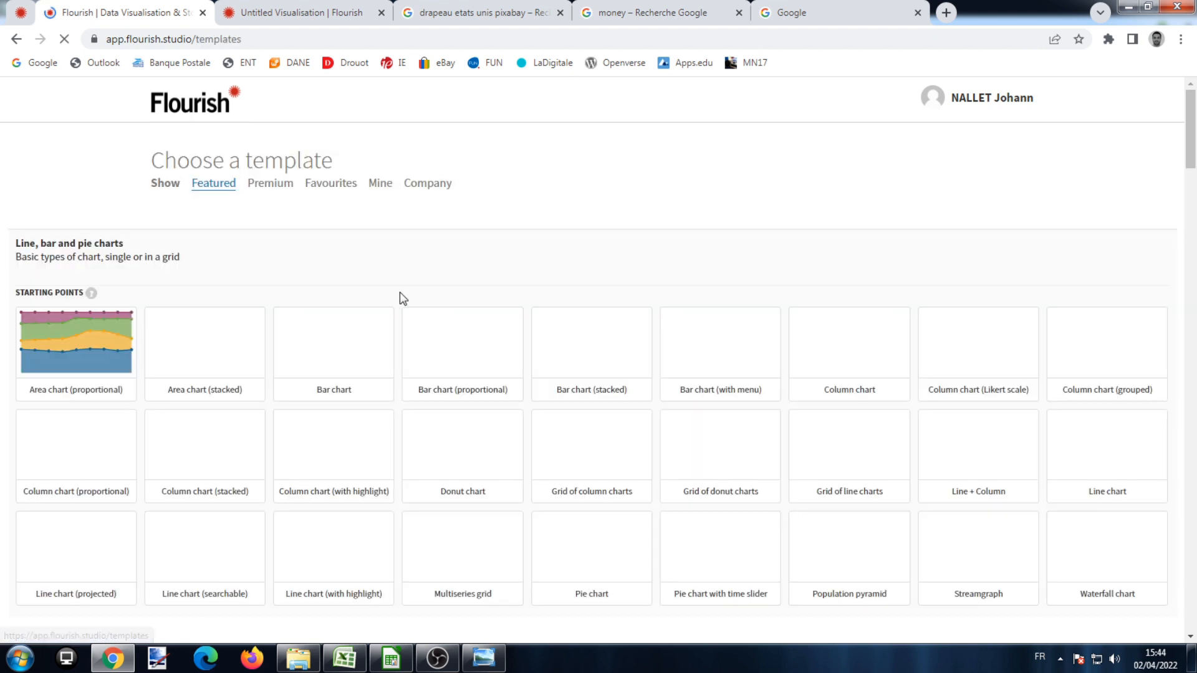
{"action": "scroll", "coordinate": [395, 311], "scroll_direction": "down", "scroll_amount": 8}
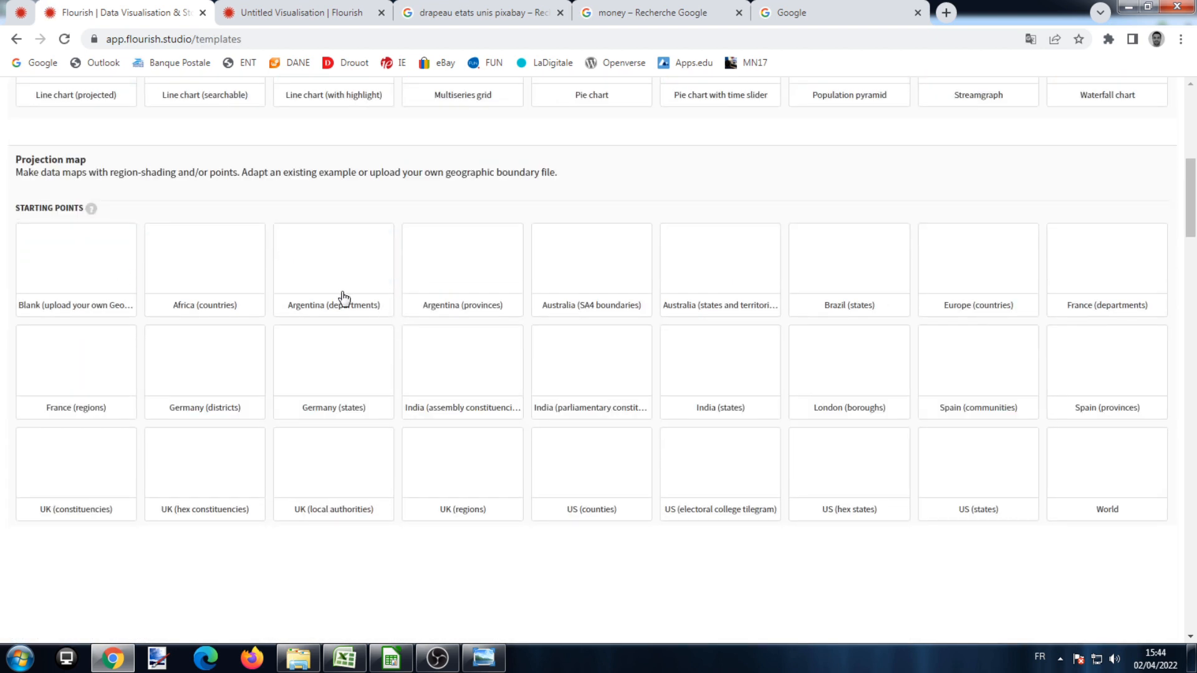
{"action": "scroll", "coordinate": [336, 294], "scroll_direction": "down", "scroll_amount": 10}
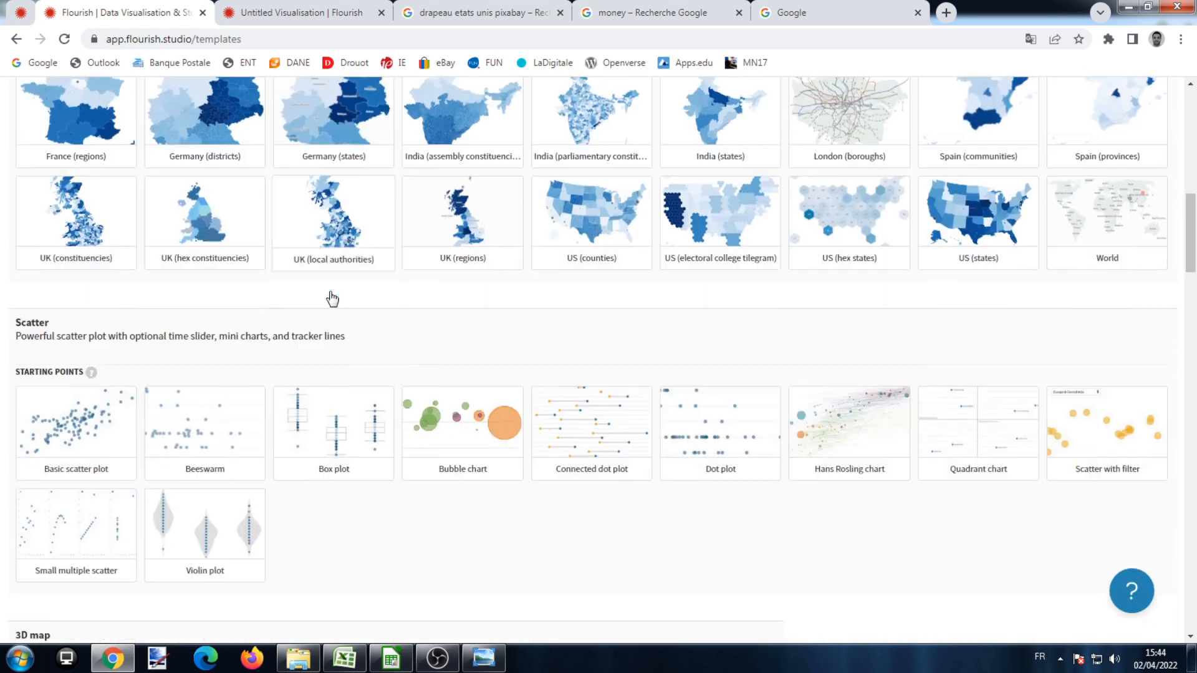
{"action": "scroll", "coordinate": [323, 296], "scroll_direction": "down", "scroll_amount": 5}
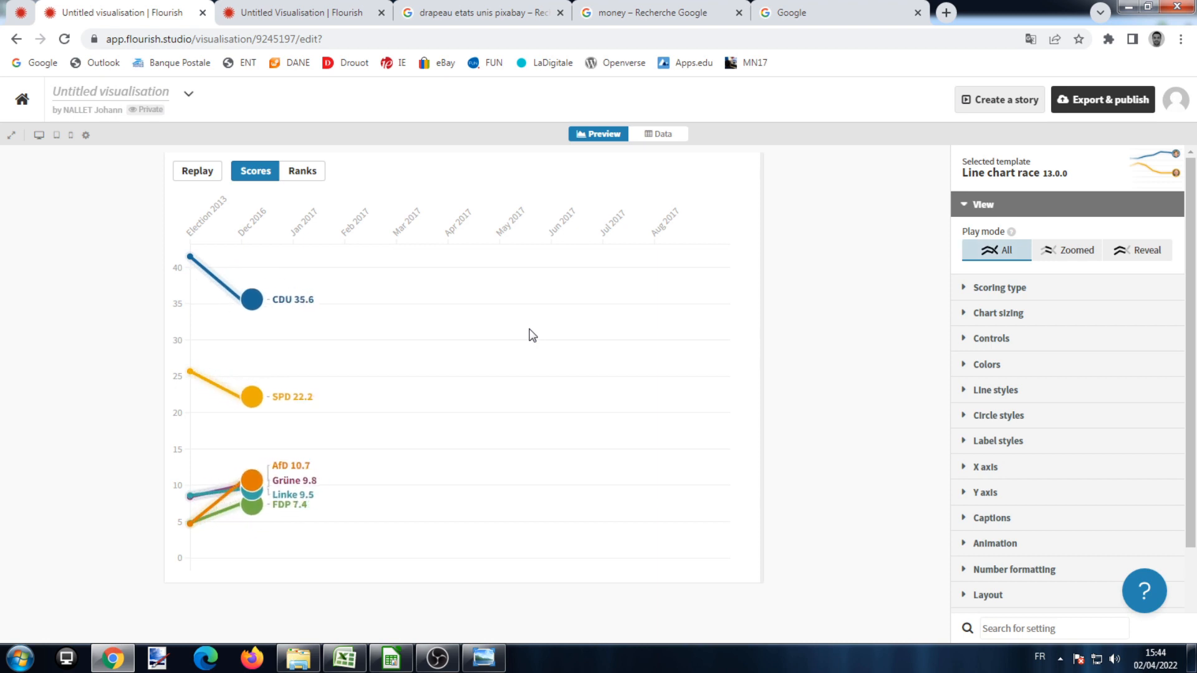
Replace the line chart race's sample data with sheet Feuil1 of the file PIB (tableur Excel)
{"action": "left_click", "coordinate": [651, 135]}
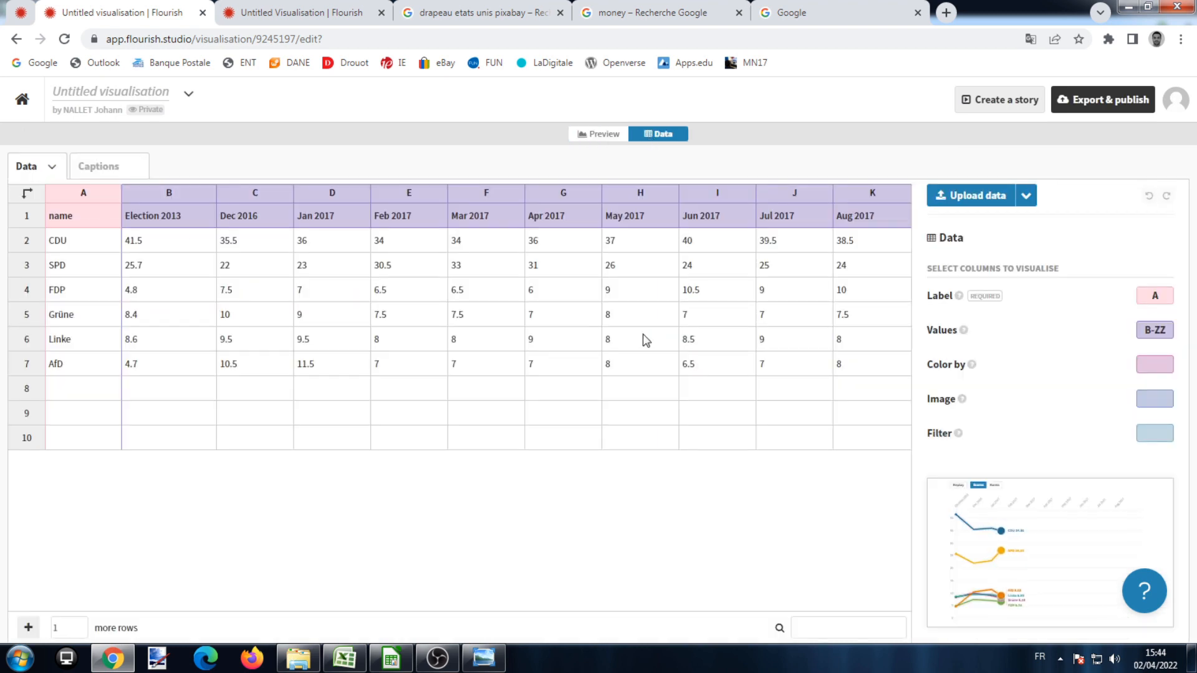
{"action": "left_click", "coordinate": [965, 201]}
{"action": "left_click", "coordinate": [222, 106]}
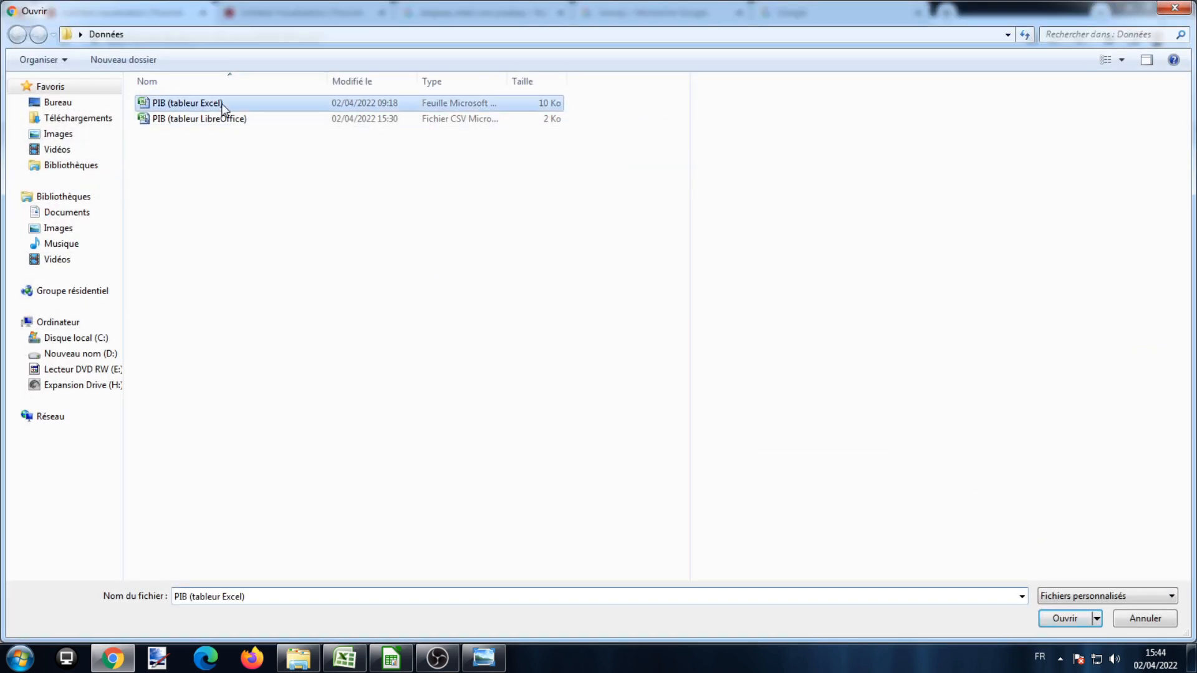
{"action": "left_click", "coordinate": [1072, 622]}
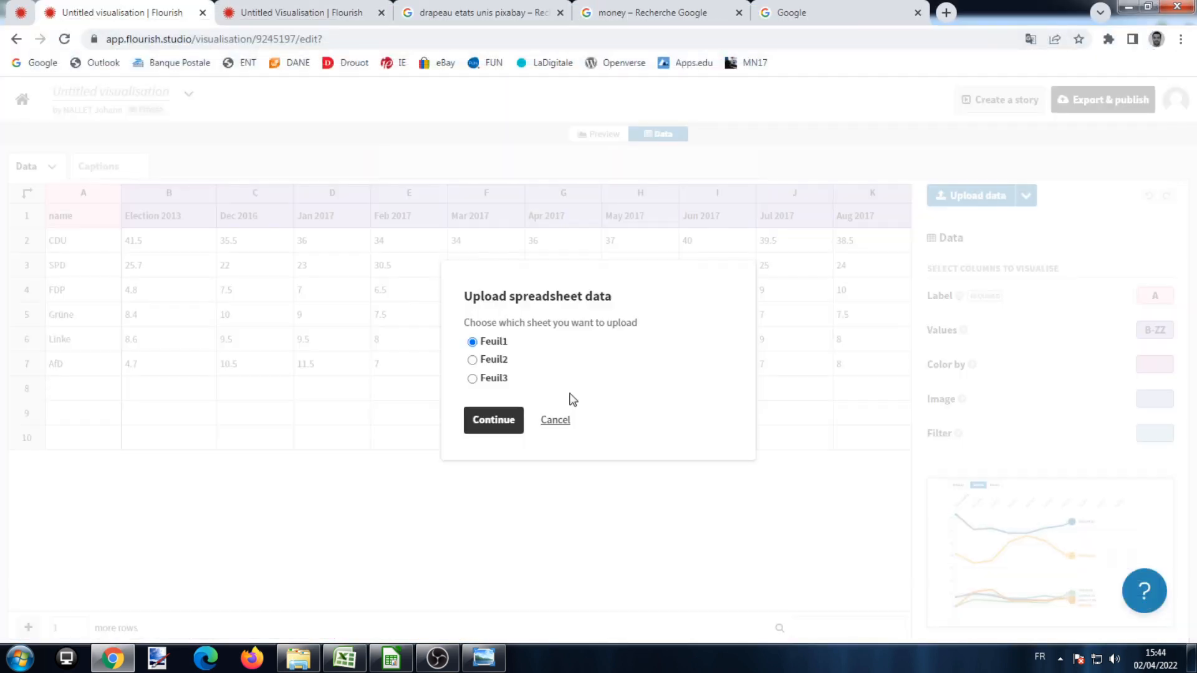
{"action": "left_click", "coordinate": [508, 426]}
{"action": "left_click", "coordinate": [503, 426]}
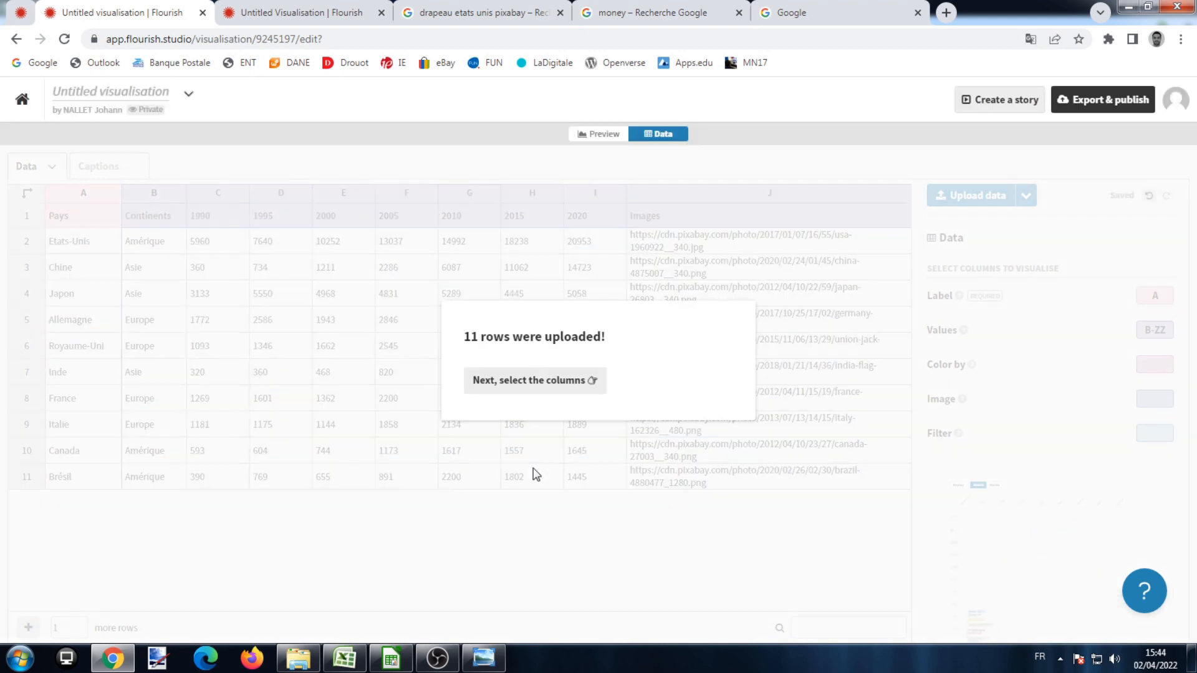
{"action": "left_click", "coordinate": [534, 382]}
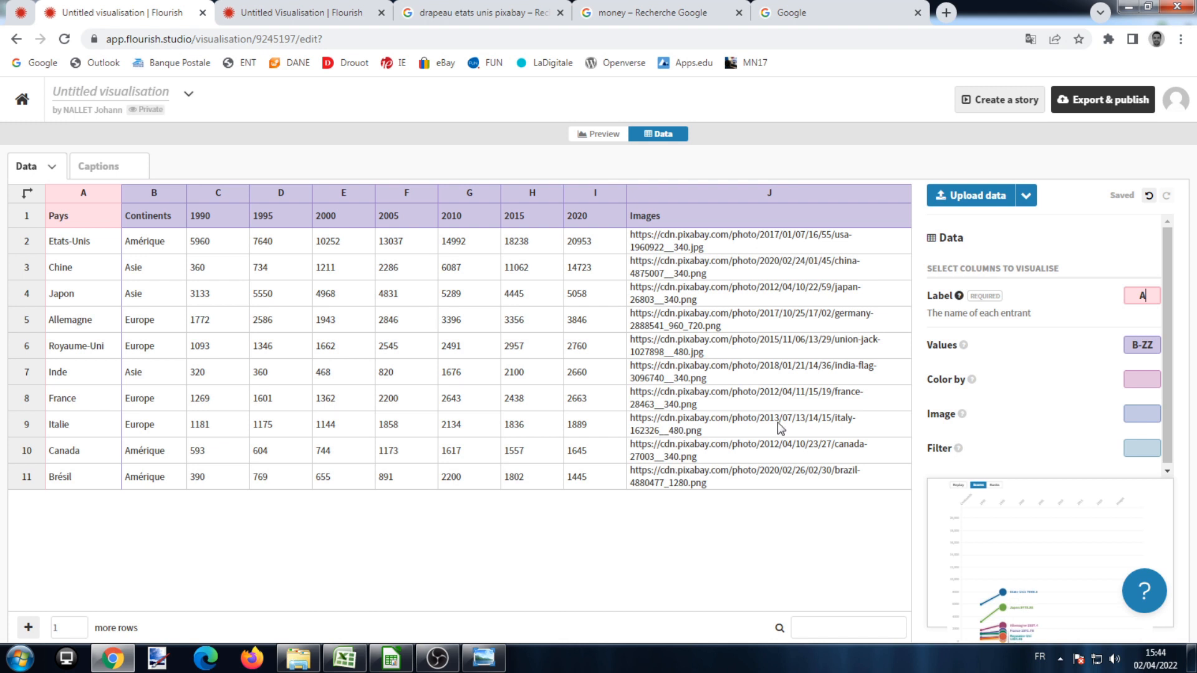
Keep column A as the label and set the line chart race's values to columns C-I
{"action": "left_click", "coordinate": [1156, 297]}
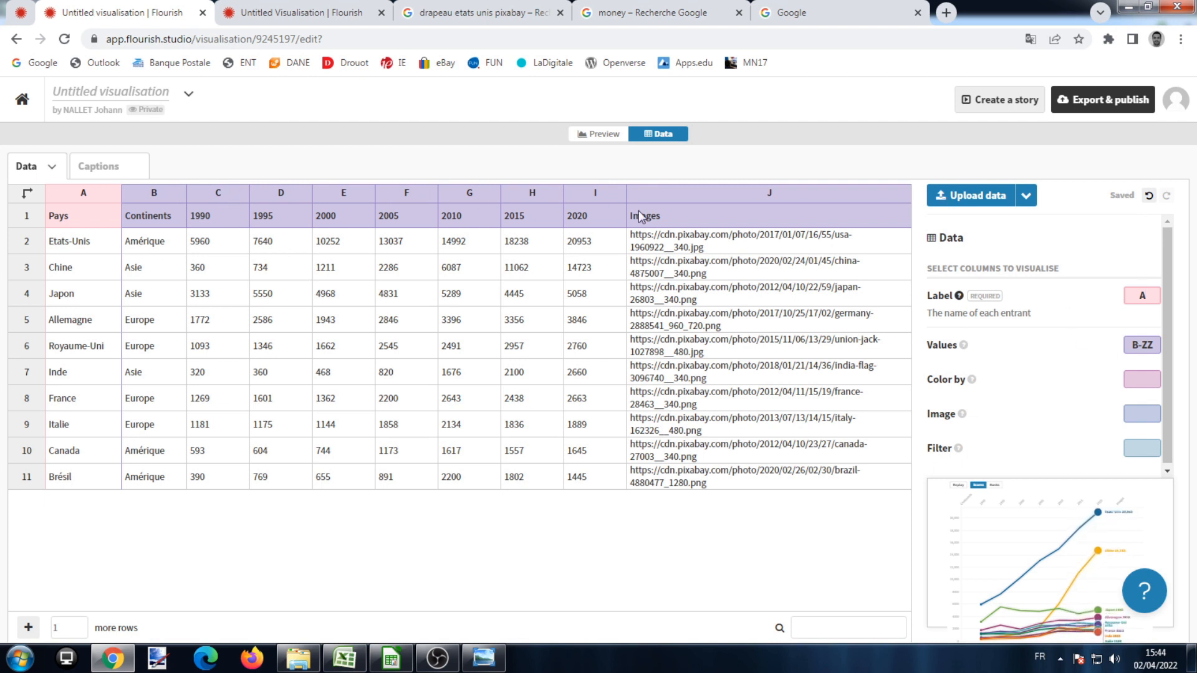
{"action": "left_click", "coordinate": [1130, 350]}
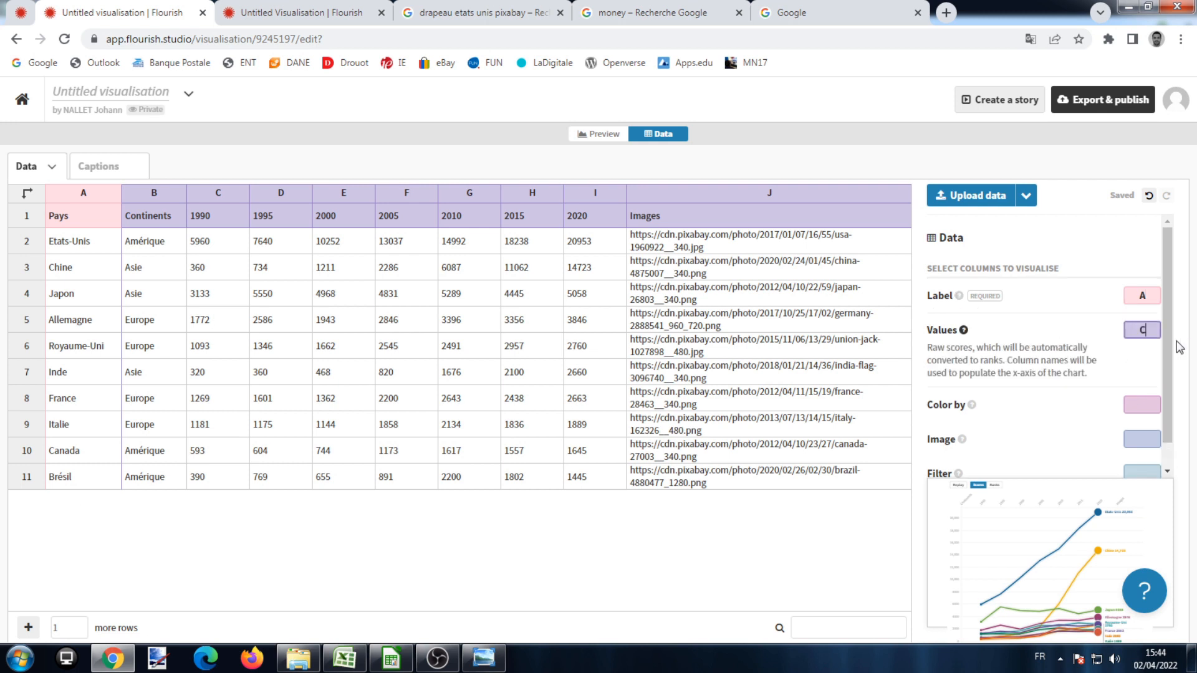
{"action": "key", "text": "Return"}
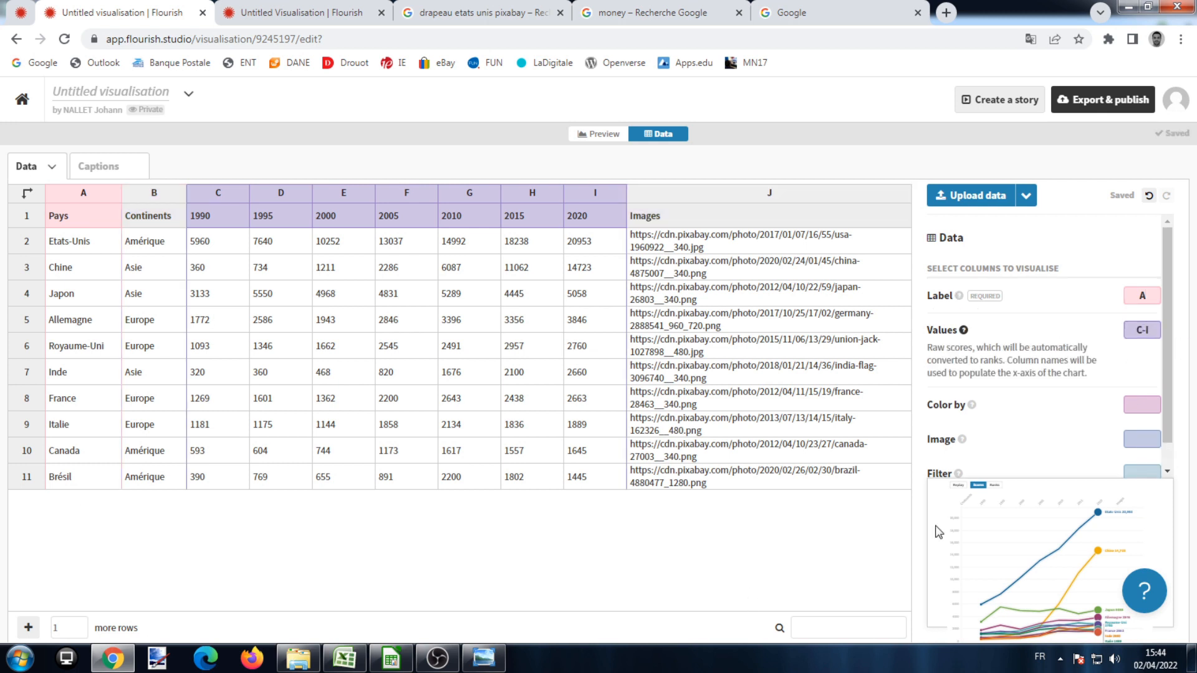
Assign column J as the image source and color the lines by column B
{"action": "scroll", "coordinate": [1125, 334], "scroll_direction": "down", "scroll_amount": 1}
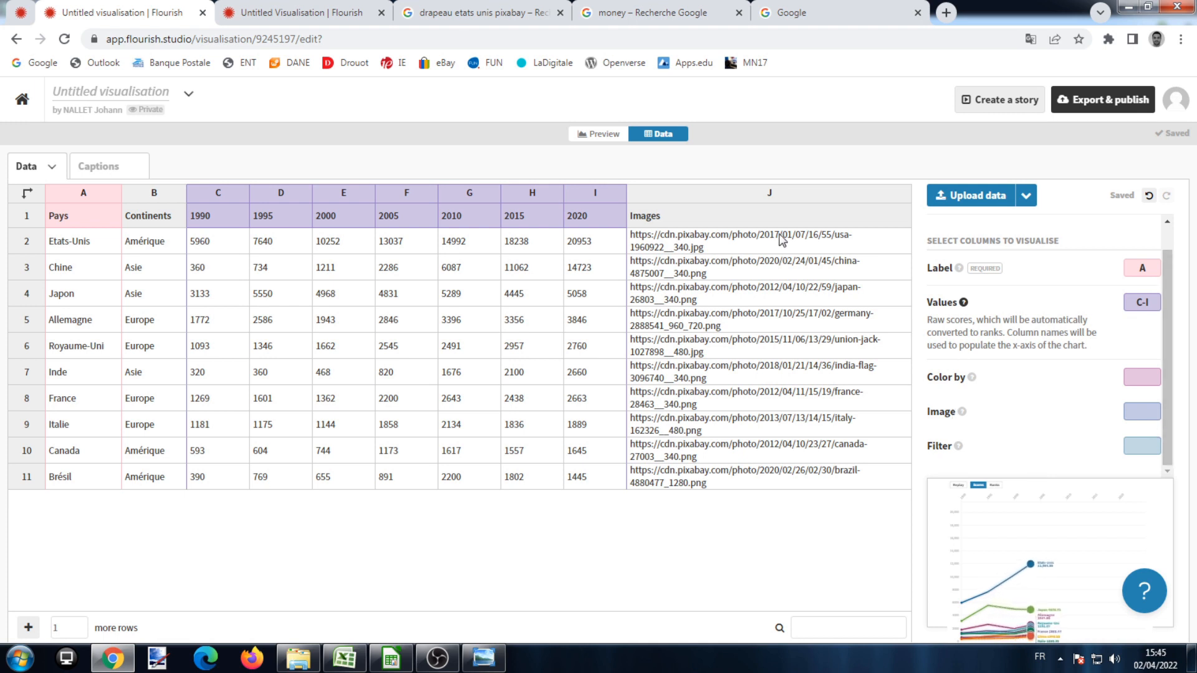
{"action": "left_click", "coordinate": [1139, 413]}
{"action": "type", "text": "J"}
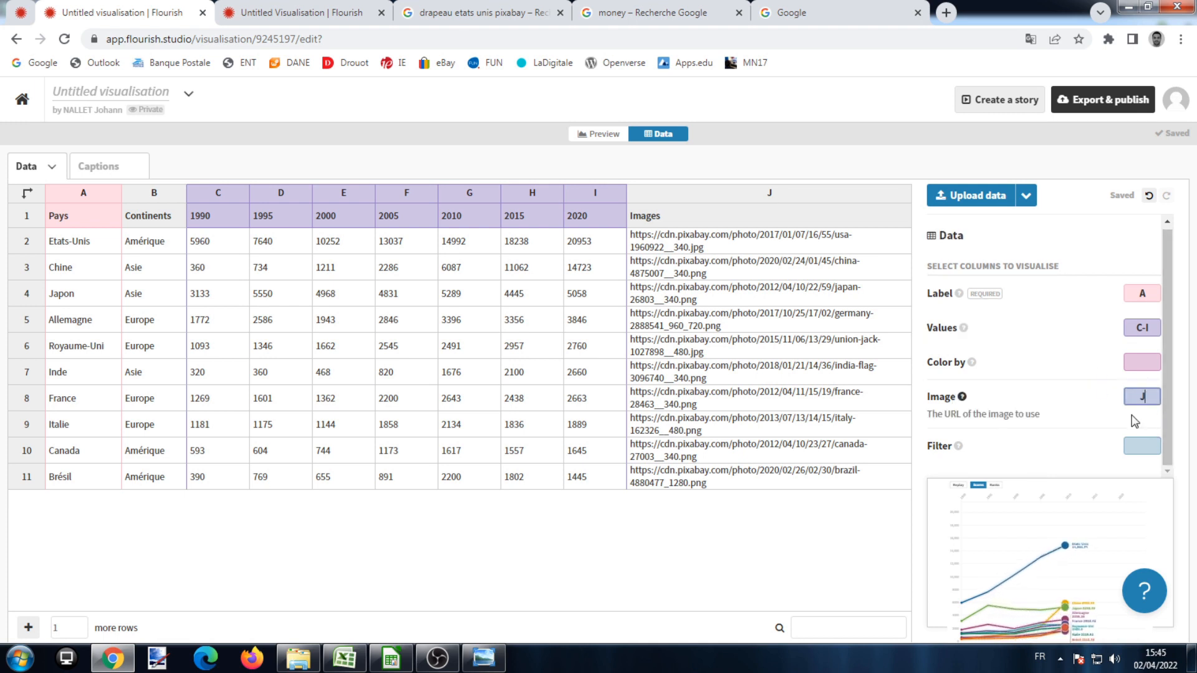
{"action": "key", "text": "Return"}
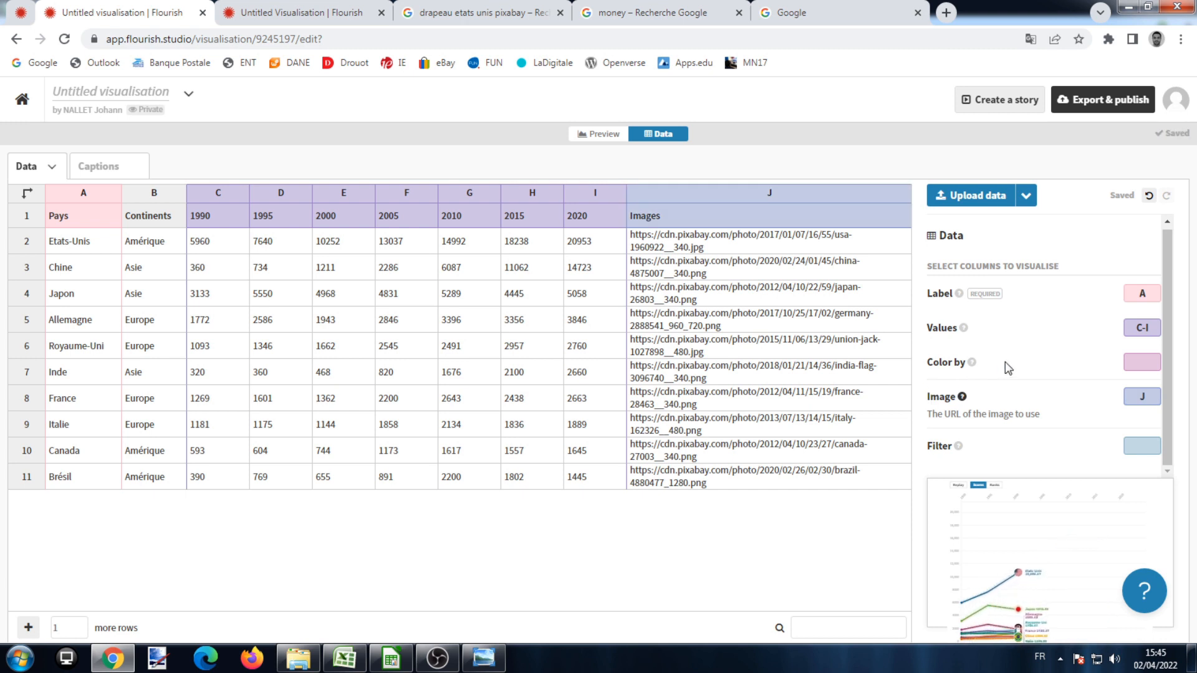
{"action": "left_click", "coordinate": [1141, 362]}
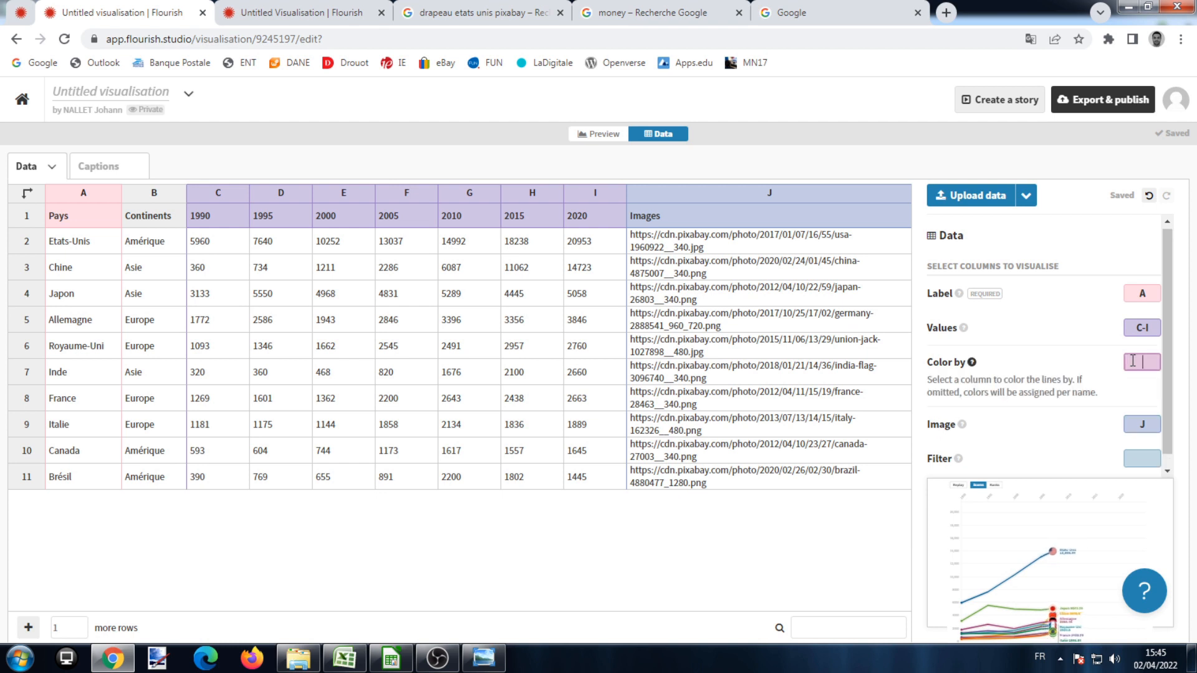
{"action": "type", "text": "B"}
{"action": "key", "text": "Return"}
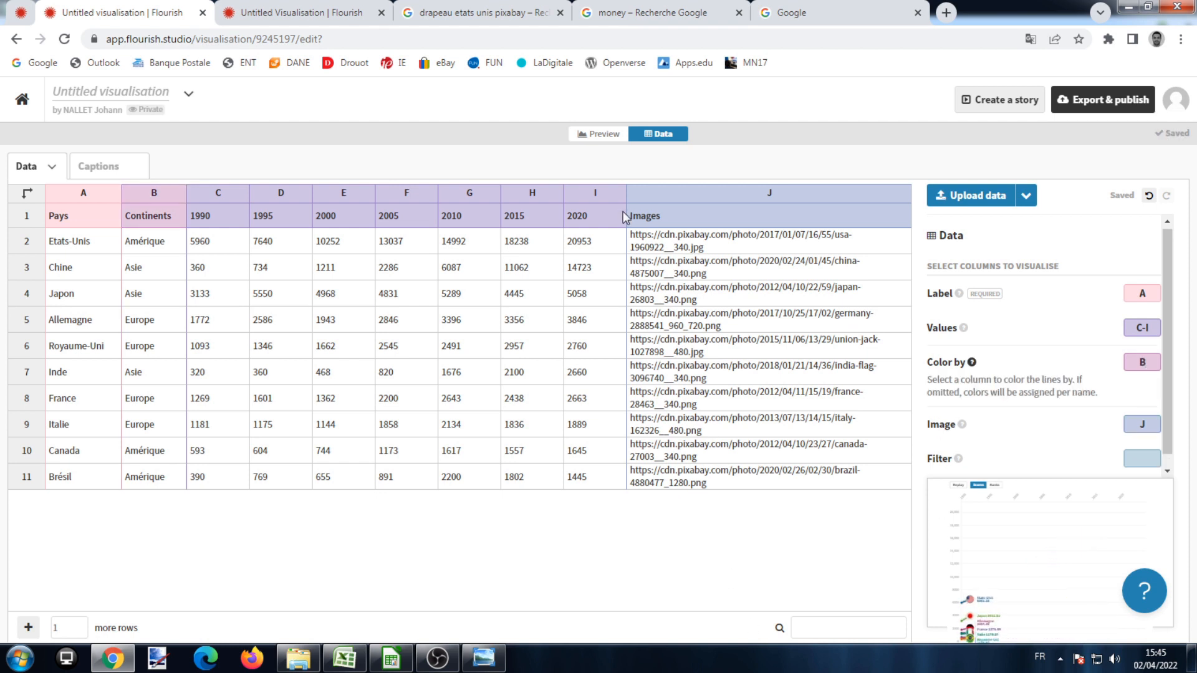
Preview the line chart race and switch it from scores to ranks
{"action": "left_click", "coordinate": [598, 134]}
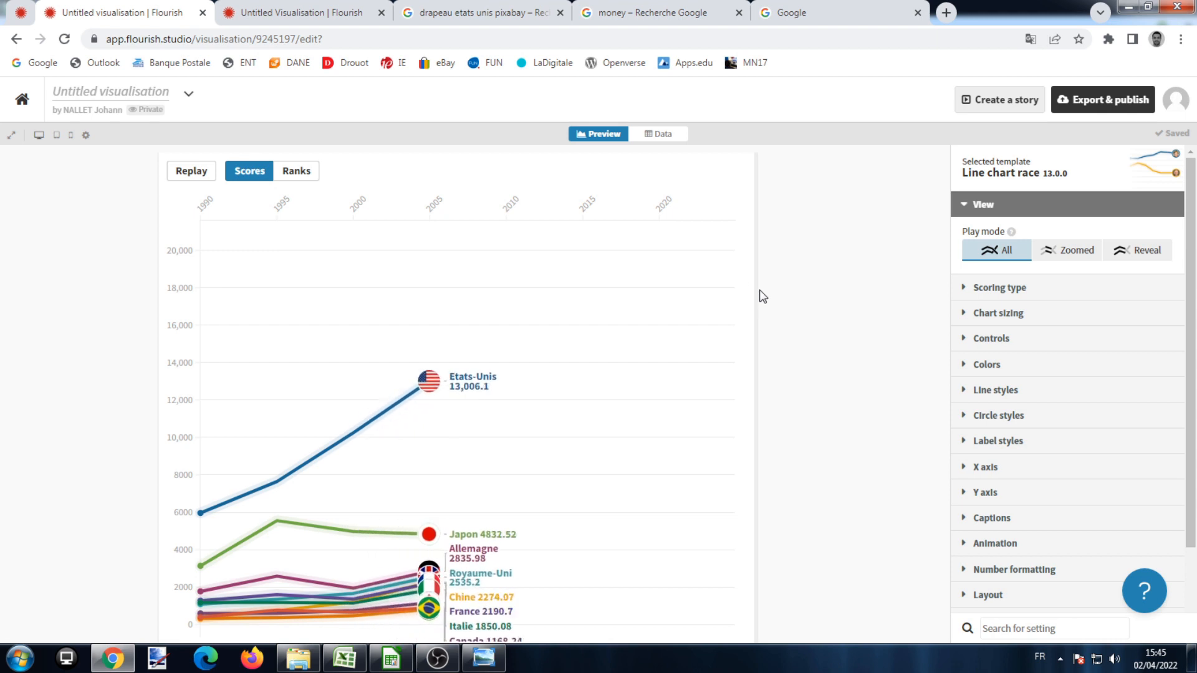
{"action": "left_click", "coordinate": [307, 175]}
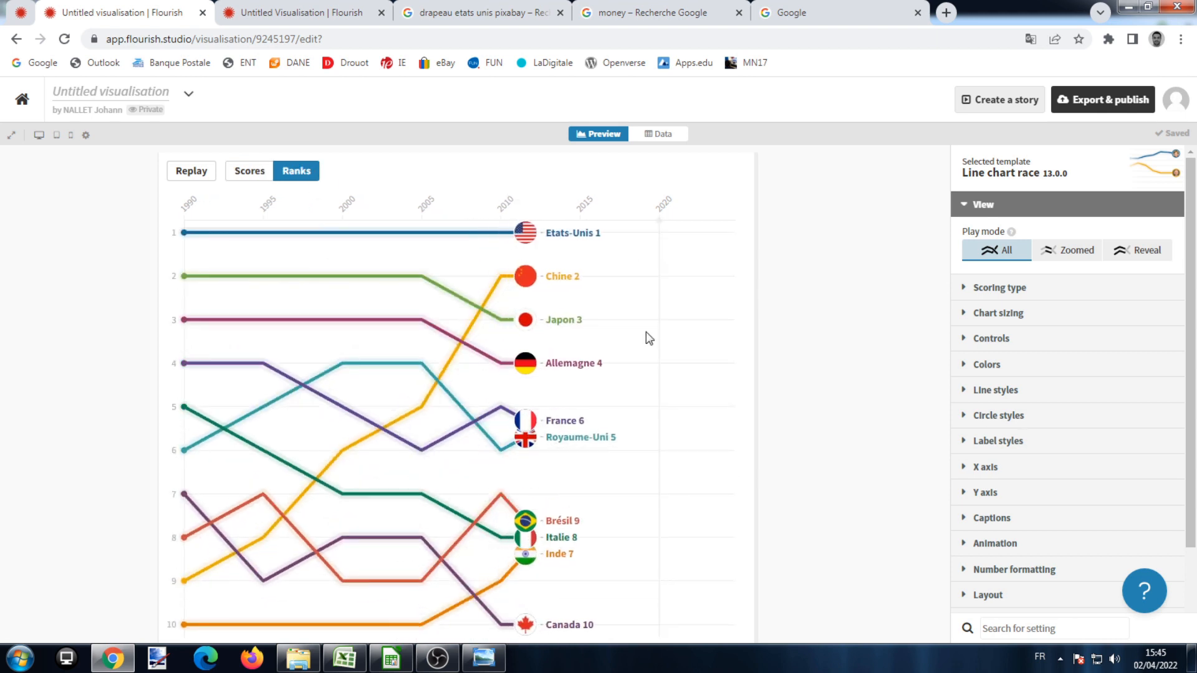